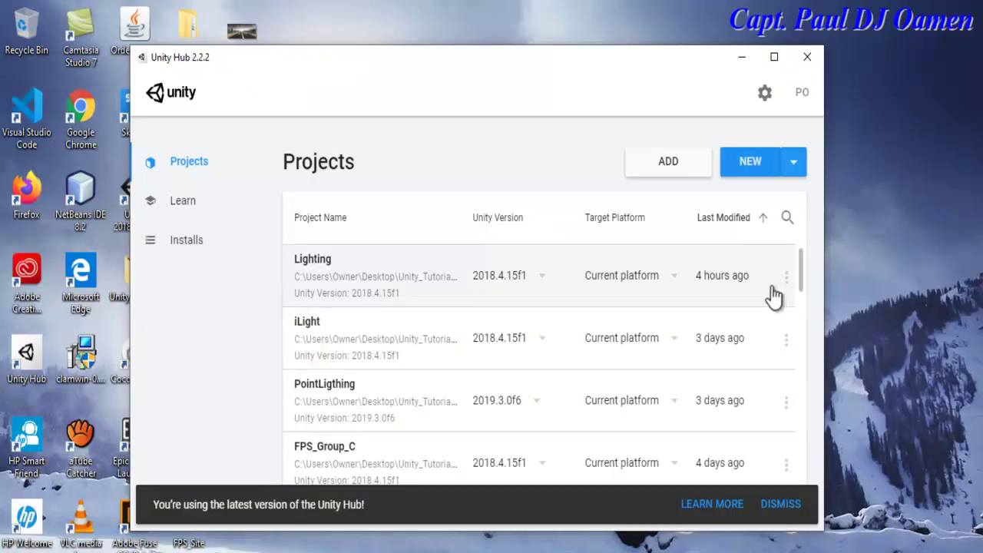
# Step: Create a new 3D project named Urban_Cars in the Unity_Tutorial location
pyautogui.click(756, 167)
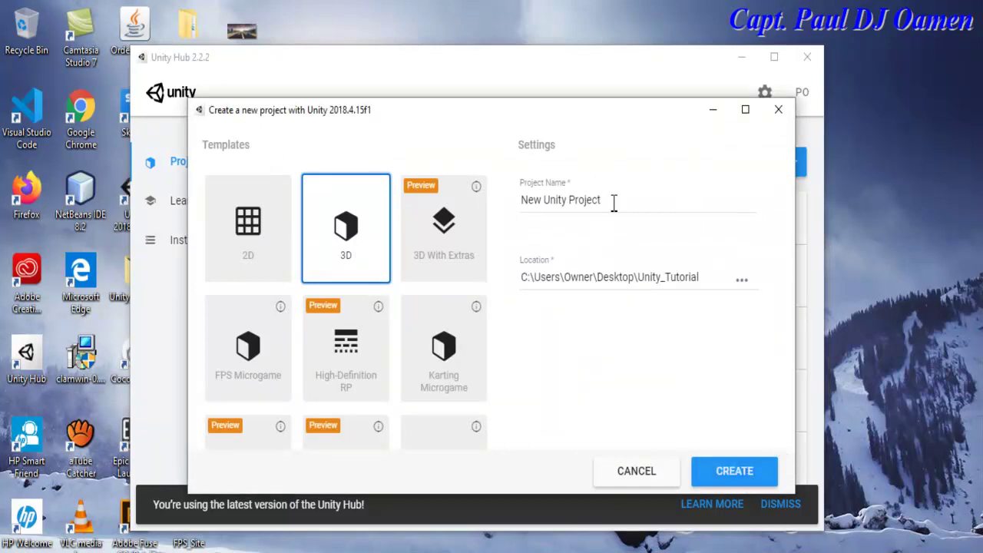
pyautogui.tripleClick(547, 202)
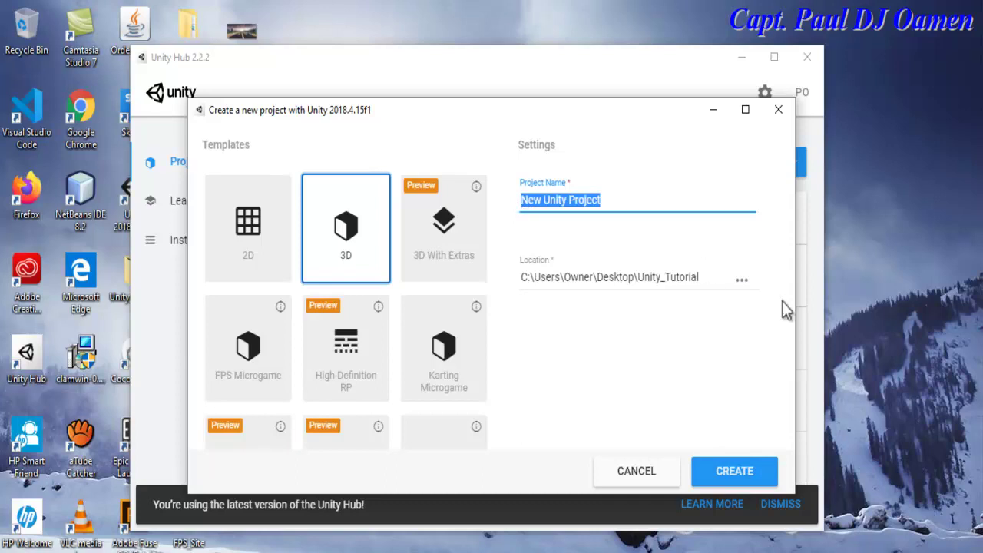
pyautogui.click(610, 199)
pyautogui.moveTo(594, 198); pyautogui.dragTo(507, 204)
pyautogui.write('Urban_Cars')
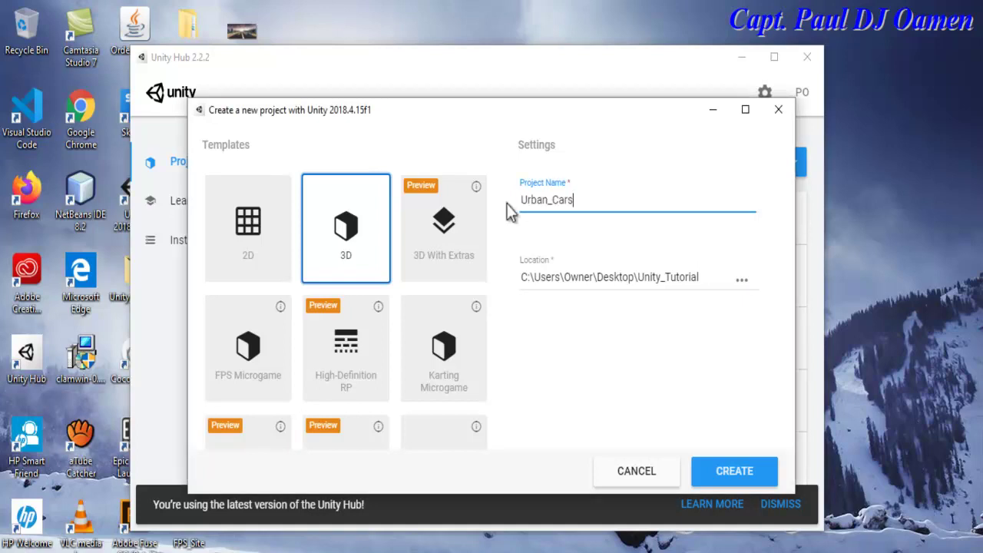
pyautogui.click(736, 472)
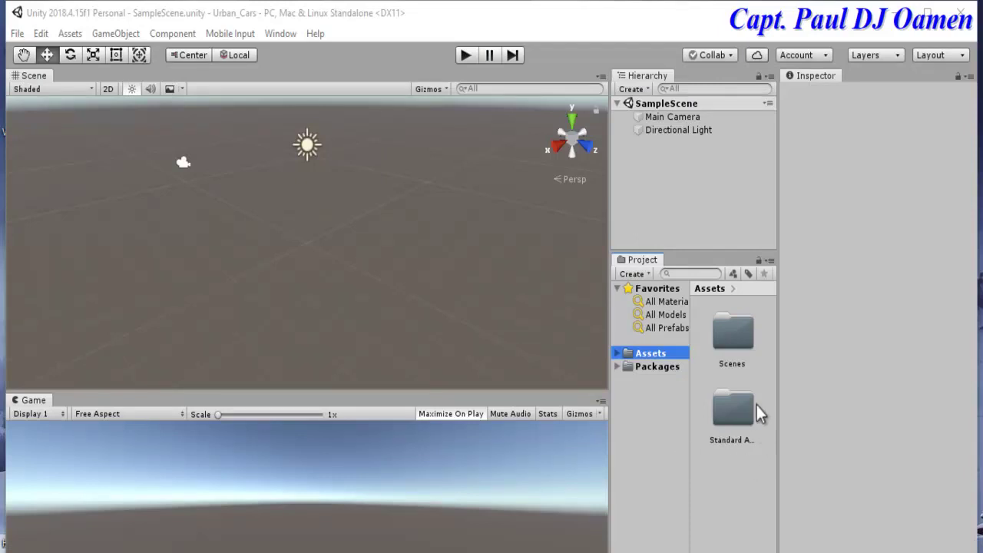
# Step: Expand the project's Assets folder and show the contents of its Standard Assets folder
pyautogui.click(619, 354)
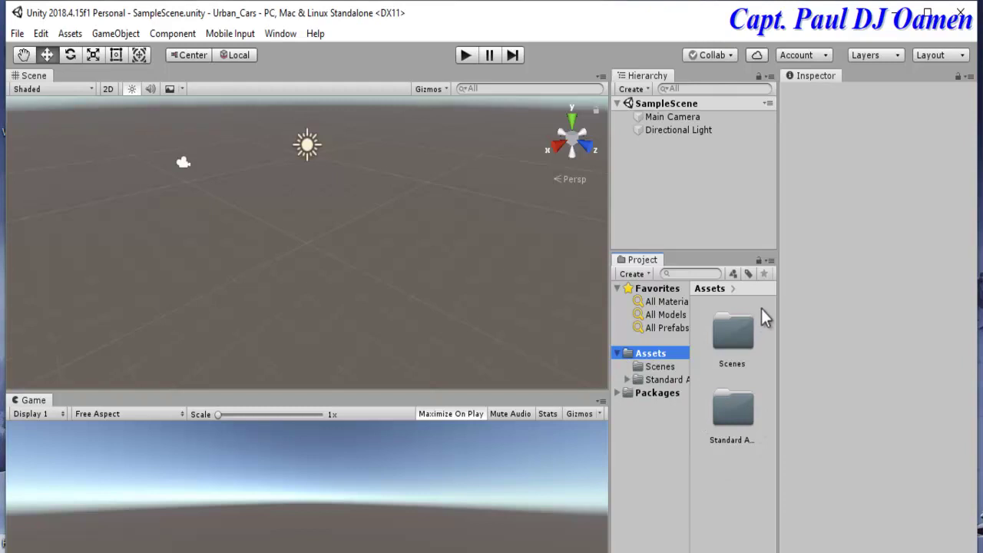
pyautogui.moveTo(604, 417); pyautogui.dragTo(459, 417)
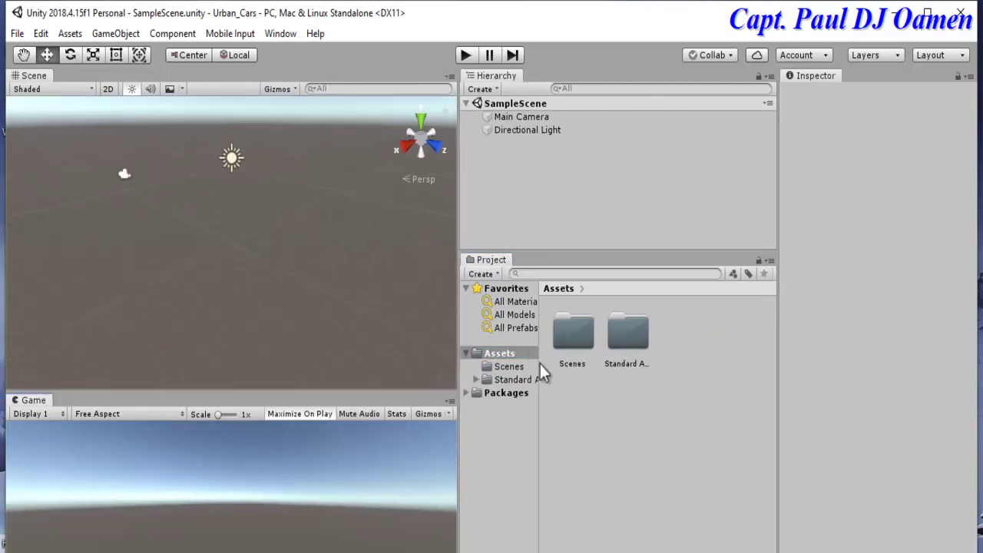
pyautogui.moveTo(542, 360); pyautogui.dragTo(626, 358)
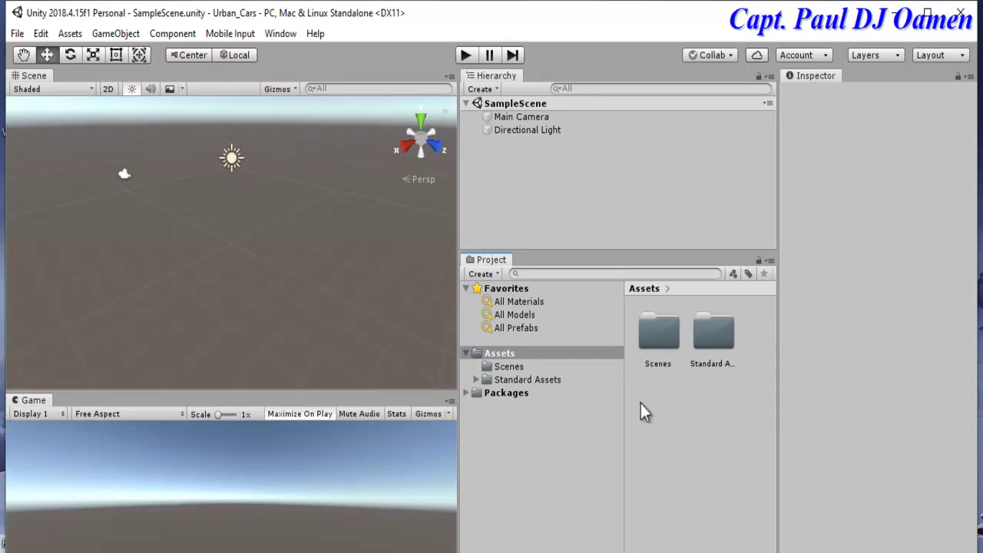
pyautogui.click(537, 382)
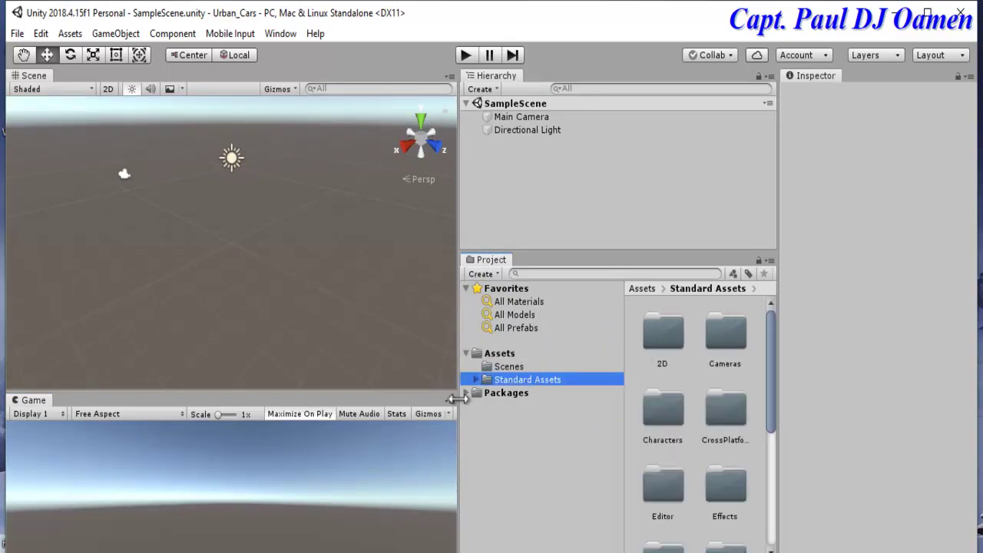
pyautogui.moveTo(460, 423); pyautogui.dragTo(616, 423)
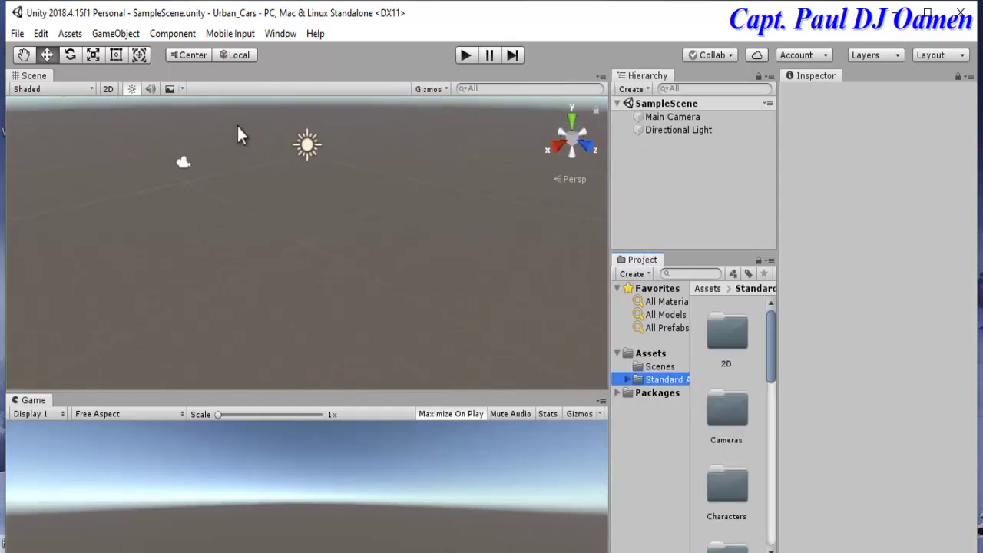
# Step: Open the Asset Store and search it for "allsky free"
pyautogui.click(279, 38)
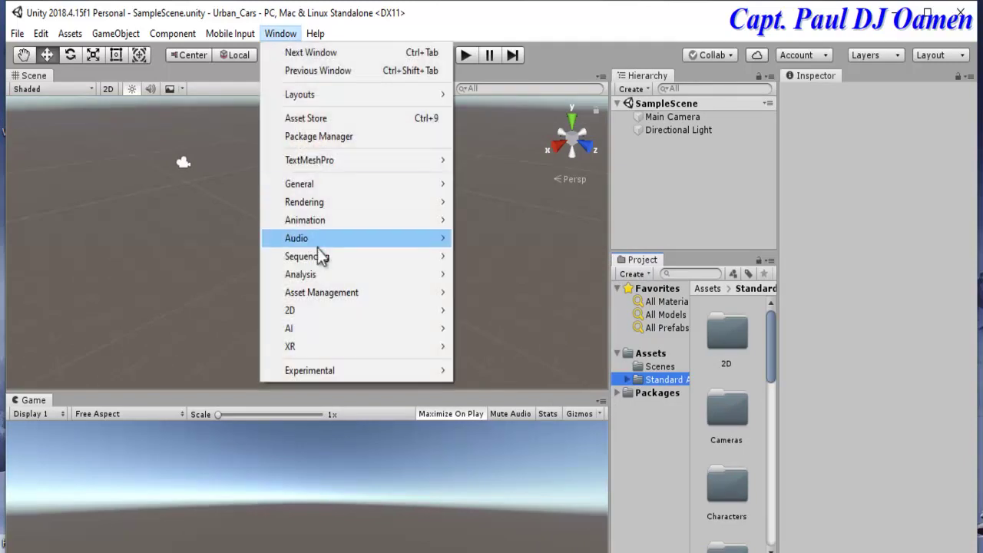
pyautogui.click(305, 123)
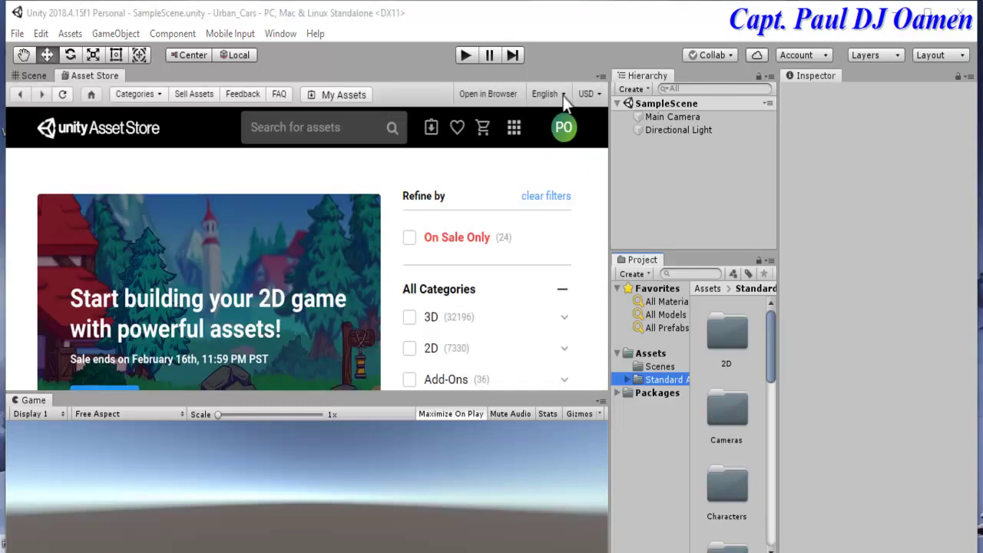
pyautogui.click(352, 128)
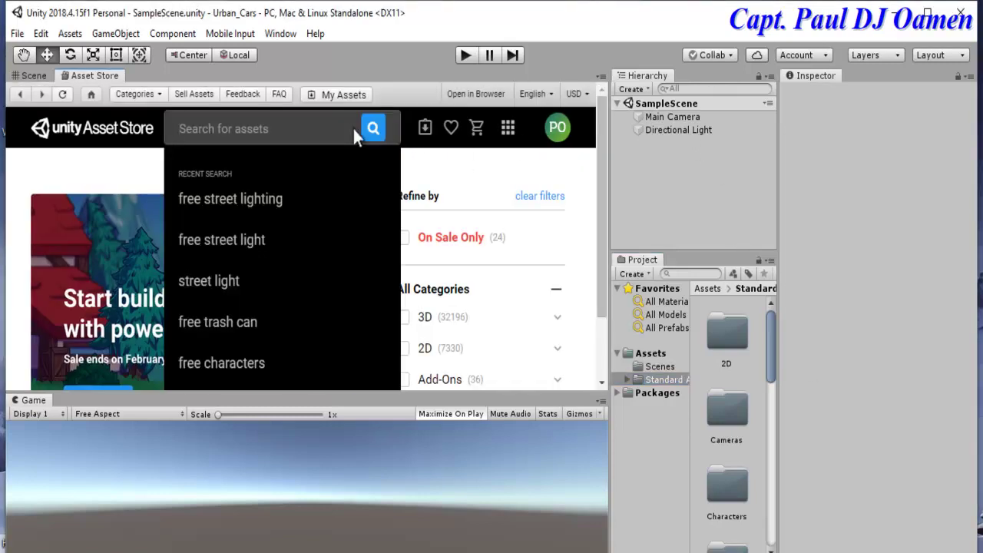
pyautogui.write('All')
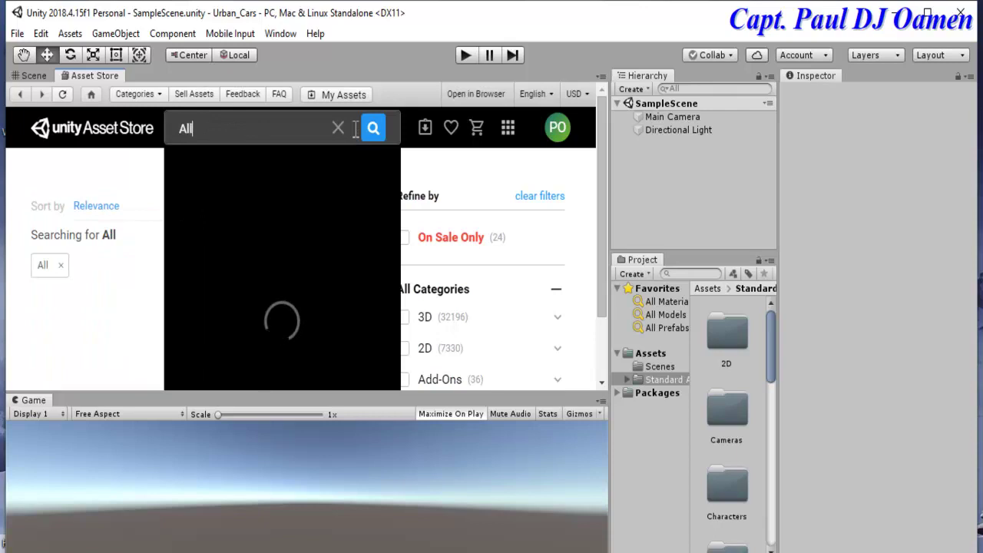
pyautogui.write('Sky')
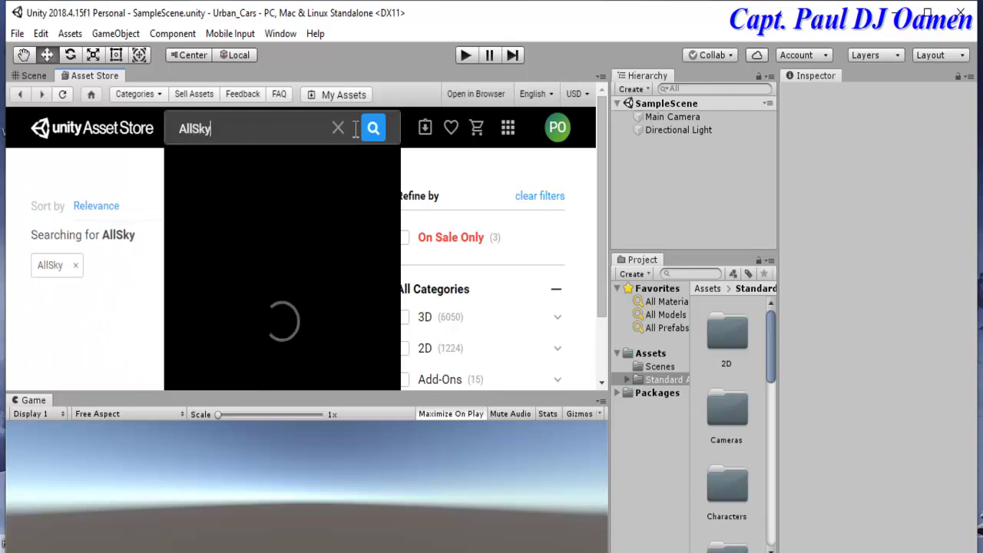
pyautogui.write('Free')
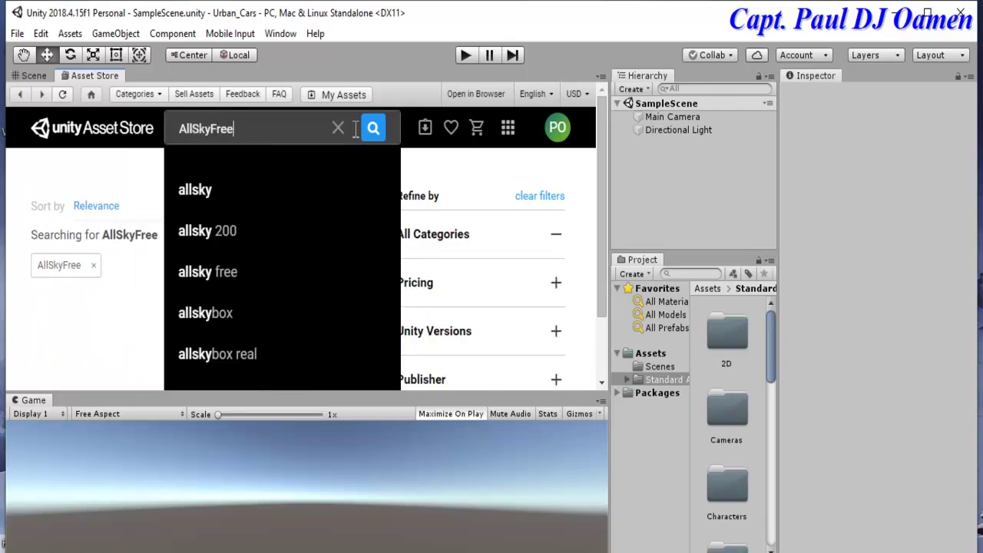
pyautogui.click(208, 191)
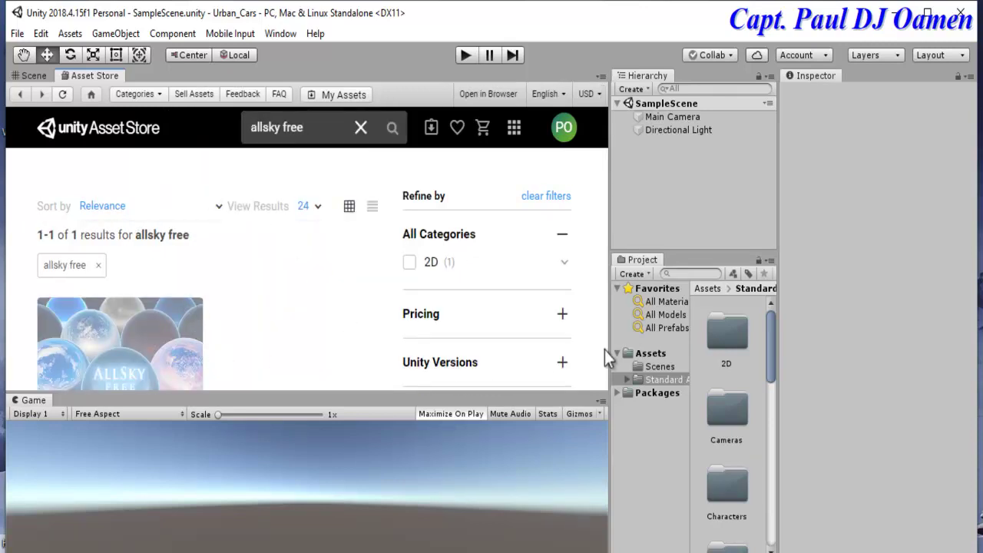
# Step: Import the complete AllSky Free - 10 Sky / Skybox Set package and open its AllSkyFree folder in the project
pyautogui.scroll(-2, 347, 325)
pyautogui.scroll(-2, 347, 325)
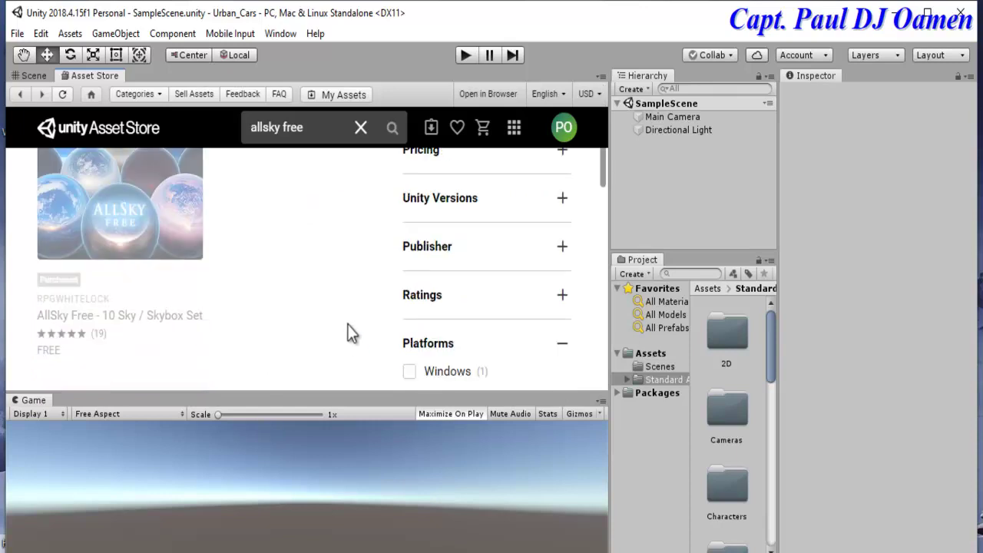
pyautogui.moveTo(157, 209)
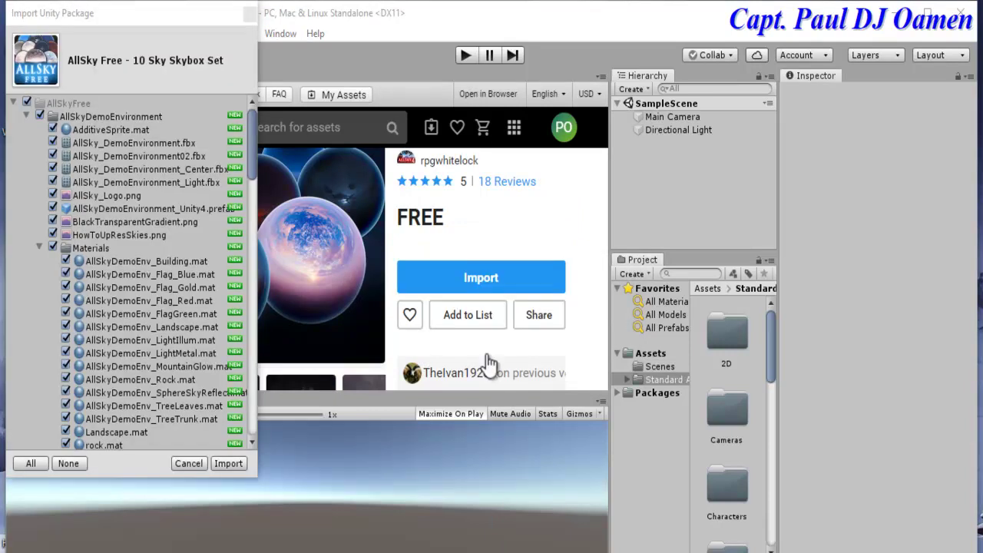
pyautogui.click(226, 468)
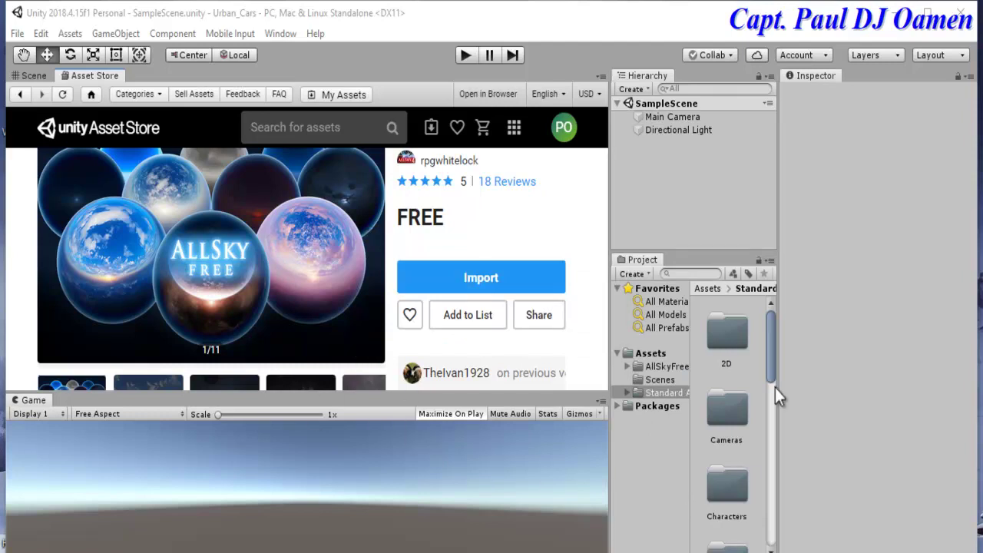
pyautogui.click(672, 366)
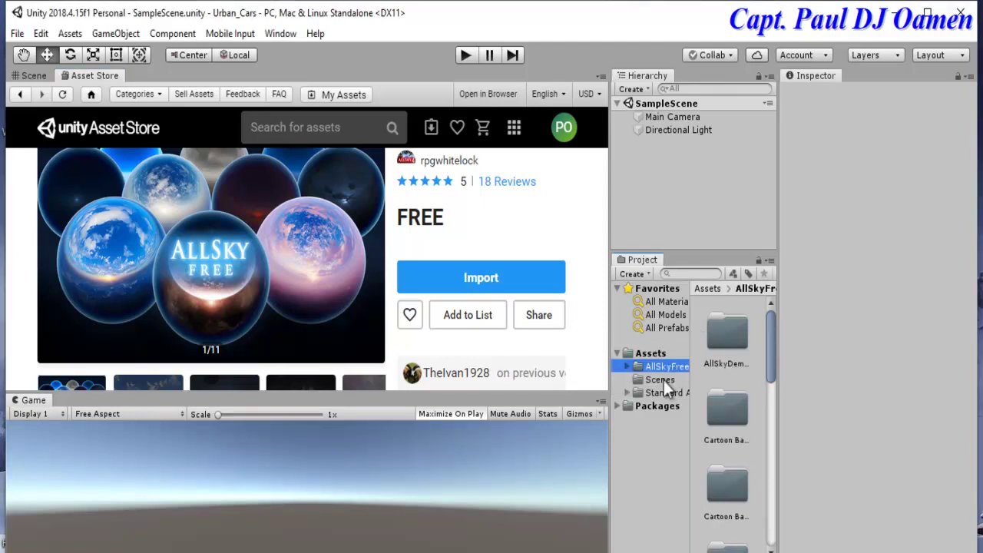
# Step: Save the current scene as Mini_Urban in the project's Assets folder
pyautogui.click(17, 34)
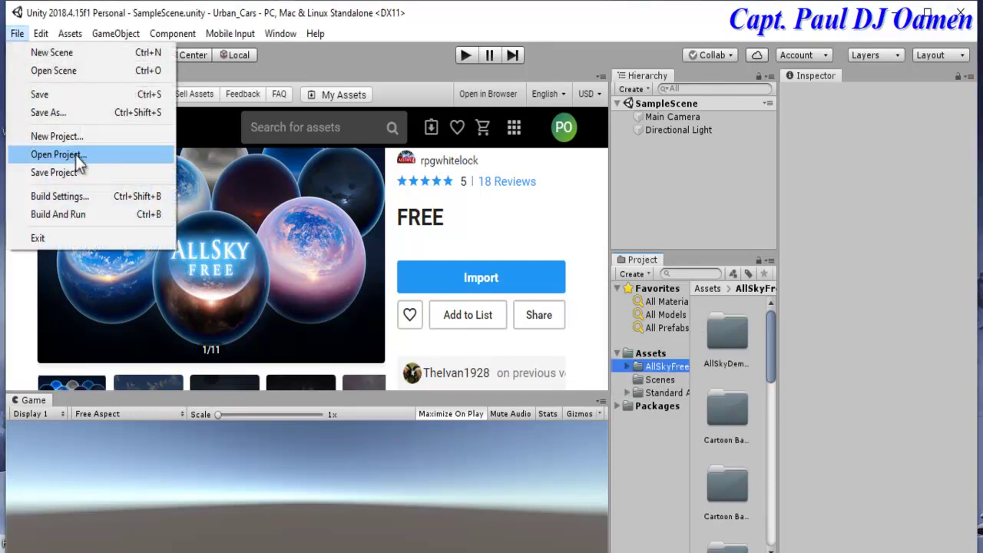
pyautogui.click(66, 115)
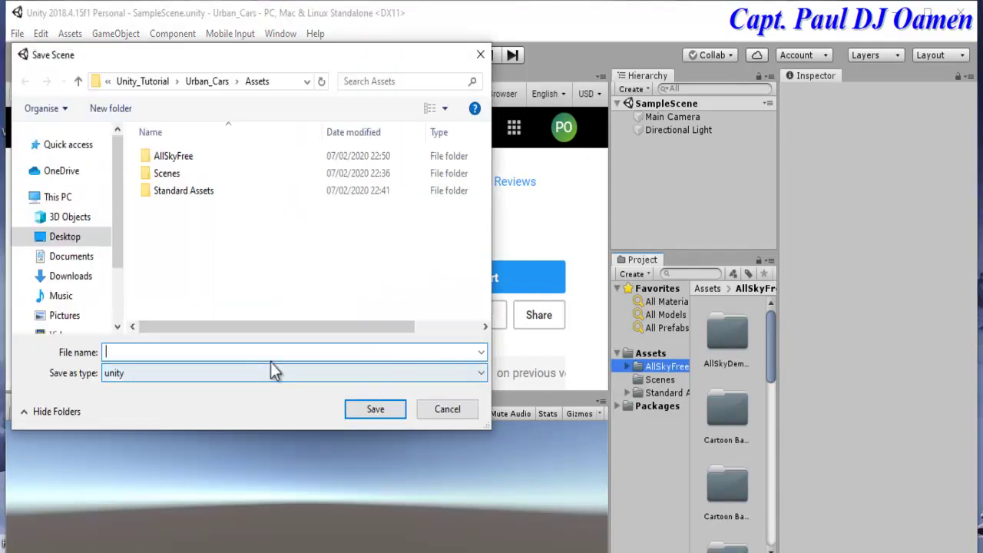
pyautogui.write('ini')
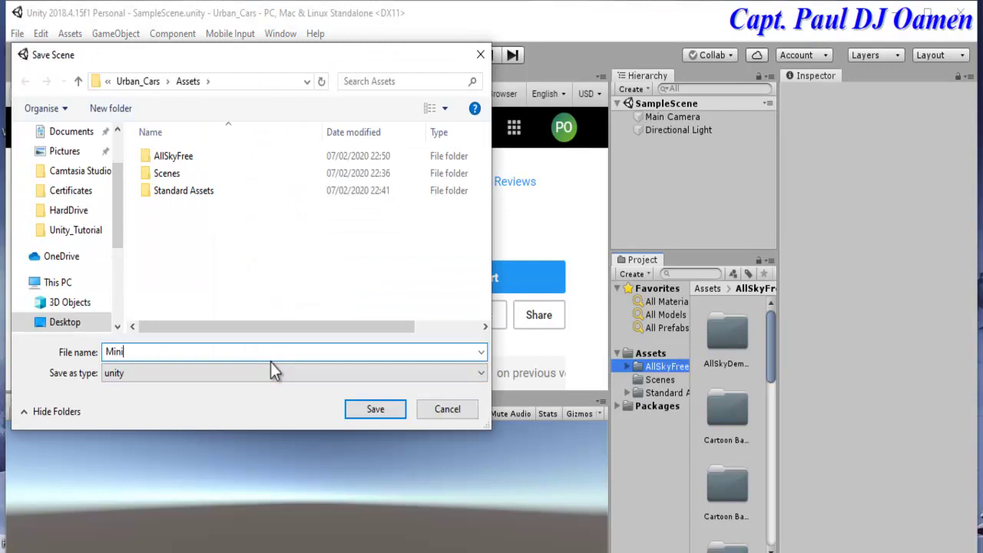
pyautogui.write('_Urban')
pyautogui.click(374, 412)
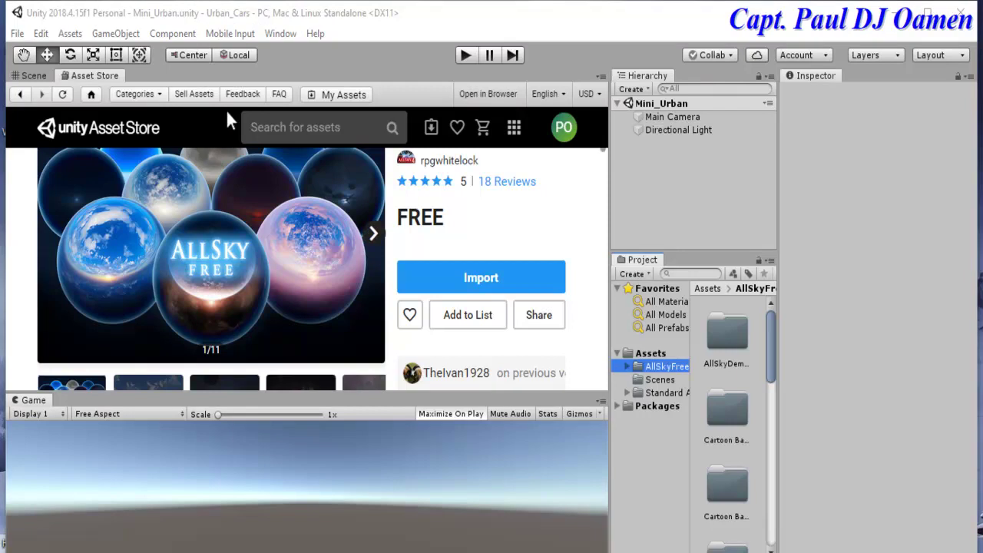
# Step: Search the Asset Store for "Victorian Streetlights"
pyautogui.click(282, 129)
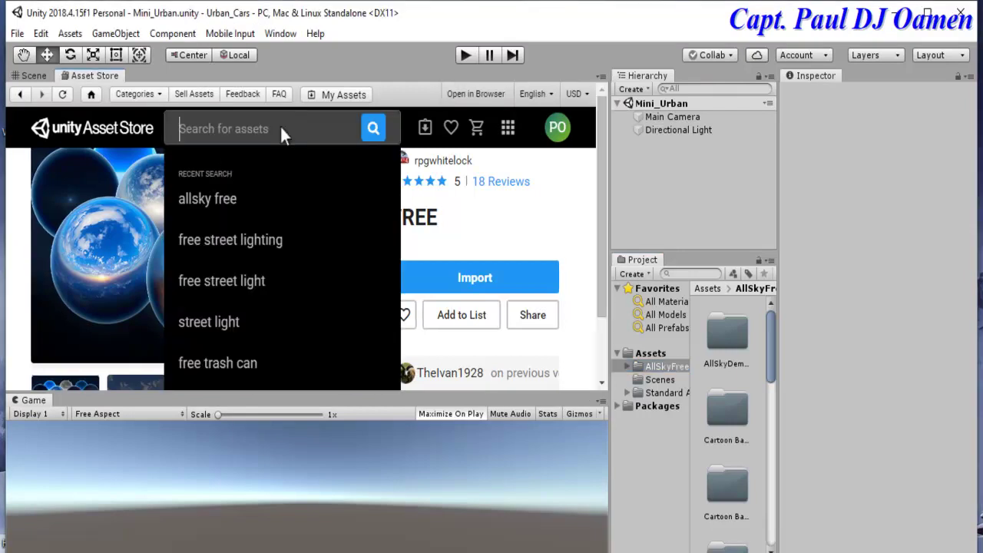
pyautogui.write('Victorian Streetlights')
pyautogui.press('Return')
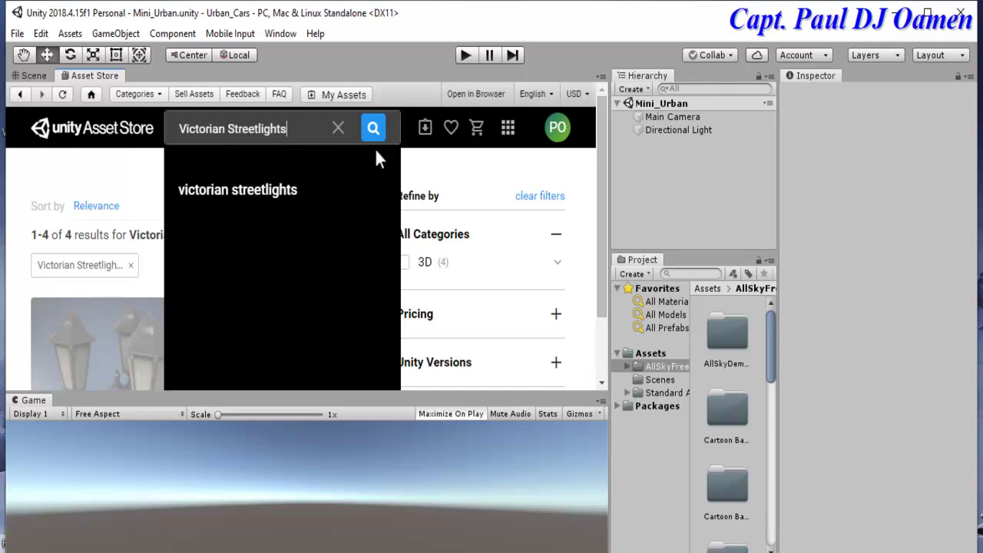
pyautogui.click(96, 169)
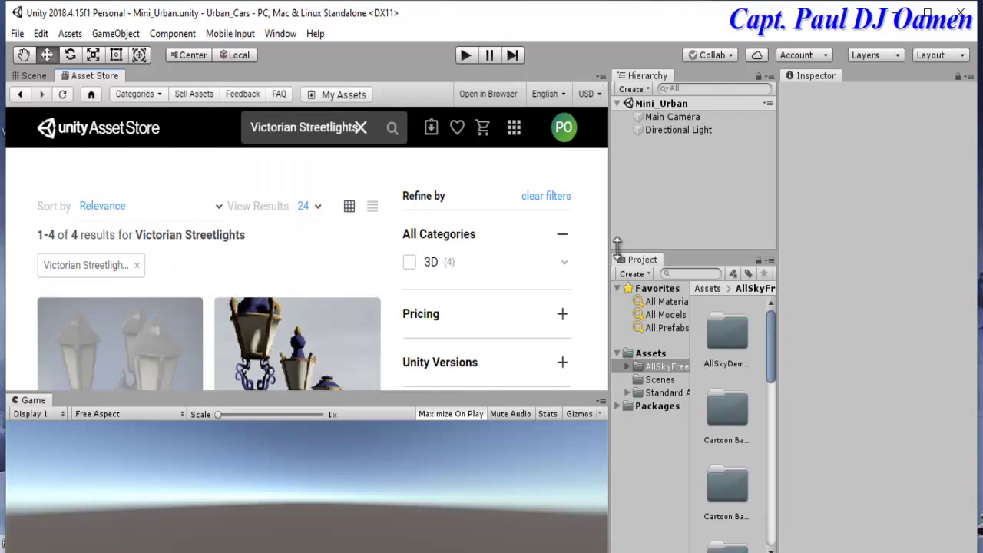
# Step: Import all items of the free Victorian PBR Streetlights package by Lapis Edge into the project
pyautogui.scroll(-2, 219, 323)
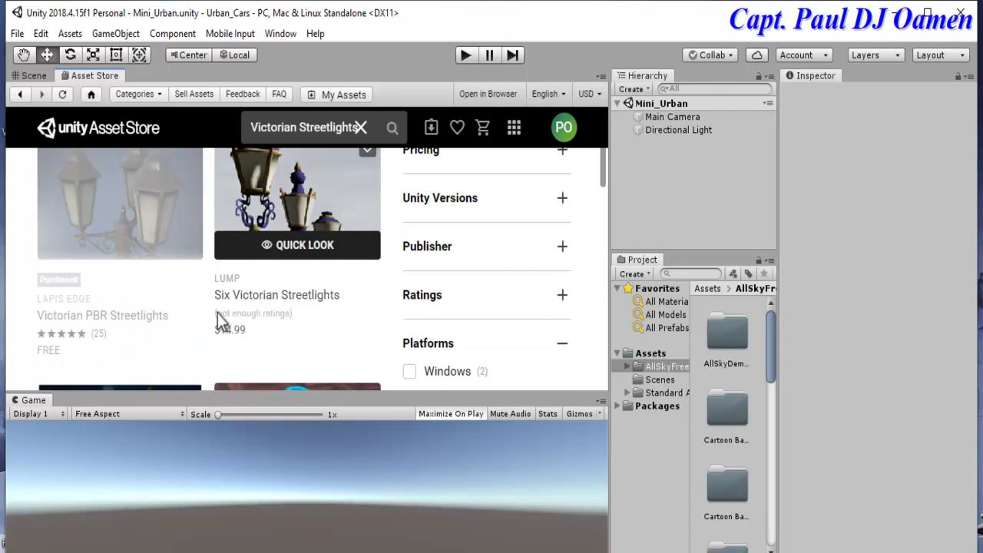
pyautogui.scroll(-1, 219, 323)
pyautogui.scroll(-2, 223, 323)
pyautogui.scroll(5, 228, 325)
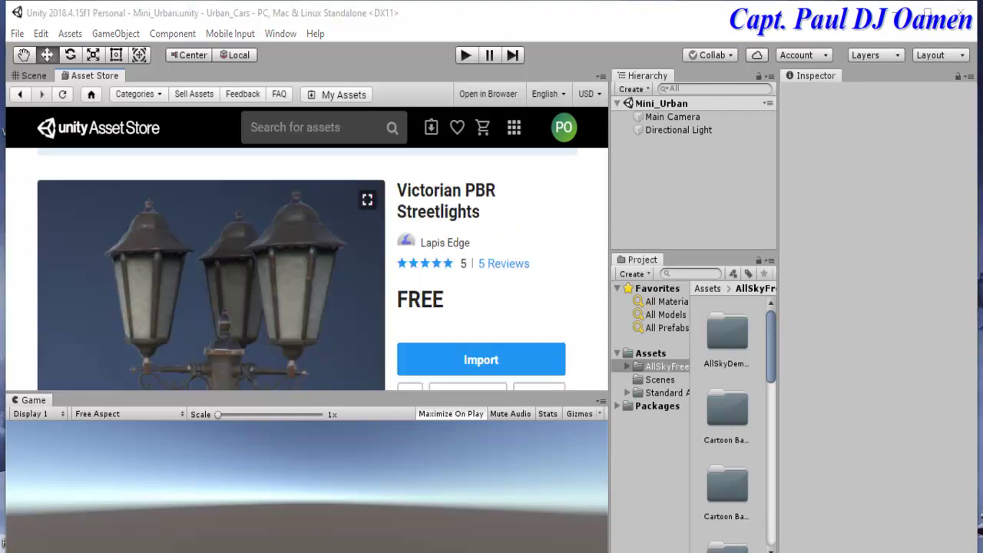
pyautogui.click(478, 359)
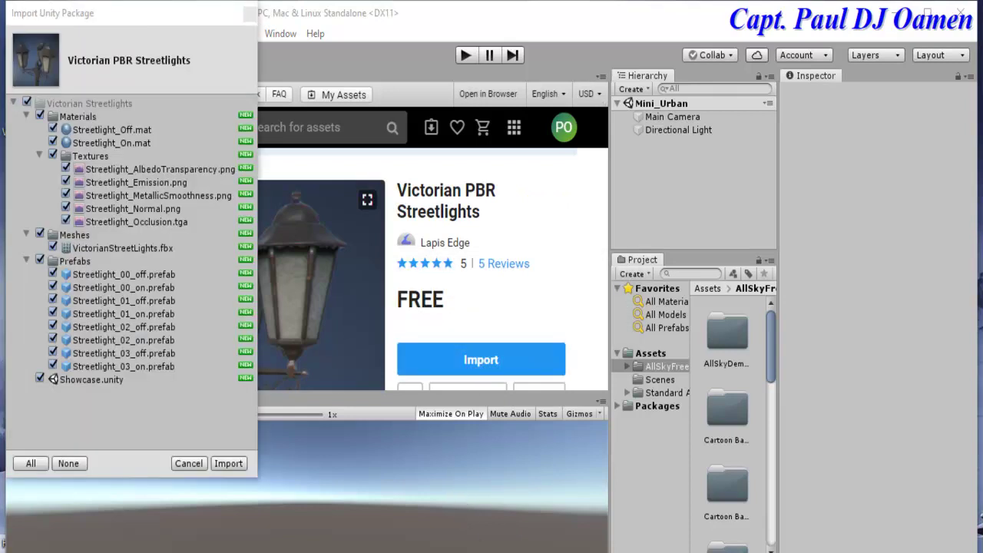
pyautogui.click(227, 464)
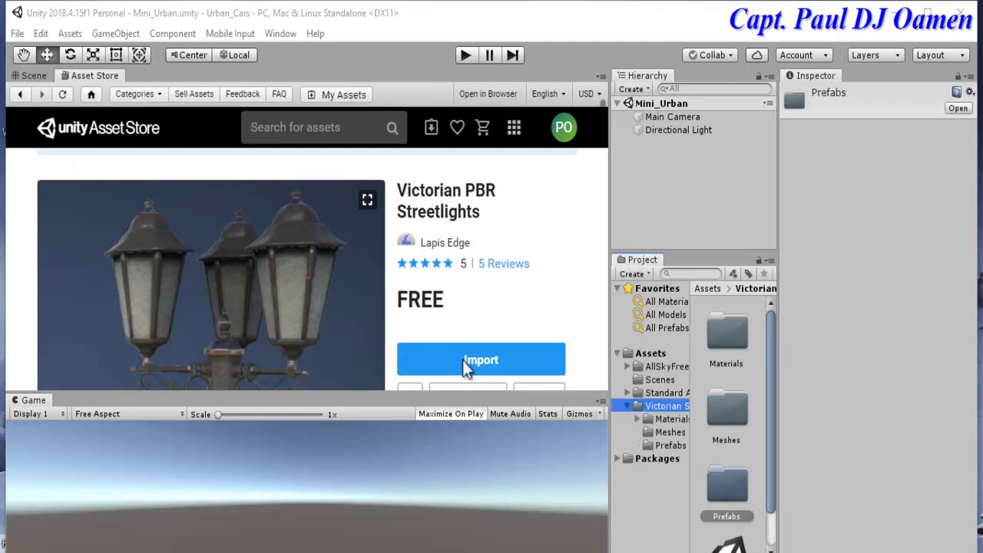
# Step: Search the Asset Store for "White City"
pyautogui.click(308, 129)
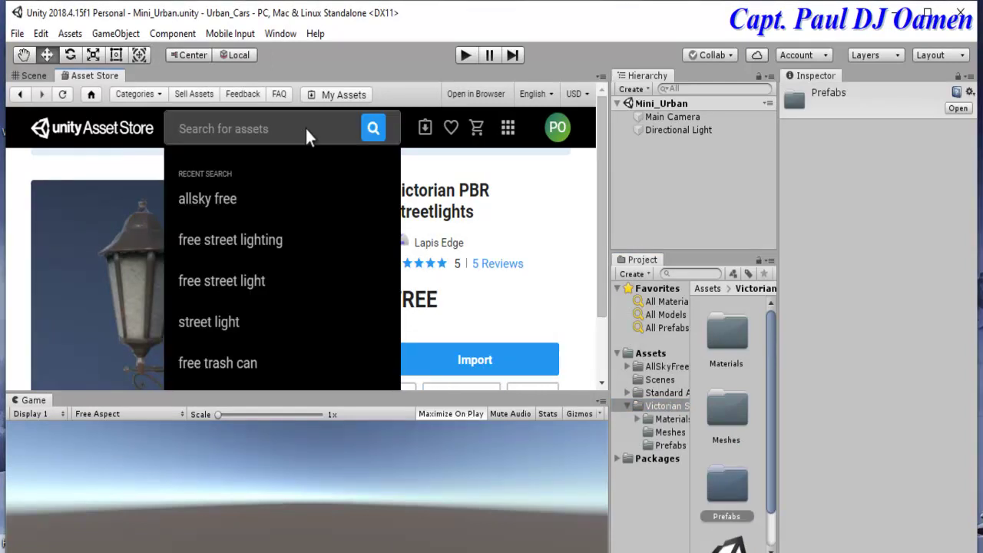
pyautogui.write('W')
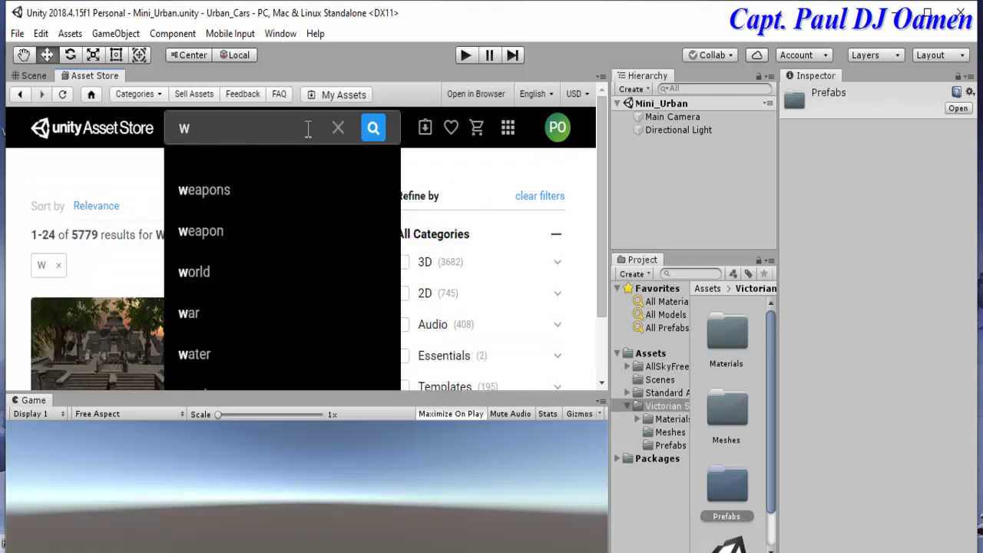
pyautogui.write('hite')
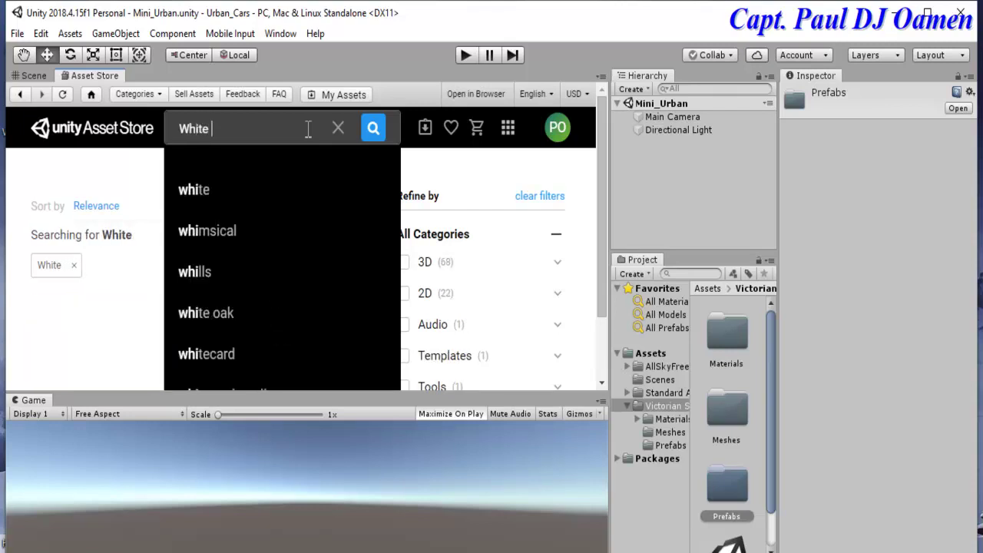
pyautogui.write(' City')
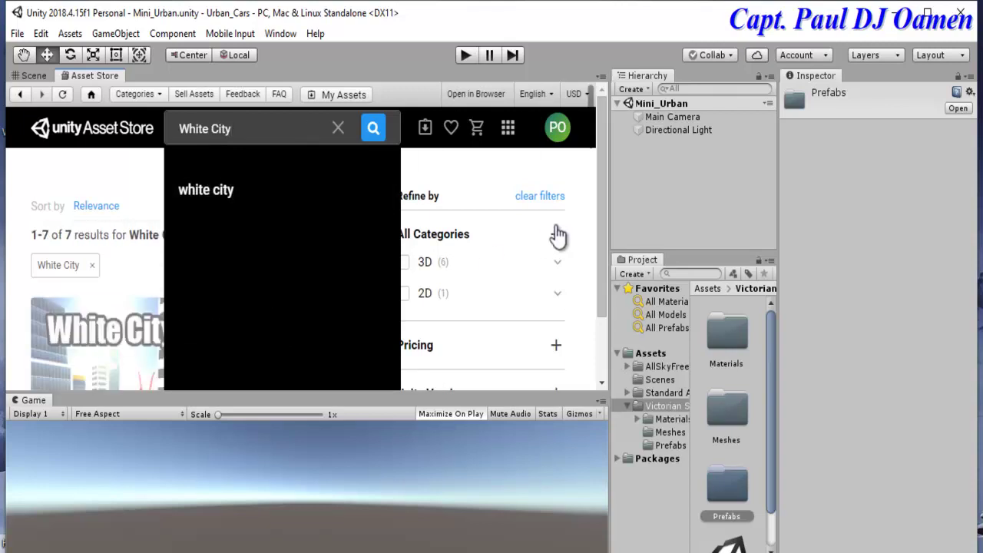
# Step: Import all items of the free White City package by ALIyerEdon from the Asset Store into the project
pyautogui.moveTo(599, 183); pyautogui.dragTo(611, 145)
pyautogui.click(92, 334)
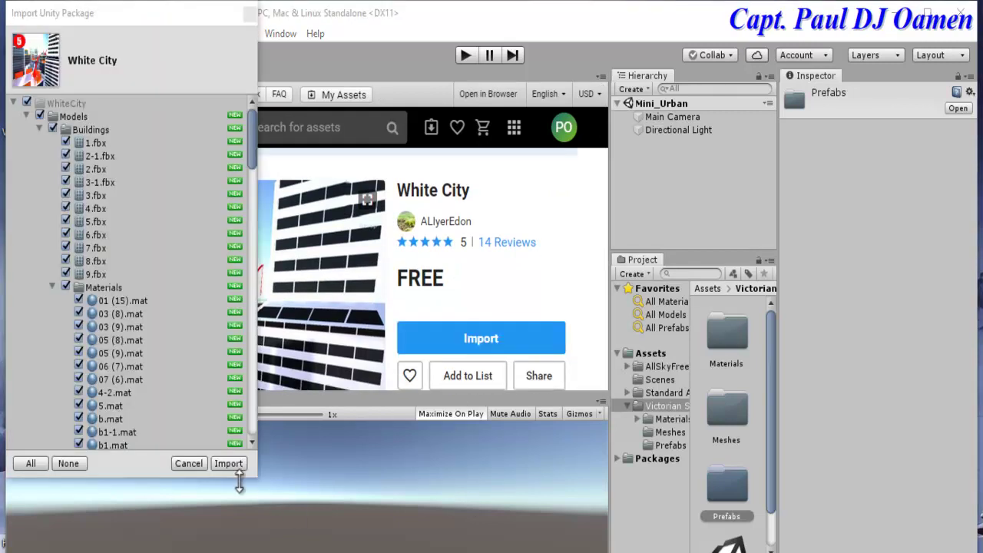
pyautogui.click(236, 465)
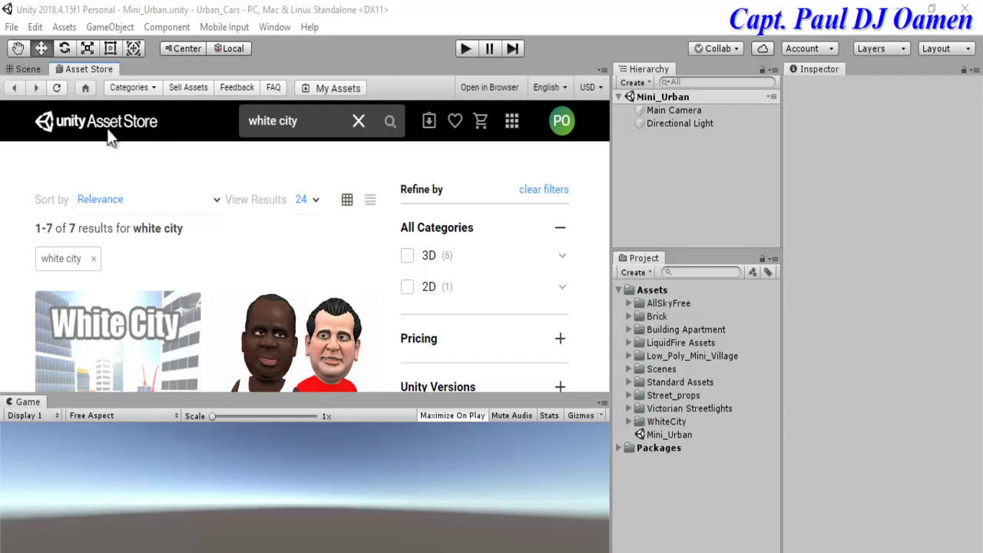
# Step: Return to the scene view and add a Terrain object to the Mini_Urban scene
pyautogui.click(26, 68)
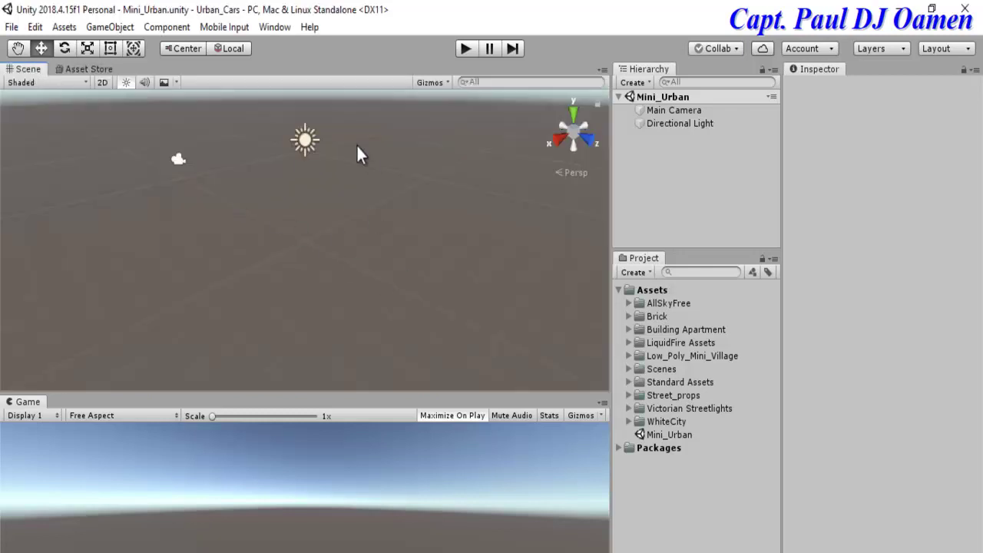
pyautogui.click(650, 83)
pyautogui.moveTo(657, 137)
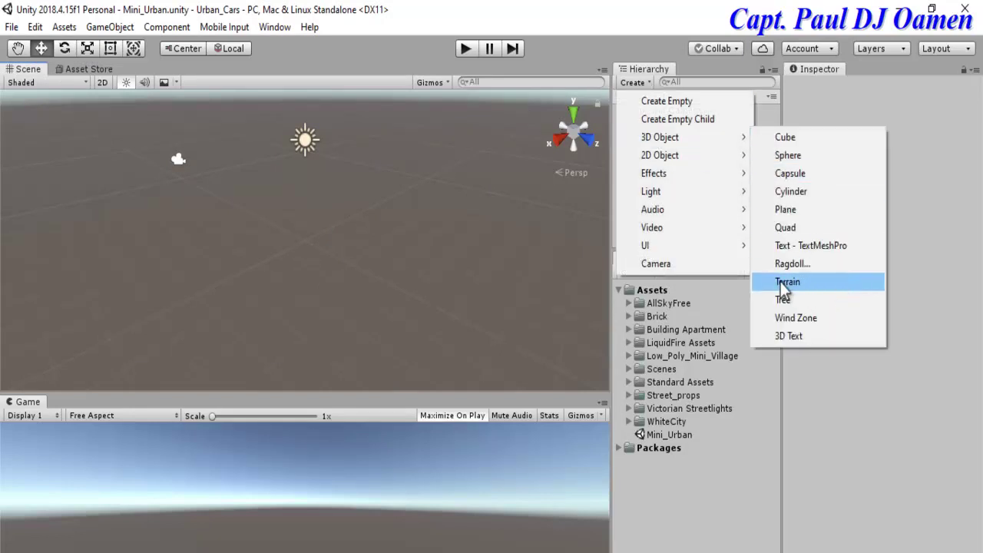
pyautogui.click(835, 281)
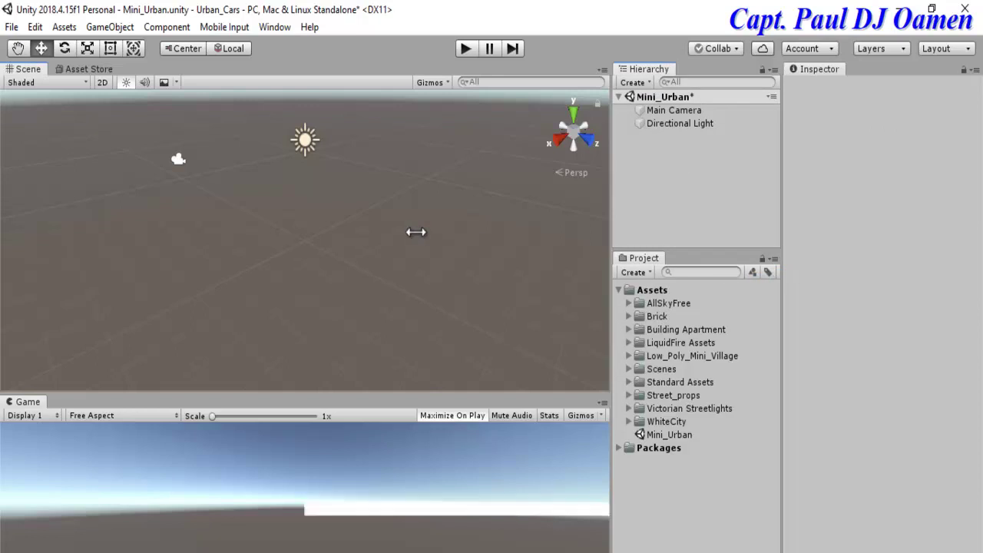
# Step: Set the terrain's length to 1600 in its mesh resolution settings
pyautogui.scroll(5, 341, 316)
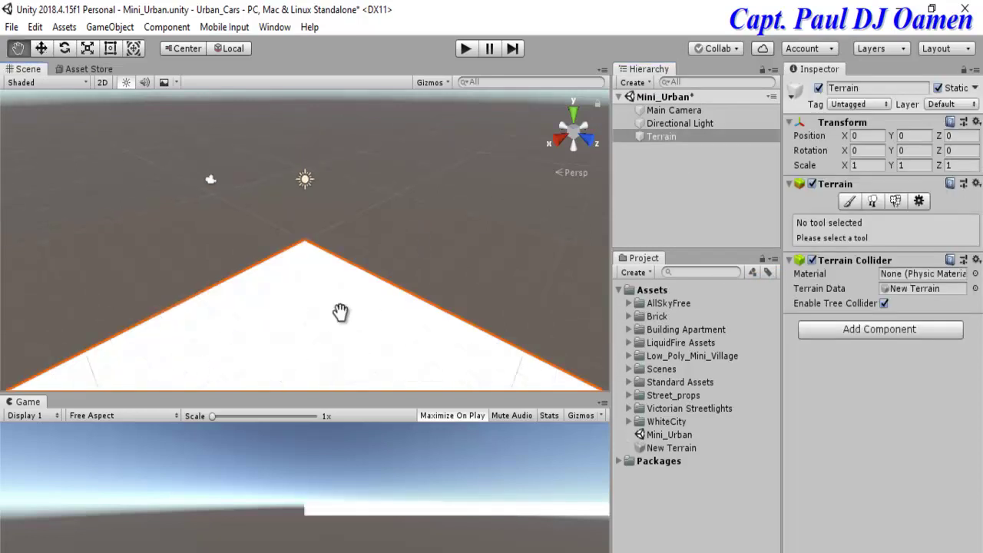
pyautogui.scroll(5, 344, 322)
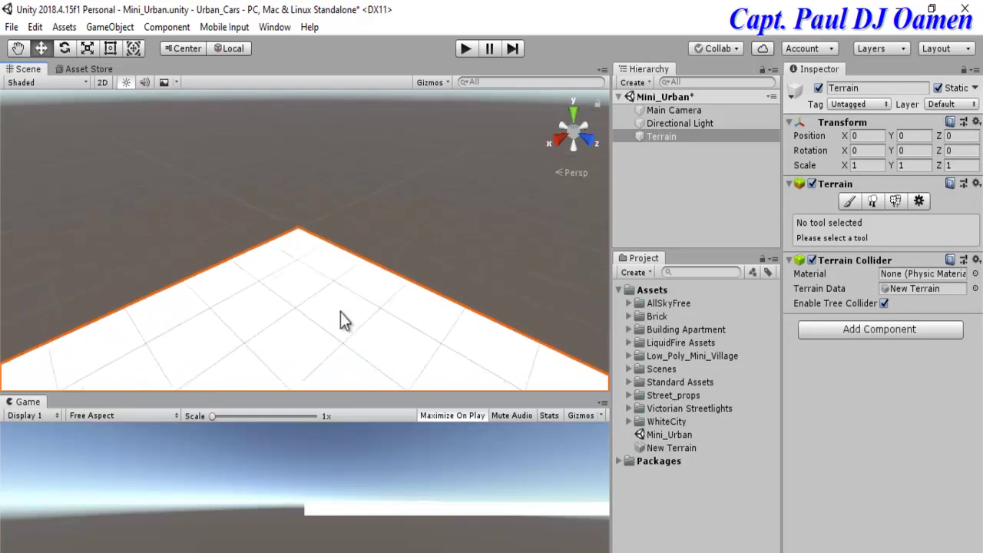
pyautogui.scroll(3, 343, 311)
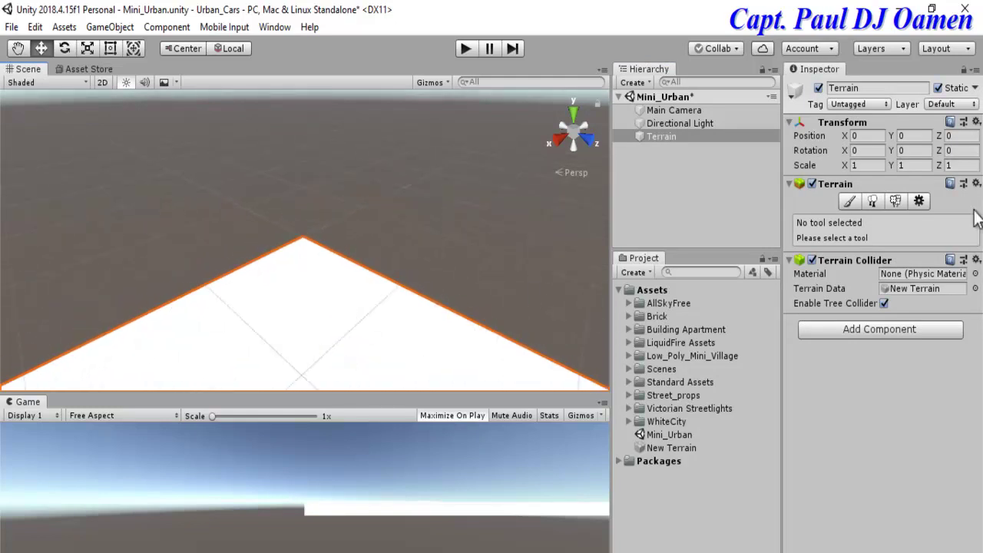
pyautogui.click(919, 203)
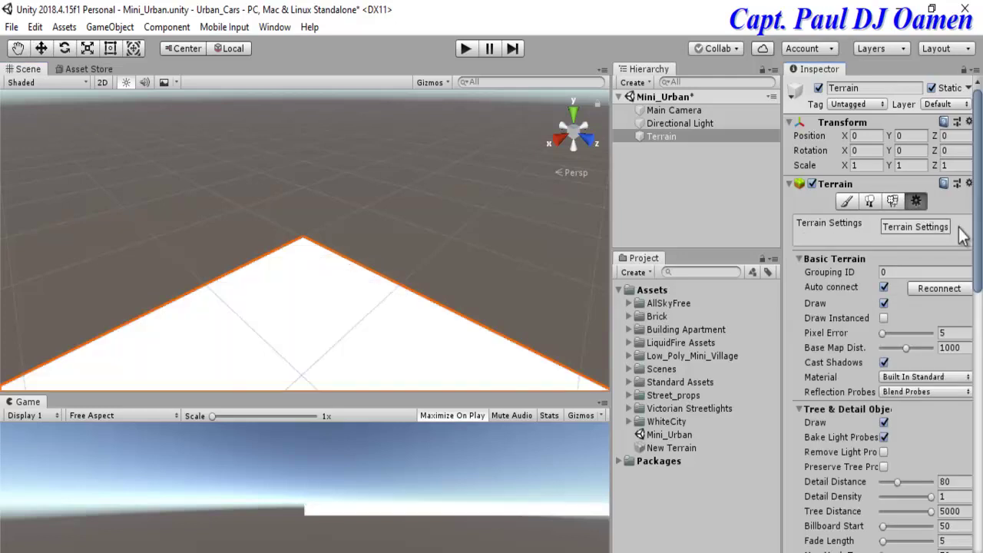
pyautogui.moveTo(981, 234); pyautogui.dragTo(977, 396)
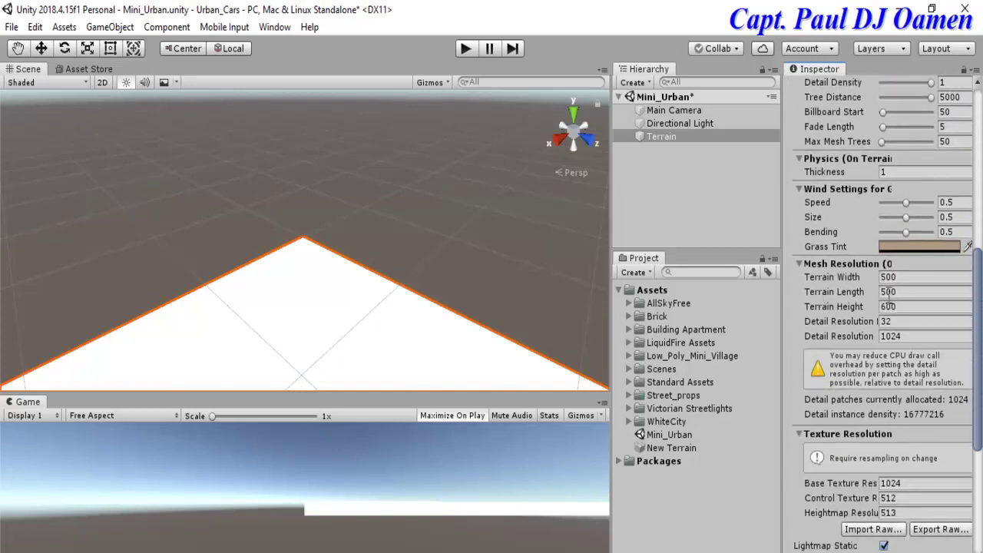
pyautogui.click(888, 294)
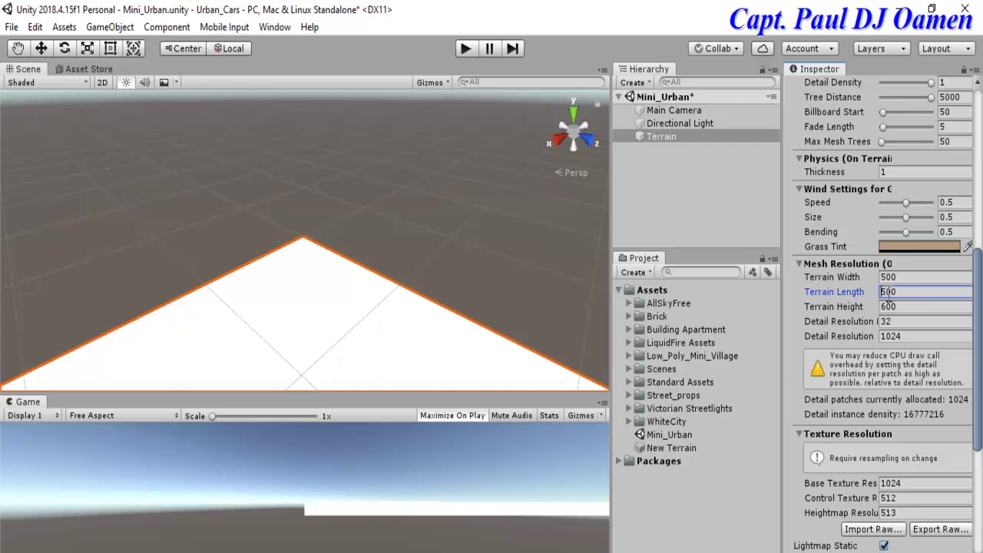
pyautogui.press('BackSpace')
pyautogui.write('16')
pyautogui.press('Return')
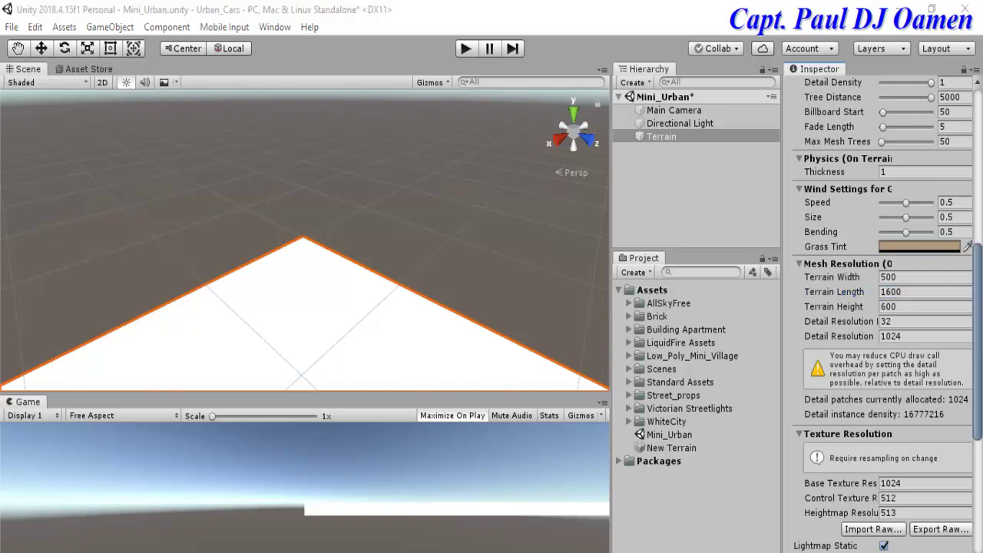
# Step: Add a cube to the scene as a long strip, scaled to 160 in X and 1600 in Z
pyautogui.click(650, 83)
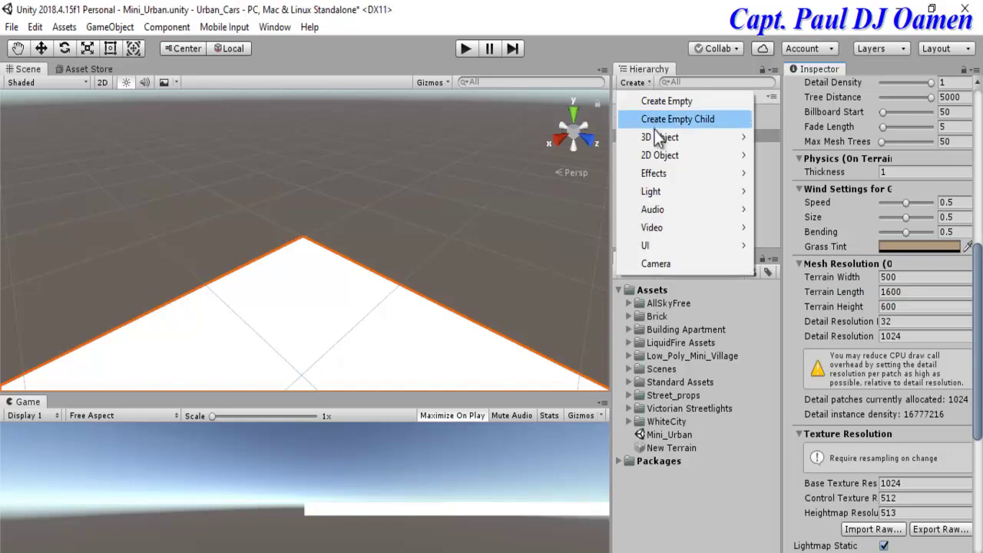
pyautogui.moveTo(657, 145)
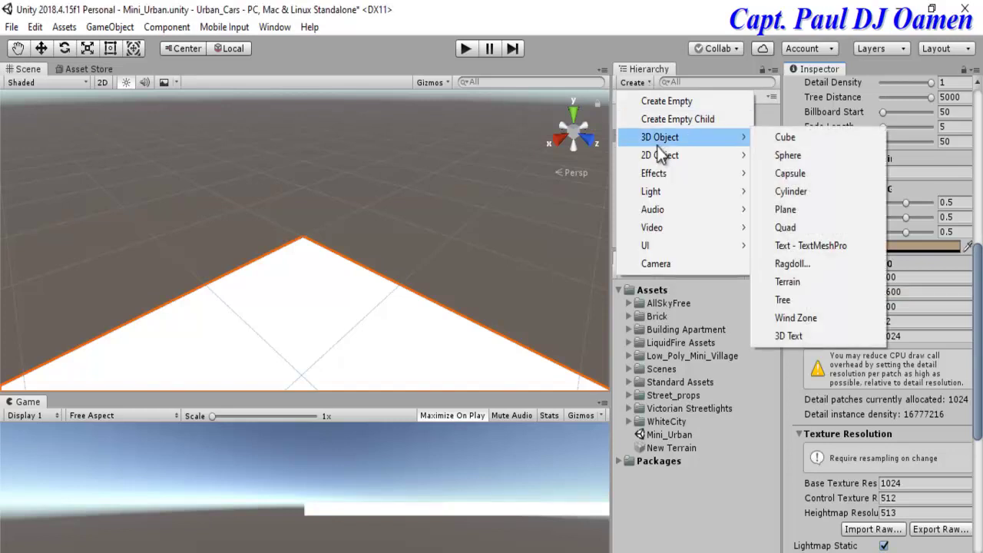
pyautogui.click(785, 138)
pyautogui.click(862, 134)
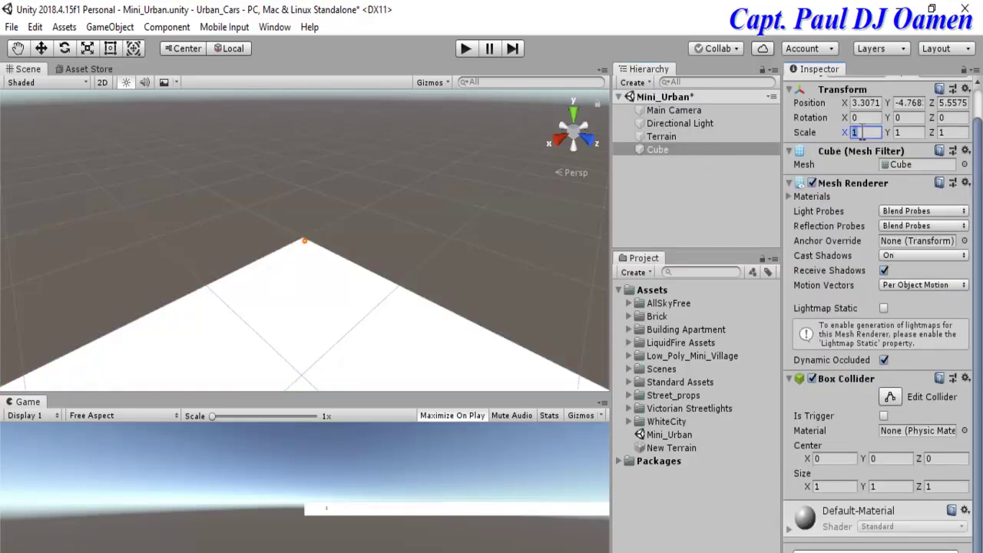
pyautogui.write('160')
pyautogui.click(950, 134)
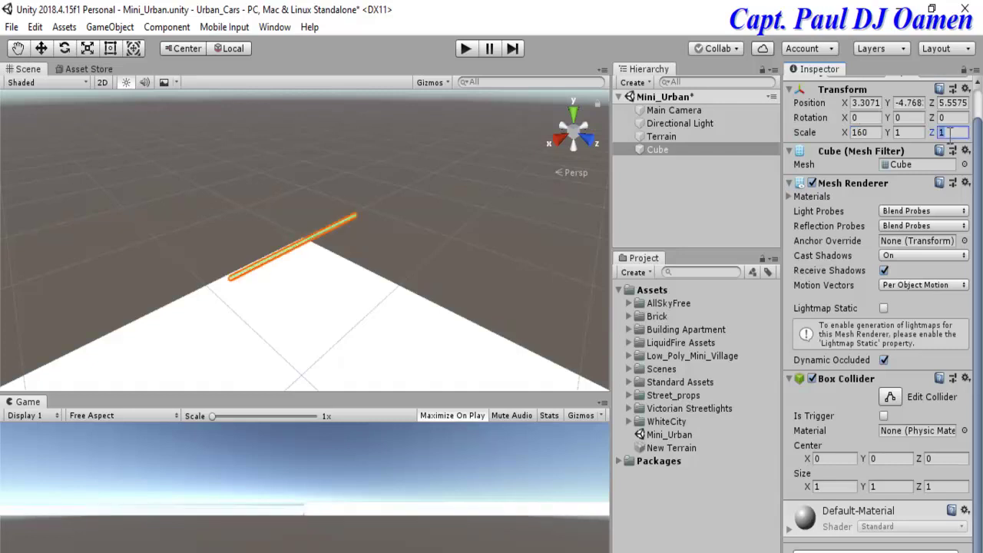
pyautogui.write('1600')
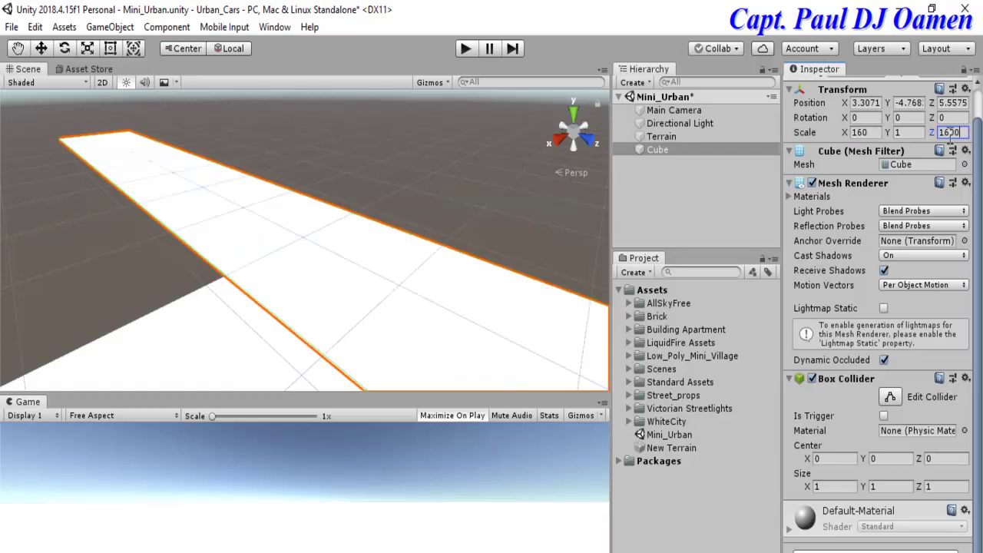
pyautogui.click(315, 264)
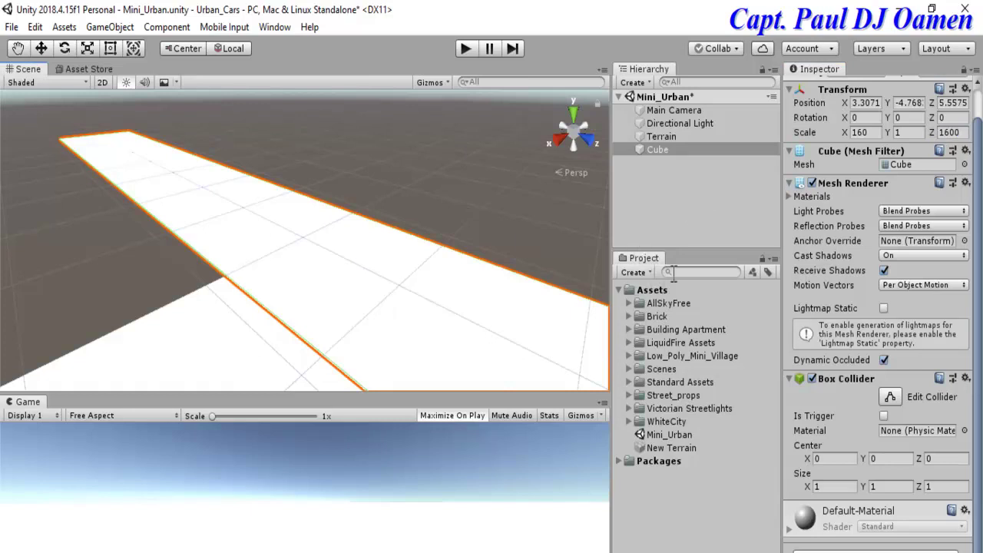
# Step: Create a folder named Material in the project's Assets
pyautogui.click(649, 273)
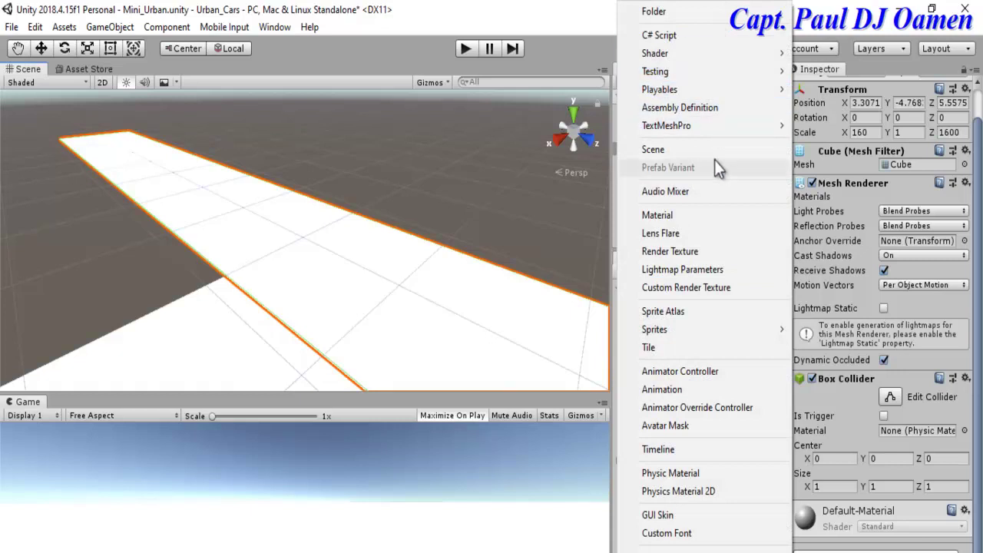
pyautogui.click(669, 16)
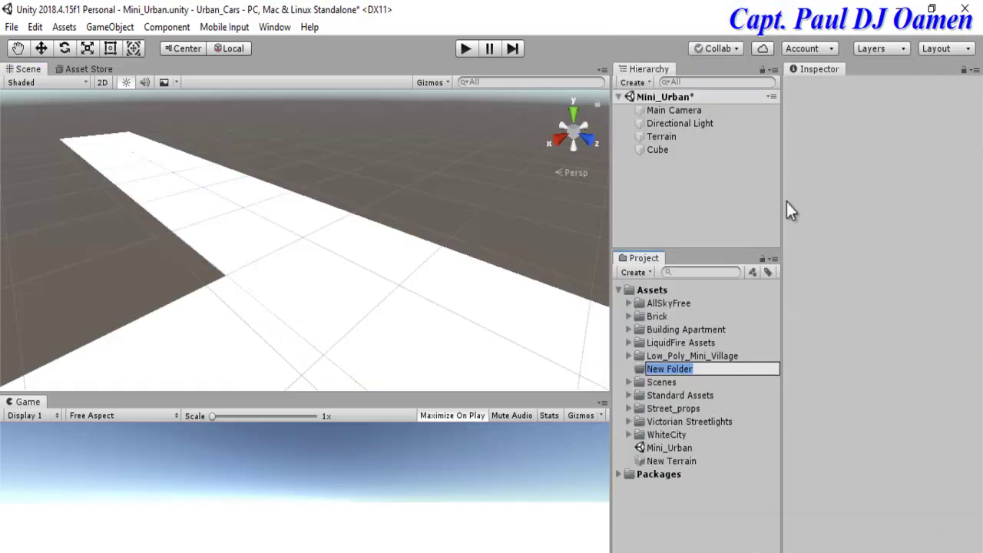
pyautogui.write('Material')
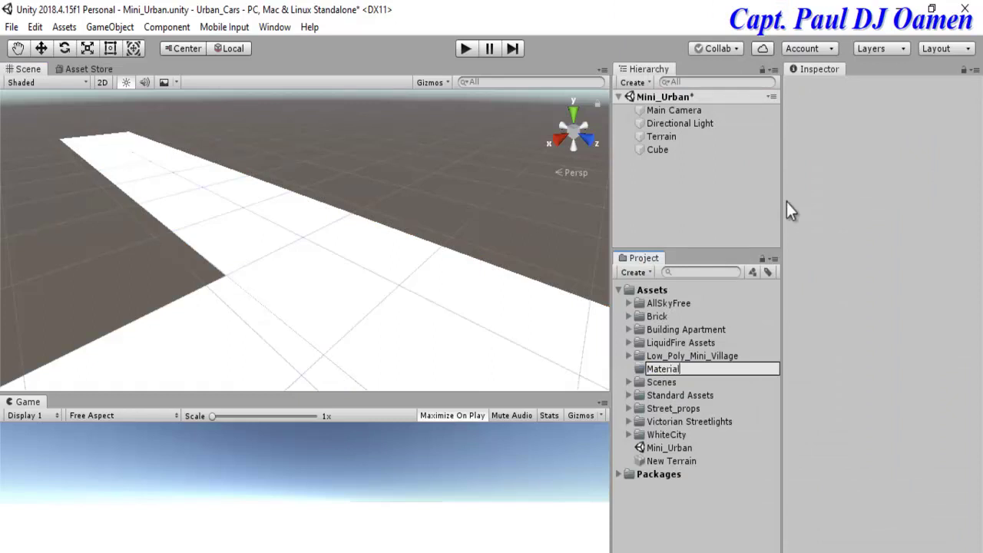
pyautogui.click(703, 500)
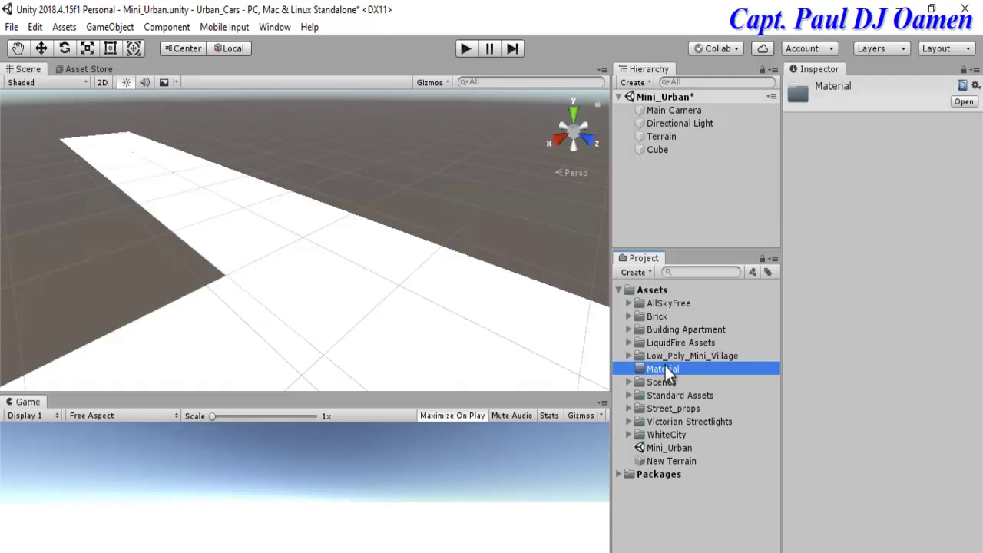
# Step: Create a new material named Black inside the Material folder
pyautogui.click(638, 272)
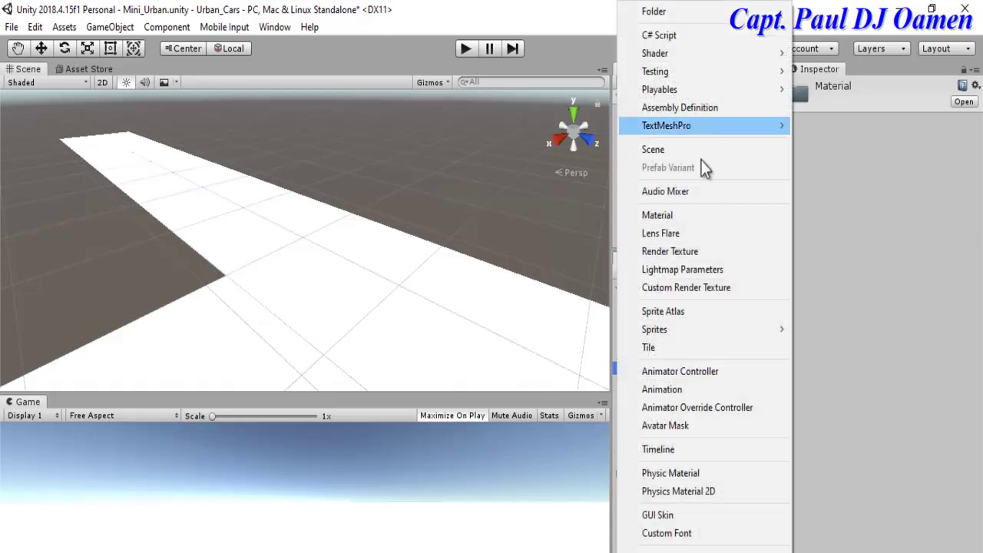
pyautogui.click(678, 215)
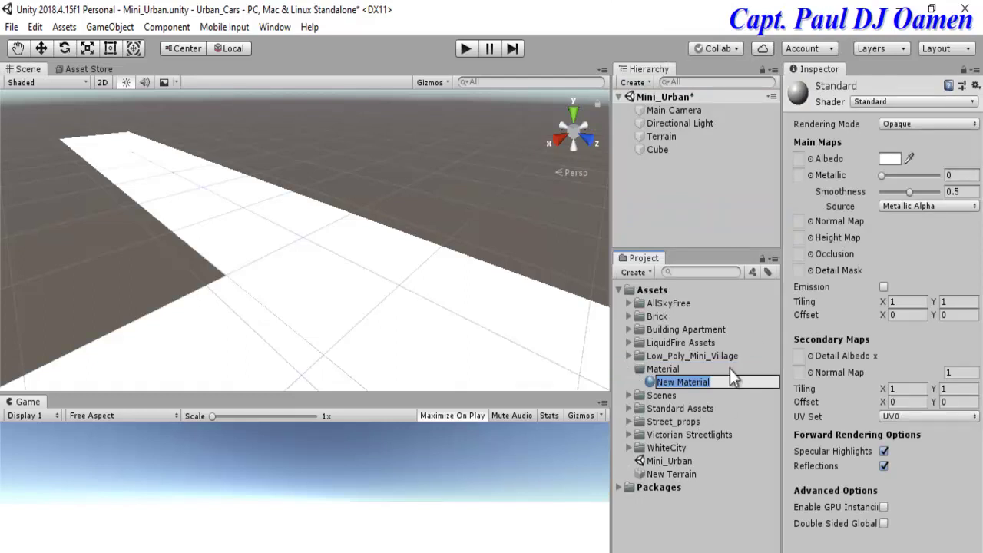
pyautogui.write('Black')
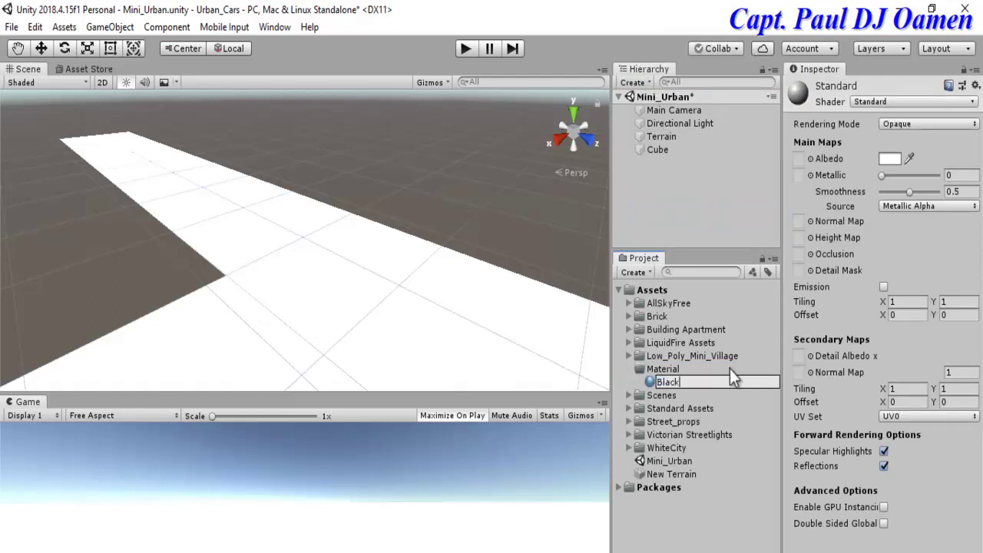
pyautogui.press('Return')
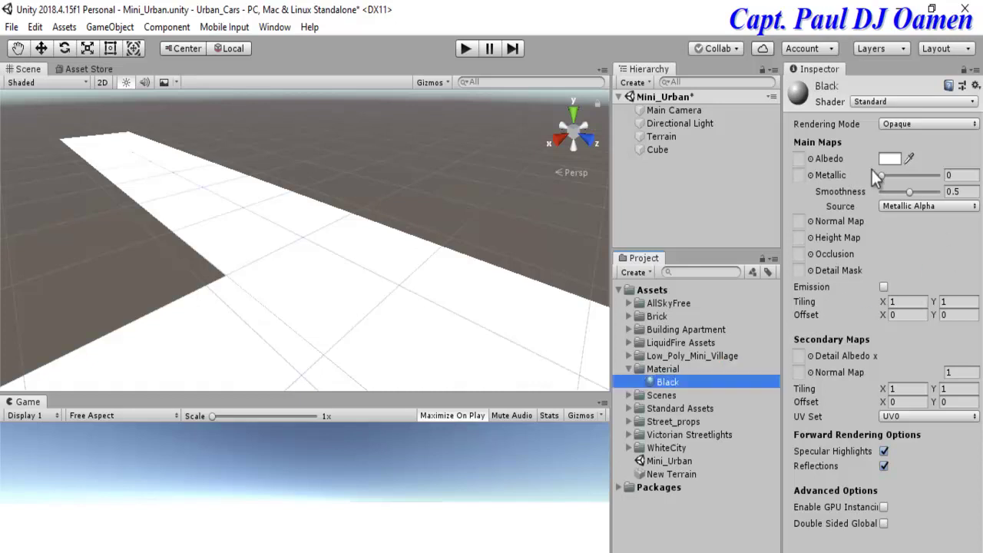
# Step: Set the Black material's albedo to near-black 0A0A0A and apply the material to the cube strip
pyautogui.click(890, 158)
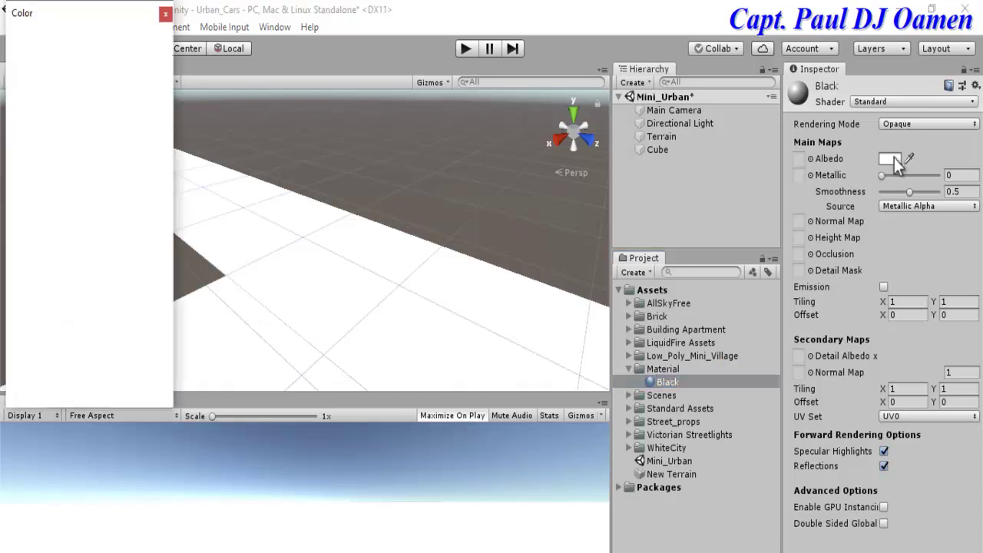
pyautogui.click(51, 195)
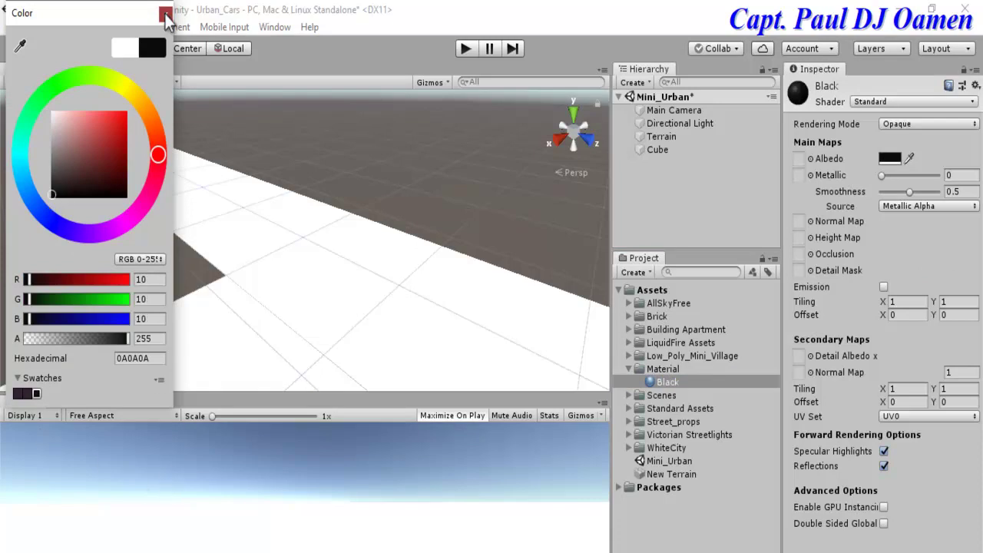
pyautogui.click(165, 14)
pyautogui.click(264, 269)
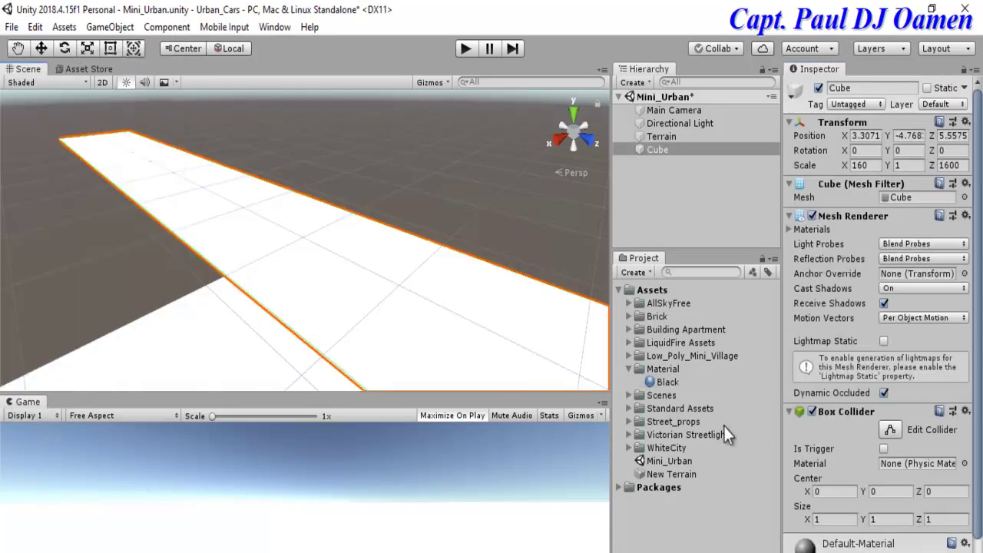
pyautogui.moveTo(656, 385); pyautogui.dragTo(468, 329)
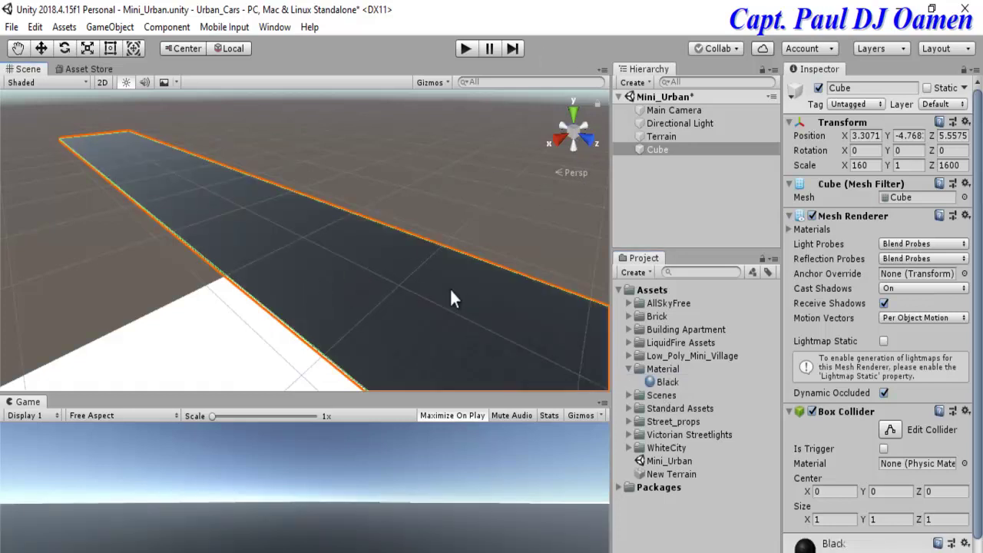
# Step: In the top view, move the black cube strip onto the terrain, to about X 239 and Z 799
pyautogui.rightClick(576, 144)
pyautogui.click(600, 185)
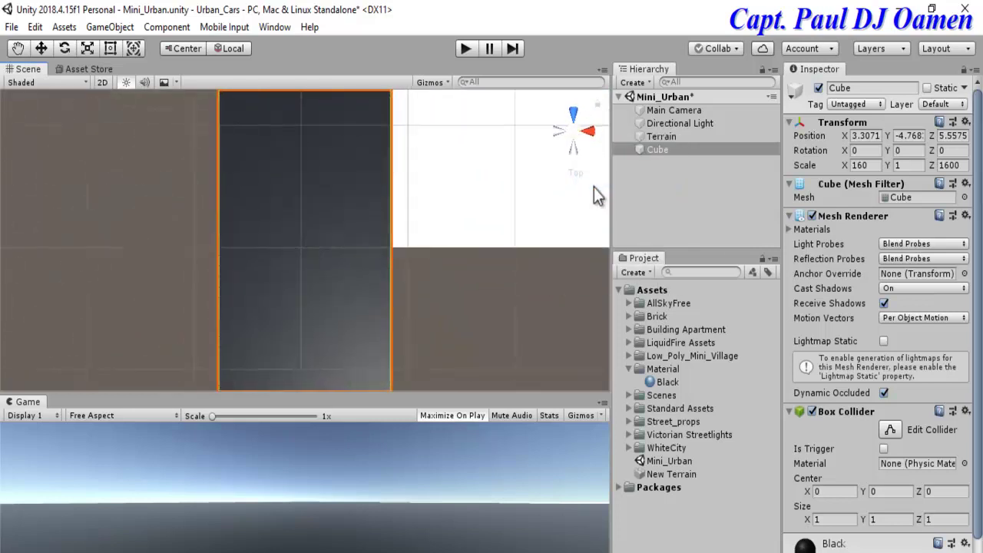
pyautogui.scroll(-2, 507, 246)
pyautogui.scroll(-5, 516, 236)
pyautogui.scroll(-4, 516, 236)
pyautogui.scroll(-3, 516, 236)
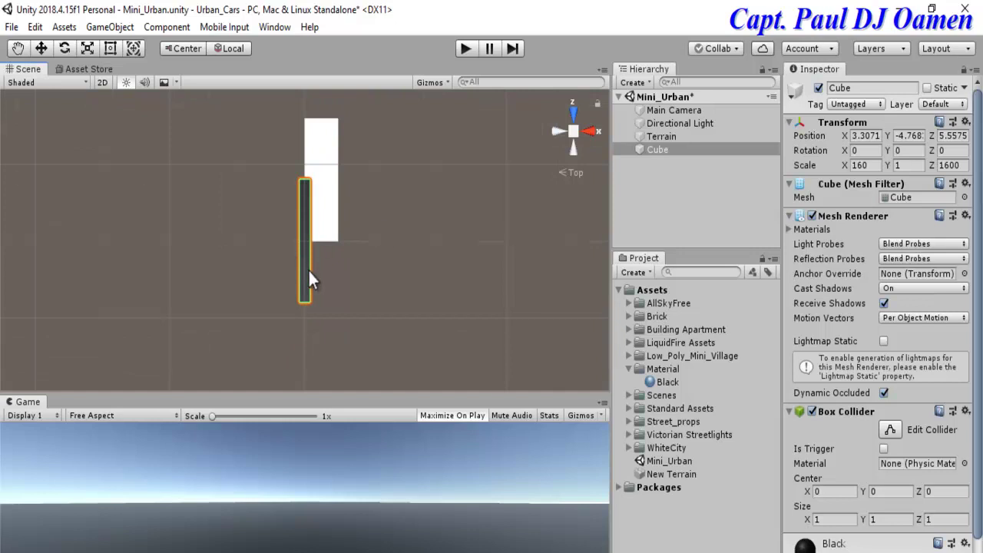
pyautogui.click(42, 48)
pyautogui.moveTo(371, 243); pyautogui.dragTo(382, 251)
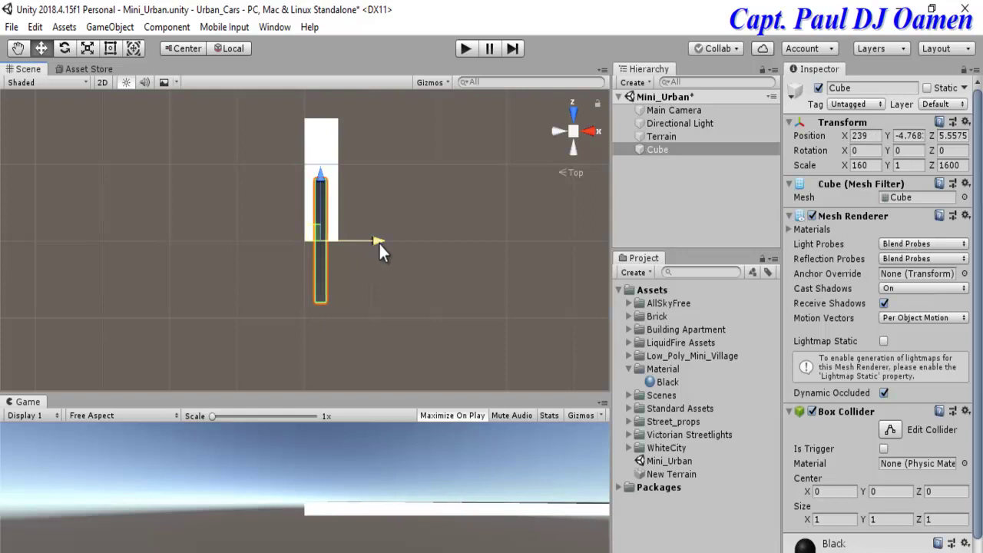
pyautogui.moveTo(325, 180); pyautogui.dragTo(331, 129)
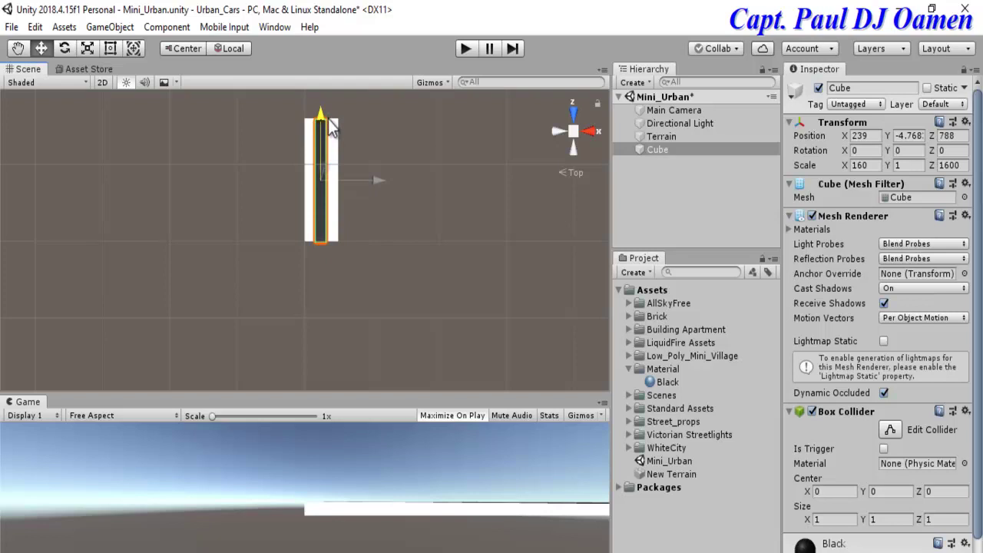
pyautogui.moveTo(331, 129); pyautogui.dragTo(333, 126)
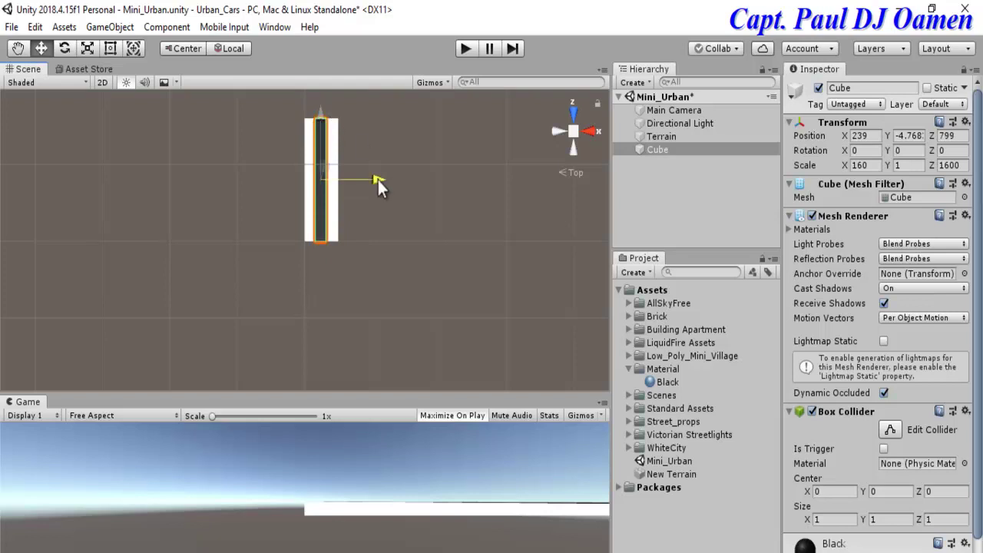
# Step: Shift the black cube strip along the X axis to about X 271 on the terrain
pyautogui.moveTo(379, 184); pyautogui.dragTo(382, 185)
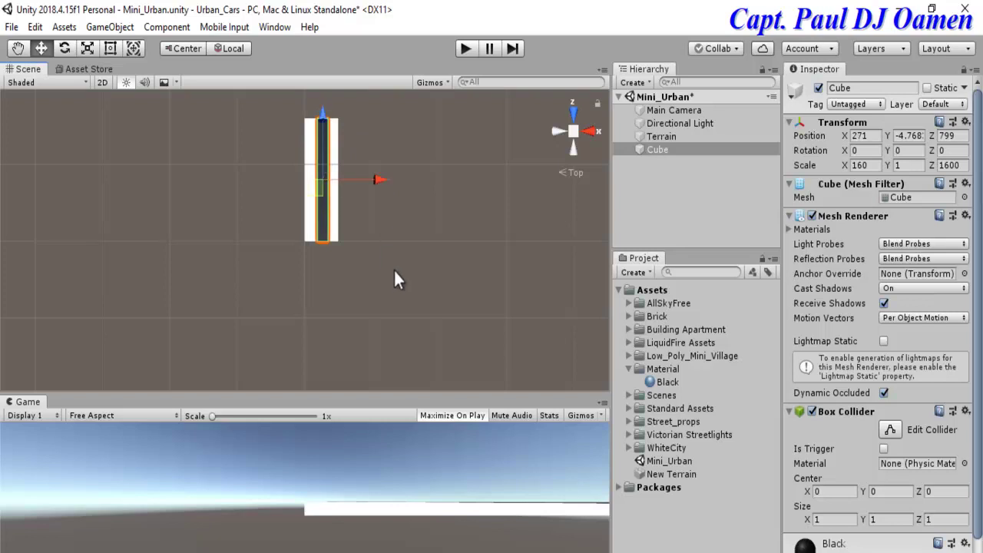
# Step: Create a new cube in the scene and move it over the black strip, to about X 259
pyautogui.scroll(3, 394, 283)
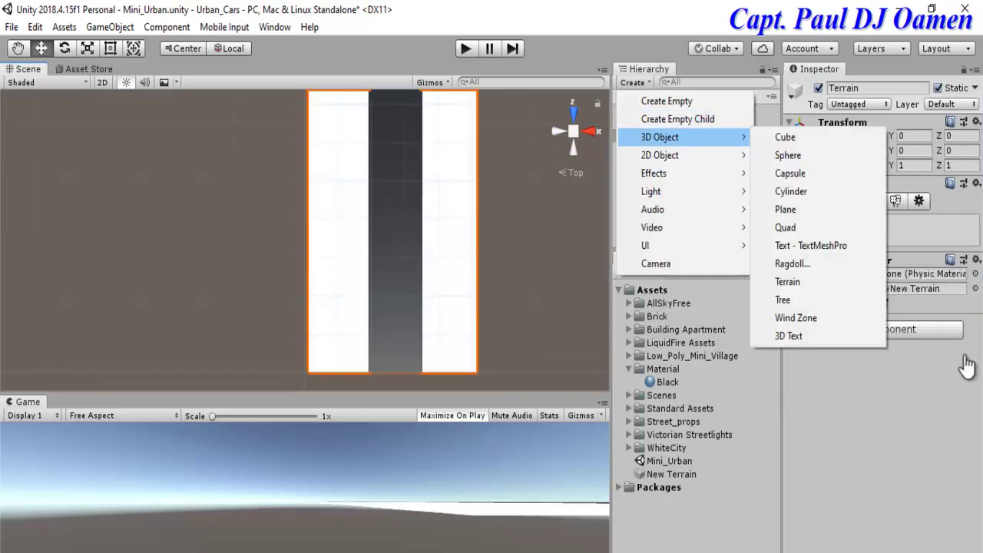
pyautogui.press('Right')
pyautogui.press('Return')
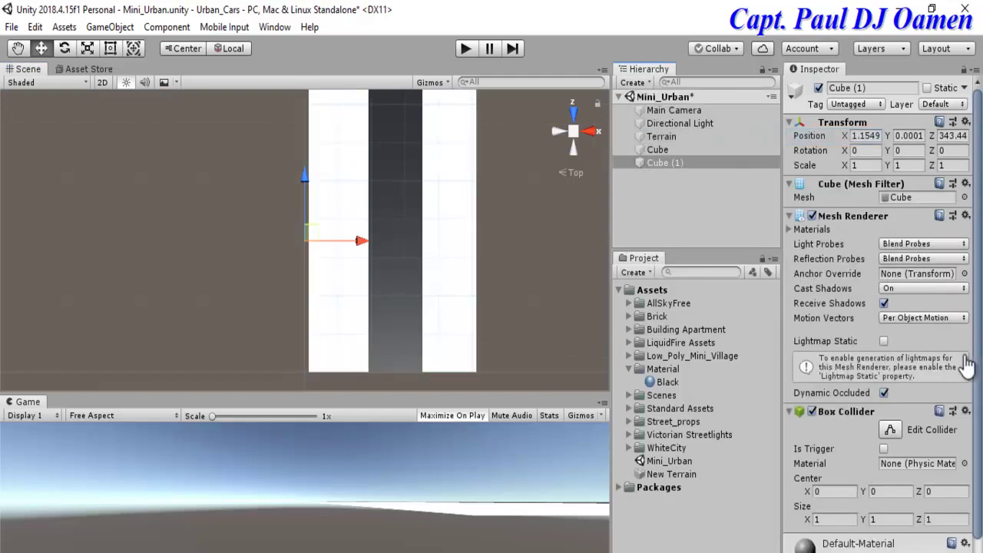
pyautogui.moveTo(360, 240); pyautogui.dragTo(446, 241)
pyautogui.moveTo(512, 150); pyautogui.dragTo(432, 234)
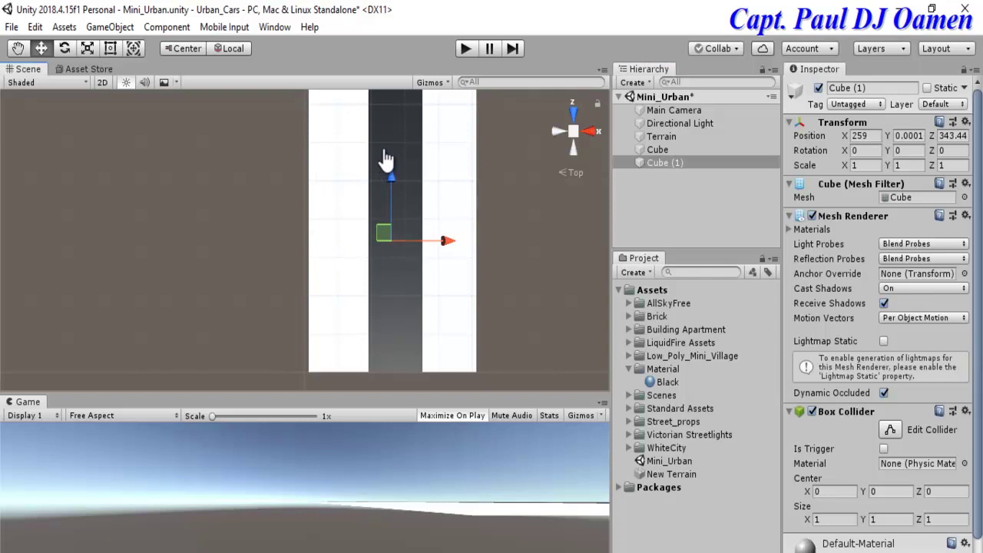
# Step: Scale the new cube to X 6, Y 0.1 and Z 100, and name it RoadMarking1
pyautogui.press('Tab')
pyautogui.write('6')
pyautogui.press('Tab')
pyautogui.press('Tab')
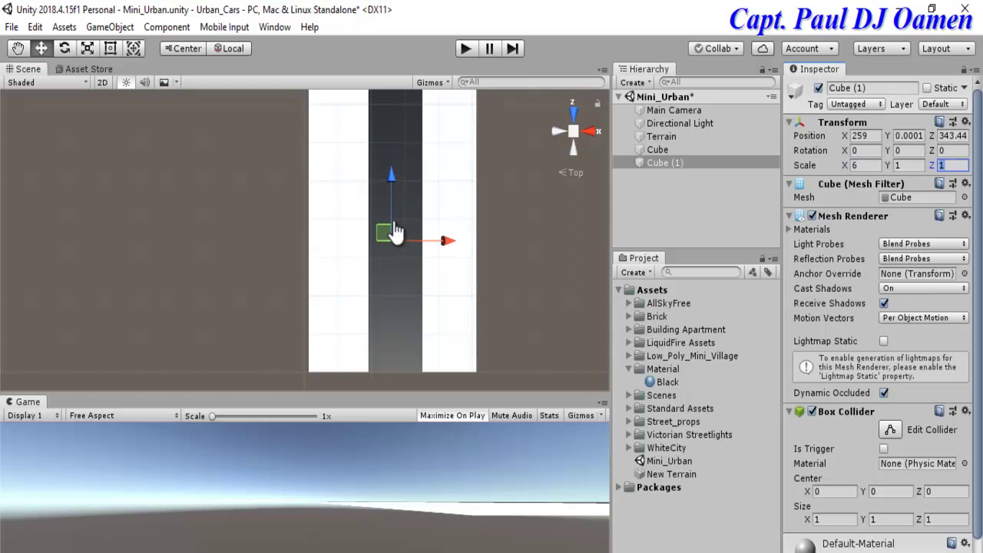
pyautogui.write('1')
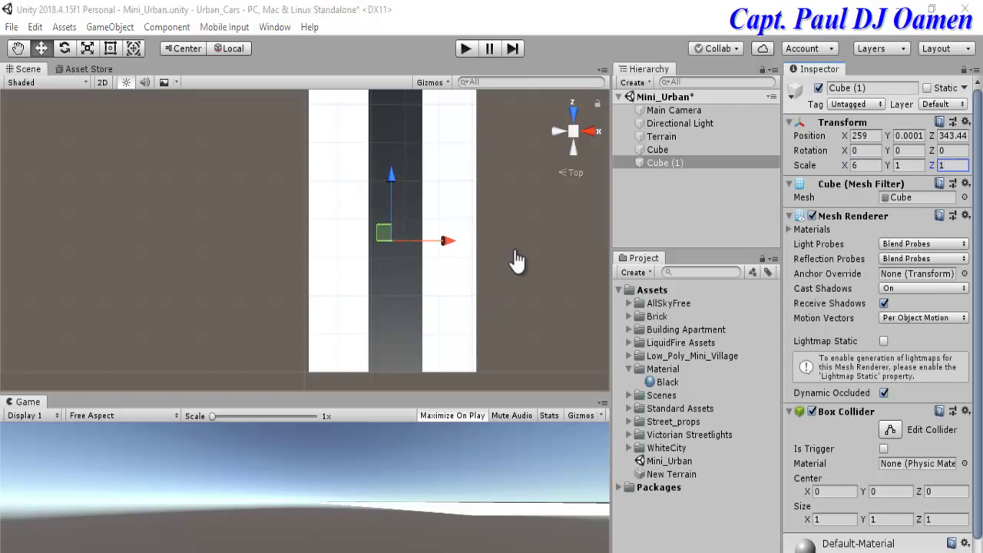
pyautogui.press('Return')
pyautogui.write('100')
pyautogui.hotkey('shift', 'Tab')
pyautogui.write('.')
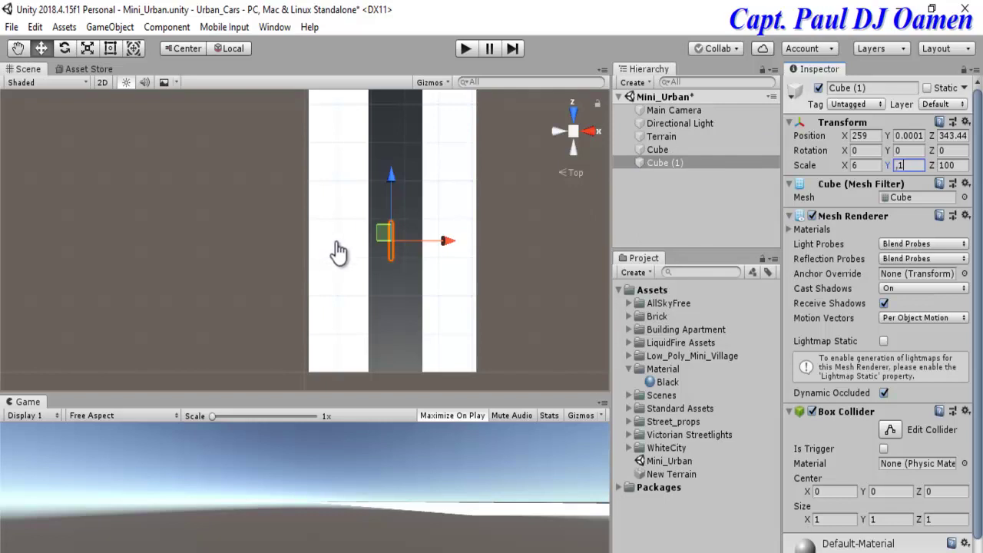
pyautogui.press('Return')
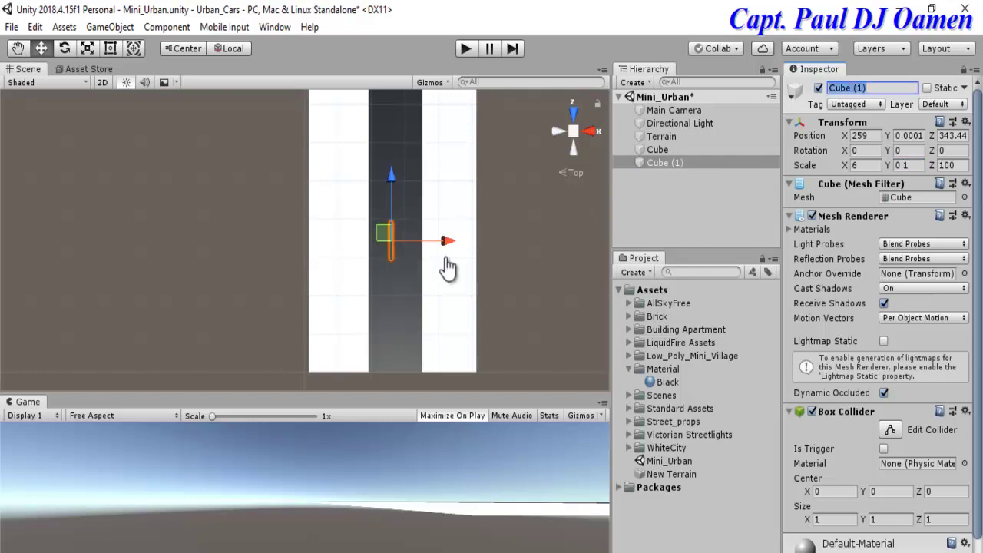
pyautogui.write('RoadMarking1')
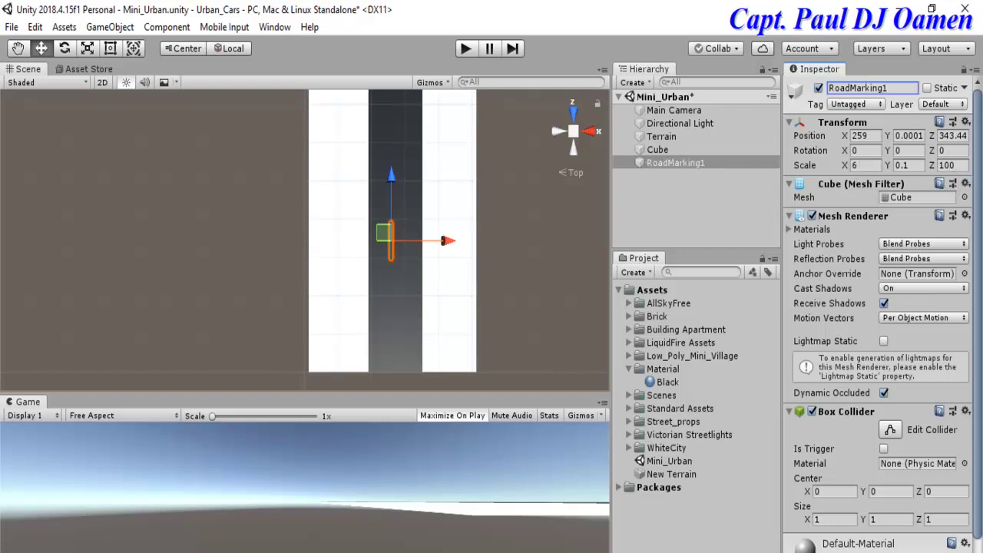
# Step: Create a new material named White inside the Material folder
pyautogui.click(662, 369)
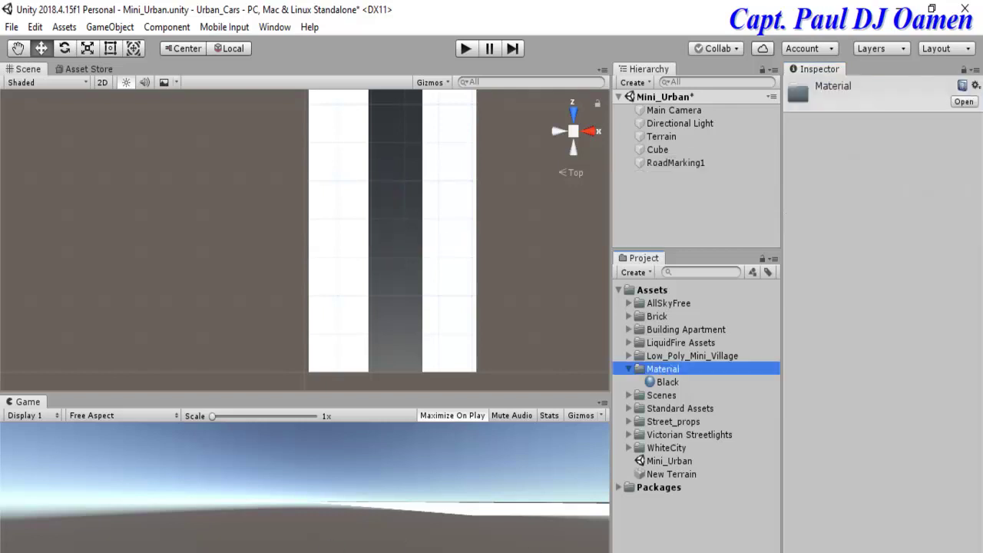
pyautogui.click(635, 272)
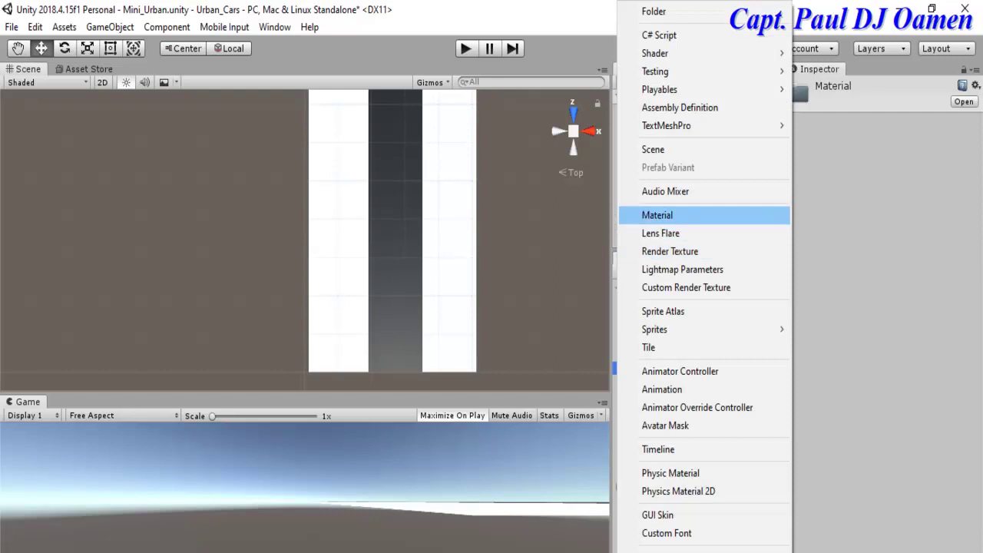
pyautogui.click(658, 215)
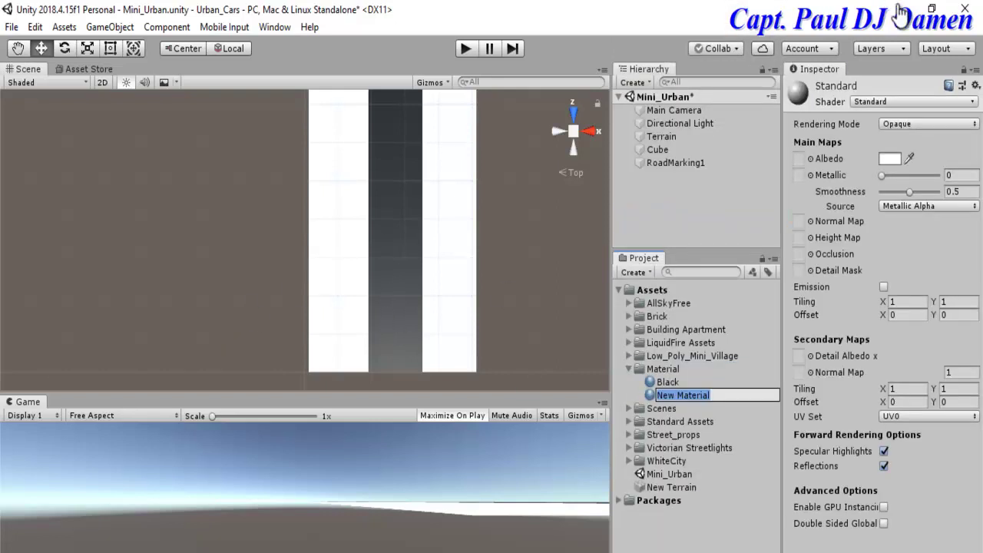
pyautogui.write('White')
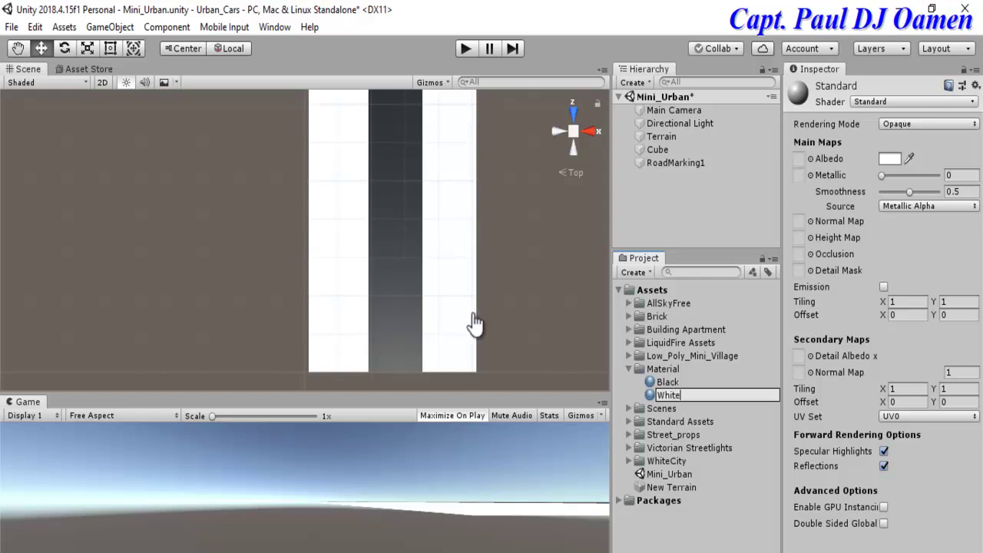
pyautogui.press('Return')
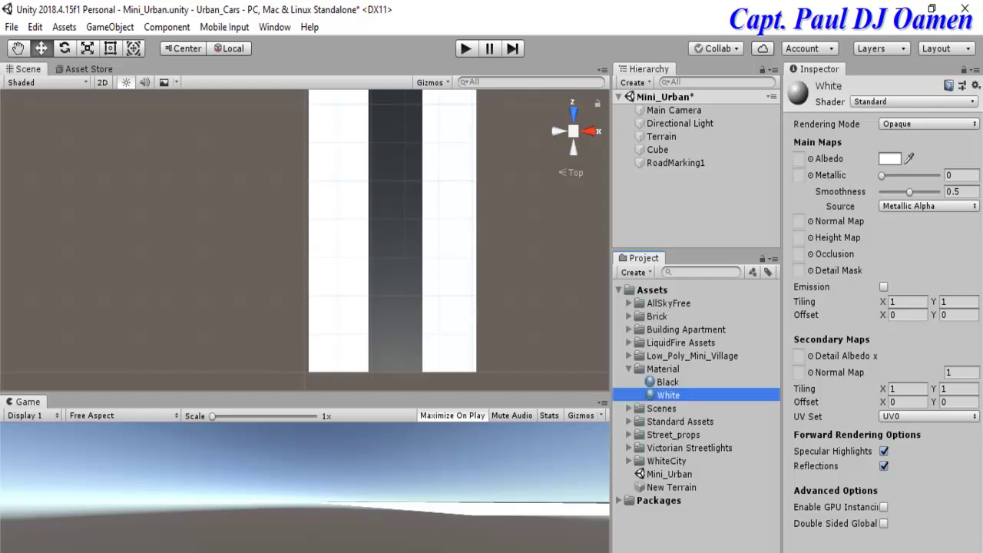
# Step: Apply the White material to the RoadMarking1 cube
pyautogui.click(890, 158)
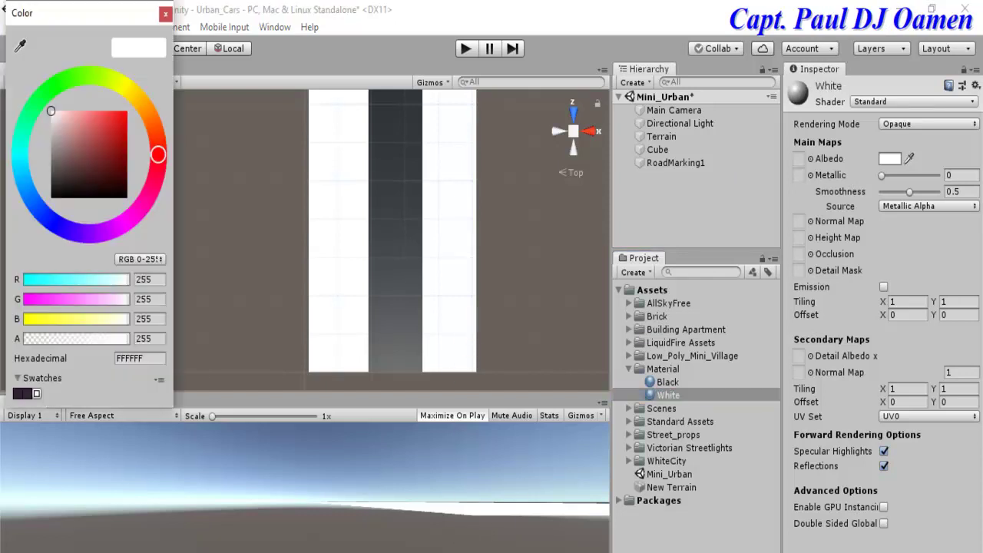
pyautogui.click(953, 174)
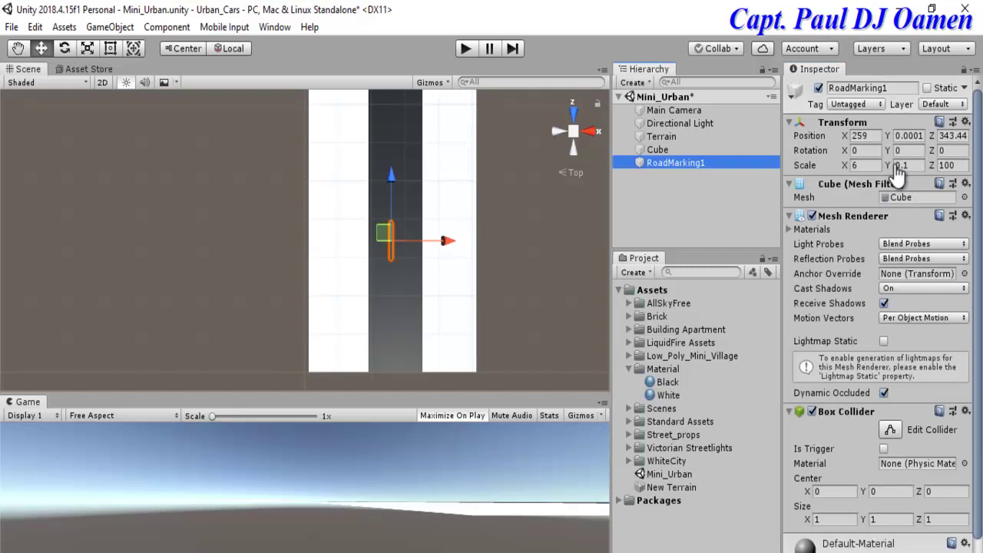
pyautogui.hotkey('ctrl', 'z')
pyautogui.hotkey('ctrl', 'z')
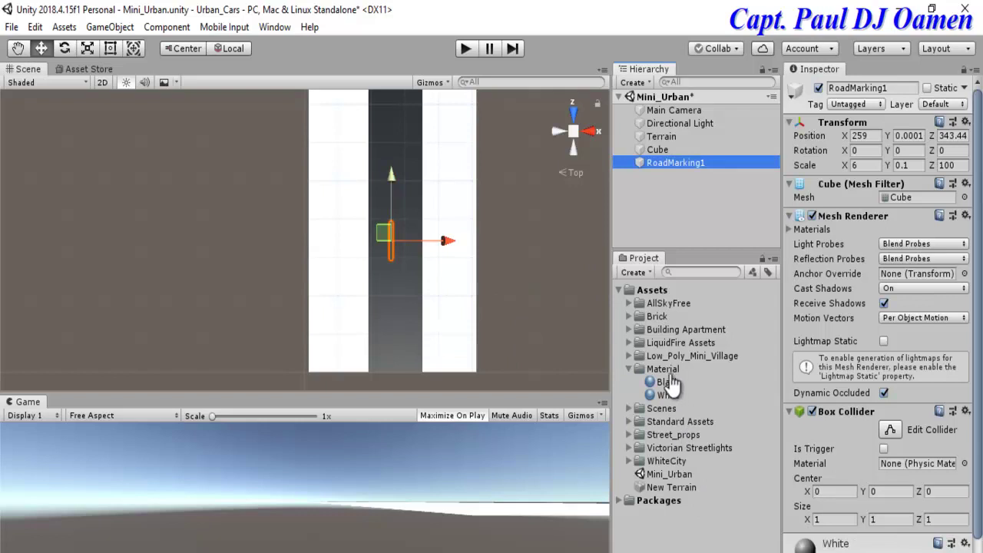
# Step: Switch the scene to a free perspective view and raise RoadMarking1 to Y 3 above the black strip
pyautogui.rightClick(679, 166)
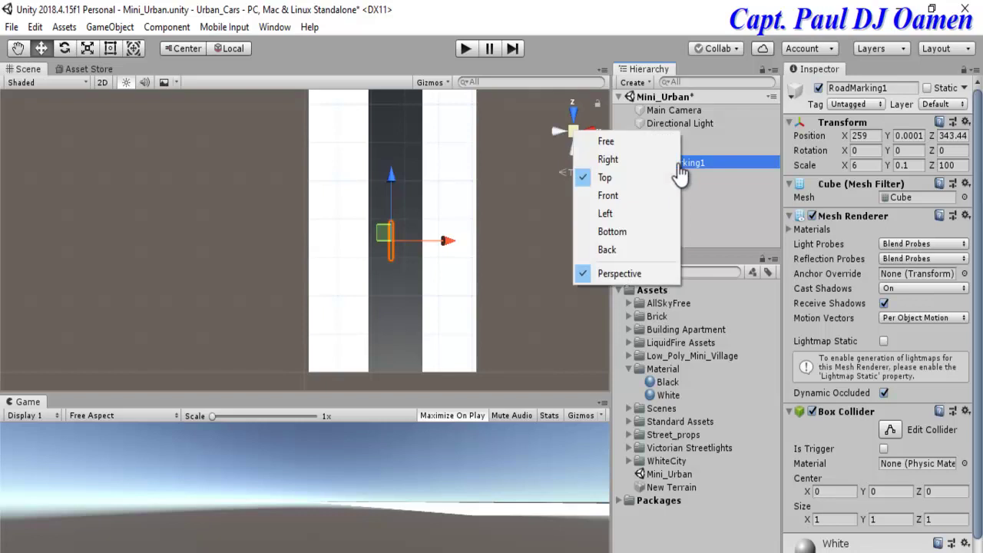
pyautogui.click(661, 142)
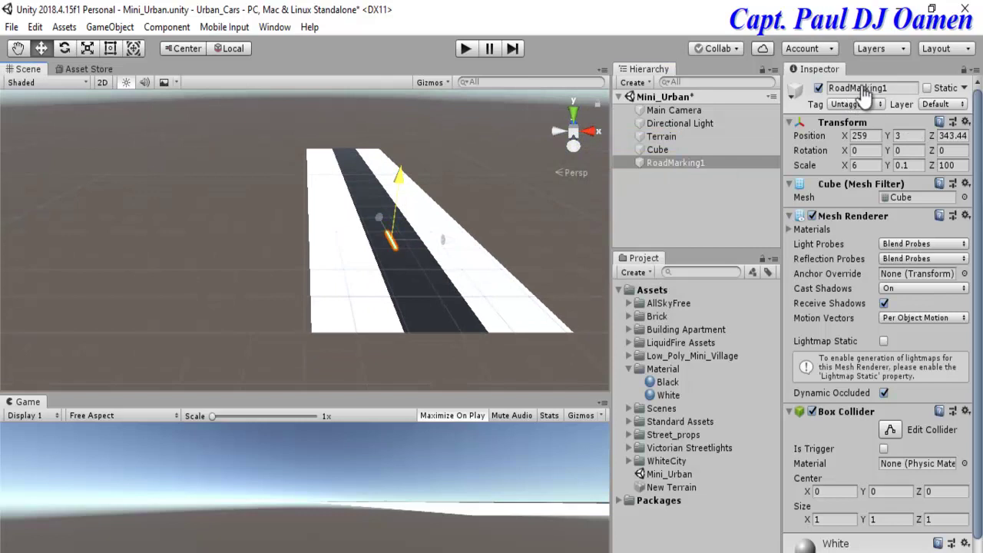
pyautogui.hotkey('ctrl', 'z')
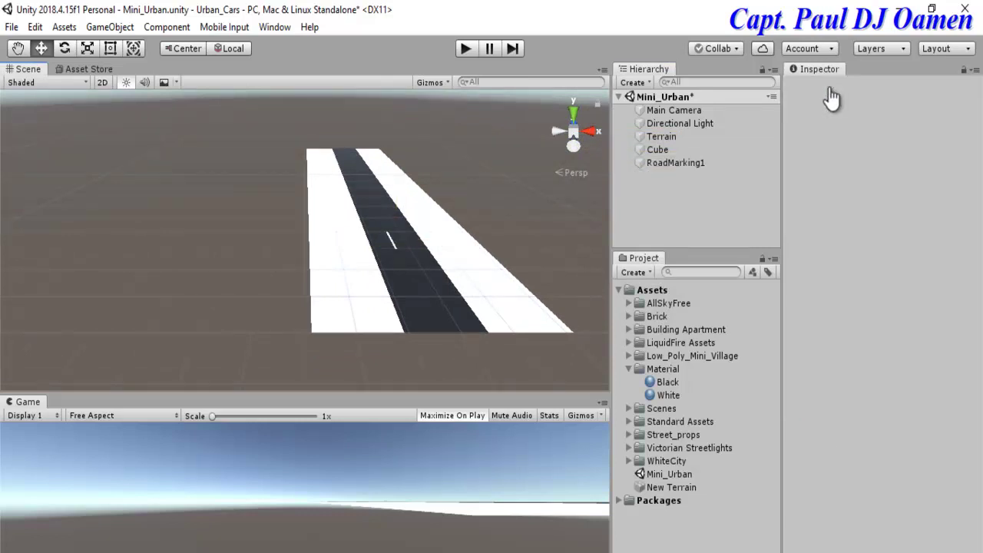
pyautogui.hotkey('ctrl', 'z')
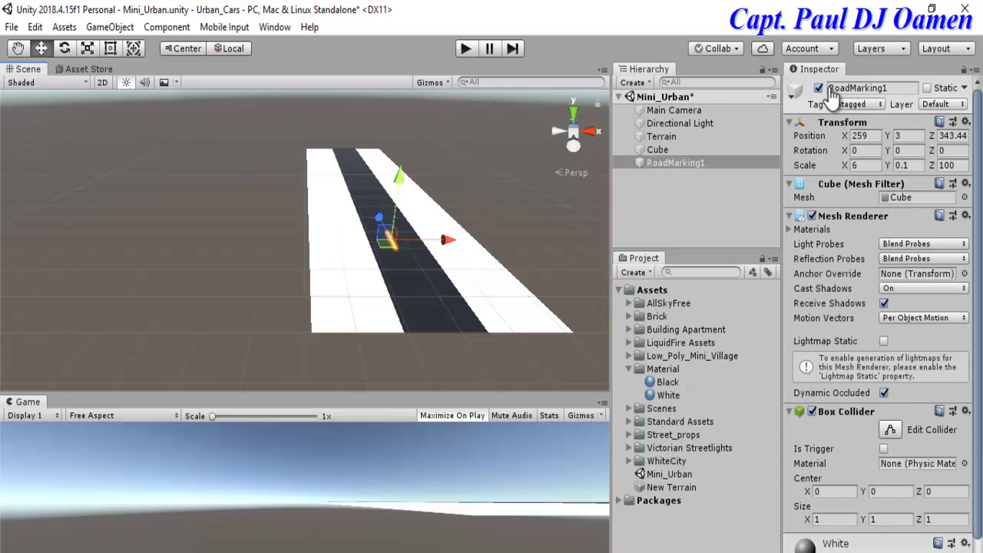
# Step: Duplicate RoadMarking1, set the copy's Z scale to 1600 and move the copy to about X 242, Z 124
pyautogui.rightClick(690, 162)
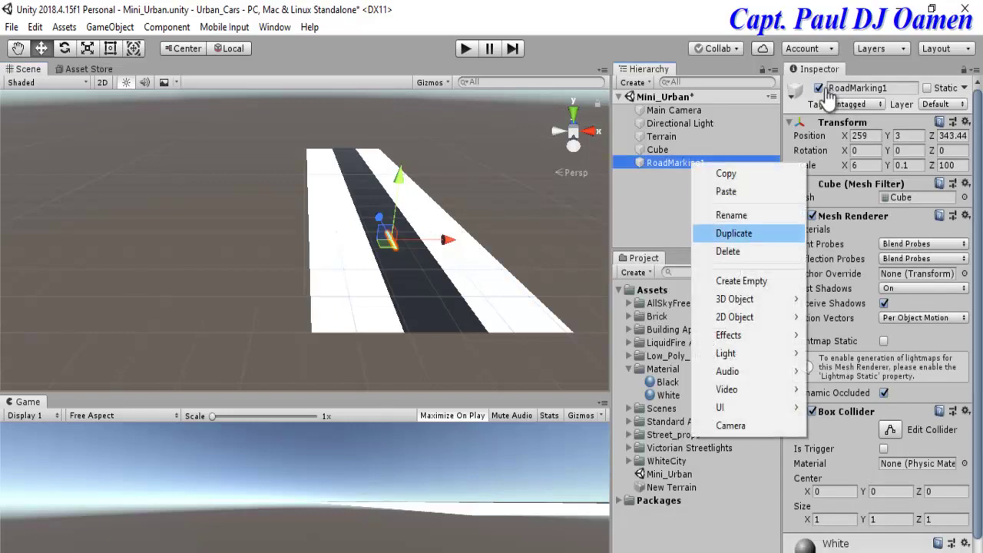
pyautogui.click(726, 233)
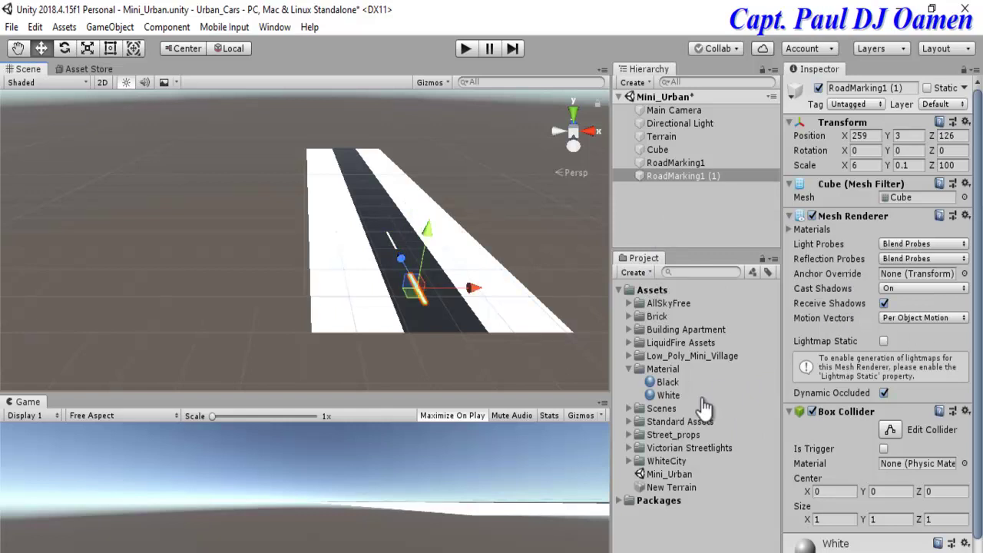
pyautogui.press('Tab')
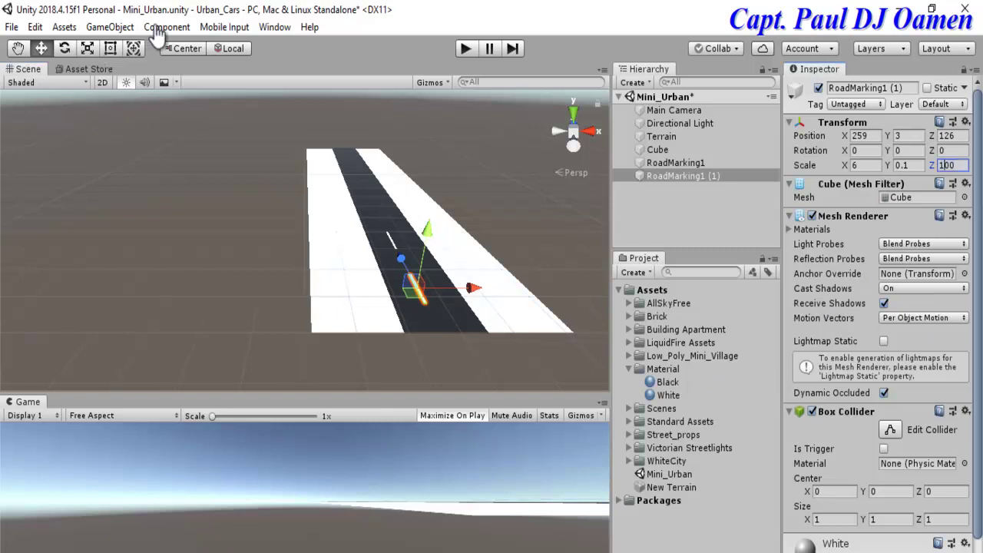
pyautogui.write('6')
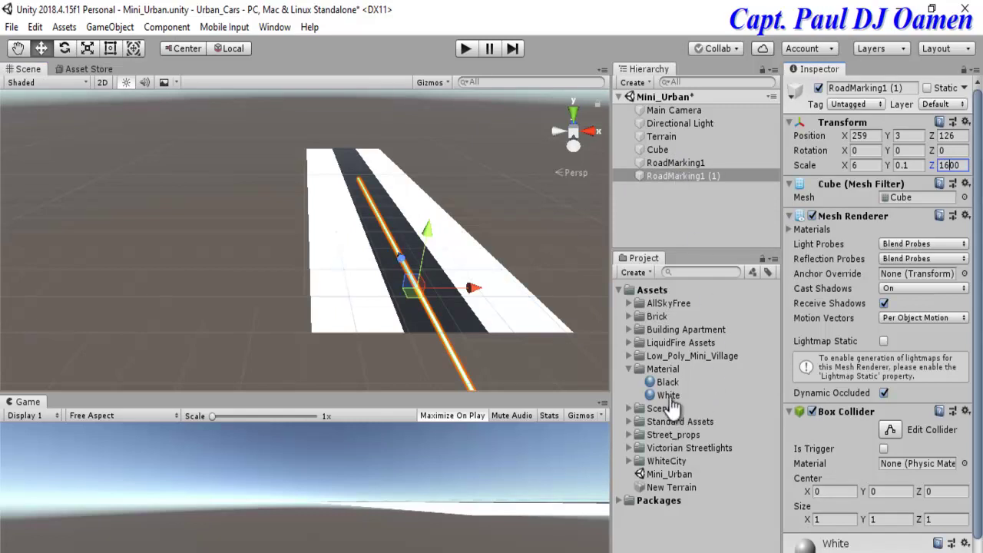
pyautogui.moveTo(472, 287); pyautogui.dragTo(464, 287)
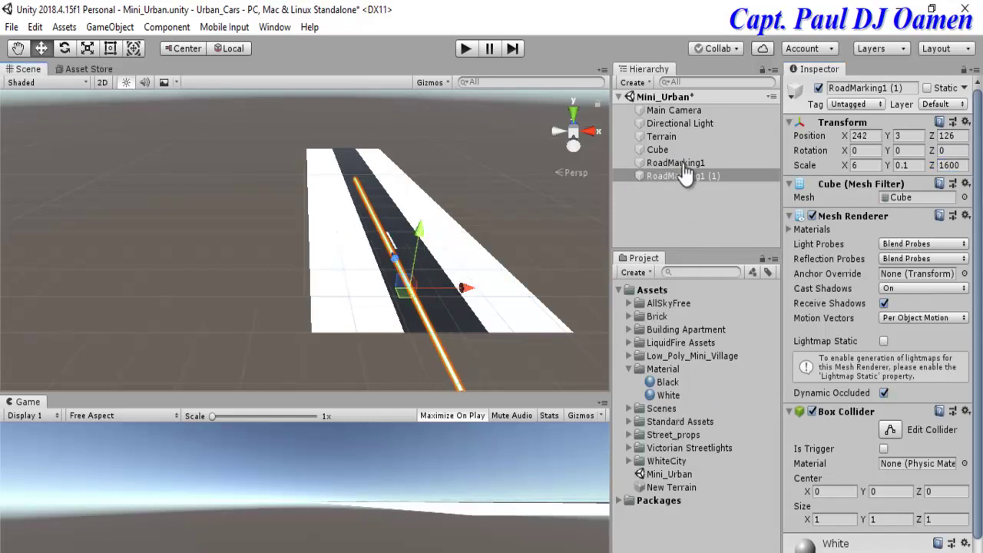
pyautogui.keyDown('shift'); pyautogui.click(407, 255); pyautogui.keyUp('shift')
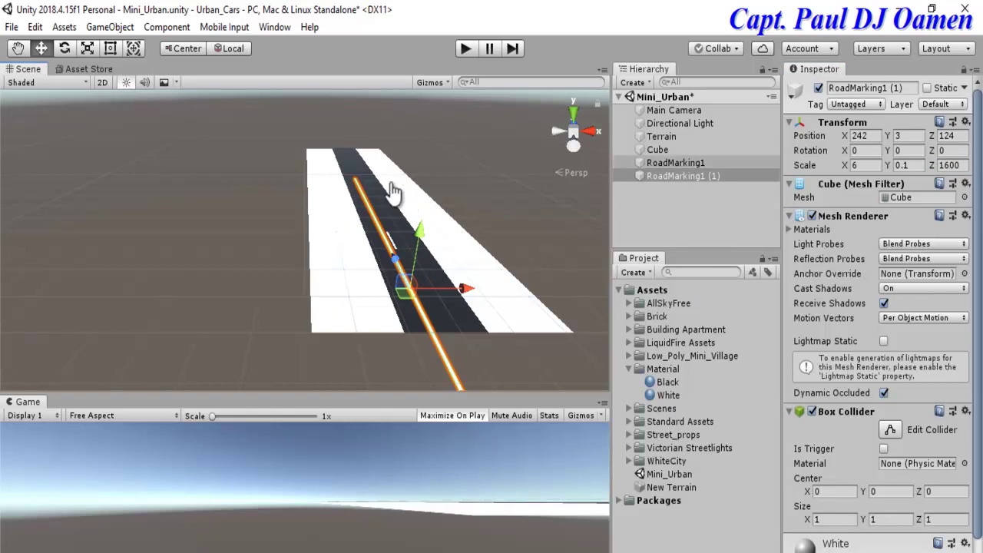
# Step: Move the short RoadMarking1 line sideways on the strip, to about X 304
pyautogui.click(676, 162)
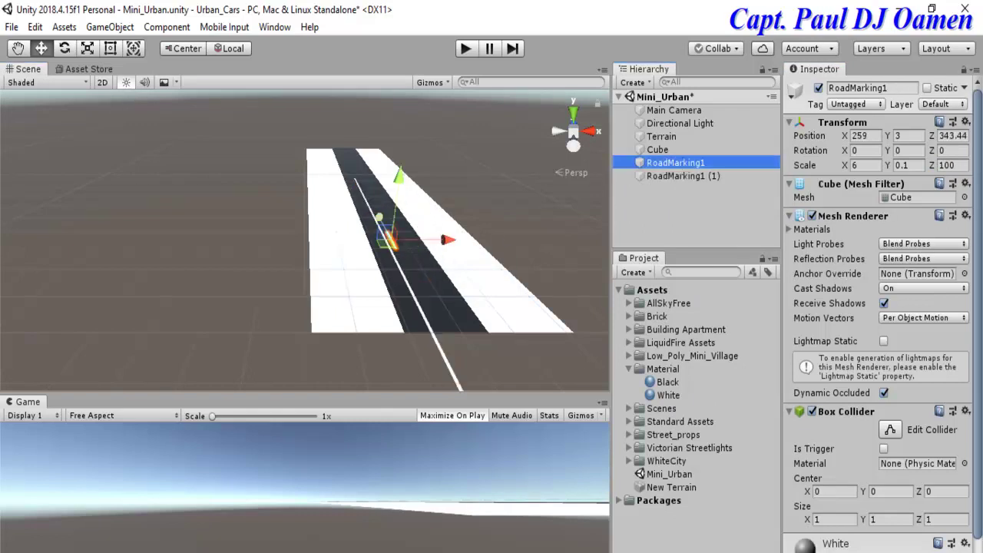
pyautogui.moveTo(446, 240); pyautogui.dragTo(461, 240)
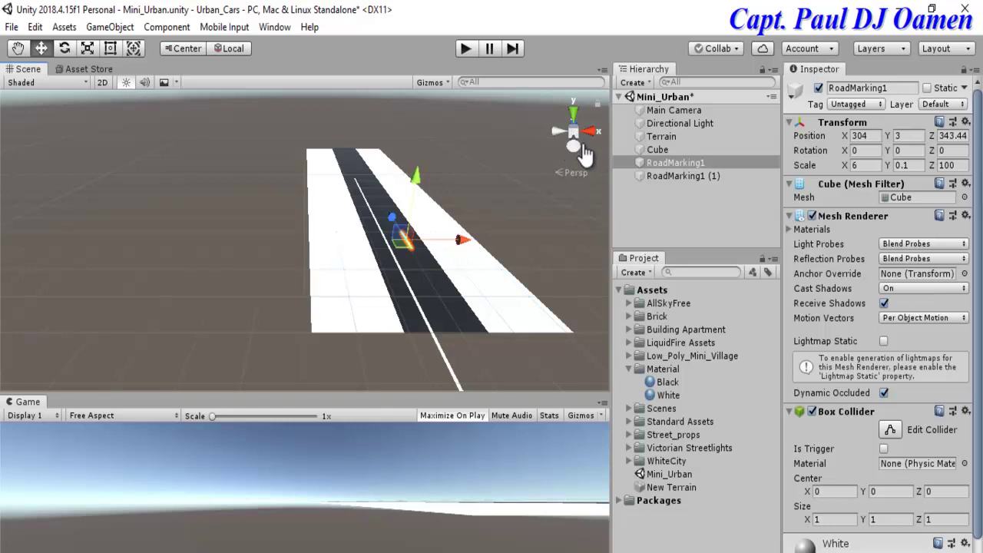
# Step: Align the long duplicate marking along the middle of the black strip, at about X 271, Z 791
pyautogui.click(398, 187)
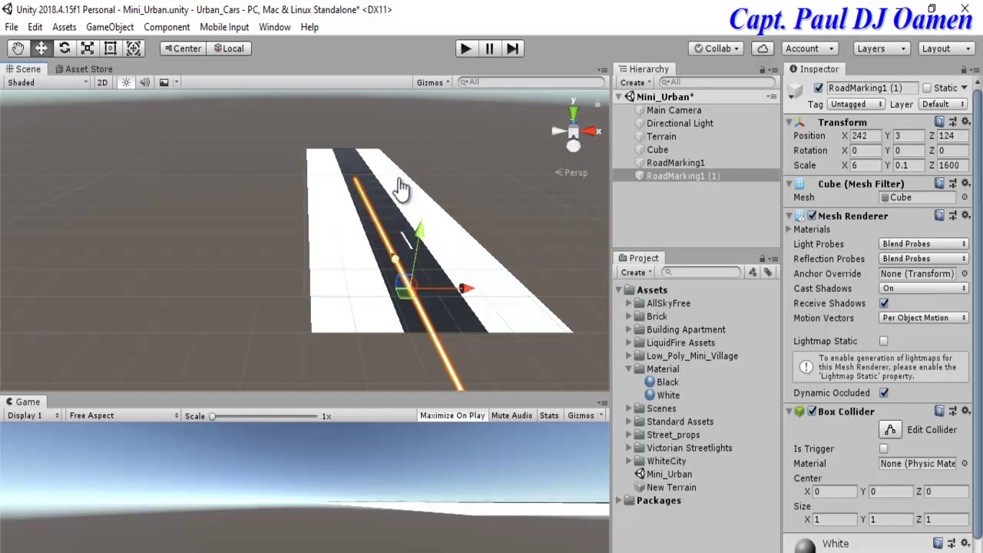
pyautogui.moveTo(395, 259)
pyautogui.mouseDown()
pyautogui.moveTo(358, 184)
pyautogui.moveTo(393, 255)
pyautogui.mouseUp()
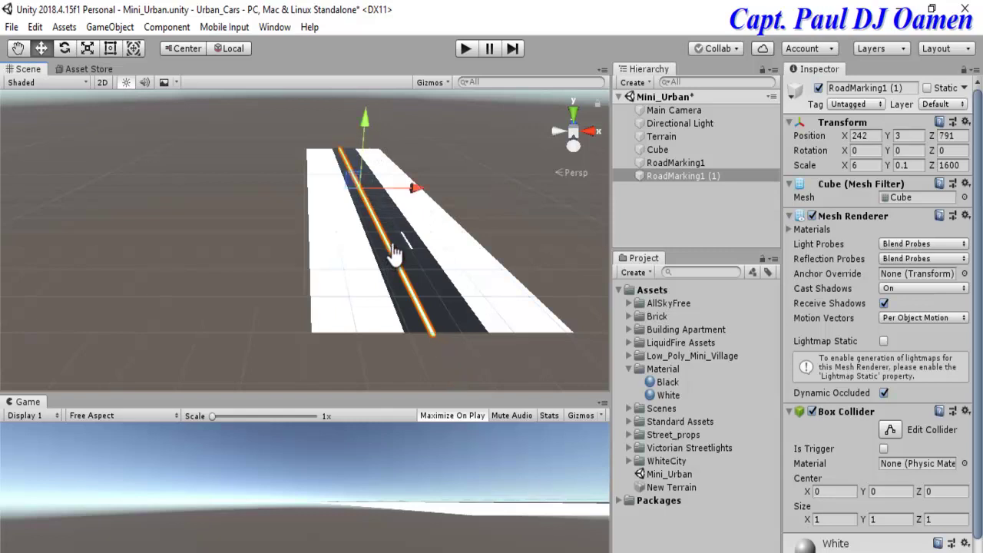
pyautogui.moveTo(412, 188); pyautogui.dragTo(422, 188)
pyautogui.moveTo(694, 175); pyautogui.dragTo(719, 246)
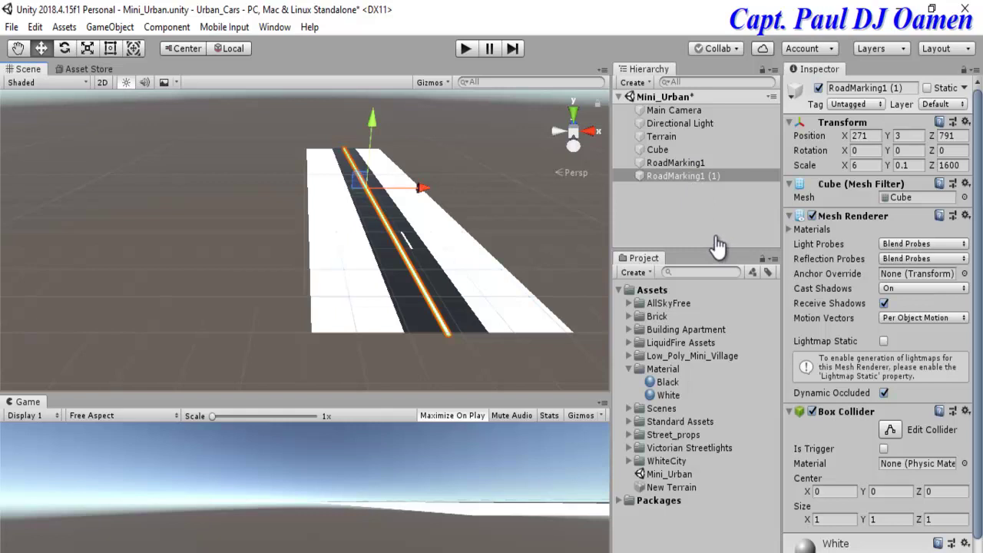
pyautogui.click(384, 228)
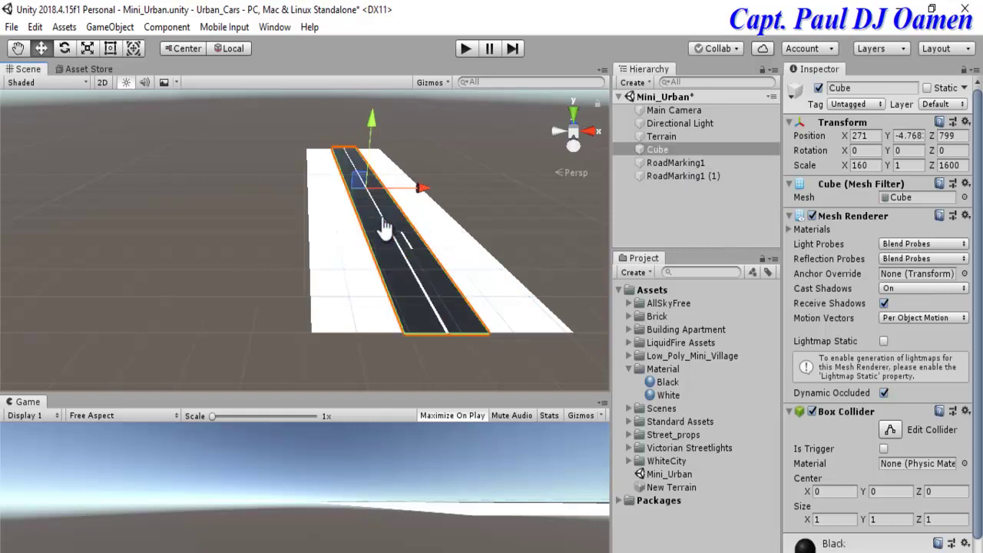
# Step: Move the short RoadMarking1 line to the near end of the strip, at about X 311, Z 55
pyautogui.click(676, 163)
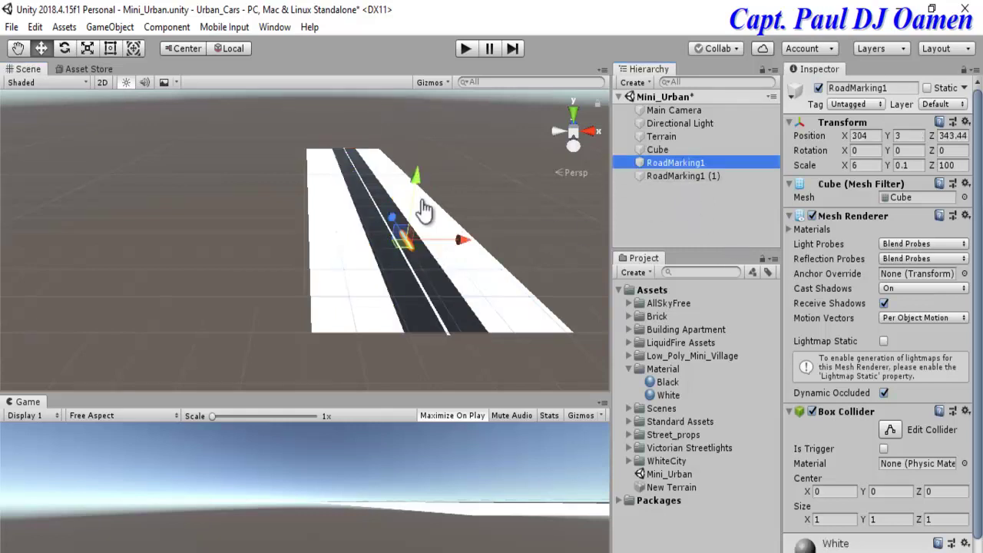
pyautogui.moveTo(402, 259); pyautogui.dragTo(412, 307)
pyautogui.moveTo(504, 311); pyautogui.dragTo(508, 310)
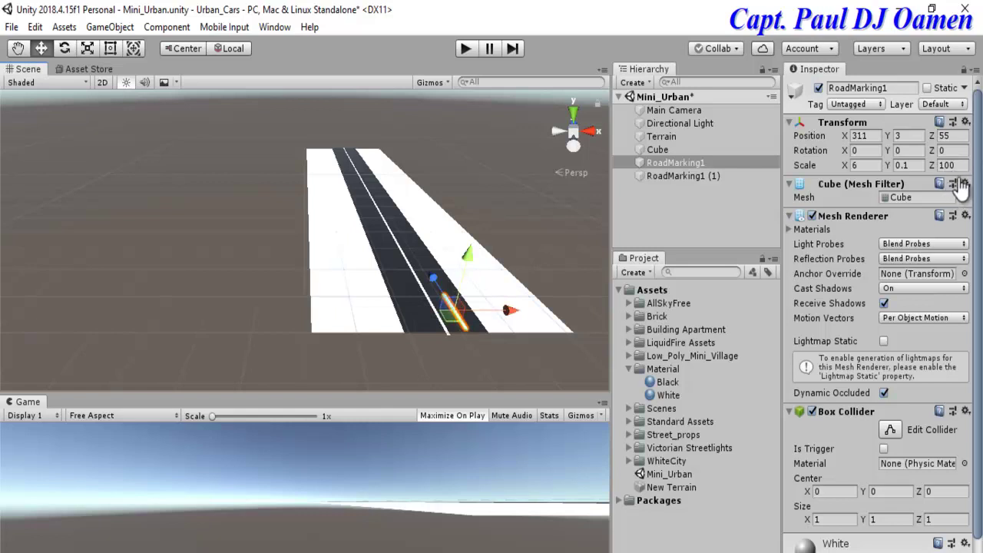
# Step: Duplicate the short RoadMarking1 line and move the copy along the strip to about Z 185
pyautogui.rightClick(698, 163)
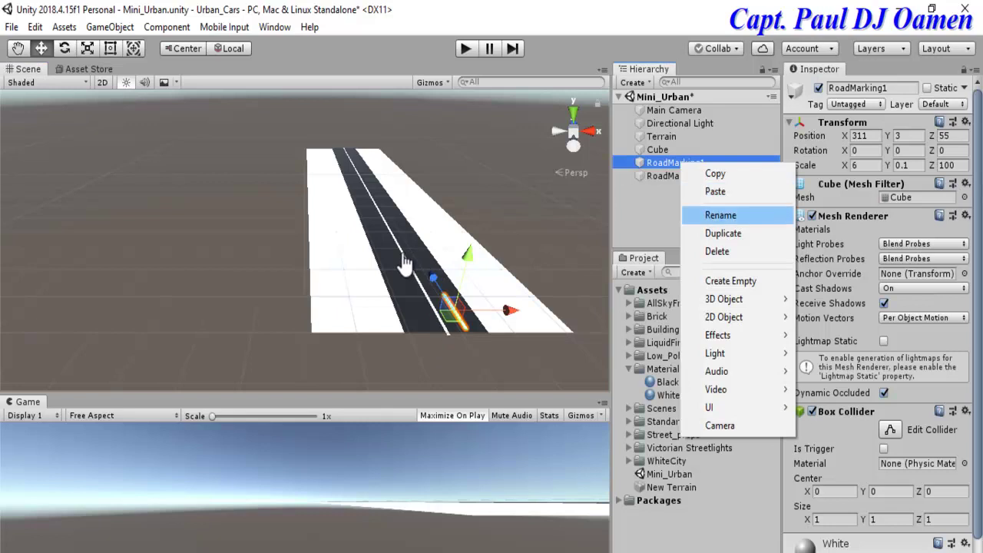
pyautogui.click(723, 233)
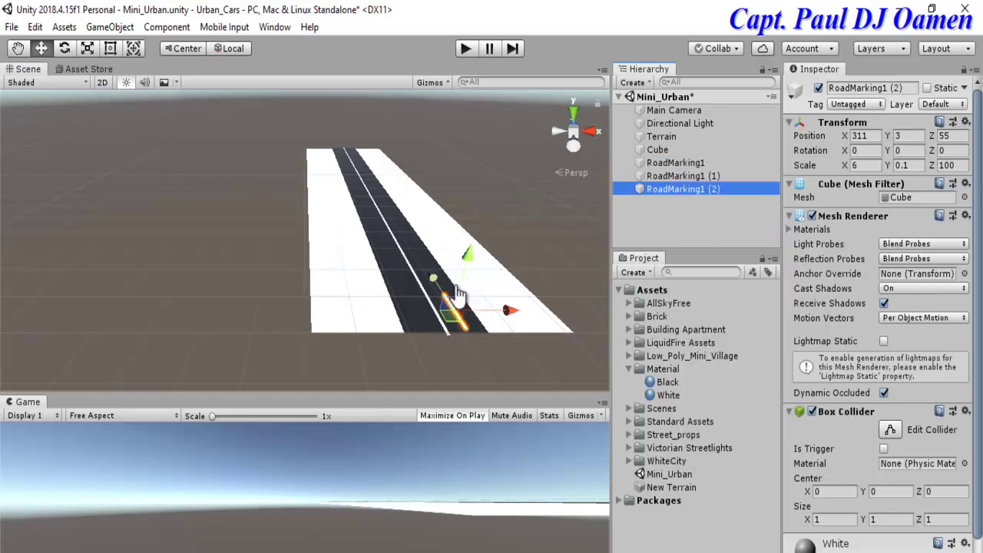
pyautogui.moveTo(434, 280); pyautogui.dragTo(390, 254)
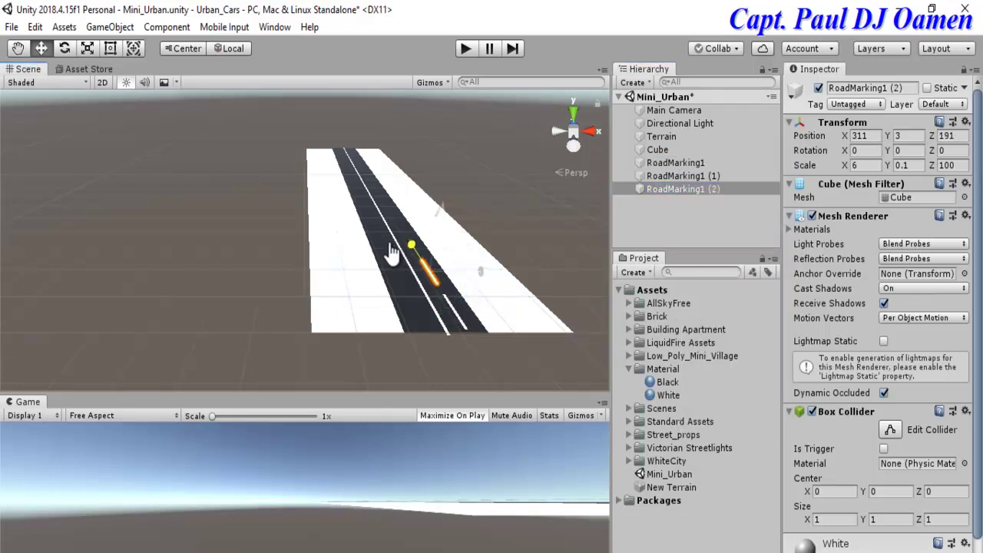
# Step: Rename the long middle marking RoadMarking1 (1) as D_RoadMarking1
pyautogui.click(696, 177)
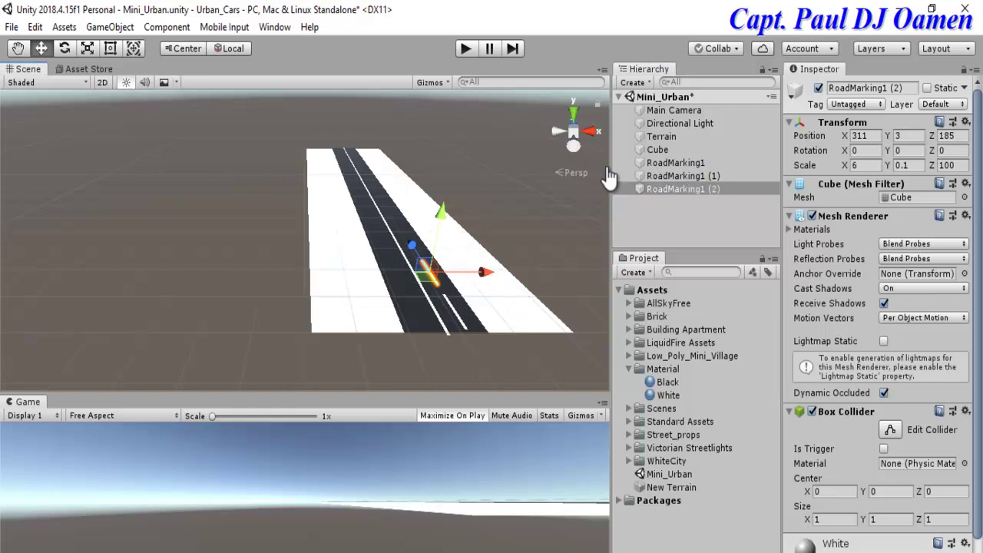
pyautogui.click(400, 244)
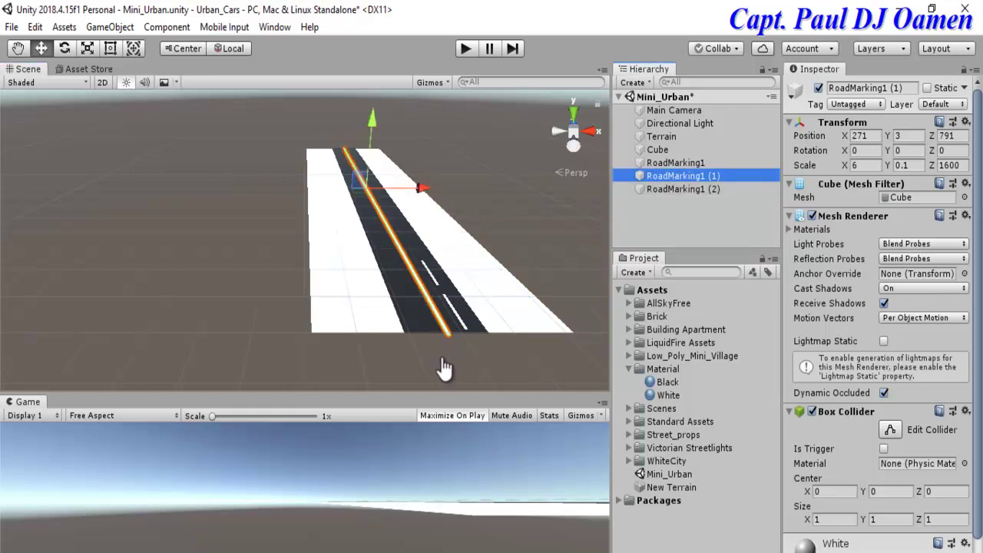
pyautogui.press('Tab')
pyautogui.press('Right')
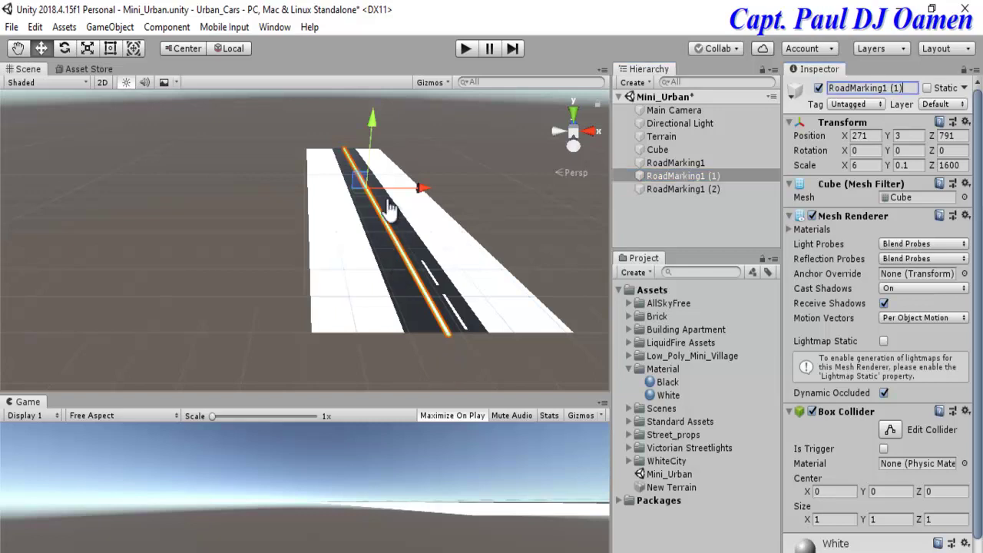
pyautogui.press('BackSpace')
pyautogui.press('BackSpace')
pyautogui.press('BackSpace')
pyautogui.press('BackSpace')
pyautogui.press('Home')
pyautogui.write('D_')
pyautogui.press('Return')
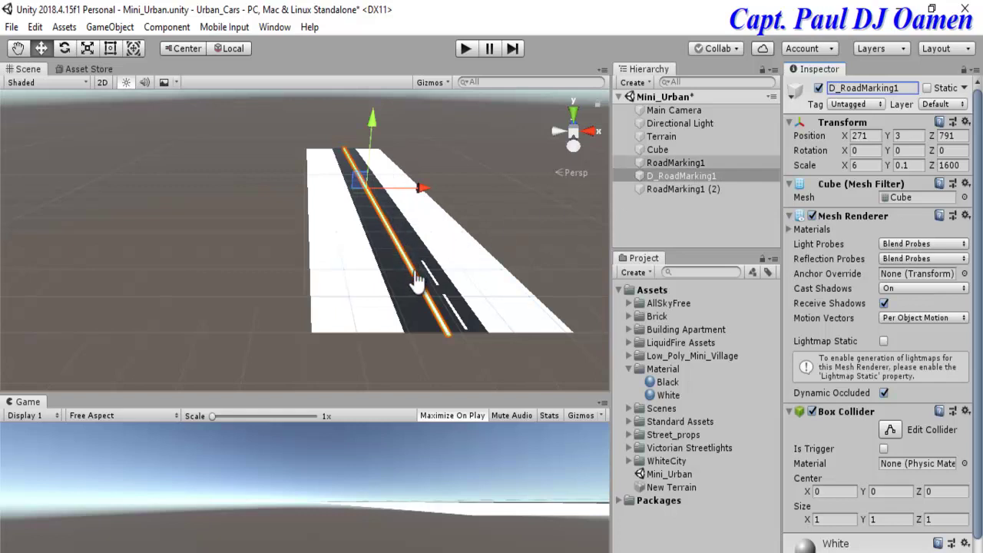
# Step: Duplicate RoadMarking1 (2) and move the copy farther along the strip to about Z 347
pyautogui.rightClick(689, 188)
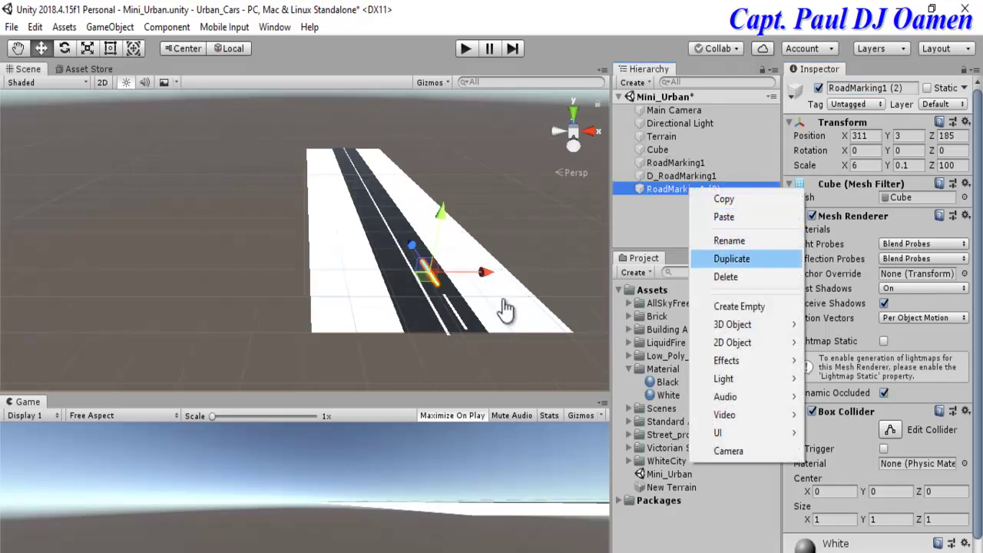
pyautogui.press('Return')
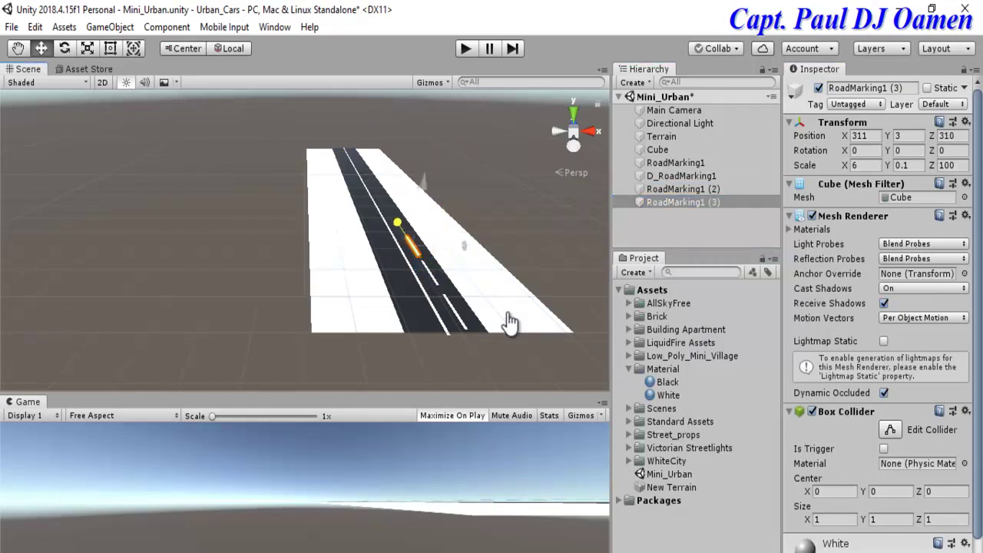
pyautogui.moveTo(397, 222); pyautogui.dragTo(393, 217)
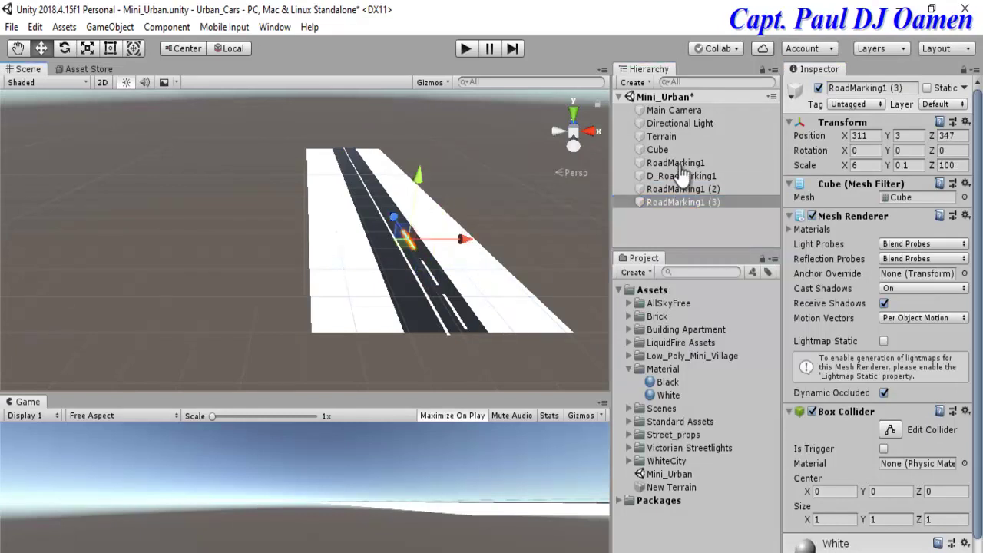
# Step: Add six more copies of the short marking, spaced along the lane up to the far end at about Z 1510
pyautogui.rightClick(694, 201)
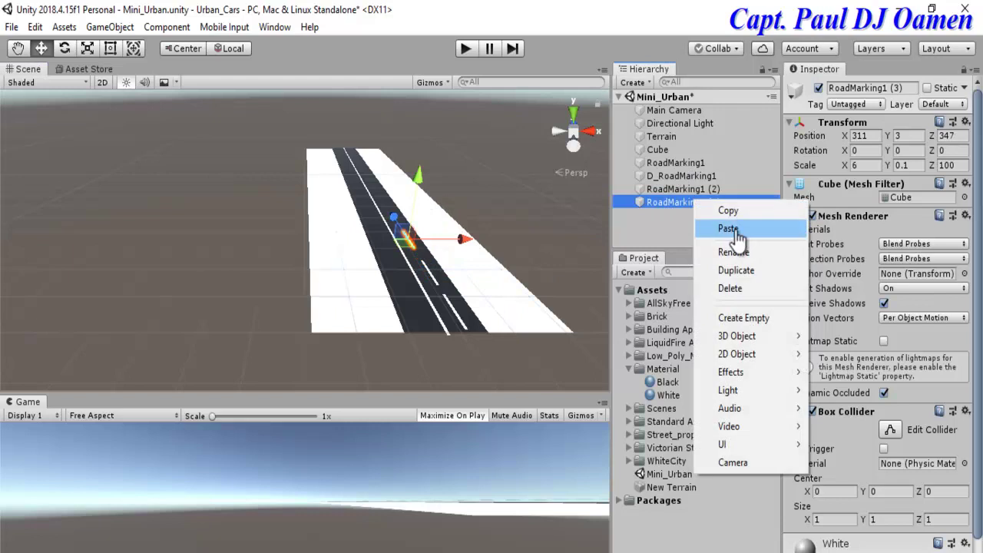
pyautogui.click(730, 269)
pyautogui.moveTo(429, 280); pyautogui.dragTo(414, 220)
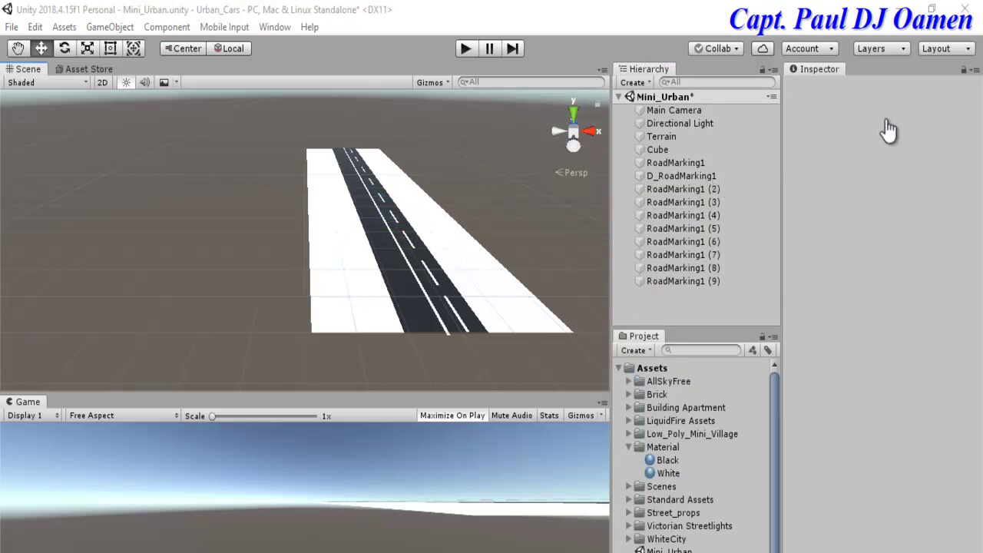
pyautogui.hotkey('ctrl', 'z')
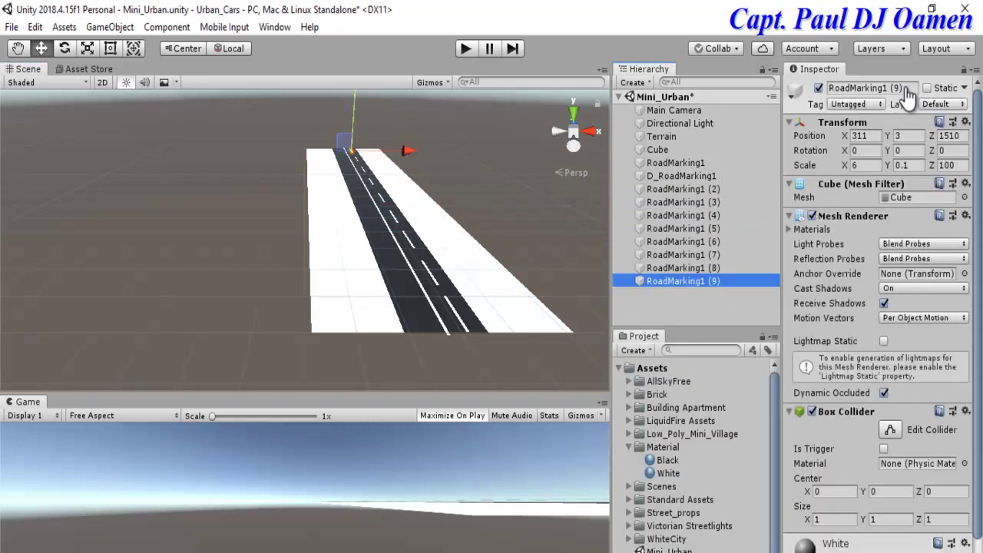
# Step: Duplicate all the short dashed markings together and move the copies across the middle line to about X 236
pyautogui.keyDown('shift'); pyautogui.click(683, 189); pyautogui.keyUp('shift')
pyautogui.hotkey('ctrl', 'z')
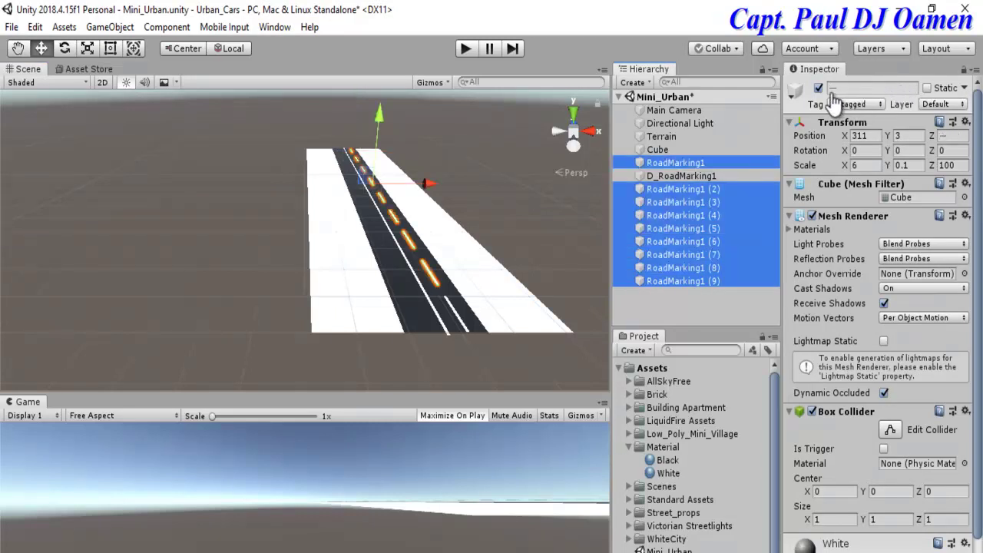
pyautogui.rightClick(694, 163)
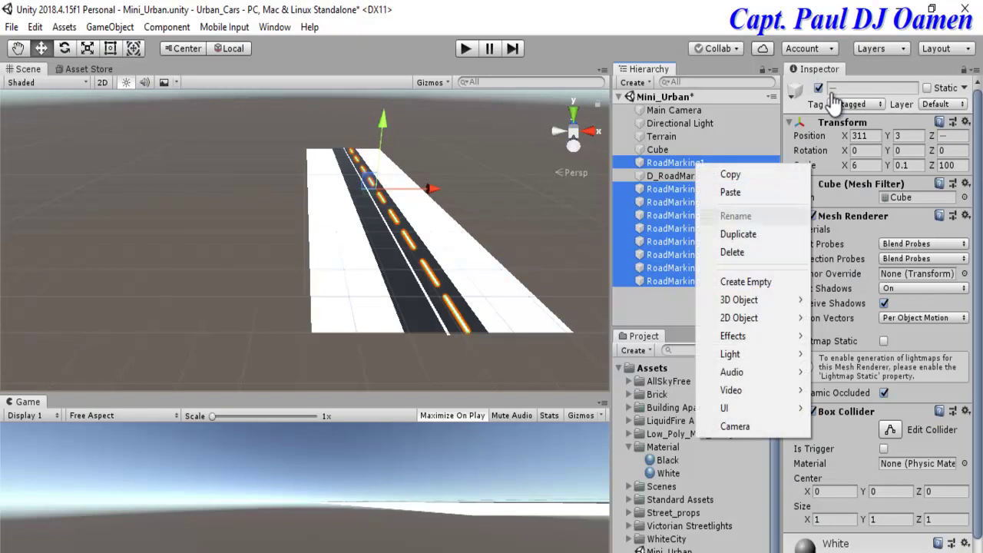
pyautogui.click(722, 234)
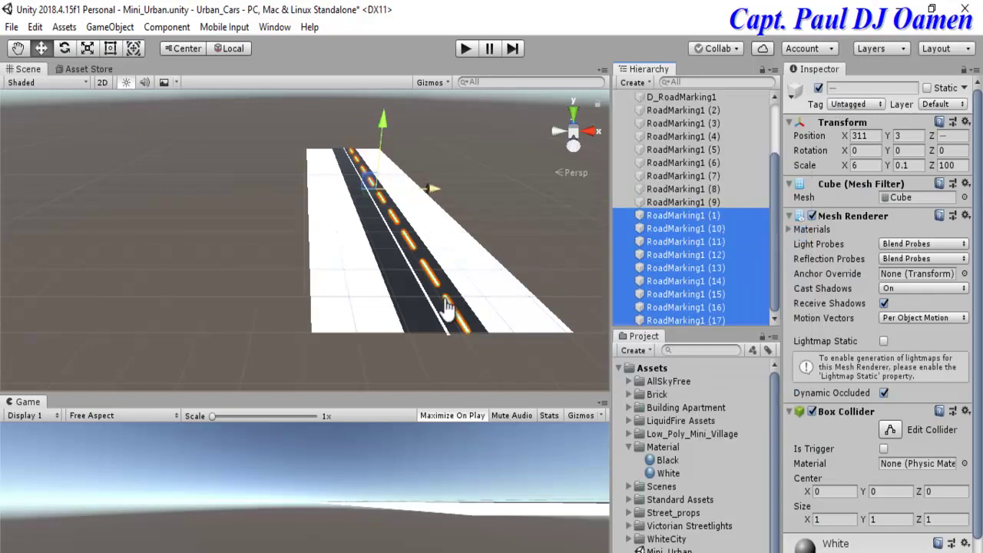
pyautogui.moveTo(433, 189); pyautogui.dragTo(415, 189)
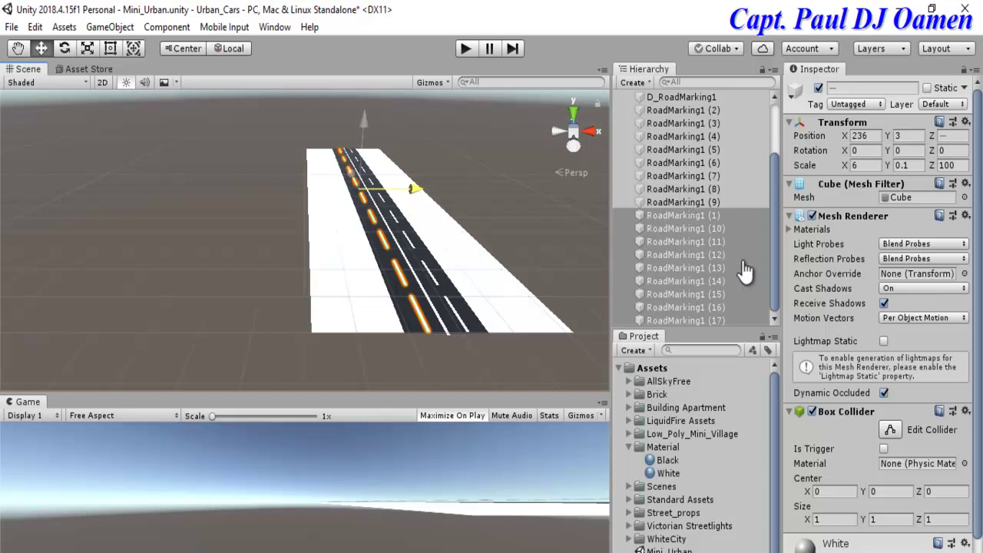
pyautogui.click(402, 210)
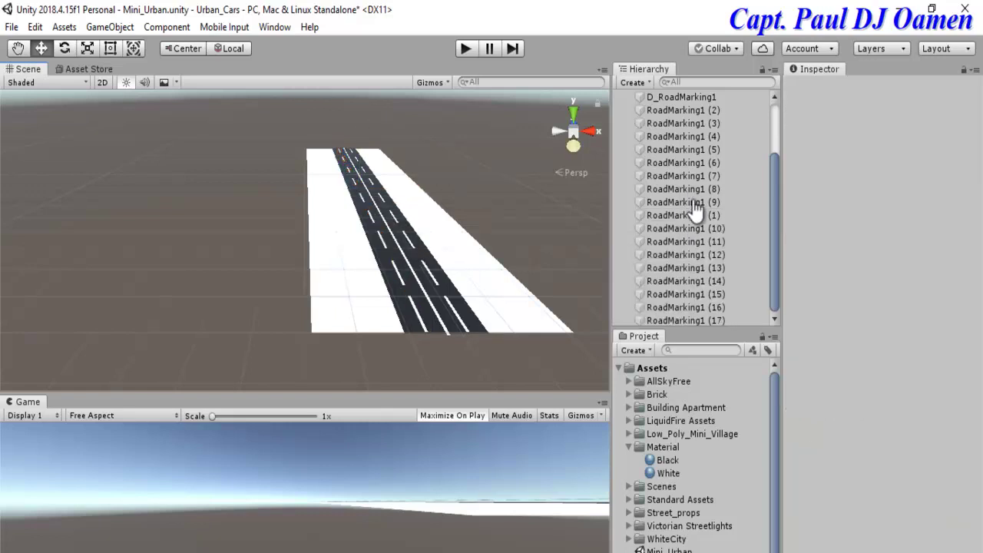
# Step: Examine the finished road strip and its lane markings up close
pyautogui.rightClick(575, 129)
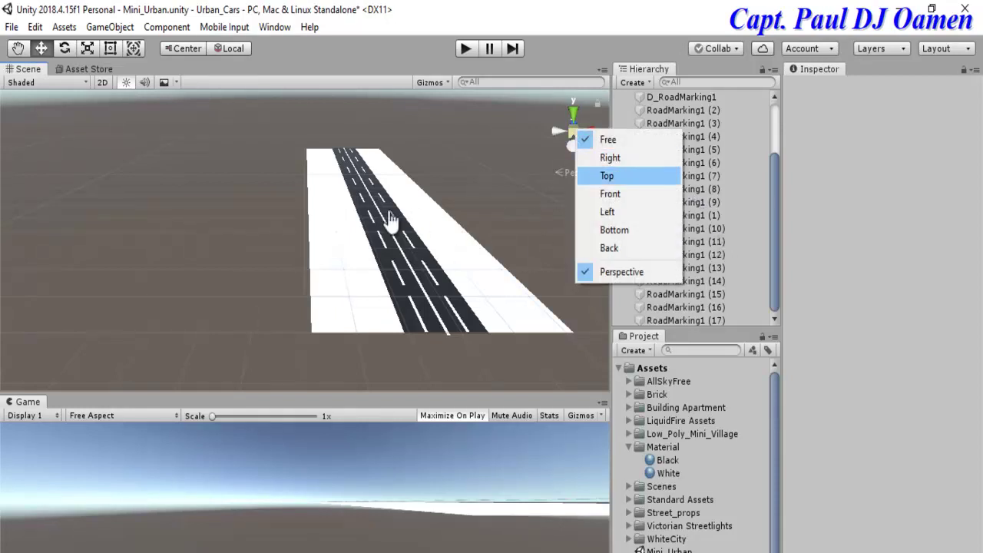
pyautogui.click(378, 189)
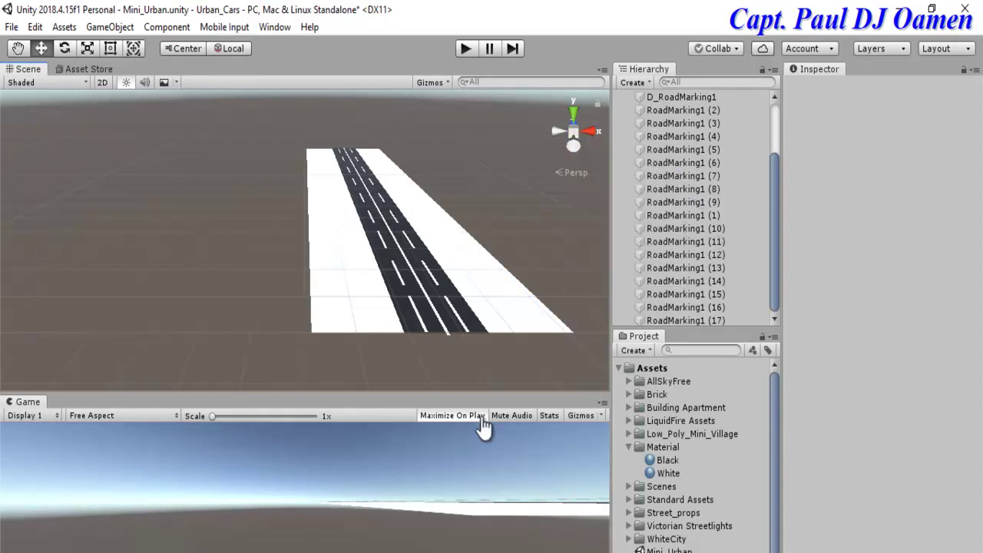
pyautogui.scroll(3, 464, 333)
pyautogui.press('q')
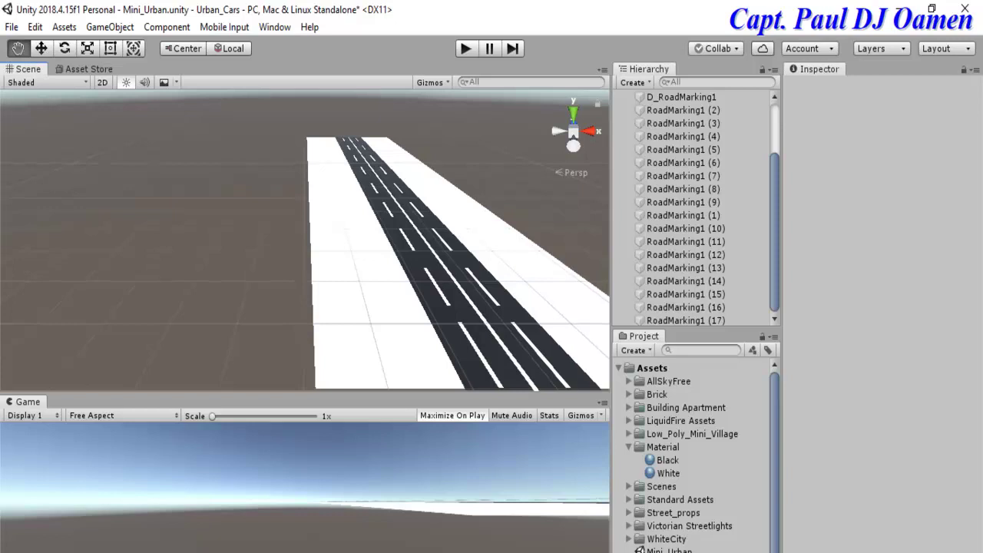
pyautogui.moveTo(338, 226); pyautogui.dragTo(253, 214)
pyautogui.press('w')
pyautogui.scroll(4, 486, 327)
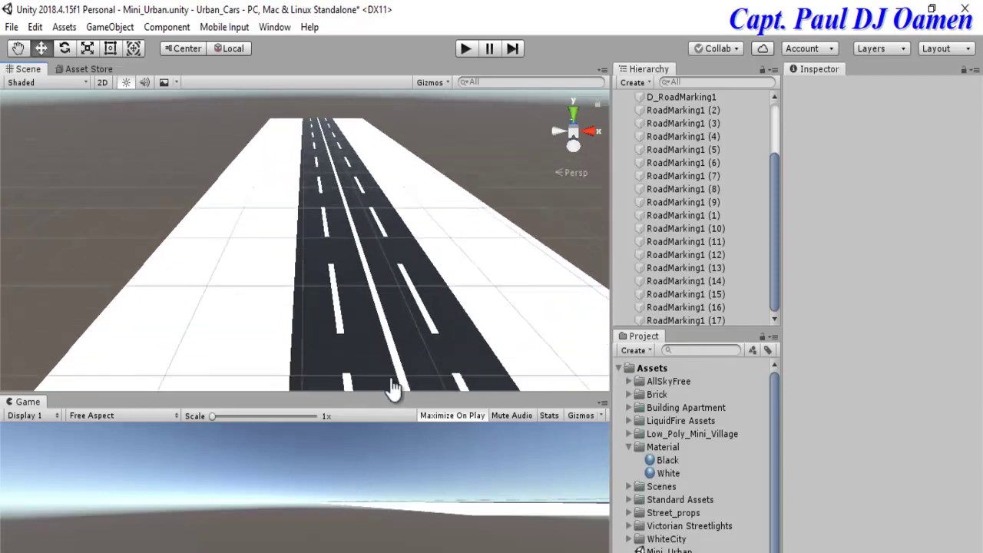
pyautogui.moveTo(432, 267); pyautogui.dragTo(423, 269, button='middle')
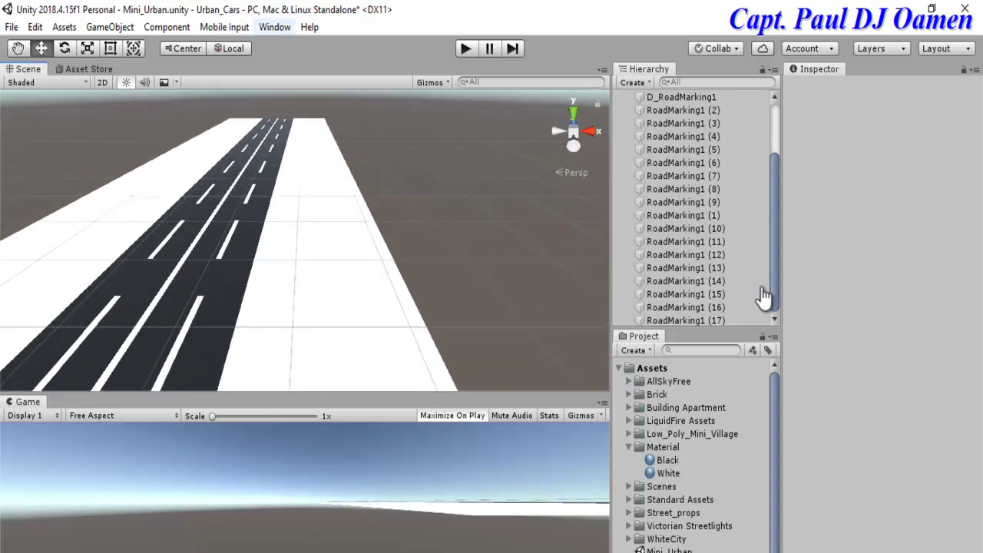
# Step: Look through the project's imported asset folders, from AllSkyFree down to Street_props
pyautogui.click(274, 27)
pyautogui.click(377, 175)
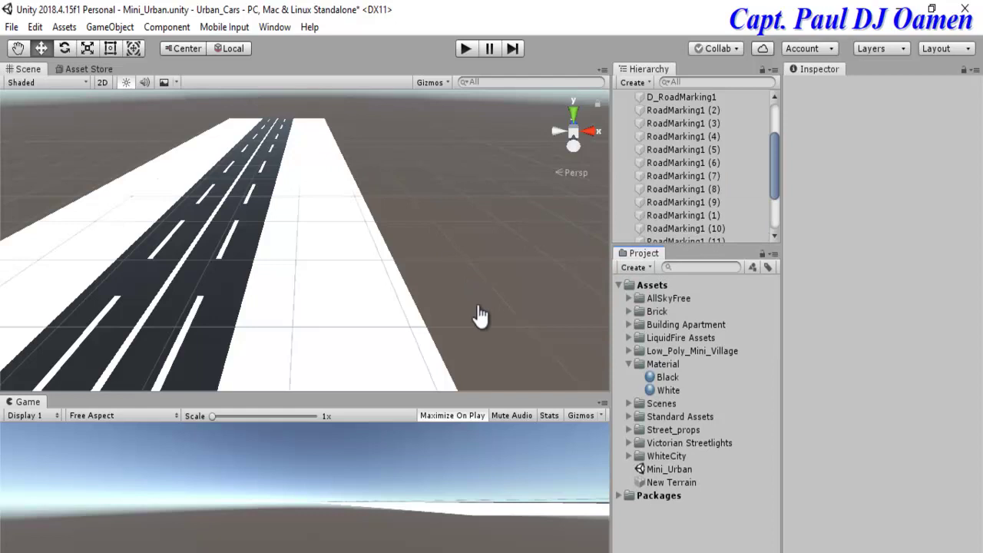
pyautogui.press('Down')
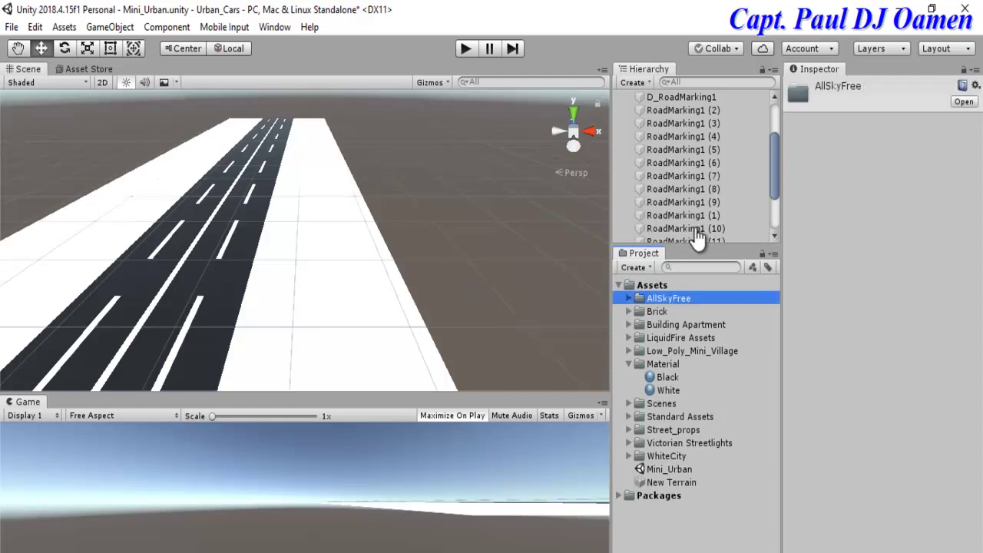
pyautogui.click(629, 311)
pyautogui.press('Down')
pyautogui.press('Down')
pyautogui.press('Down')
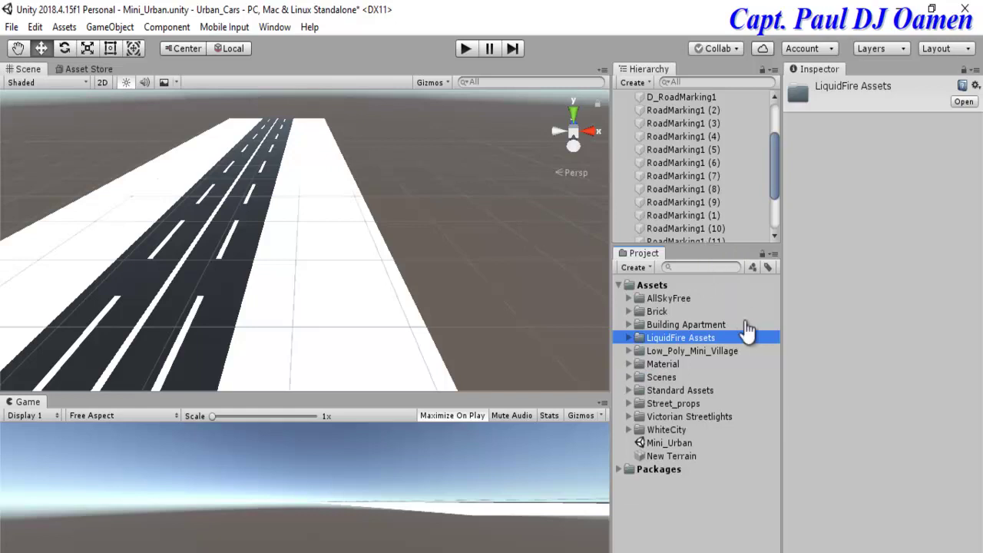
pyautogui.press('Down')
pyautogui.press('Down')
pyautogui.press('Down')
pyautogui.press('Down')
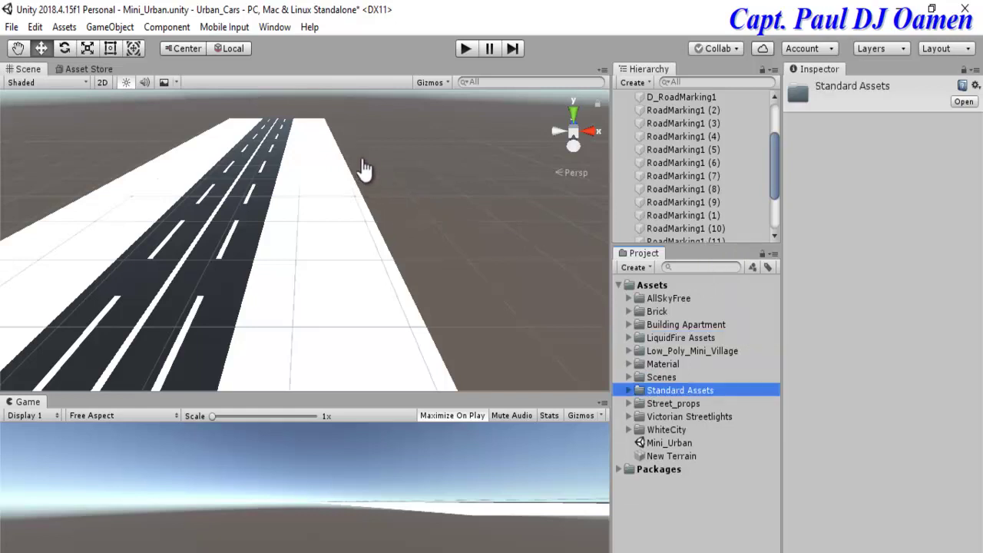
pyautogui.press('Down')
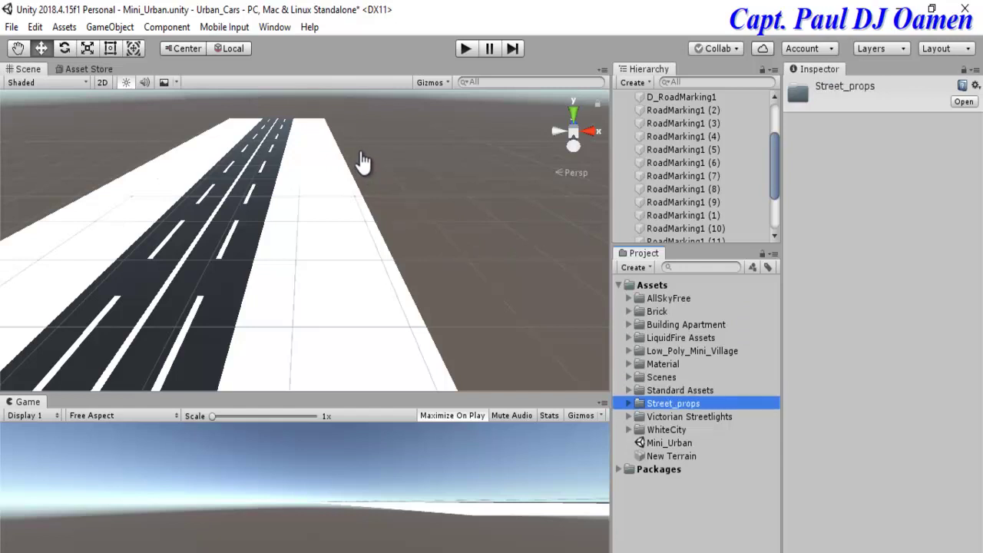
pyautogui.press('Right')
pyautogui.press('Left')
# Step: Open the scene's Lighting Settings
pyautogui.click(275, 27)
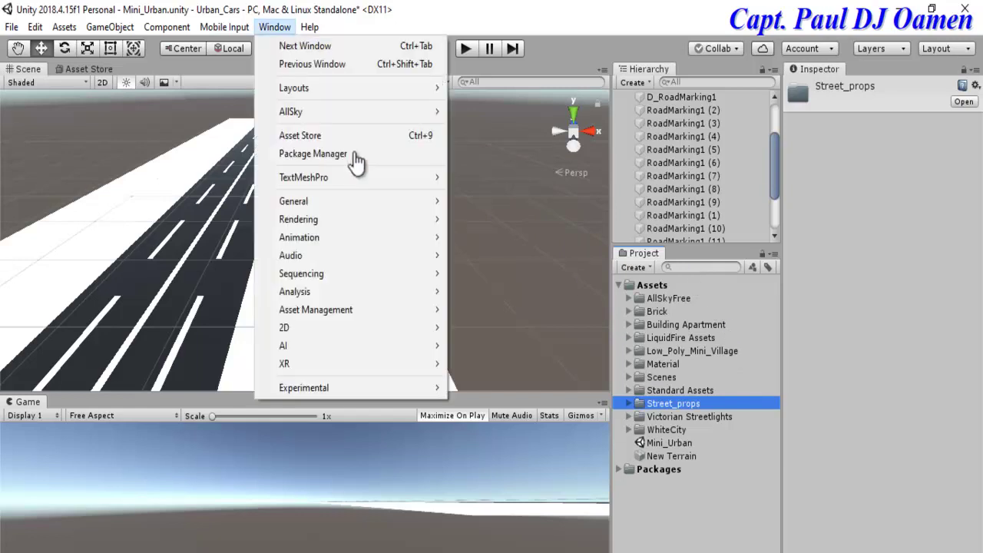
pyautogui.press('Down')
pyautogui.press('Down')
pyautogui.press('Down')
pyautogui.press('Down')
pyautogui.press('Down')
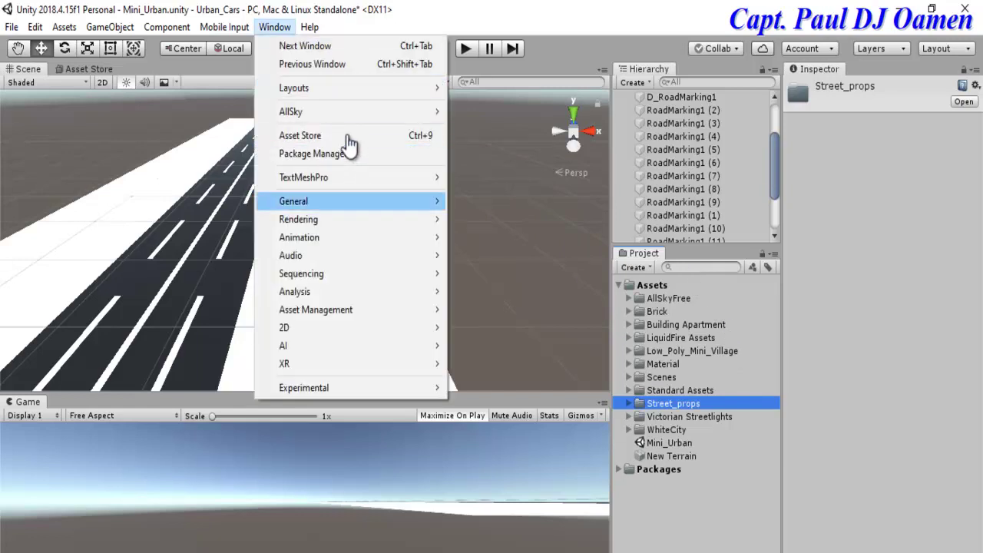
pyautogui.press('Down')
pyautogui.press('Down')
pyautogui.press('Down')
pyautogui.press('Down')
pyautogui.press('Down')
pyautogui.press('Down')
pyautogui.press('Down')
pyautogui.press('Down')
pyautogui.press('Down')
pyautogui.press('Up')
pyautogui.press('Up')
pyautogui.press('Up')
pyautogui.press('Up')
pyautogui.press('Up')
pyautogui.press('Up')
pyautogui.press('Up')
pyautogui.press('Up')
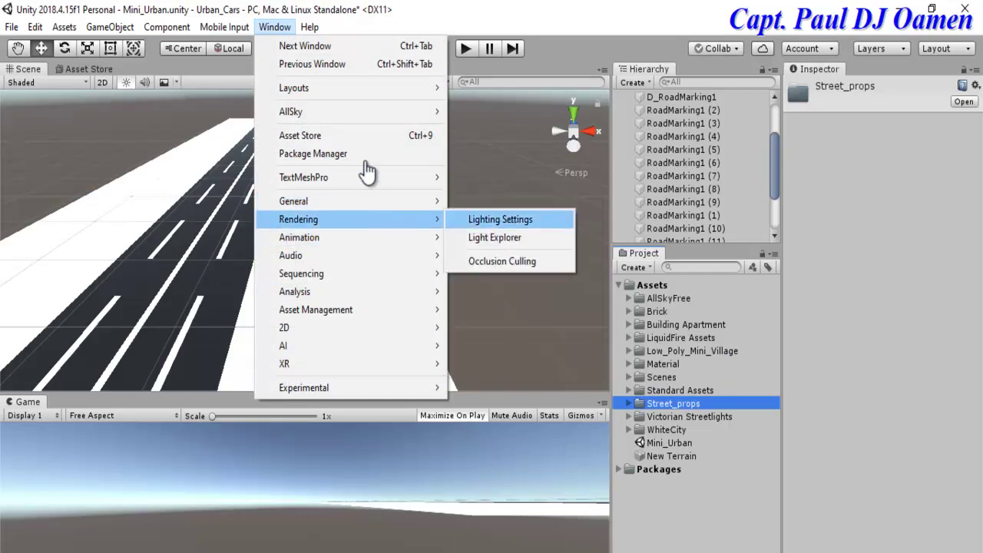
pyautogui.click(501, 219)
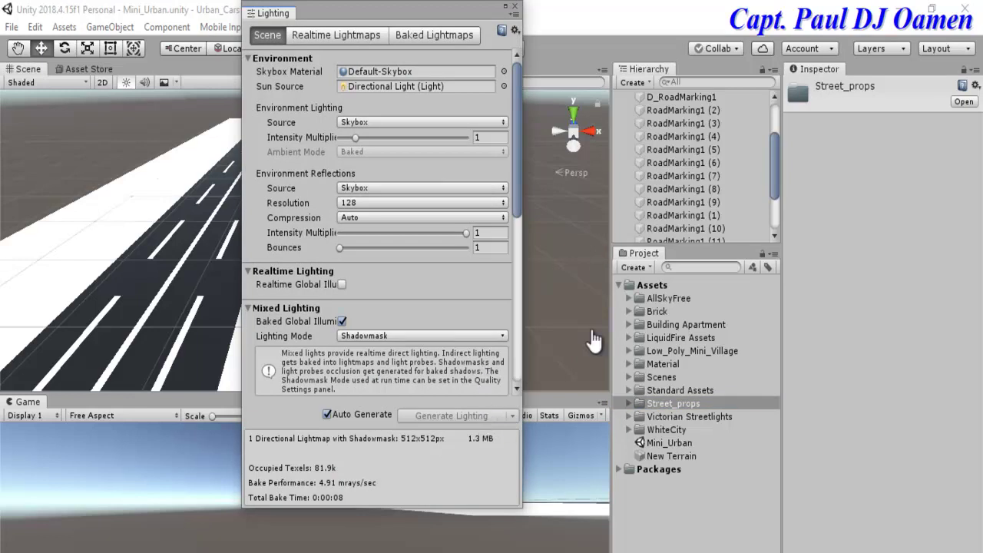
# Step: Set the scene's skybox material to AllSky_Space_AnotherPlanet and return to the scene
pyautogui.click(504, 71)
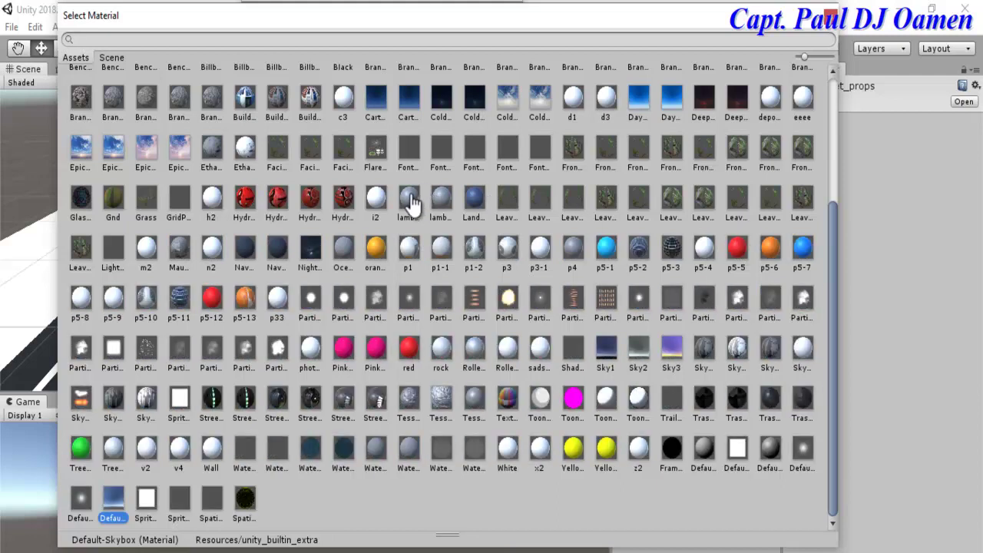
pyautogui.scroll(5, 412, 203)
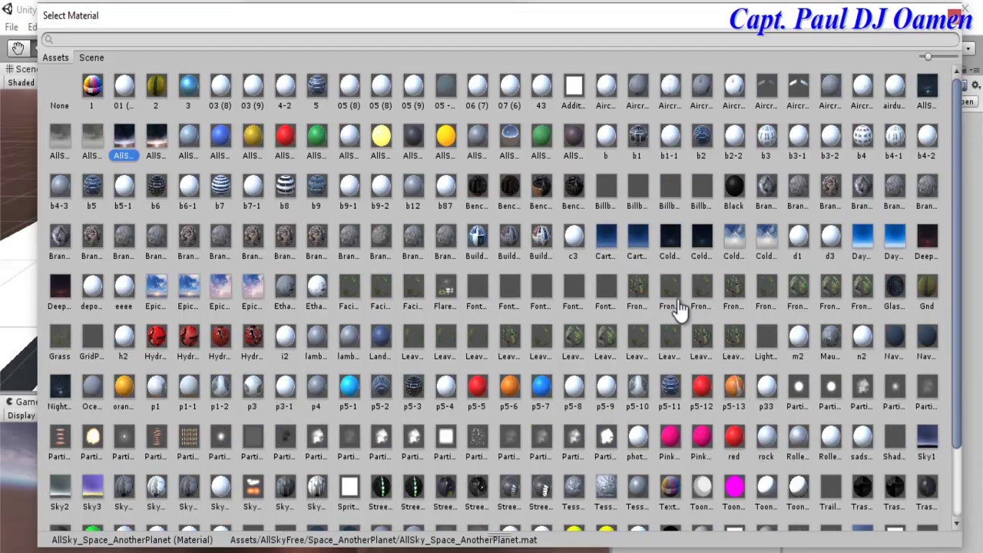
pyautogui.press('Return')
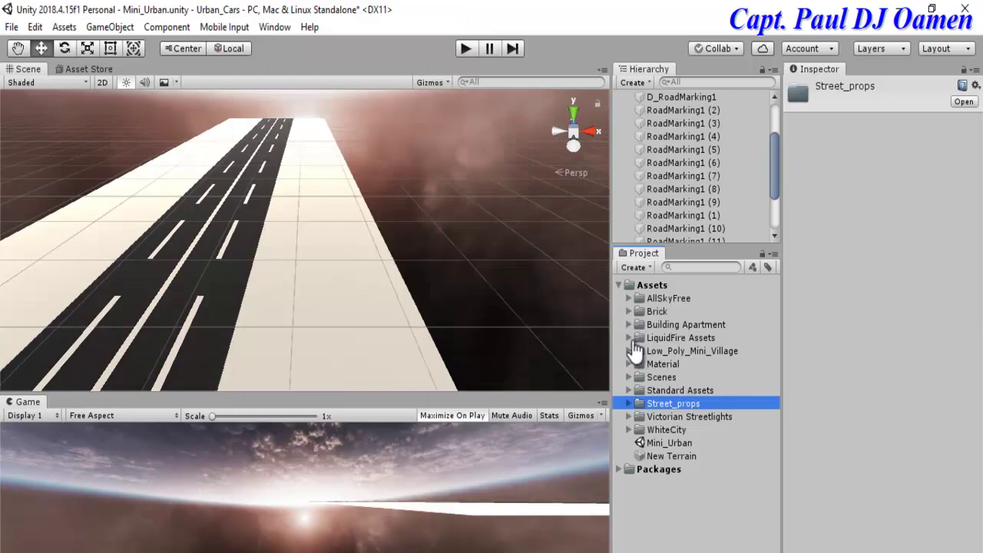
# Step: Play the scene to preview the skybox in the game view, and stop it again
pyautogui.hotkey('ctrl', 'p')
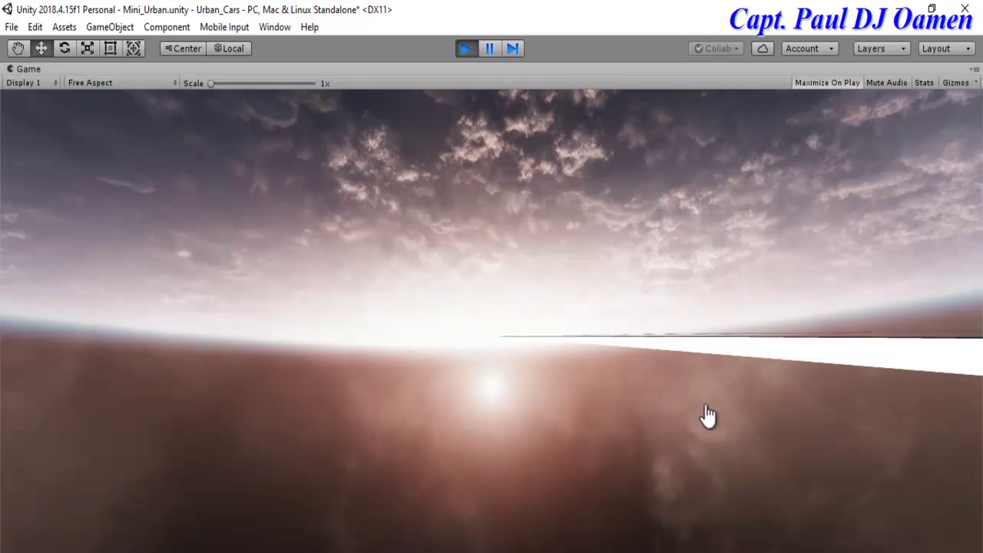
pyautogui.hotkey('ctrl', 'p')
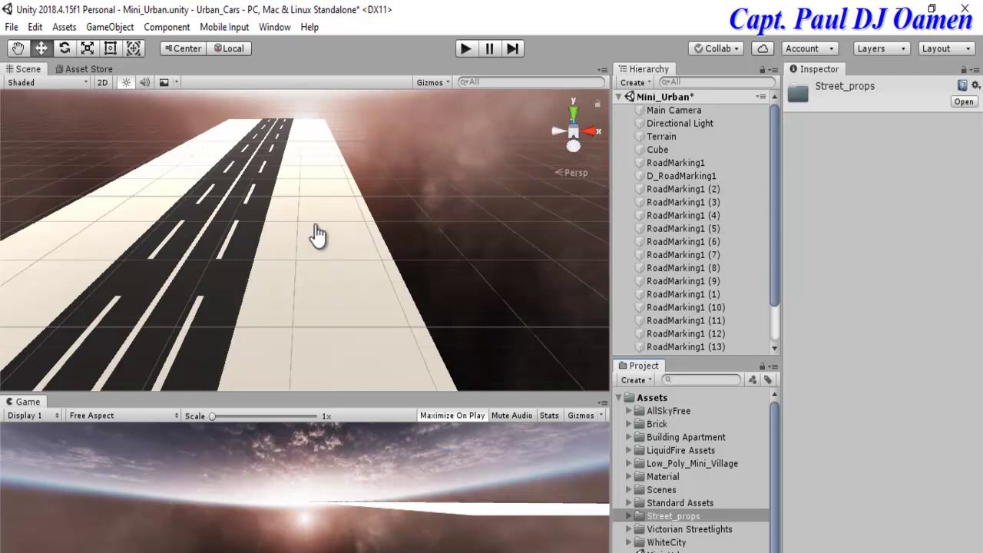
# Step: Create an empty object in the scene and name it GameObject_RoadMarkings
pyautogui.click(635, 82)
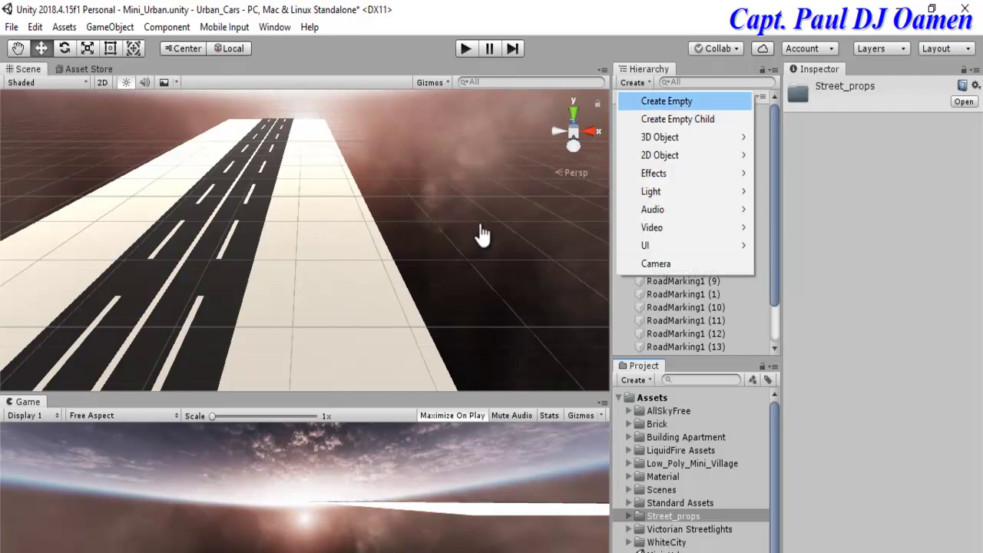
pyautogui.click(666, 100)
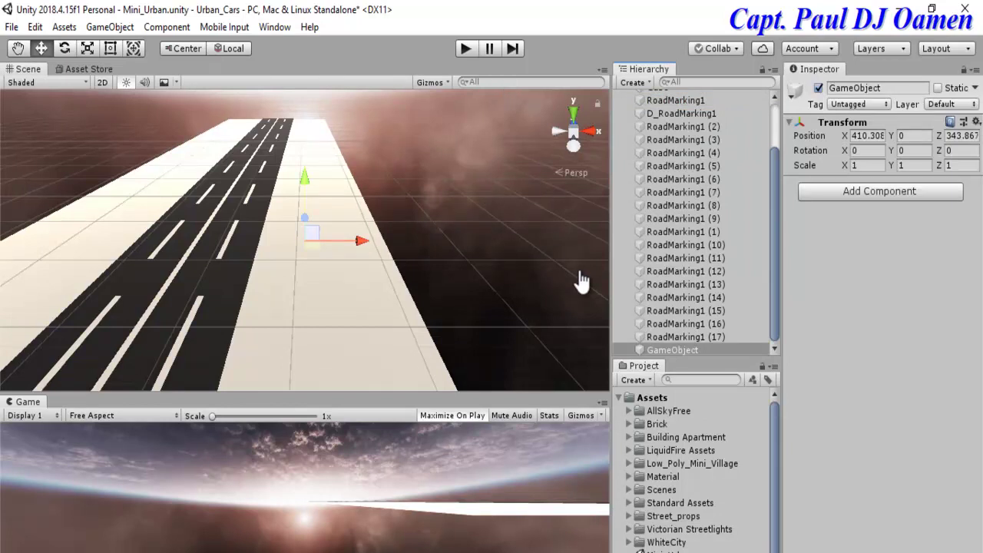
pyautogui.press('Tab')
pyautogui.press('Left')
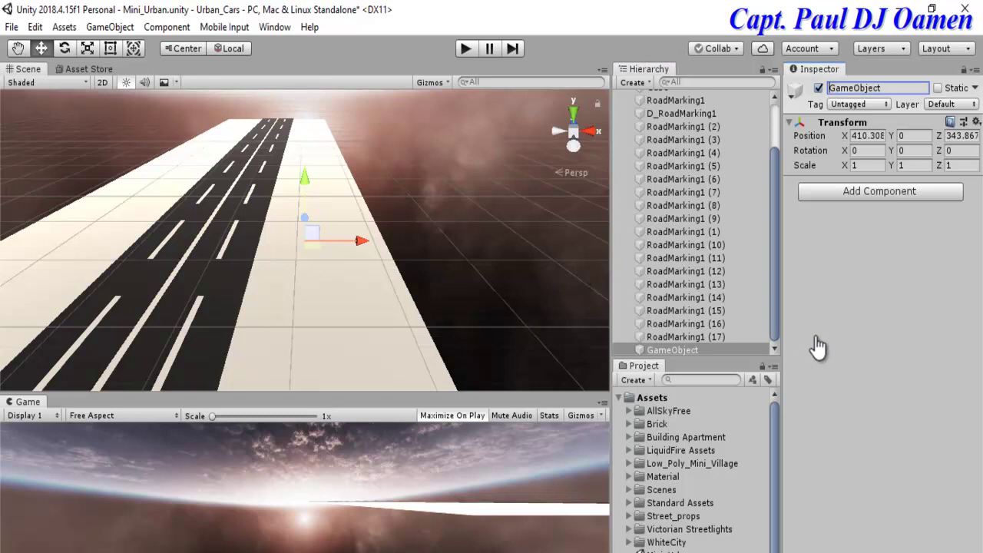
pyautogui.write('_RoadMarking')
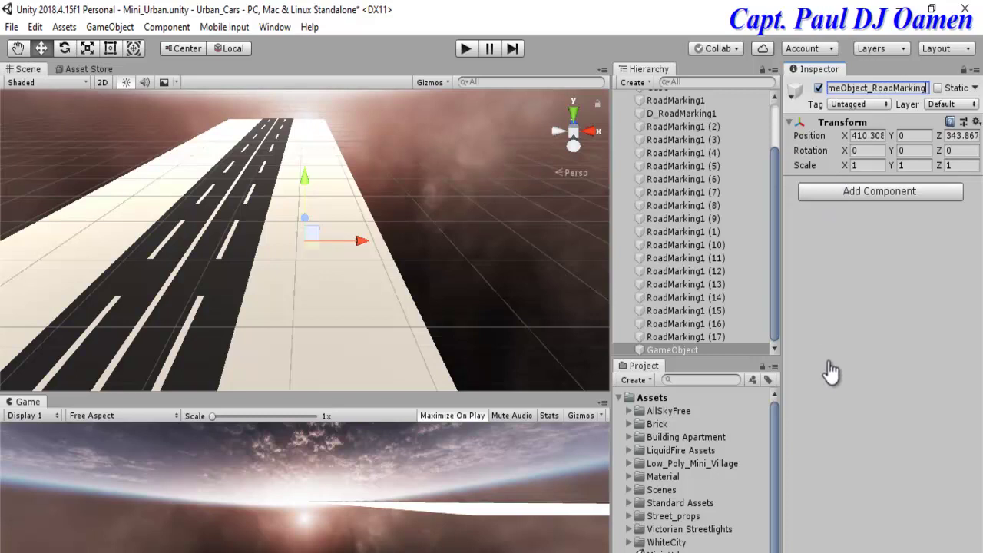
pyautogui.write('s')
pyautogui.press('Return')
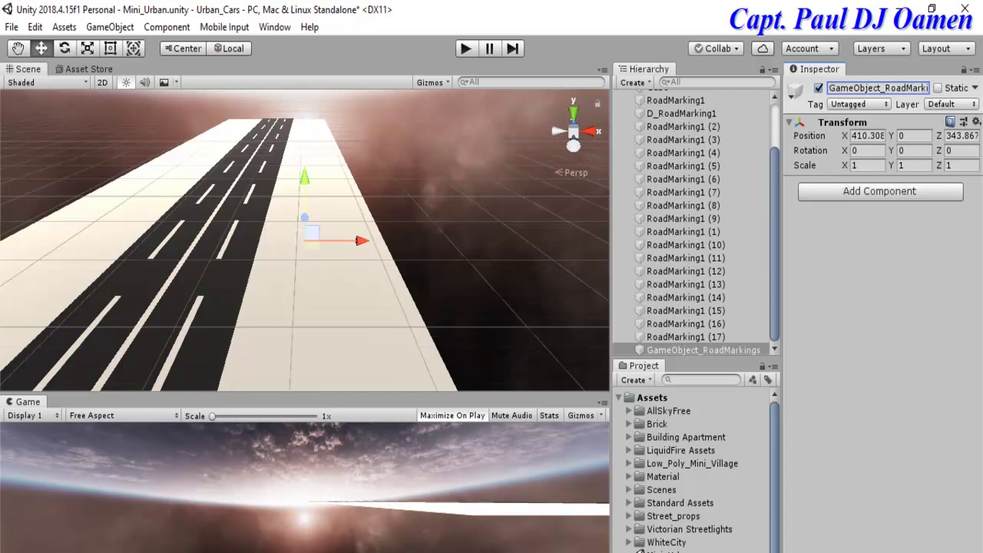
# Step: Parent all the road marking objects, RoadMarking1 through RoadMarking1 (17), under GameObject_RoadMarkings and collapse the group
pyautogui.click(684, 336)
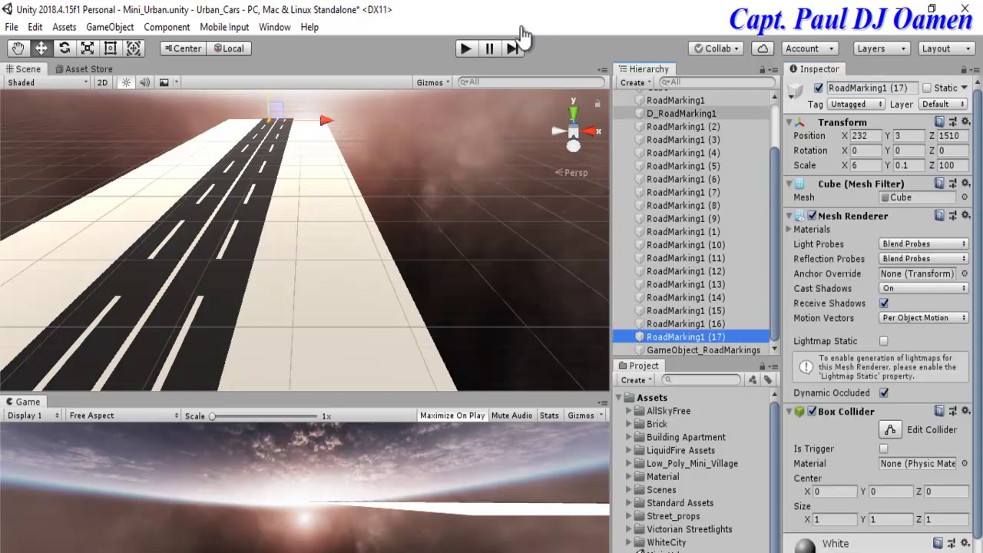
pyautogui.keyDown('shift'); pyautogui.click(675, 99); pyautogui.keyUp('shift')
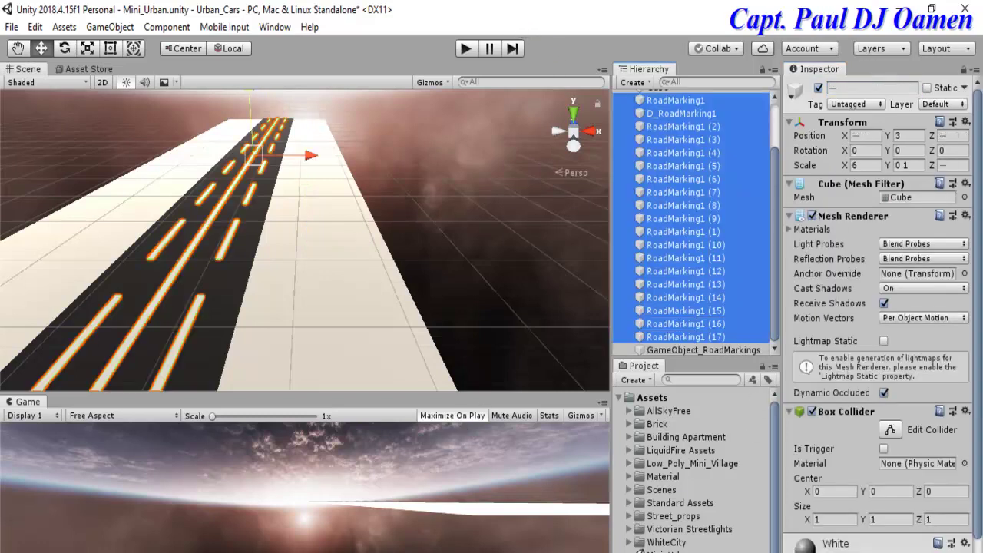
pyautogui.moveTo(684, 336); pyautogui.dragTo(691, 349)
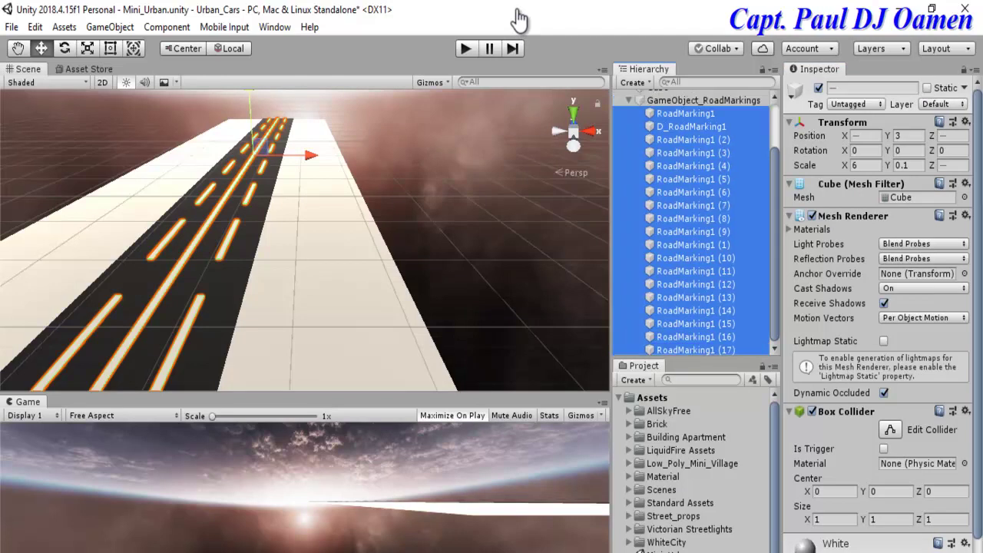
pyautogui.scroll(2, 692, 223)
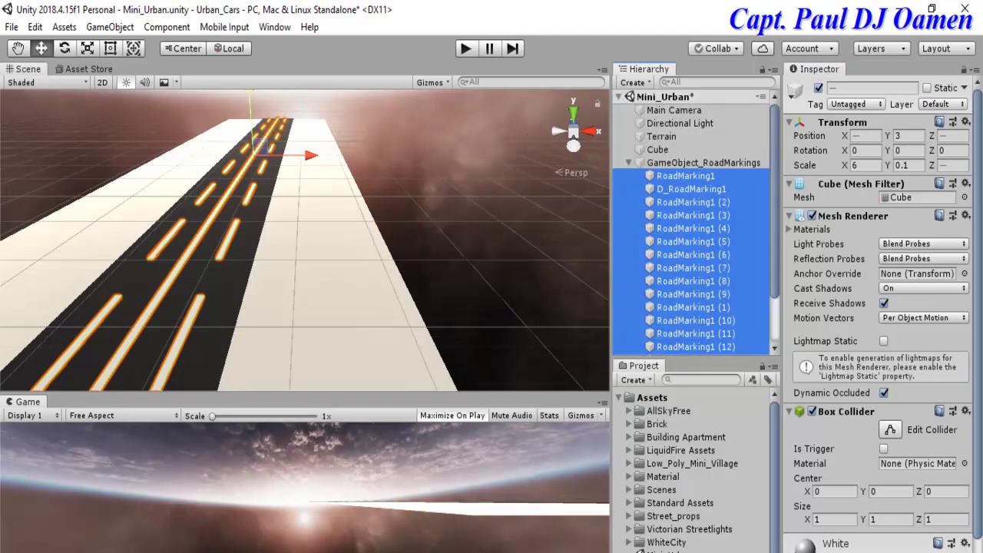
pyautogui.press('Left')
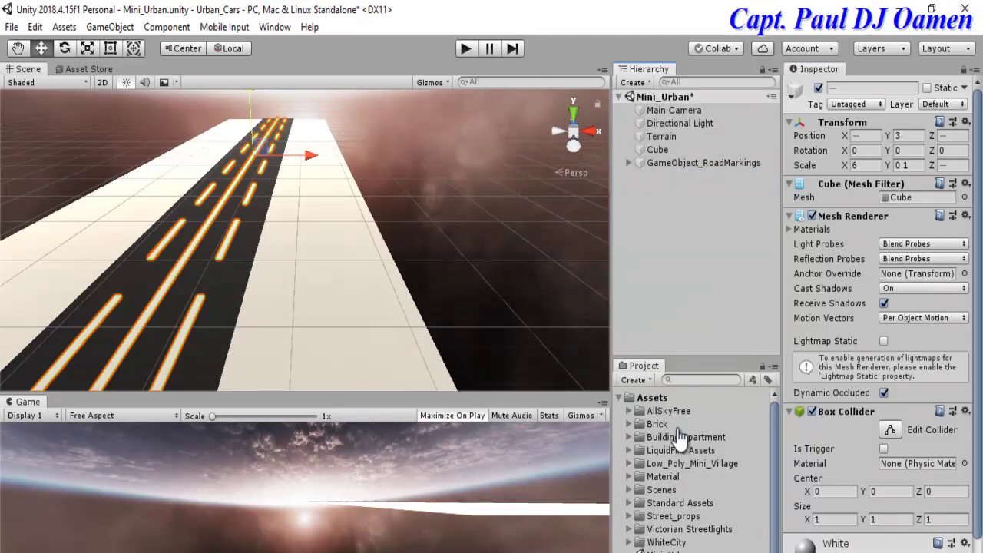
# Step: Move the Main Camera above the road to X 278, Y 75, Z 464 so it looks down the strip
pyautogui.press('Up')
pyautogui.press('Up')
pyautogui.press('Up')
pyautogui.press('Up')
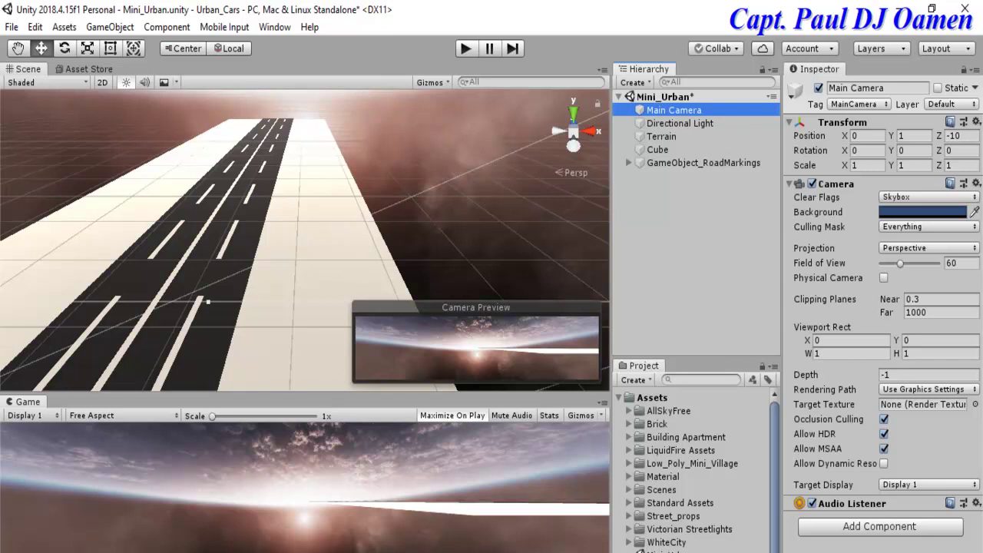
pyautogui.scroll(-5, 545, 131)
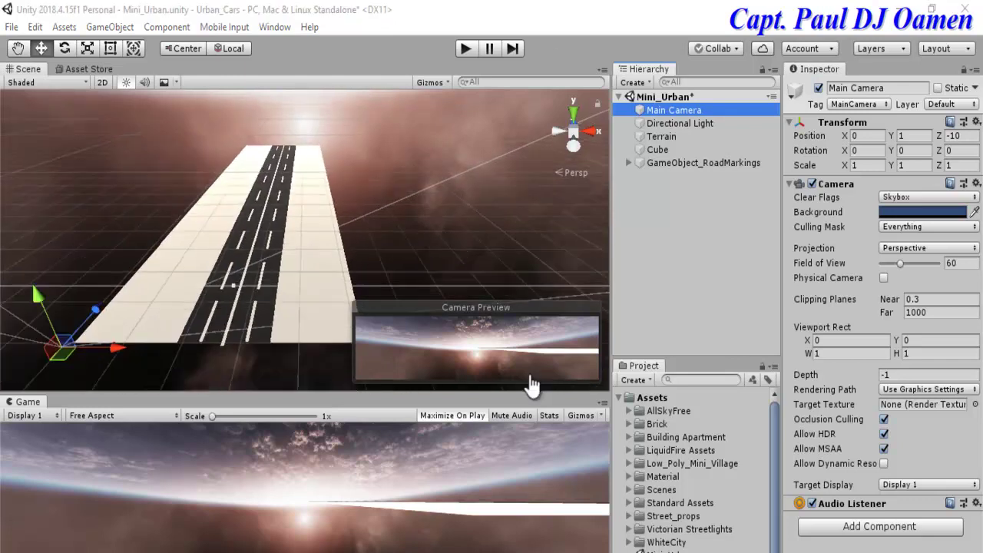
pyautogui.moveTo(95, 309); pyautogui.dragTo(320, 221)
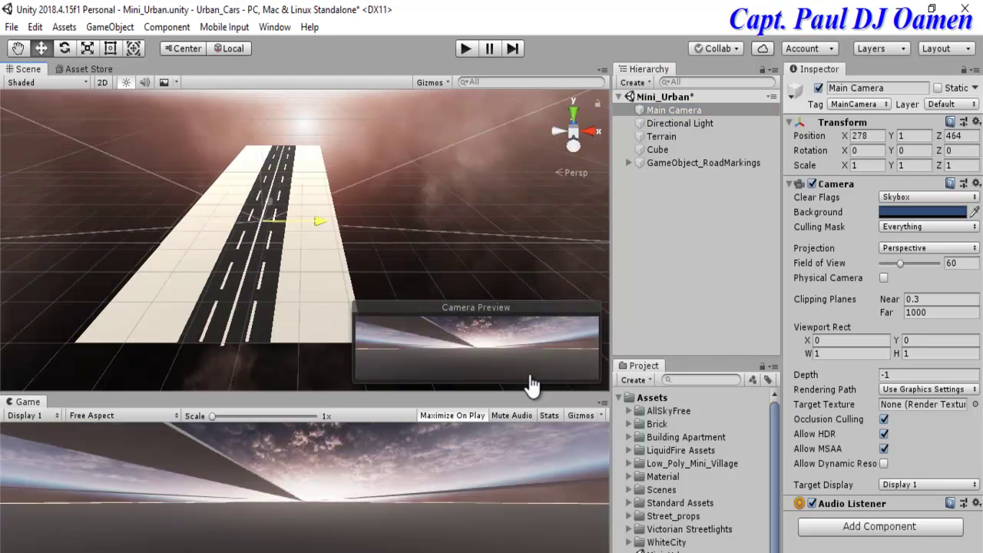
pyautogui.moveTo(259, 155); pyautogui.dragTo(257, 129)
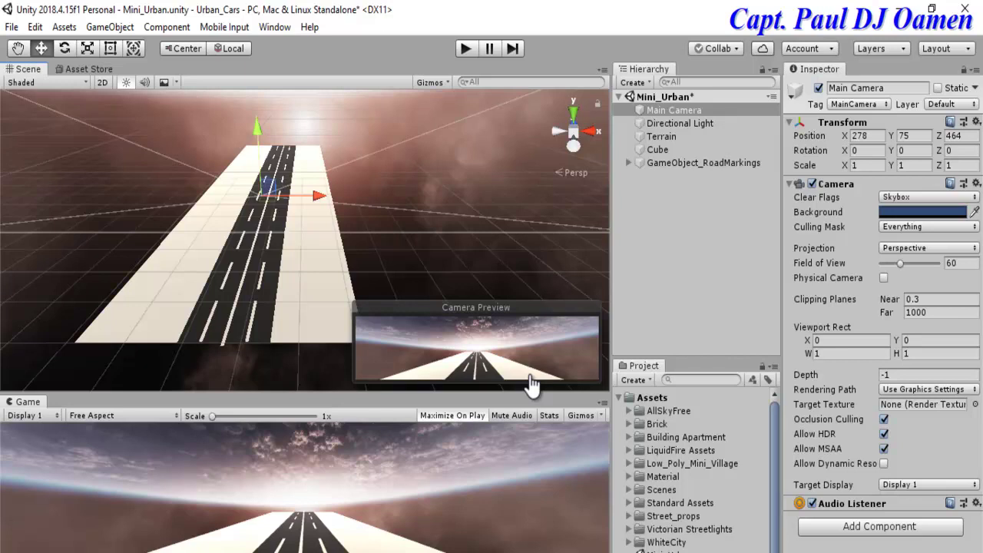
pyautogui.click(530, 385)
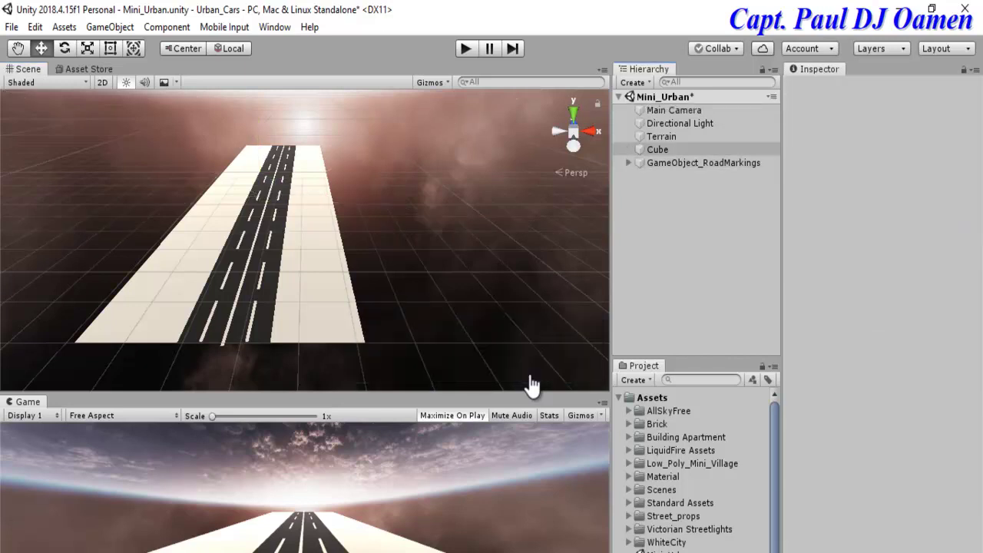
# Step: Add a new cube to the scene and set its scale to X 70, Y 4, Z 100
pyautogui.click(657, 149)
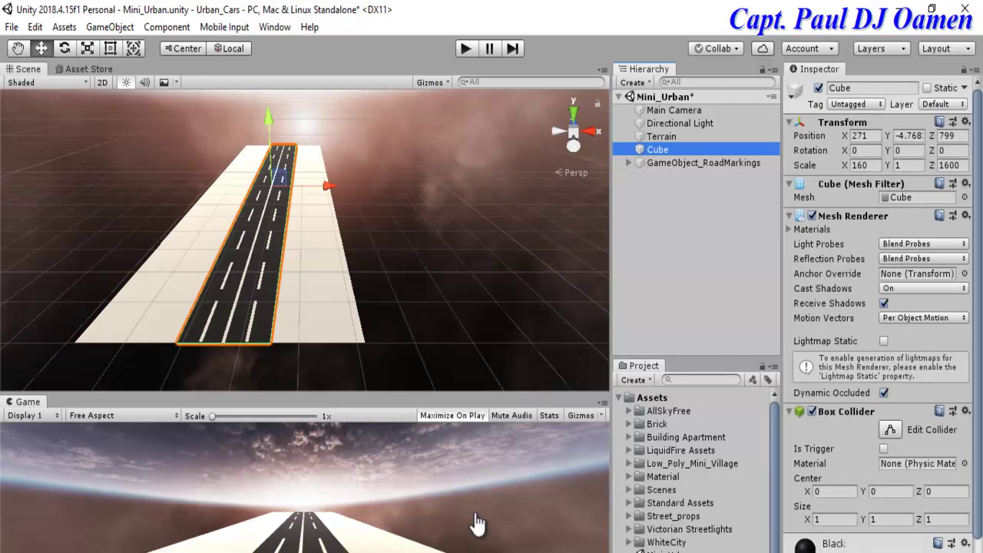
pyautogui.click(635, 82)
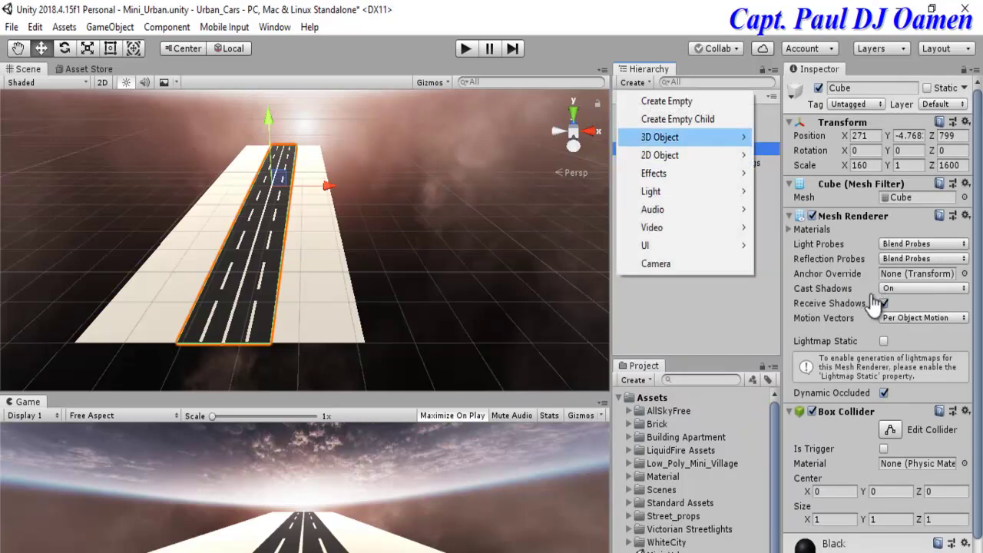
pyautogui.moveTo(676, 136)
pyautogui.click(785, 136)
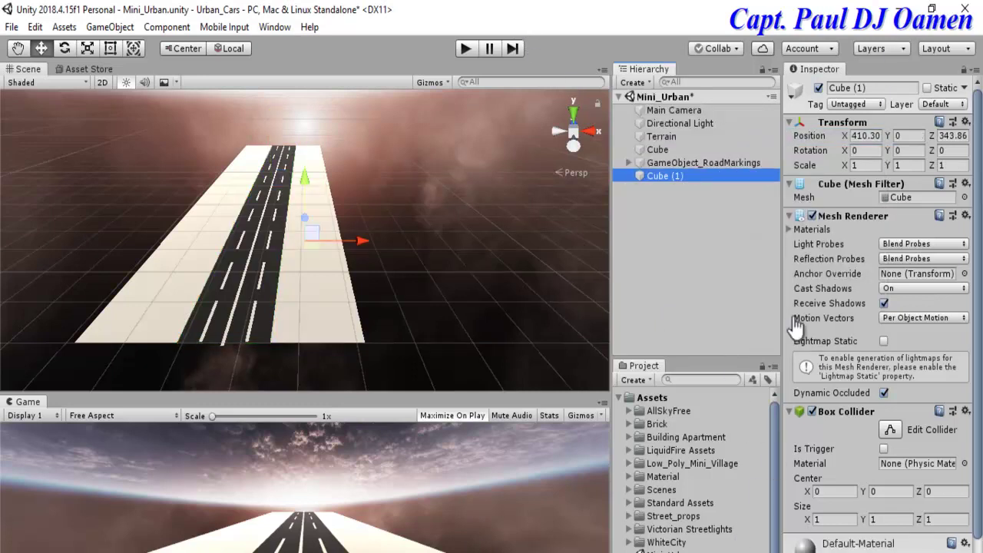
pyautogui.click(866, 165)
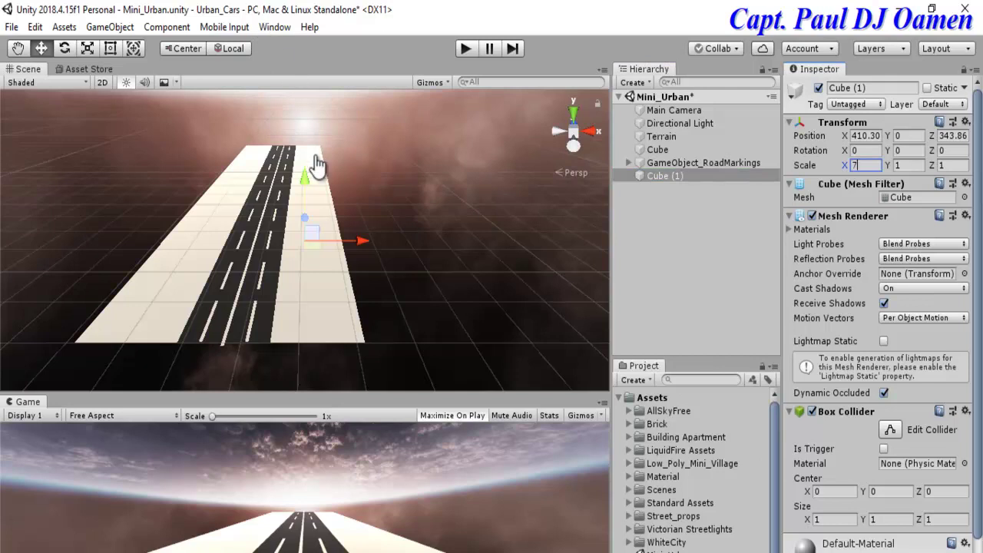
pyautogui.write('70')
pyautogui.press('Tab')
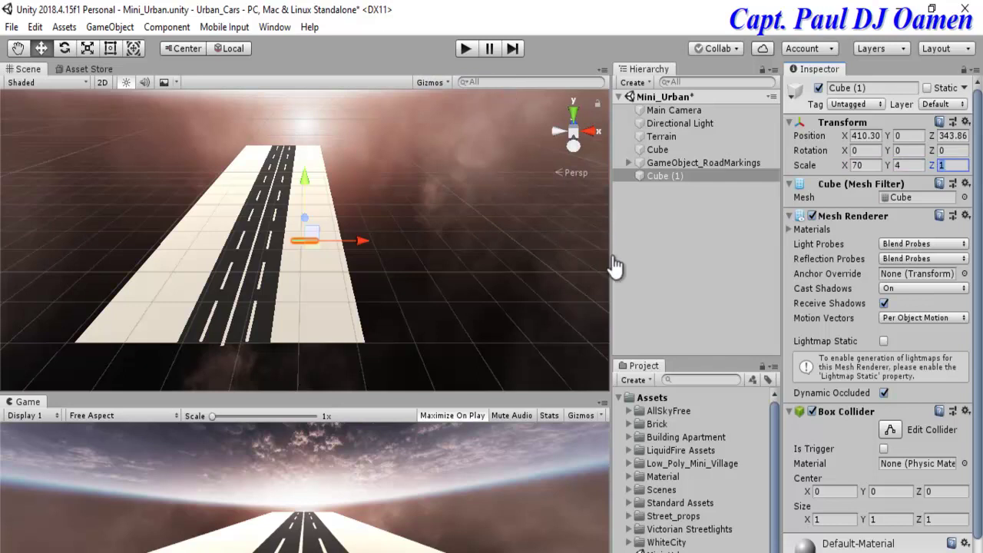
pyautogui.write('100')
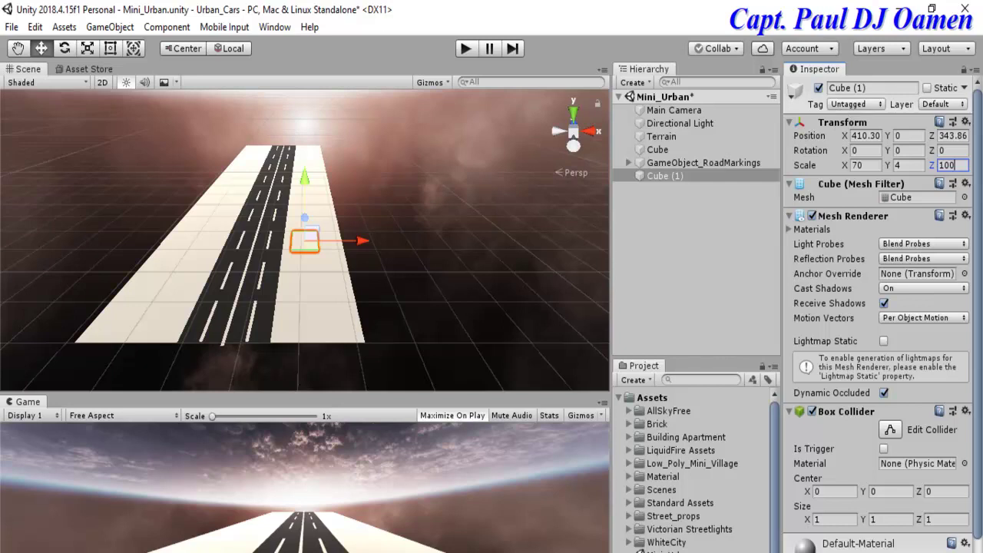
pyautogui.press('Return')
# Step: Create a new material named Block in the Material folder and expand the Brick texture folder
pyautogui.scroll(-1, 692, 468)
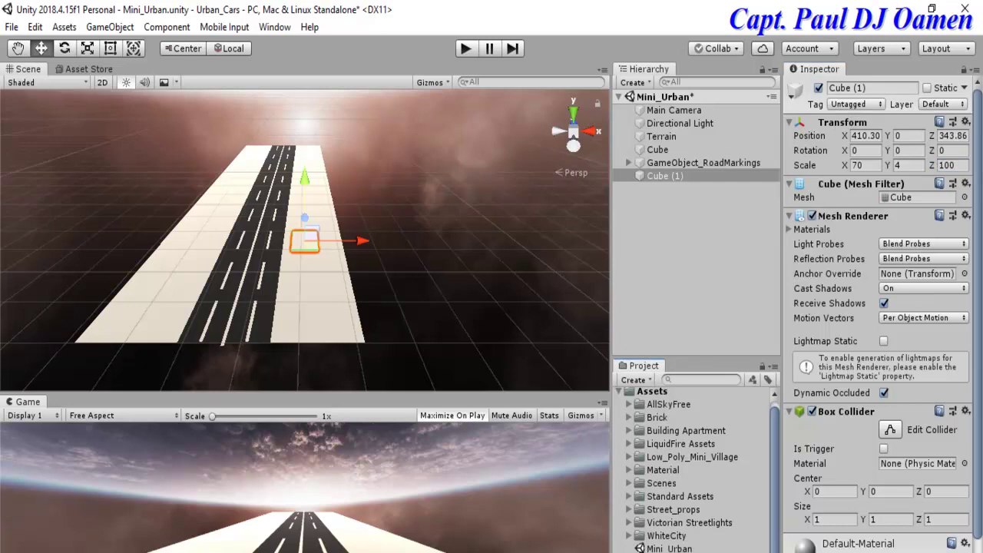
pyautogui.click(662, 470)
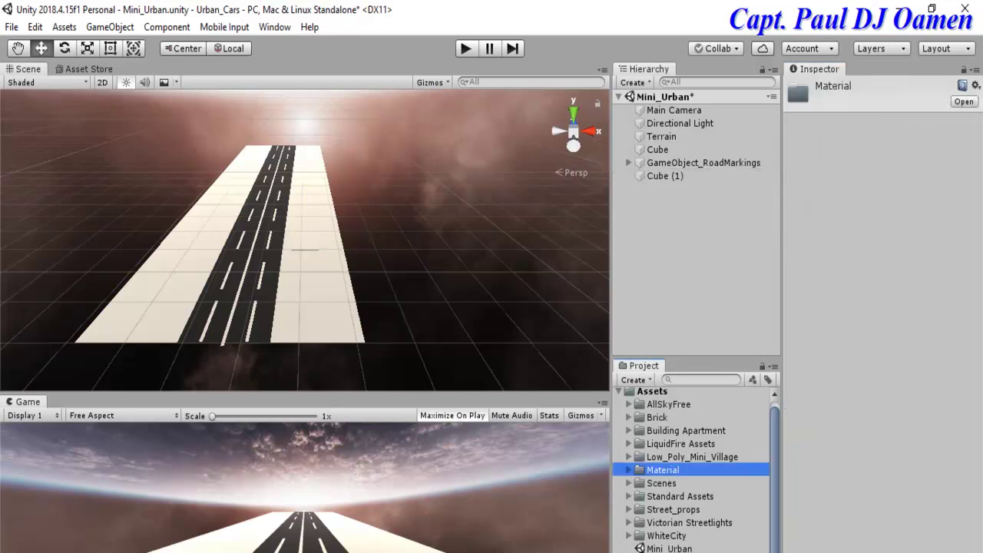
pyautogui.click(636, 379)
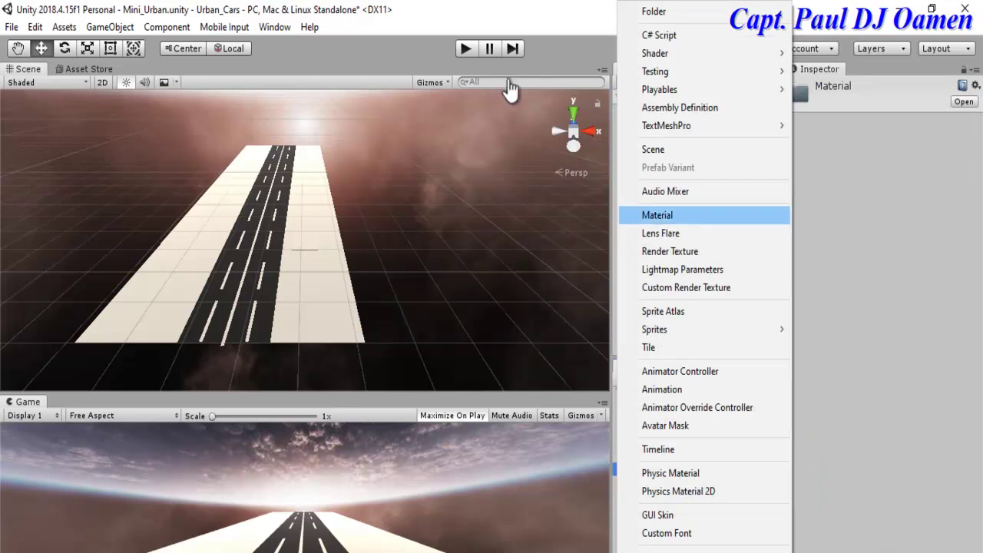
pyautogui.click(657, 216)
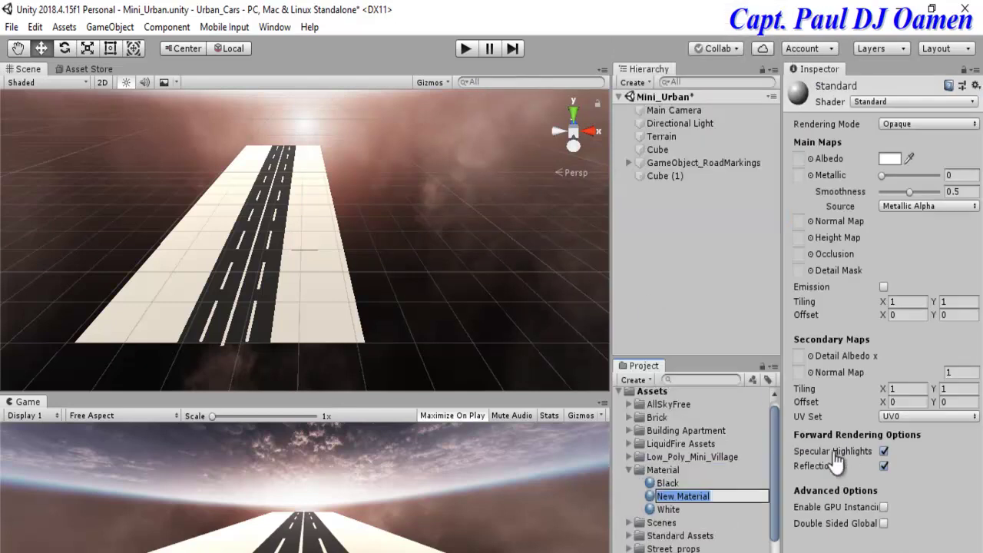
pyautogui.write('Block')
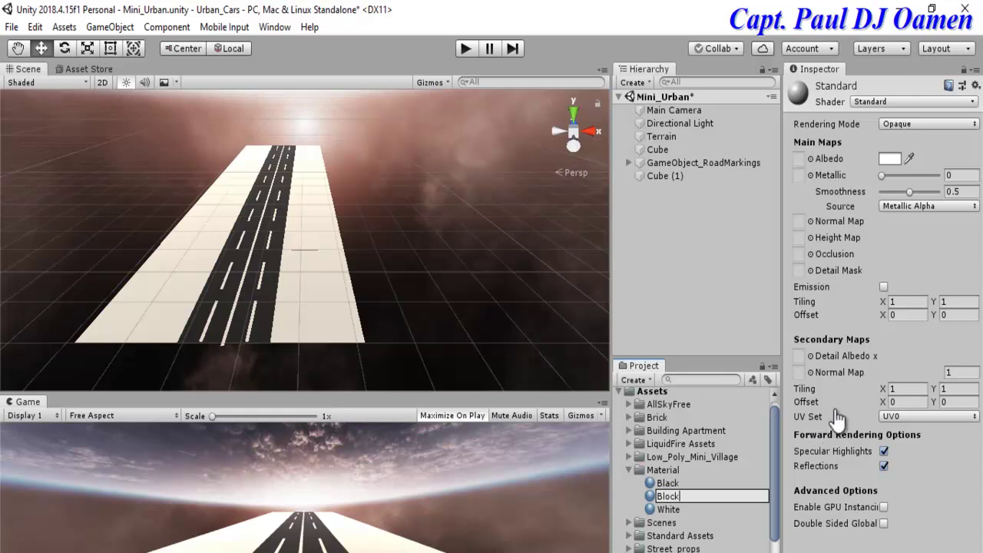
pyautogui.press('Return')
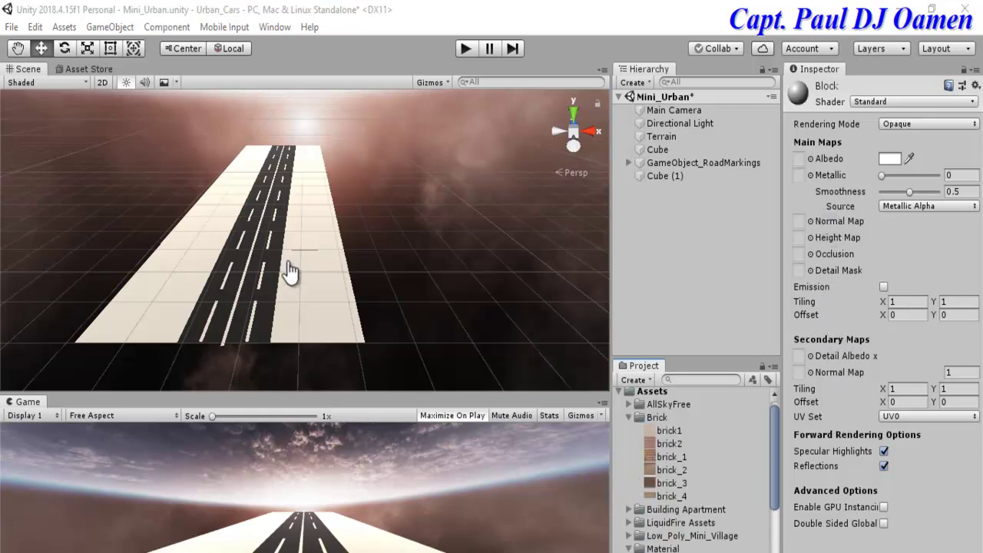
# Step: Enlarge the Project window and switch it to Two Column Layout to show the Brick textures as thumbnails
pyautogui.click(315, 154)
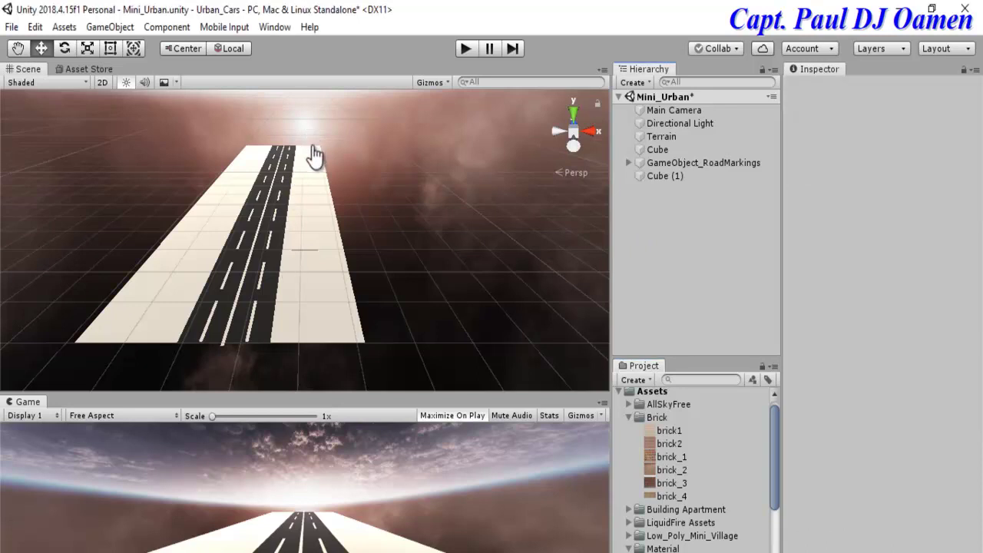
pyautogui.moveTo(764, 359); pyautogui.dragTo(764, 247)
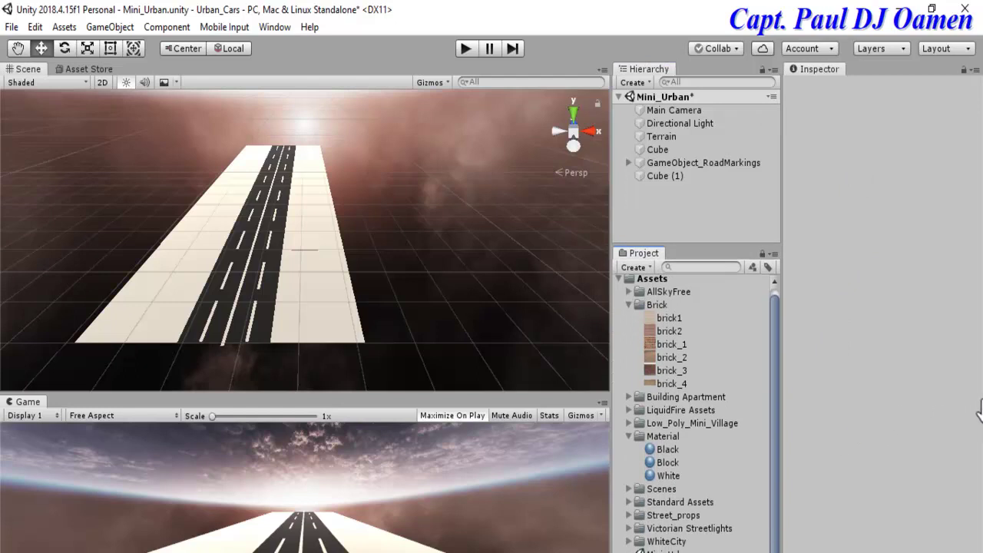
pyautogui.click(773, 254)
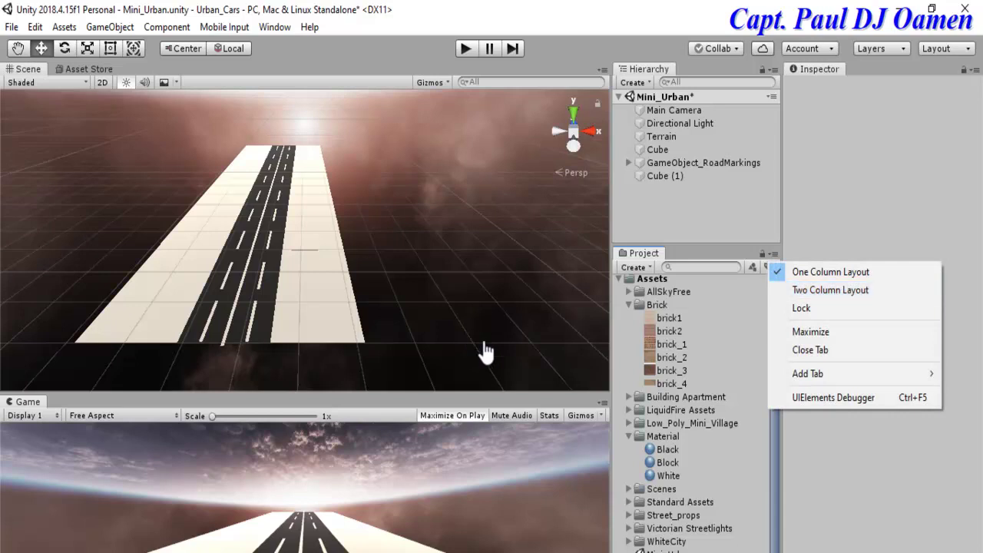
pyautogui.press('Return')
pyautogui.scroll(-4, 729, 419)
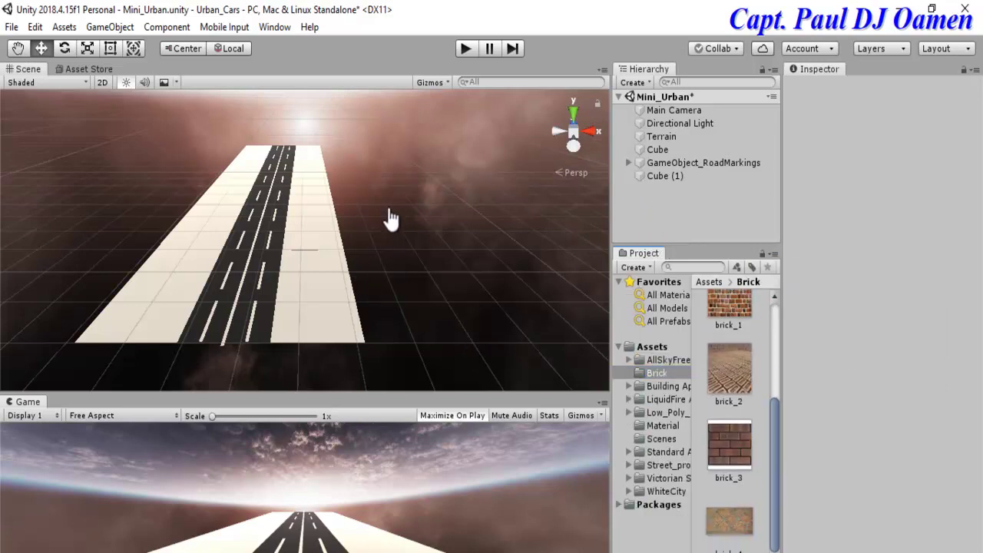
# Step: Assign the brick_4 texture from the Brick folder to the Albedo map of the Block material
pyautogui.press('Down')
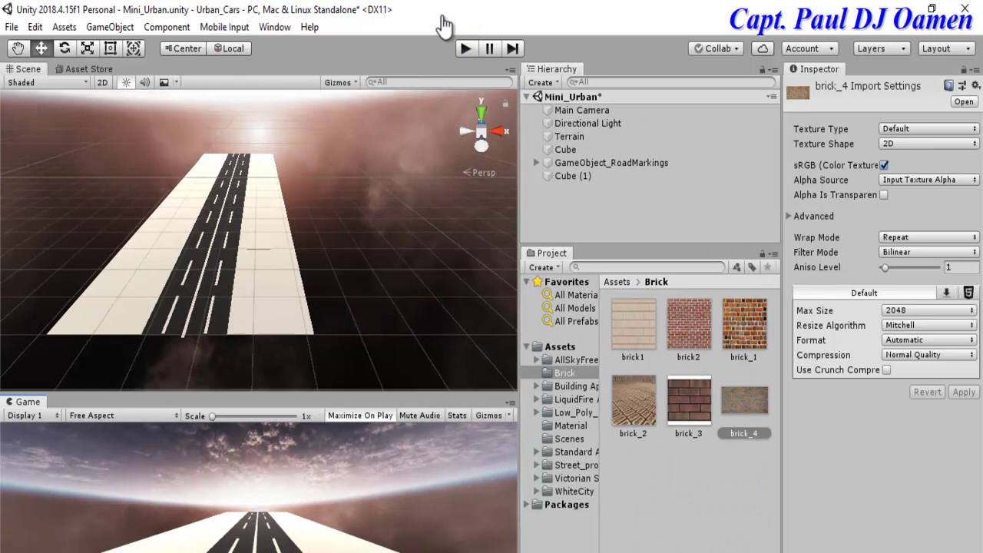
pyautogui.press('Down')
pyautogui.press('Down')
pyautogui.press('Down')
pyautogui.press('Down')
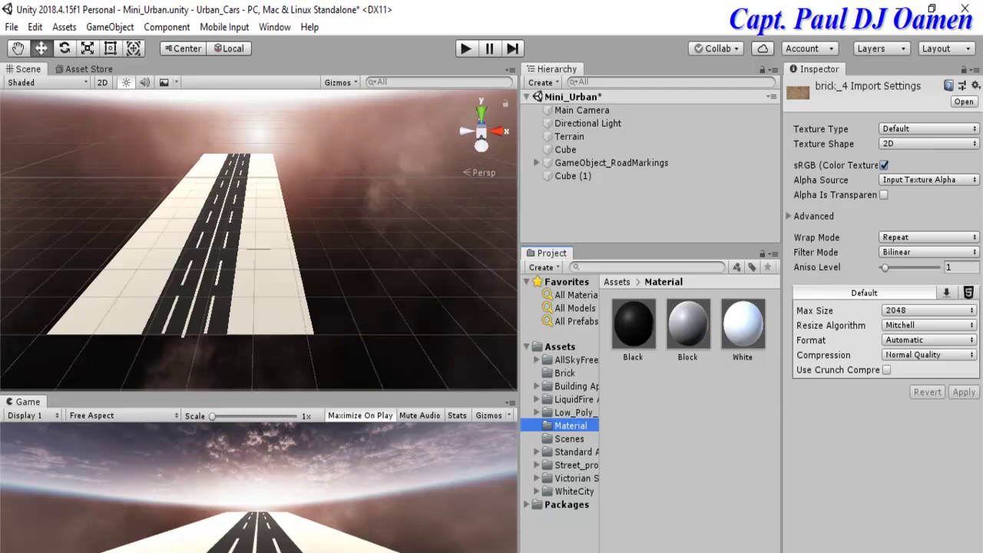
pyautogui.click(688, 330)
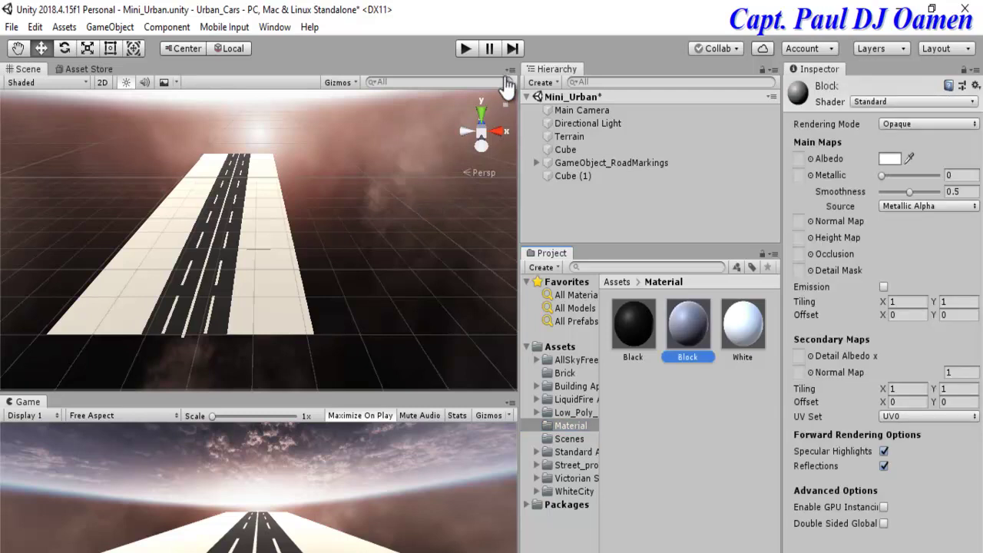
pyautogui.press('Up')
pyautogui.press('Up')
pyautogui.press('Up')
pyautogui.press('Up')
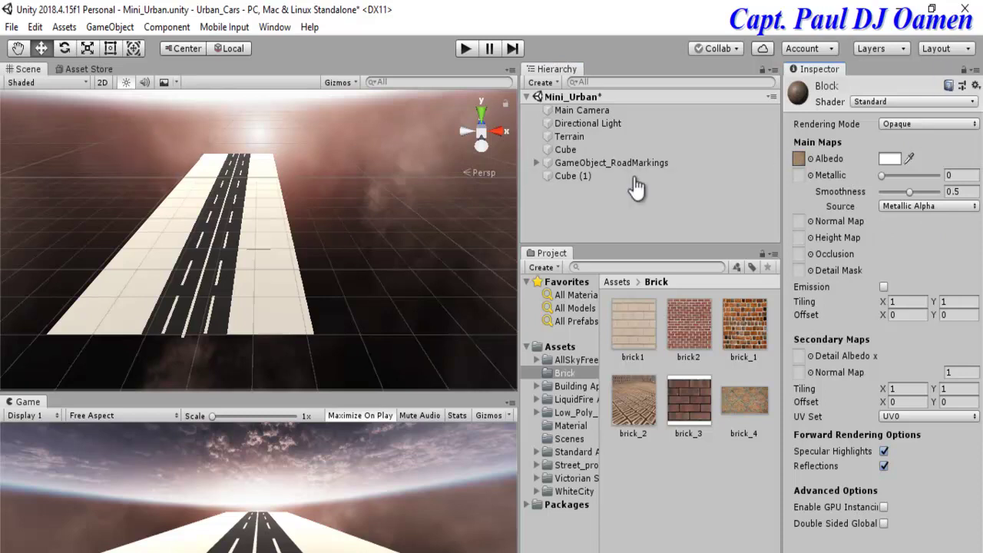
# Step: Apply the Block material to Cube (1) and move the cube to X 391, Z 49 at the near end of the roadside
pyautogui.click(570, 426)
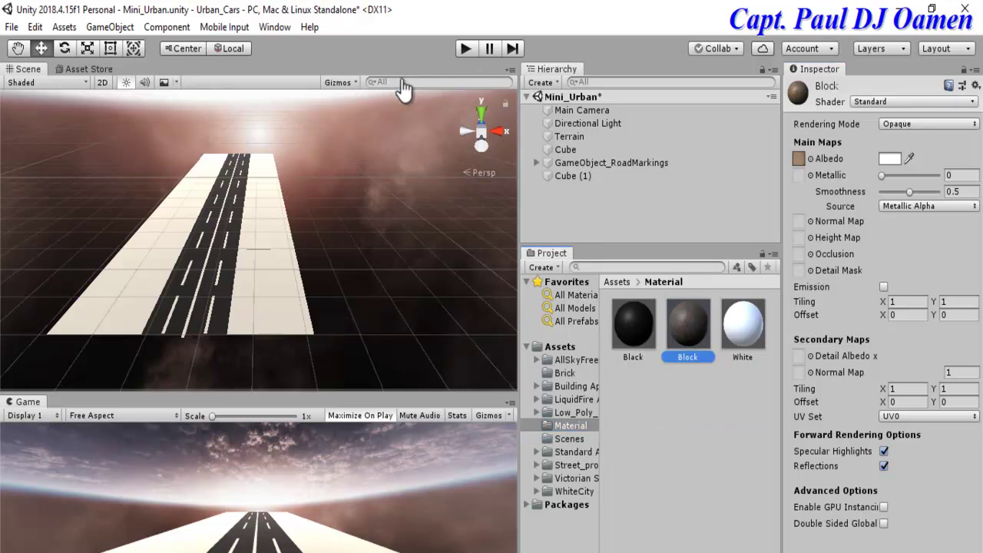
pyautogui.moveTo(688, 325); pyautogui.dragTo(573, 176)
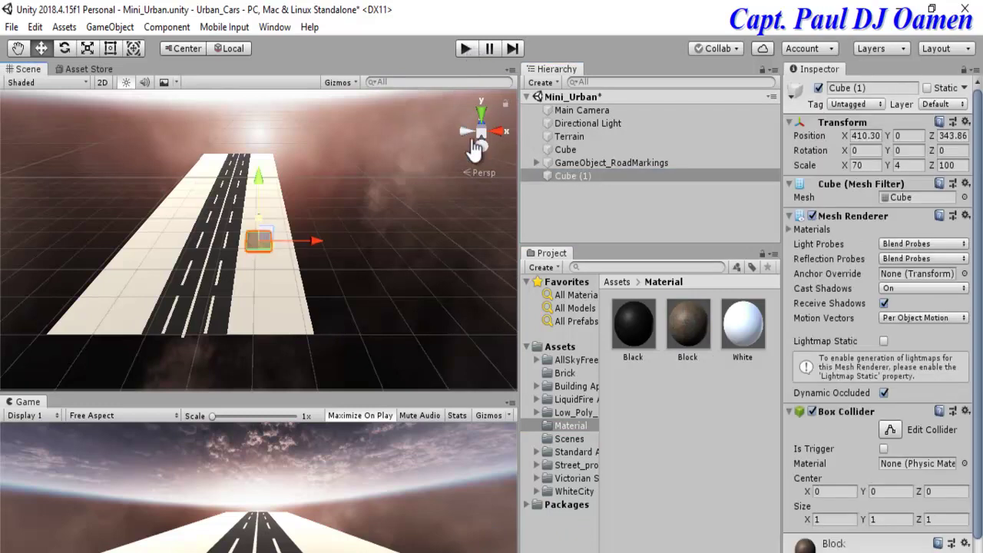
pyautogui.moveTo(259, 217); pyautogui.dragTo(259, 283)
pyautogui.moveTo(316, 315); pyautogui.dragTo(306, 314)
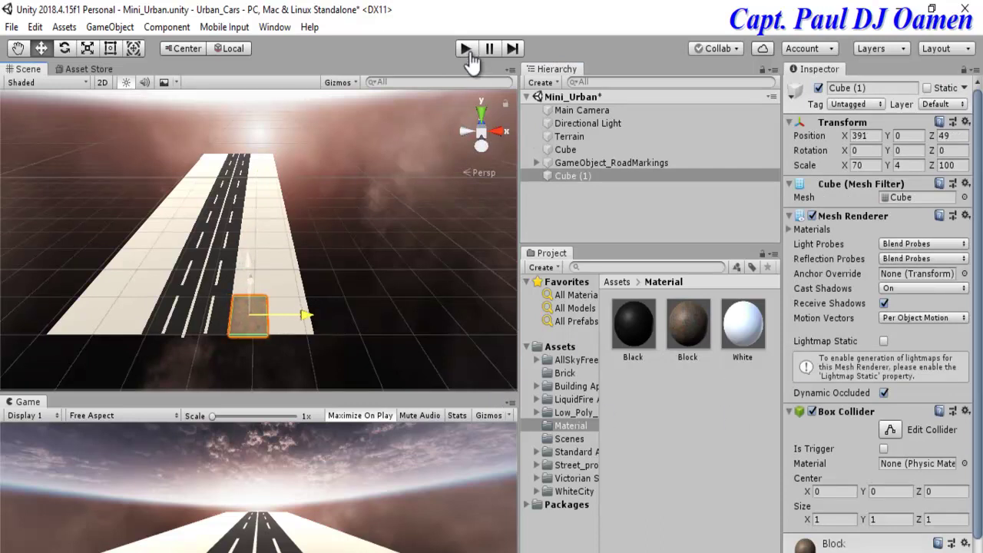
pyautogui.moveTo(471, 61); pyautogui.dragTo(467, 59)
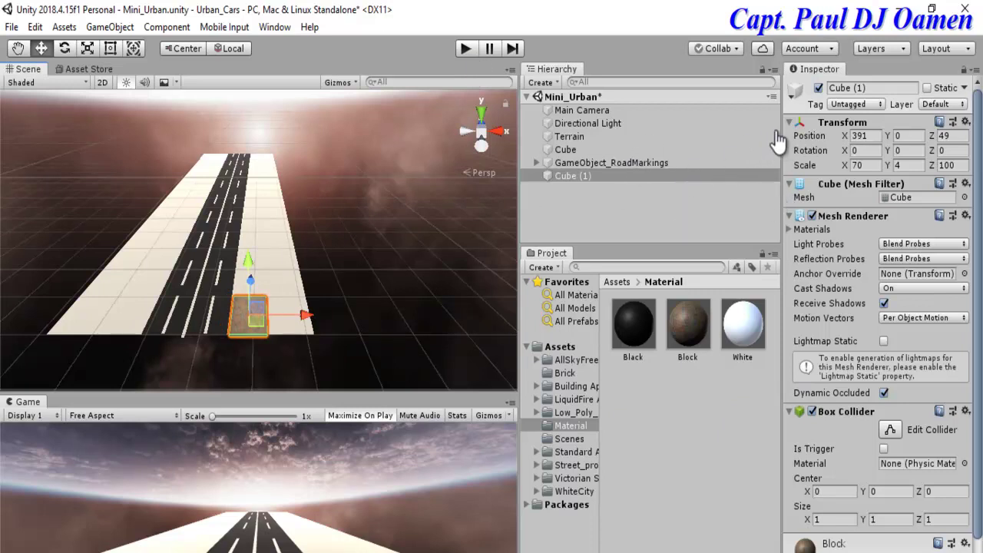
# Step: Create an empty game object in the scene and name it GameObjectBlocks
pyautogui.click(543, 82)
pyautogui.press('Up')
pyautogui.press('Up')
pyautogui.press('Up')
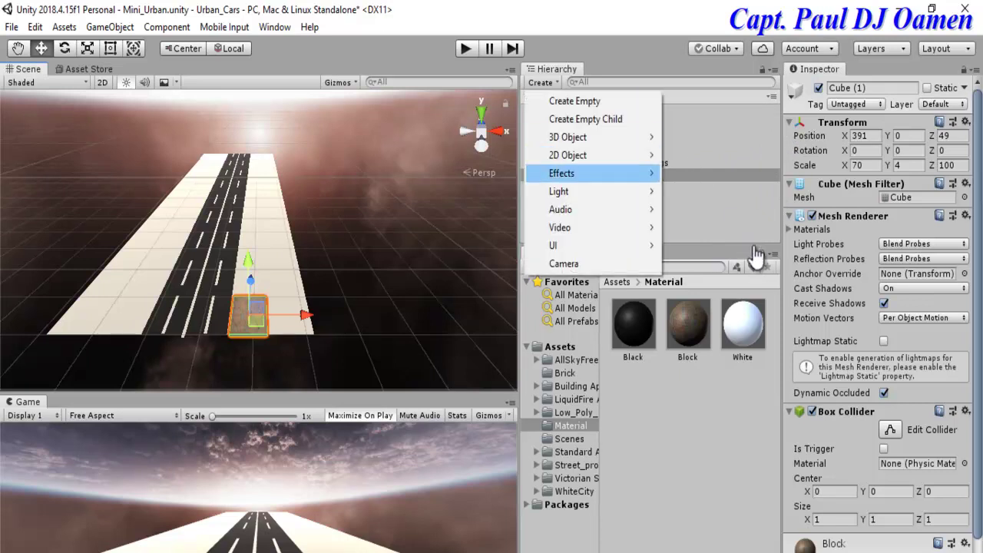
pyautogui.press('Return')
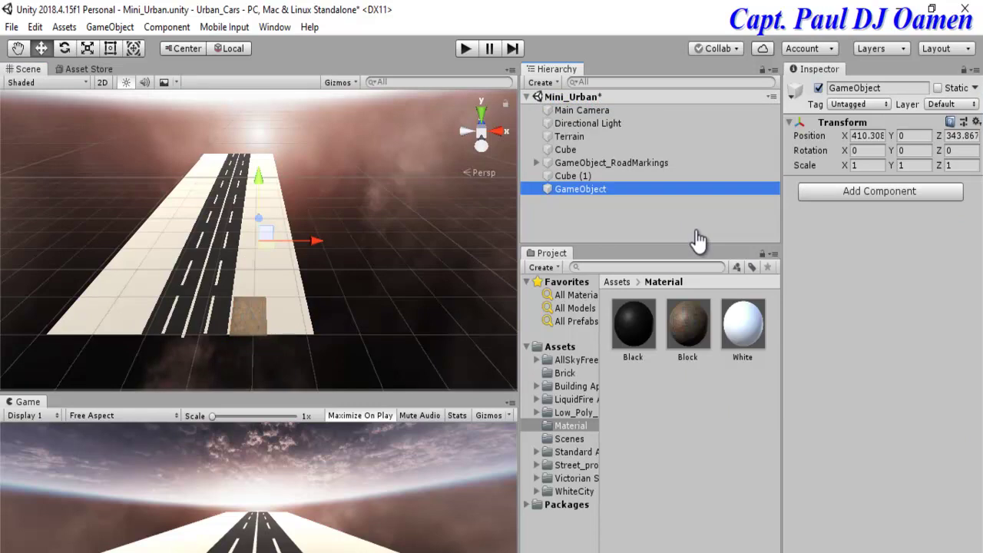
pyautogui.press('Tab')
pyautogui.press('End')
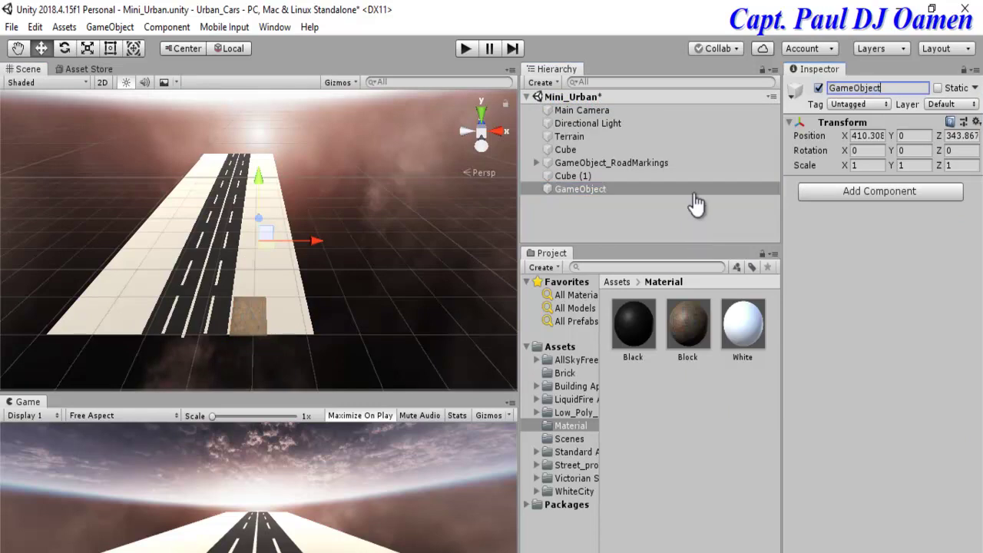
pyautogui.write('Blocks')
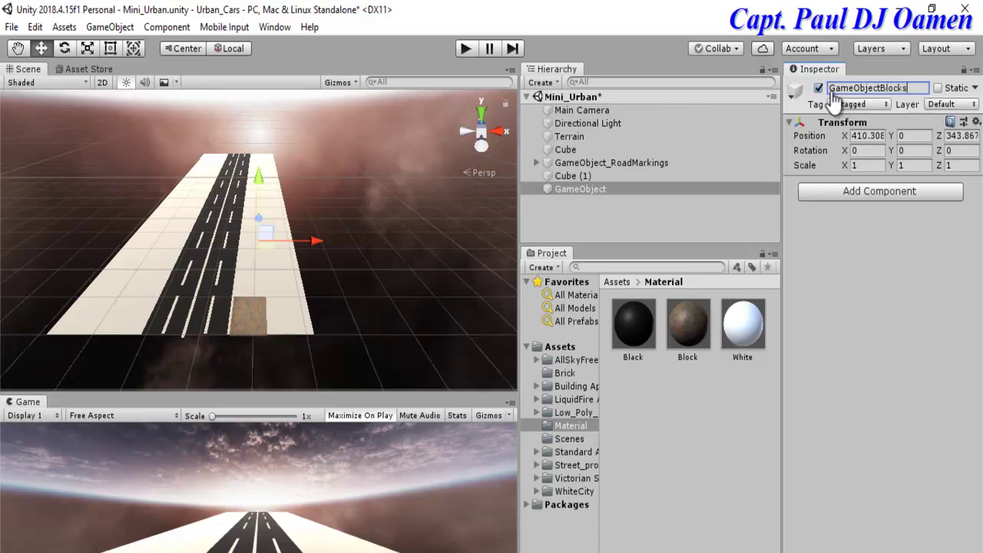
pyautogui.press('Return')
# Step: Nudge Cube (1) along the X axis to 390 and make it a child of GameObjectBlocks
pyautogui.click(249, 315)
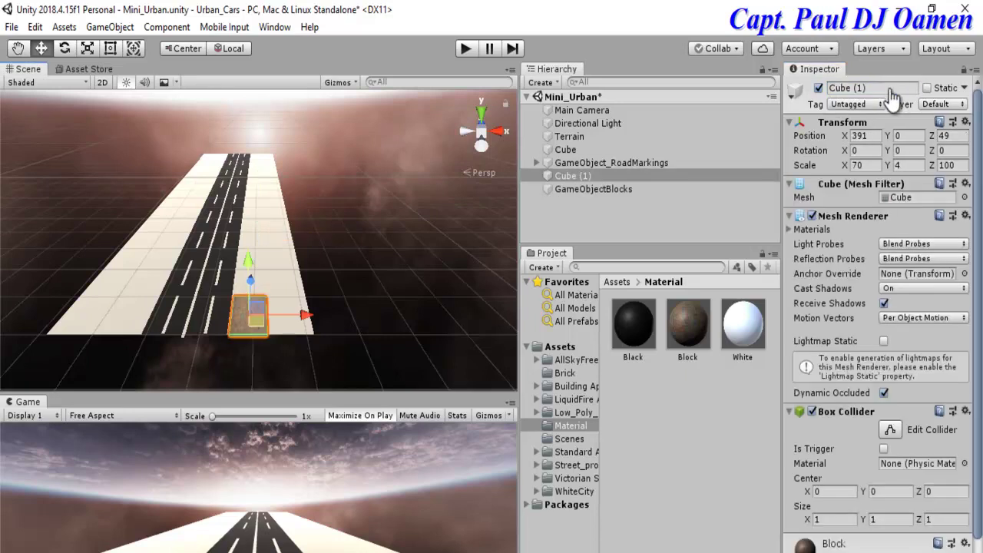
pyautogui.moveTo(305, 315); pyautogui.dragTo(303, 315)
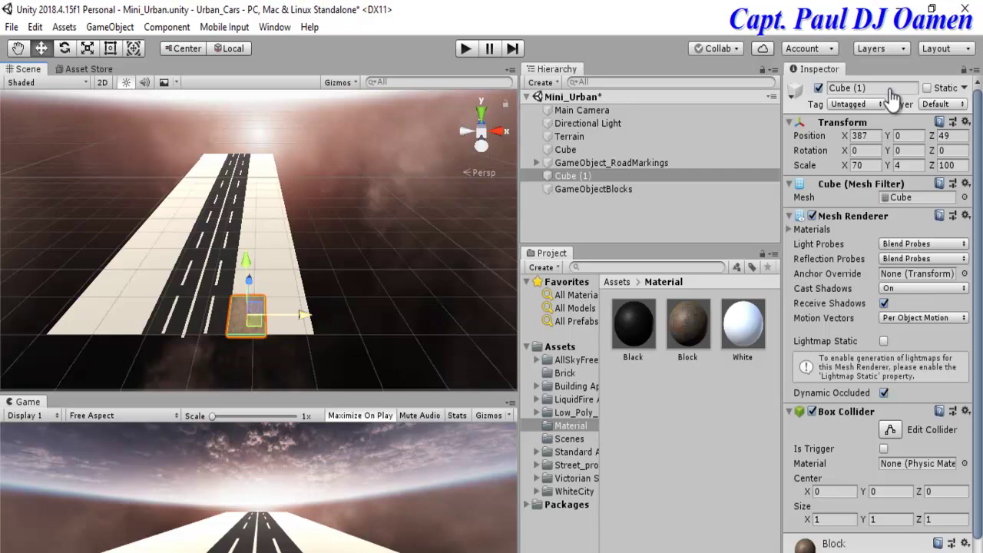
pyautogui.click(346, 315)
pyautogui.hotkey('ctrl', 'z')
pyautogui.hotkey('ctrl', 'z')
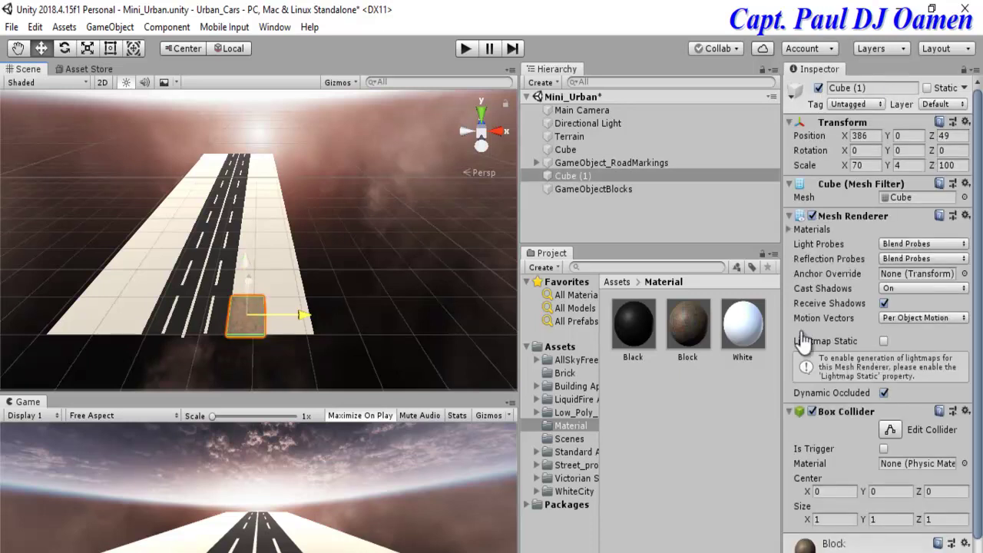
pyautogui.moveTo(302, 315); pyautogui.dragTo(307, 315)
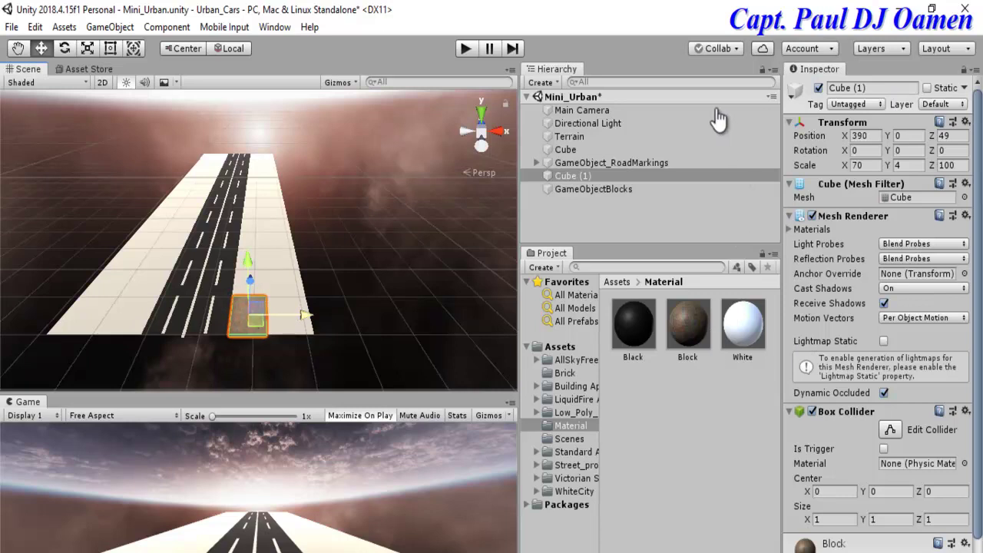
pyautogui.click(704, 100)
pyautogui.hotkey('ctrl', 'z')
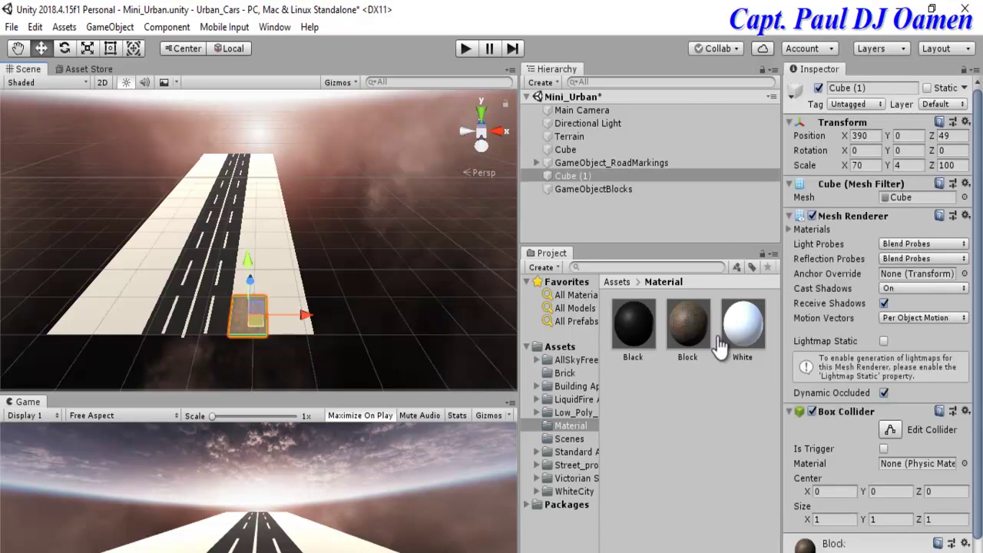
pyautogui.moveTo(653, 176); pyautogui.dragTo(653, 189)
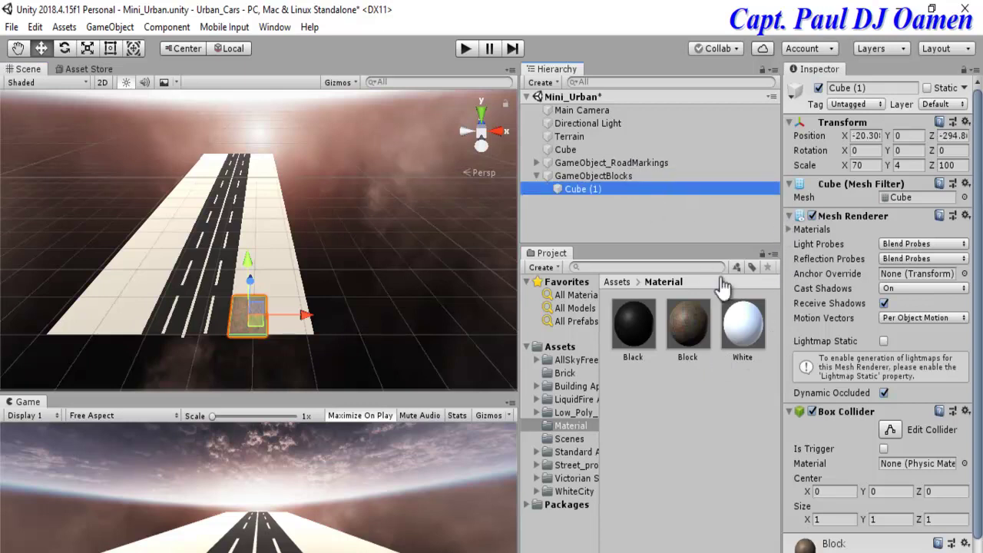
# Step: Duplicate Cube (1) and slide the copy along the Z axis to -182, just beyond the first block
pyautogui.rightClick(583, 189)
pyautogui.click(677, 260)
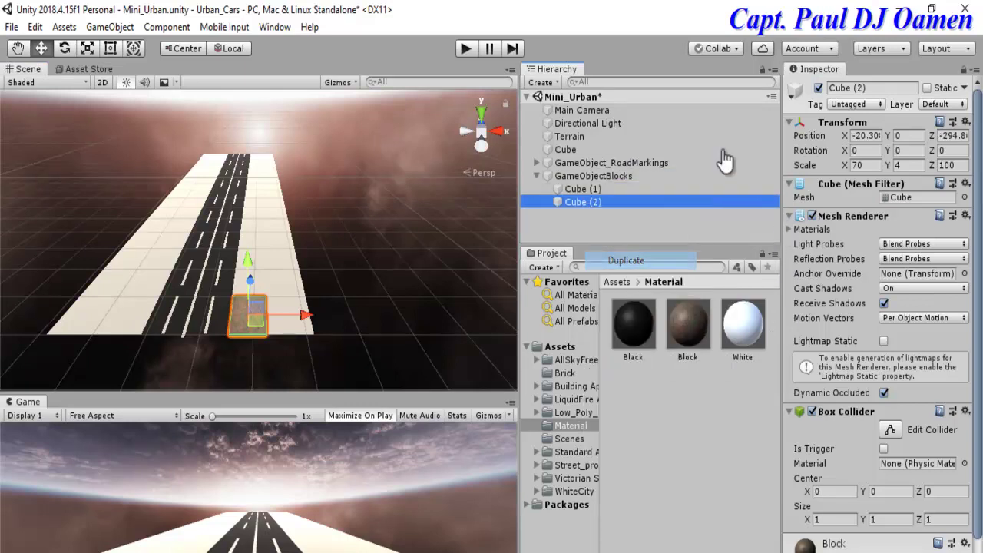
pyautogui.moveTo(250, 281); pyautogui.dragTo(475, 390)
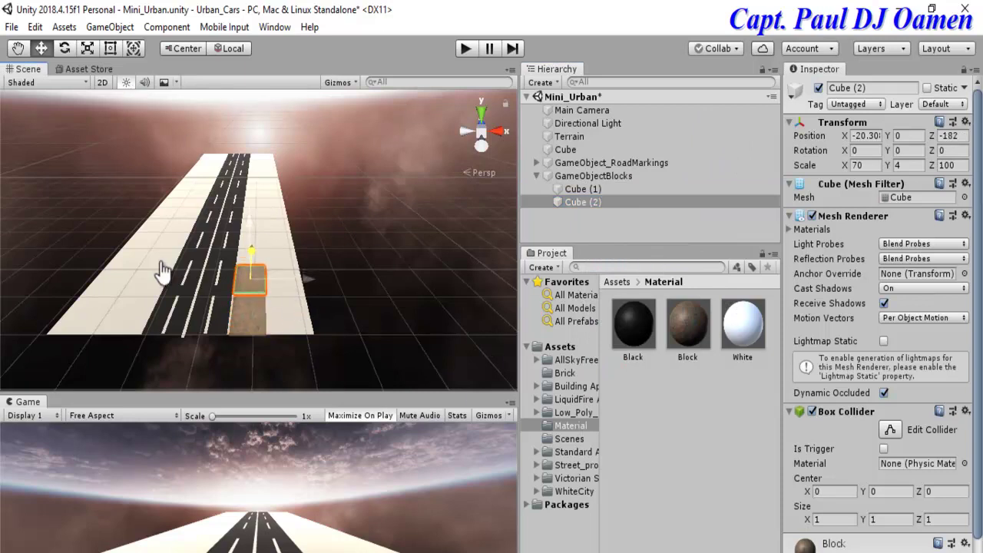
pyautogui.click(90, 195)
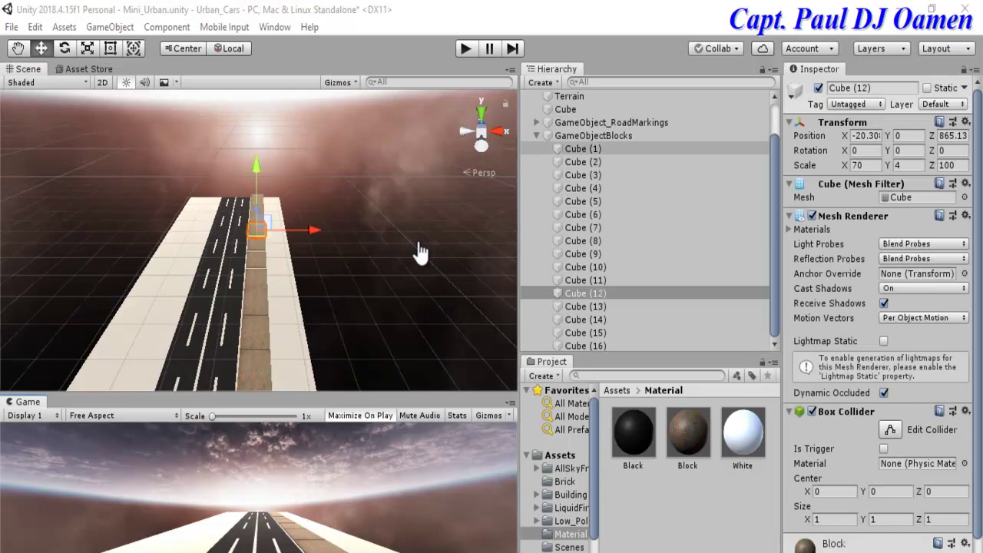
# Step: Duplicate all sixteen block cubes, Cube (1) to Cube (16), inside GameObjectBlocks
pyautogui.click(583, 148)
pyautogui.click(583, 162)
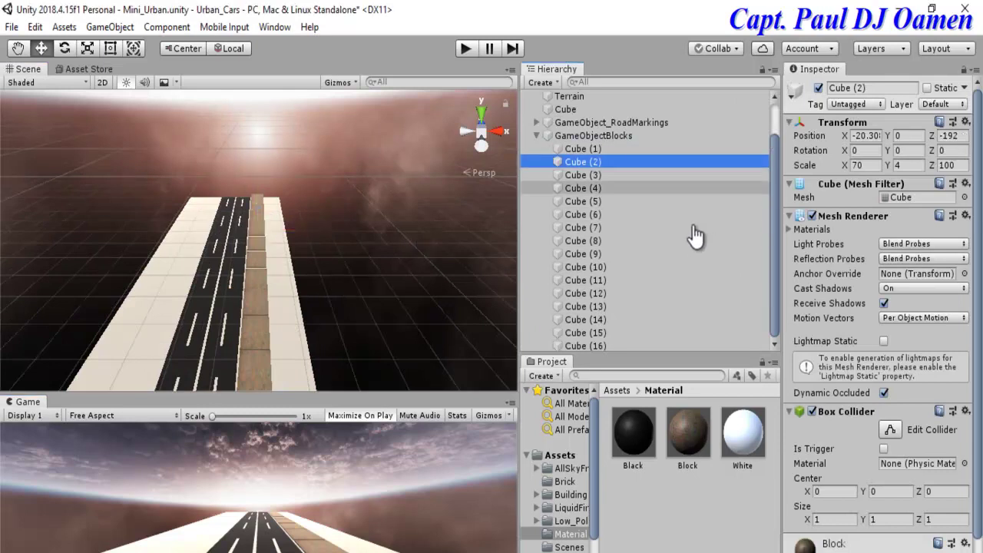
pyautogui.click(661, 149)
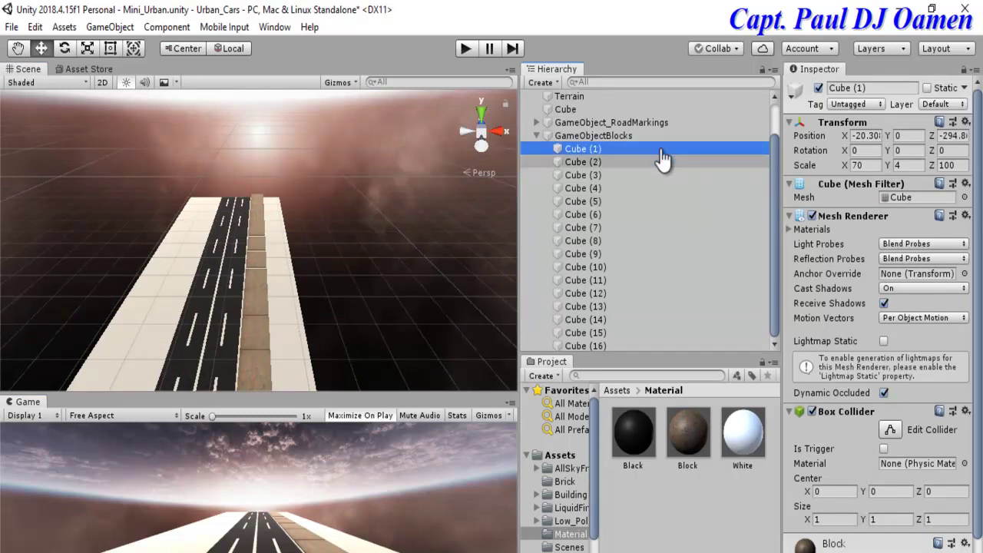
pyautogui.click(661, 136)
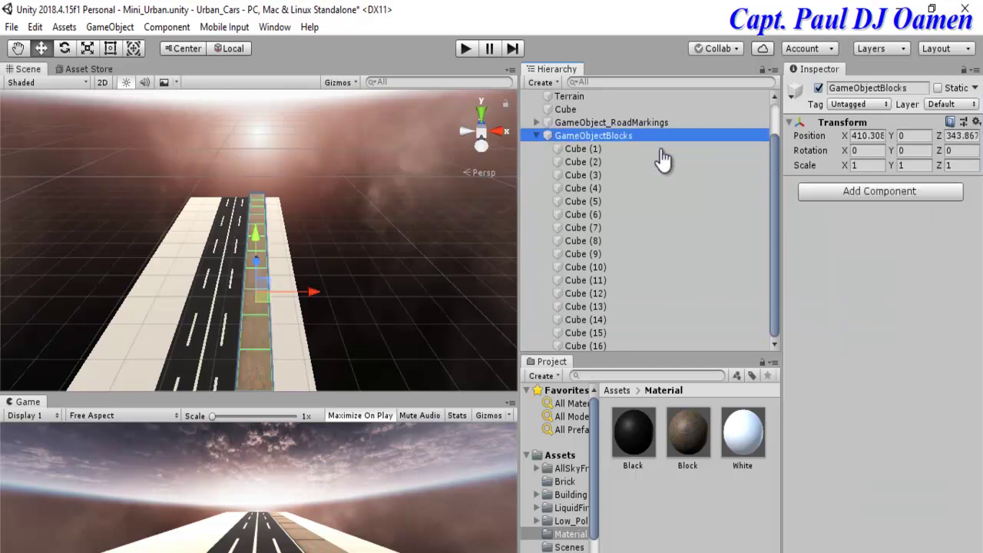
pyautogui.click(661, 149)
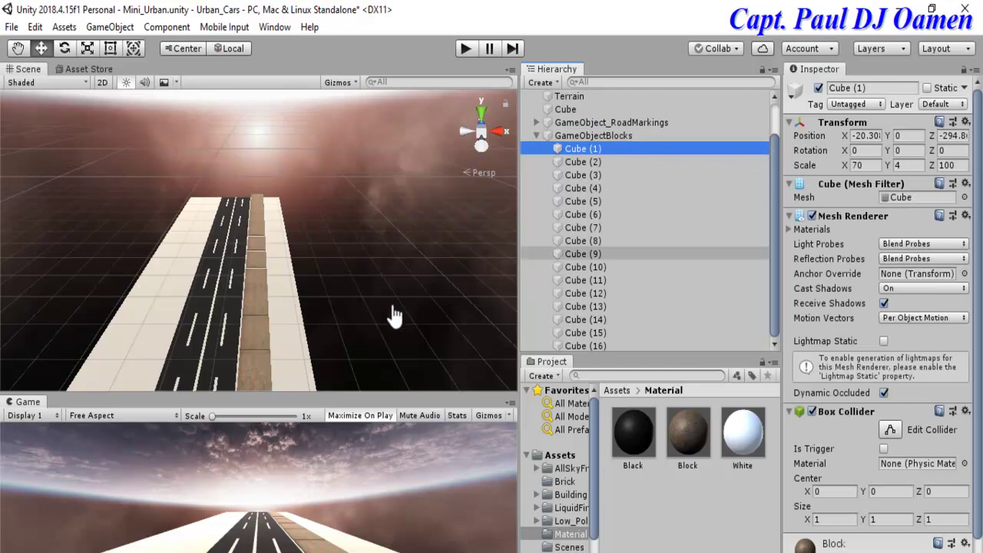
pyautogui.hotkey('shift', 'End')
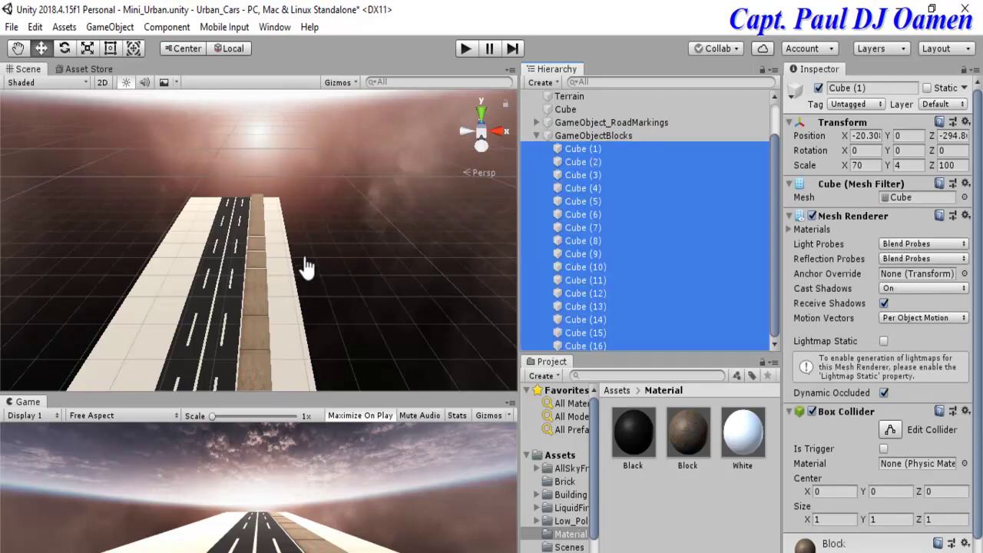
pyautogui.rightClick(592, 246)
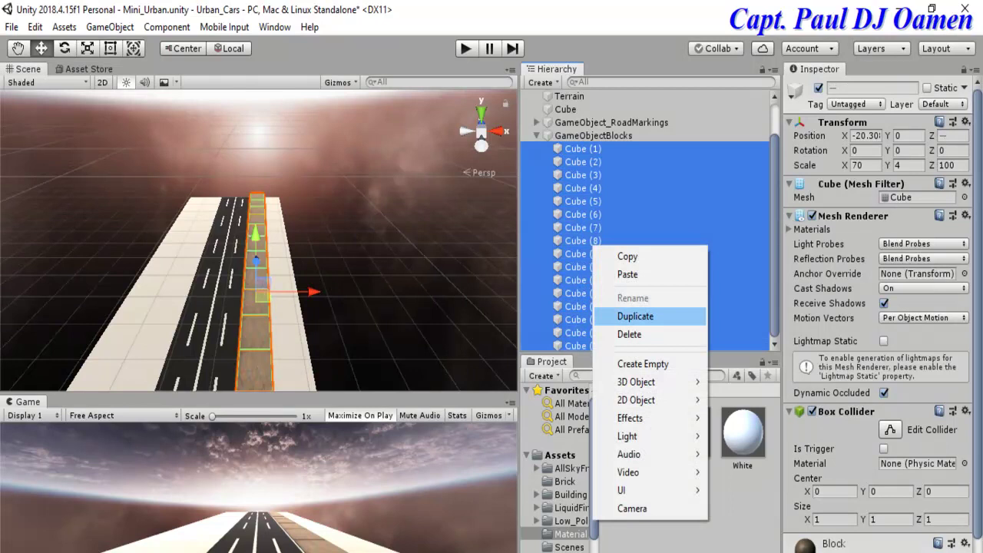
pyautogui.click(635, 316)
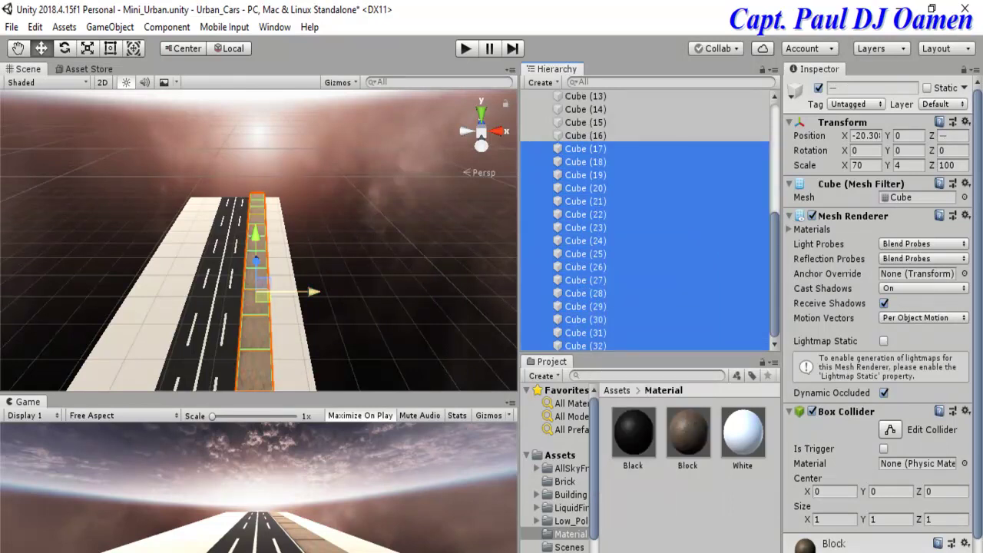
# Step: Move the sixteen duplicated blocks along X to the opposite side of the road and align them with its edge
pyautogui.moveTo(311, 292); pyautogui.dragTo(235, 292)
pyautogui.moveTo(171, 232); pyautogui.dragTo(162, 230)
pyautogui.moveTo(230, 292); pyautogui.dragTo(232, 292)
pyautogui.press('Escape')
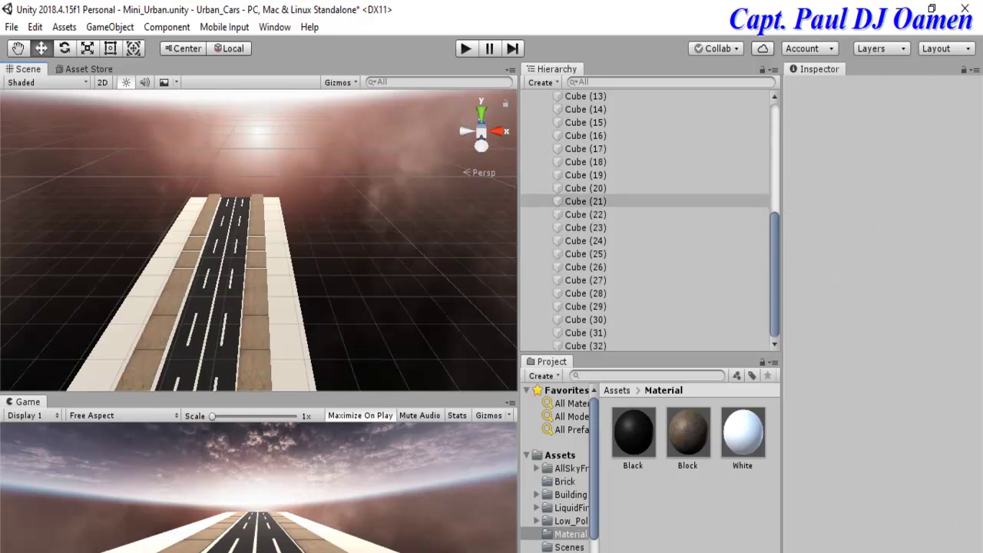
pyautogui.hotkey('ctrl', 'z')
pyautogui.moveTo(231, 292); pyautogui.dragTo(237, 292)
pyautogui.press('Escape')
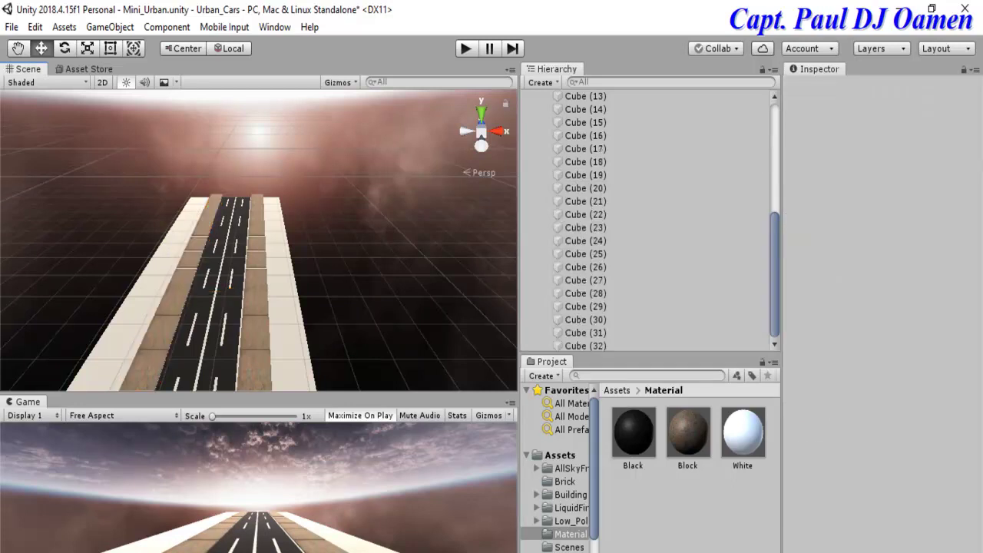
pyautogui.hotkey('ctrl', 'z')
pyautogui.moveTo(233, 292); pyautogui.dragTo(231, 292)
pyautogui.press('Escape')
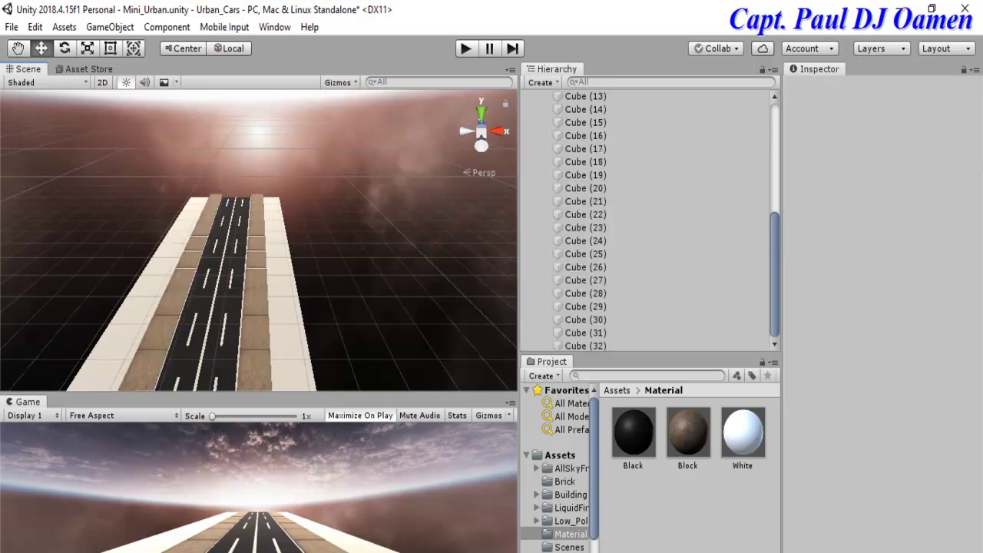
# Step: Run the scene in play mode to check the blocks on both sides of the road, and stop it
pyautogui.hotkey('ctrl', 'p')
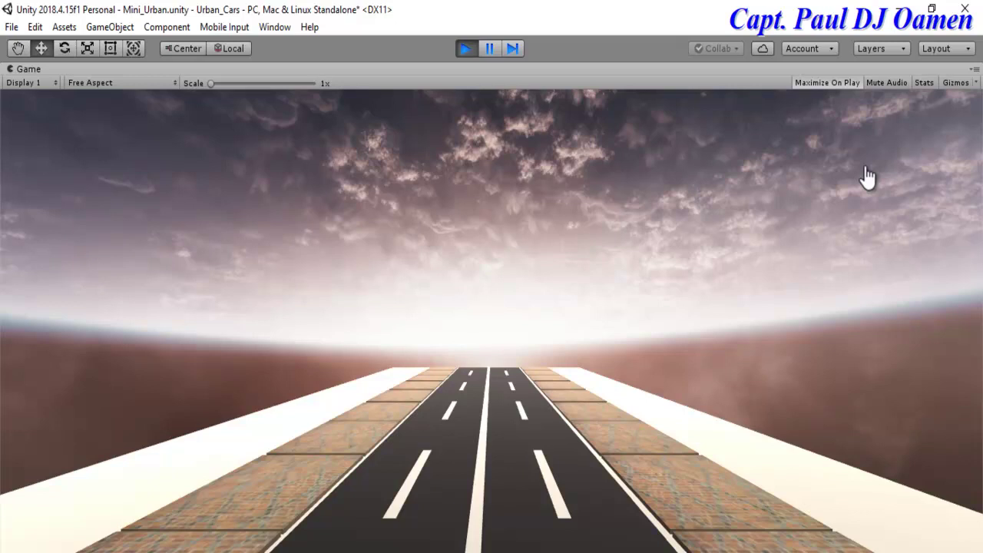
pyautogui.hotkey('ctrl', 'p')
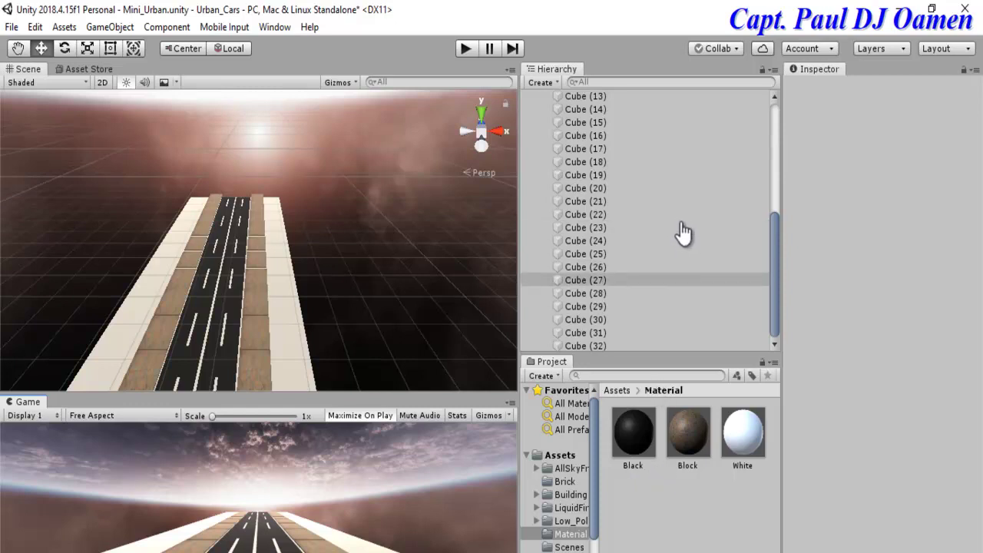
# Step: Collapse the GameObjectBlocks group and create another empty game object in the scene
pyautogui.scroll(6, 682, 273)
pyautogui.click(536, 171)
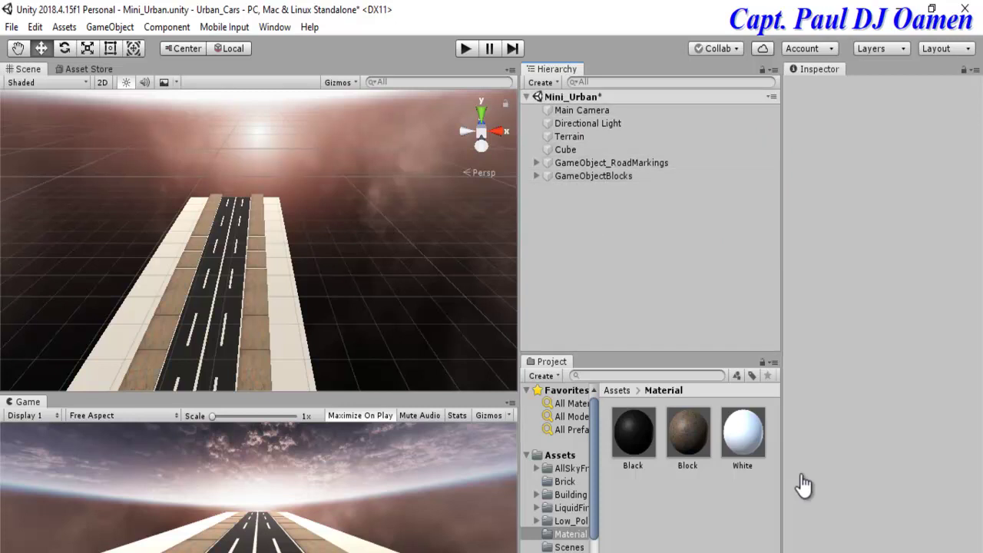
pyautogui.click(543, 82)
pyautogui.press('Return')
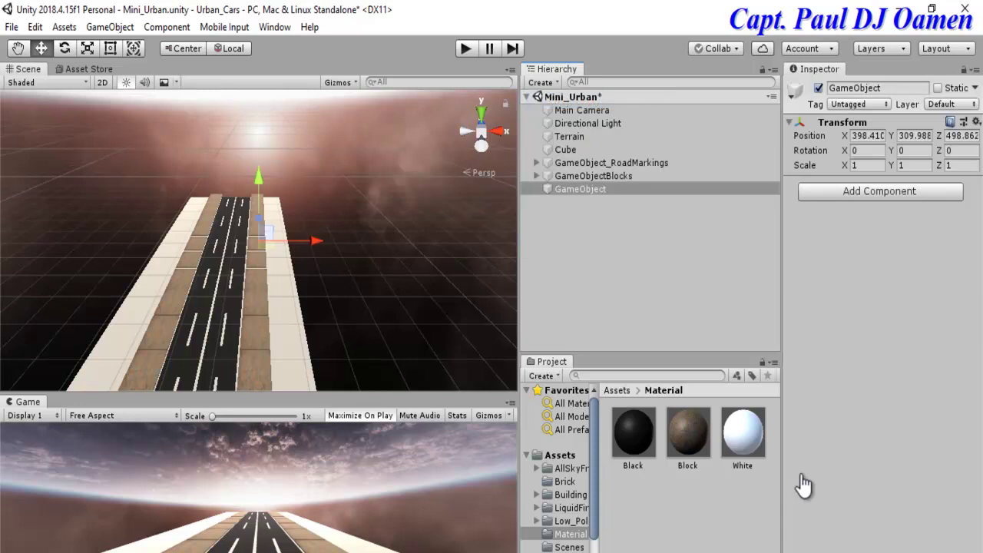
# Step: Rename the new empty game object as GameObjectBuildings
pyautogui.click(877, 87)
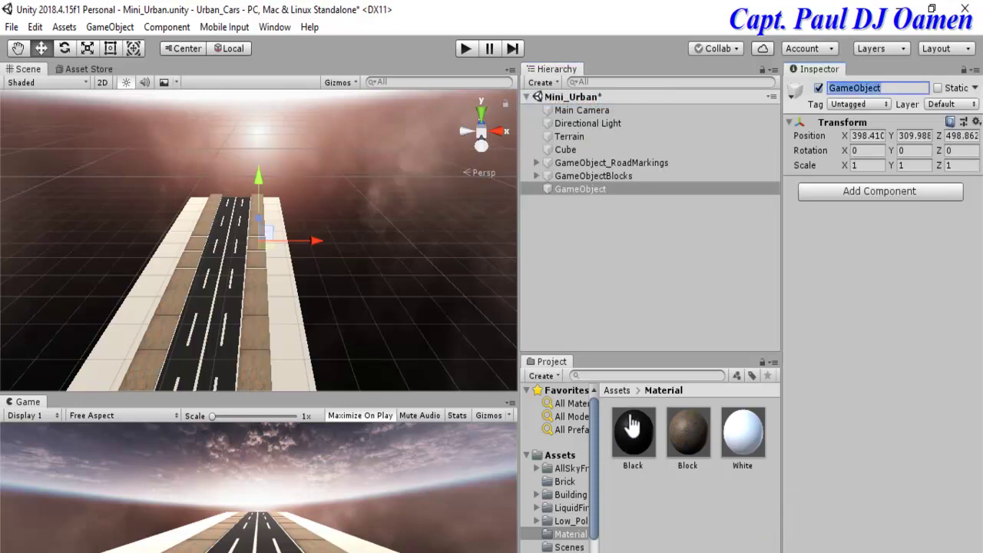
pyautogui.press('Right')
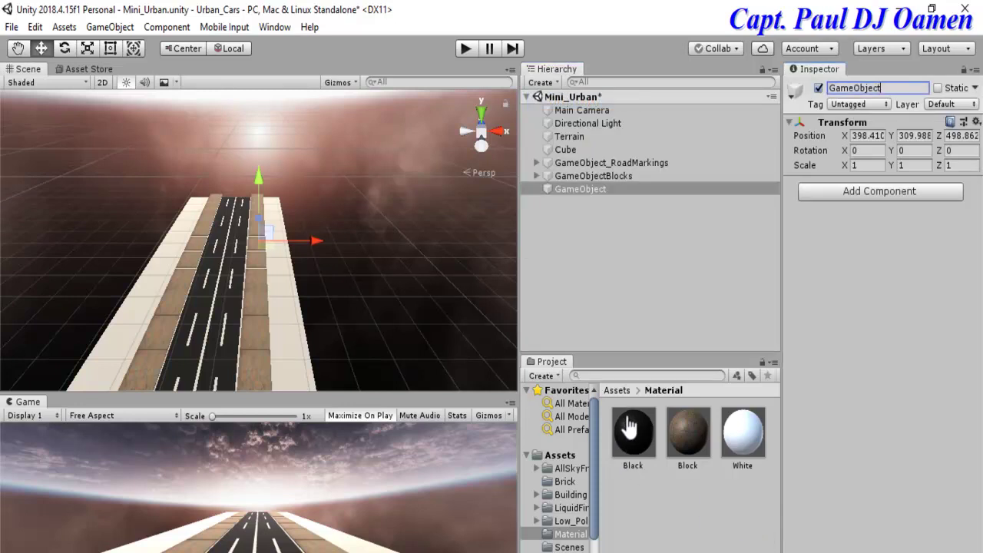
pyautogui.write('Buildings')
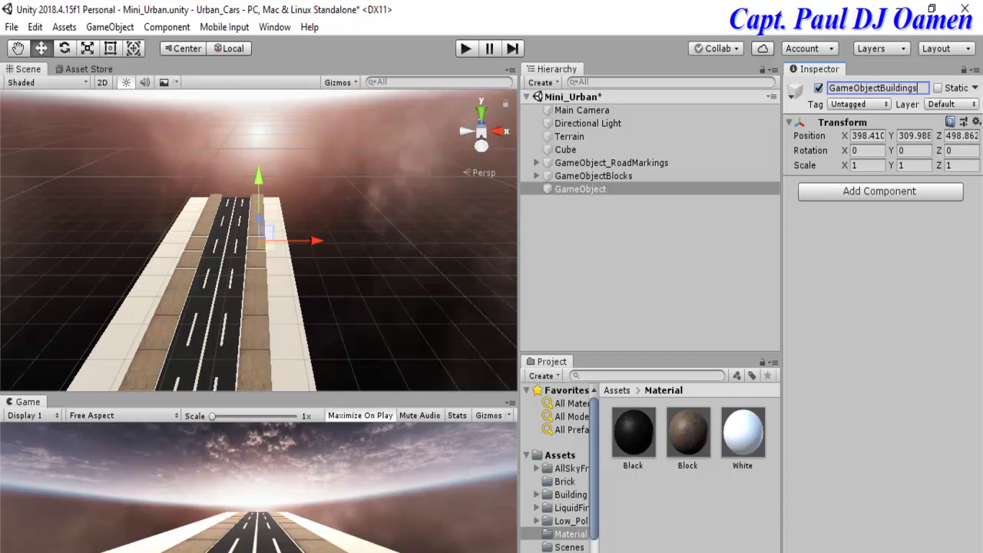
pyautogui.press('Return')
# Step: Switch the Project window to the one-column layout and enlarge it to show the whole asset list
pyautogui.click(773, 362)
pyautogui.click(830, 380)
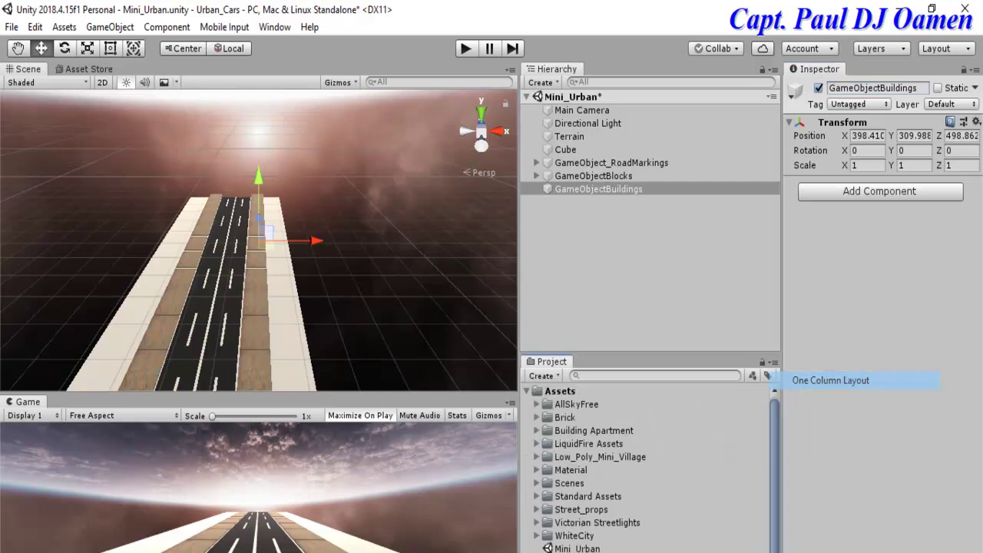
pyautogui.moveTo(651, 355); pyautogui.dragTo(650, 246)
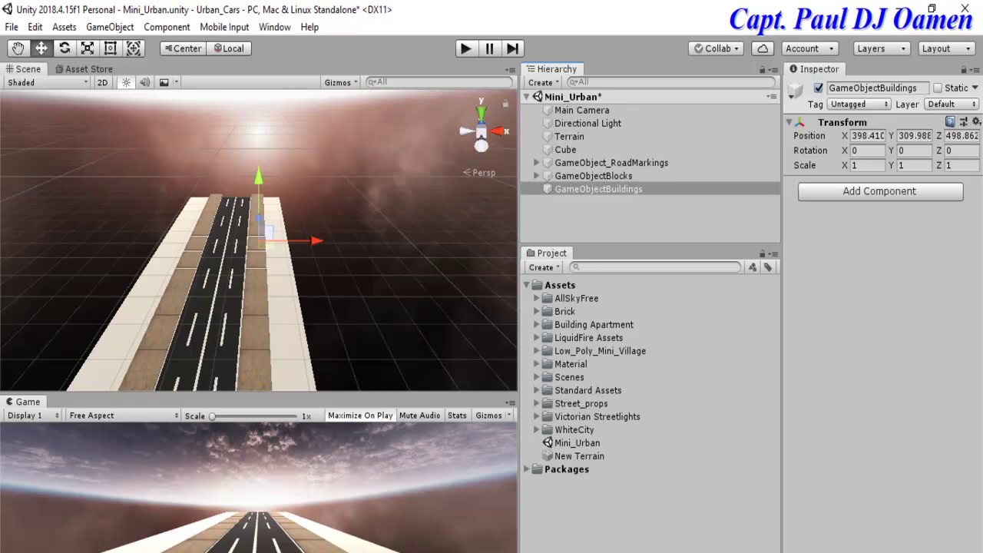
# Step: Place the Building_Apartment_10 prefab from Building Apartment/Prefab on the white strip beside the near end of the road
pyautogui.click(537, 324)
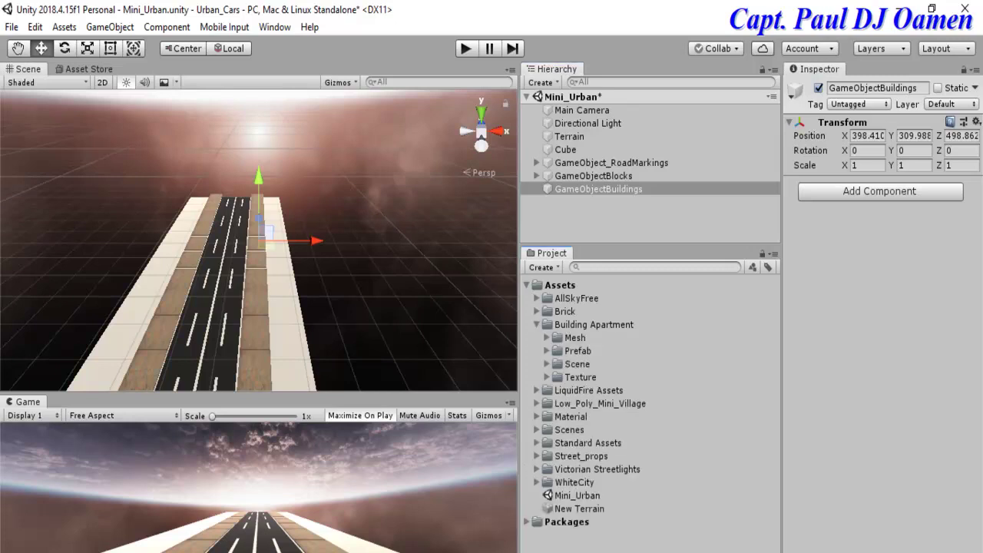
pyautogui.click(546, 351)
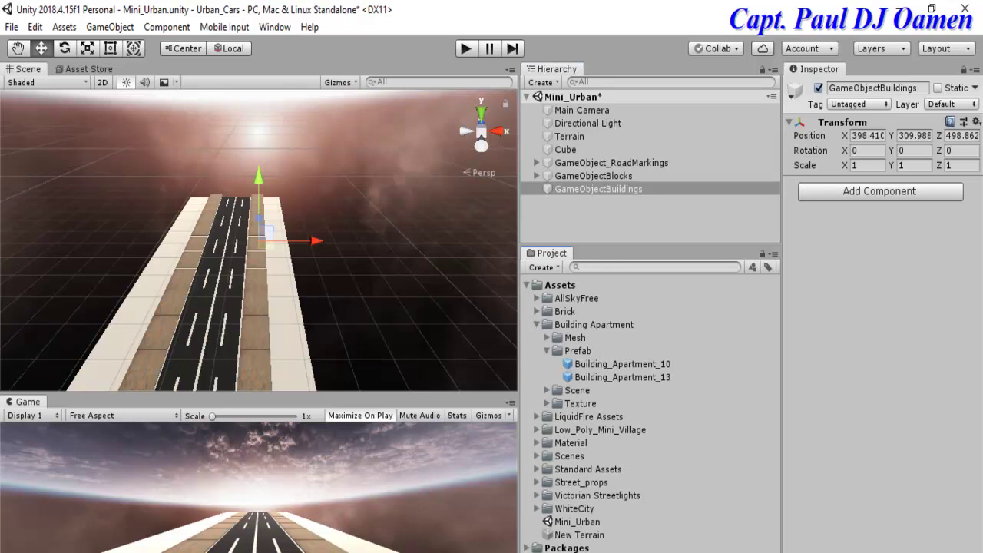
pyautogui.click(623, 363)
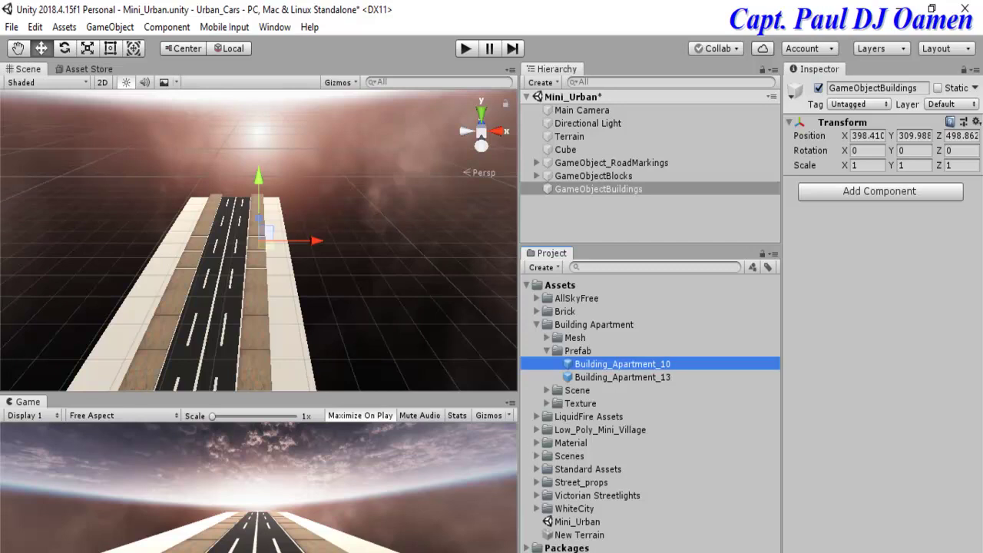
pyautogui.scroll(2, 259, 240)
pyautogui.scroll(-7, 259, 239)
pyautogui.scroll(-4, 259, 239)
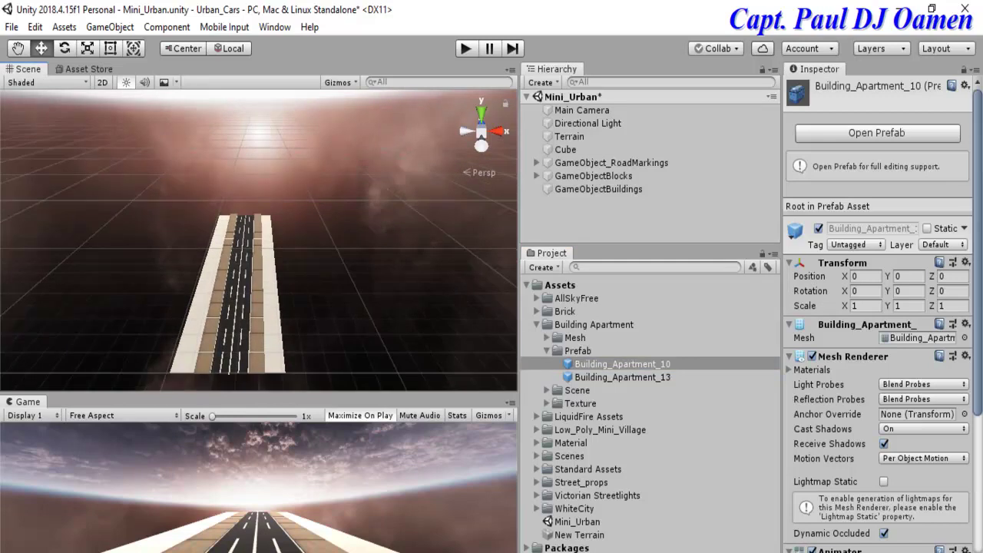
pyautogui.moveTo(622, 363); pyautogui.dragTo(537, 307)
pyautogui.moveTo(275, 363); pyautogui.dragTo(274, 363)
# Step: Set the placed Building_Apartment_10's scale to X 7, Y 9, Z 9 and keep the building selected
pyautogui.click(865, 180)
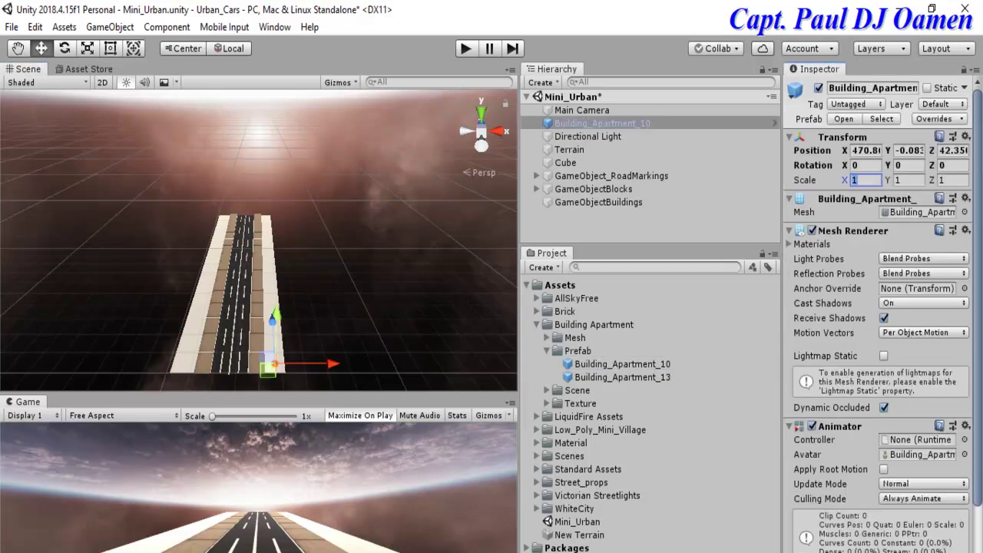
pyautogui.write('79')
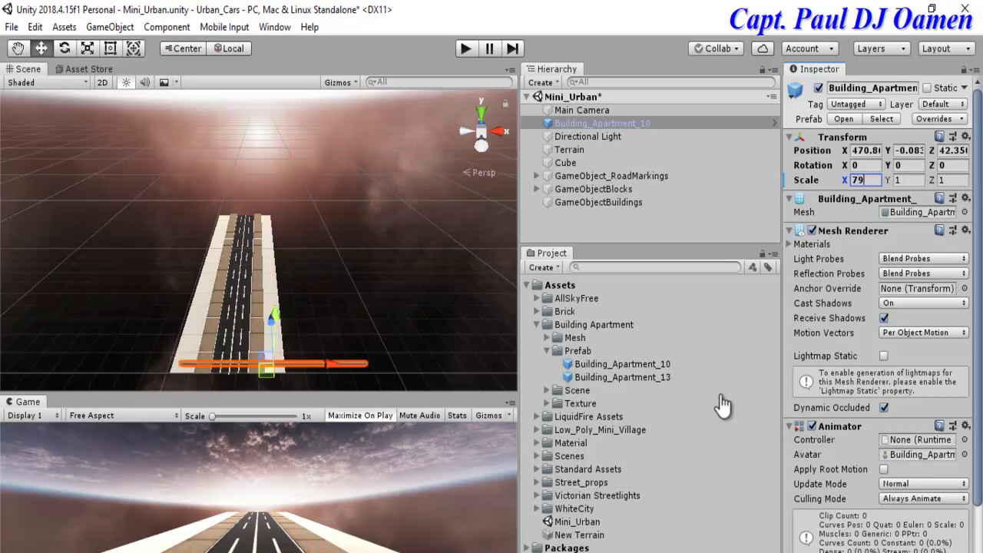
pyautogui.press('BackSpace')
pyautogui.press('Tab')
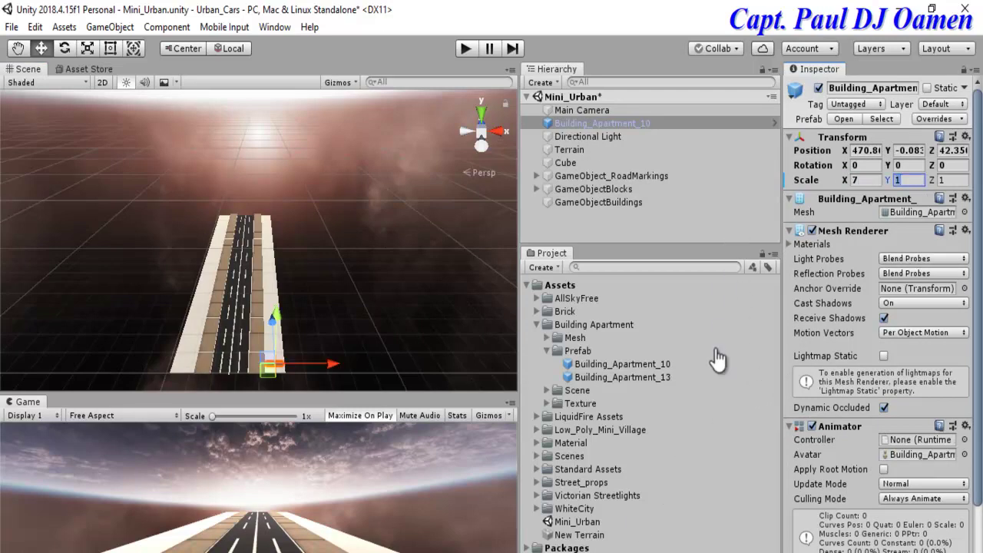
pyautogui.write('9')
pyautogui.press('Tab')
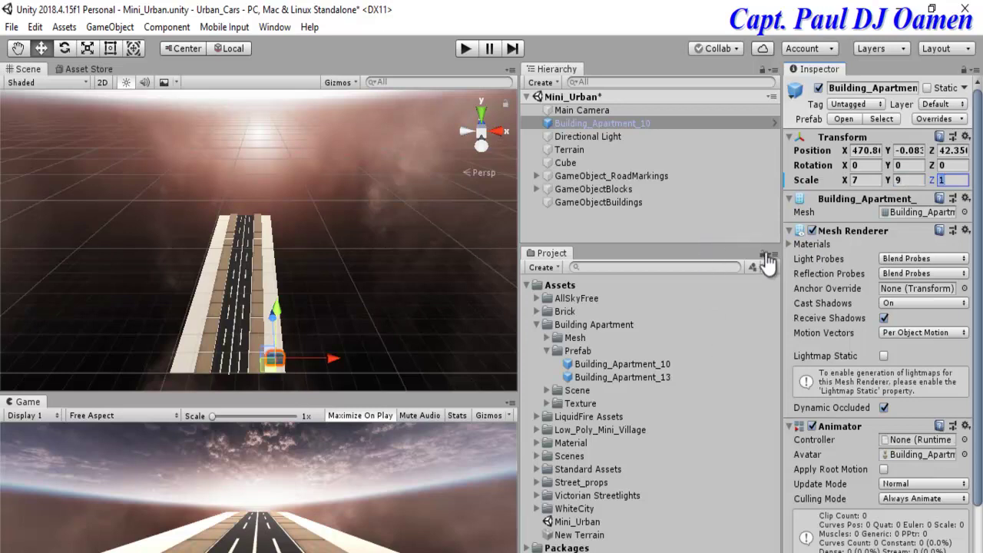
pyautogui.write('9')
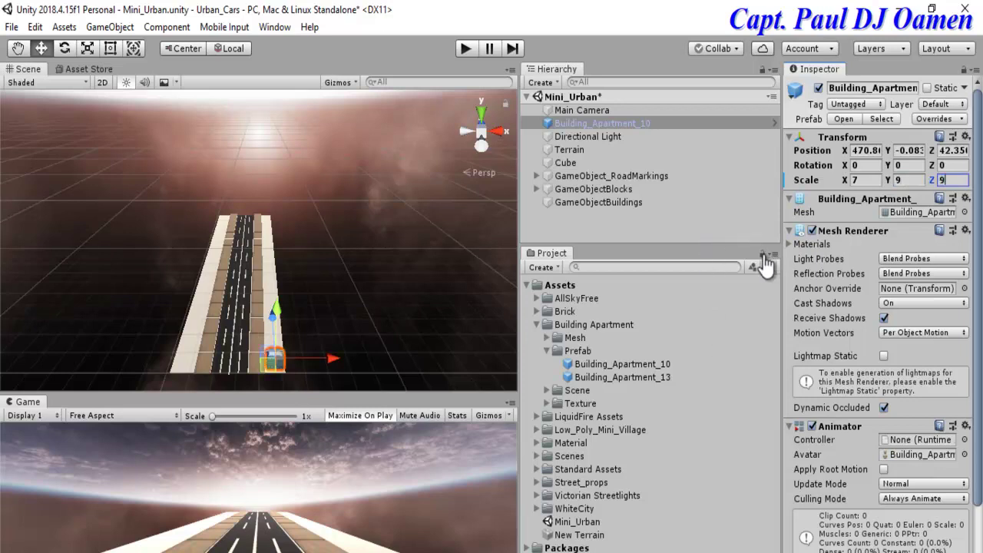
pyautogui.click(767, 257)
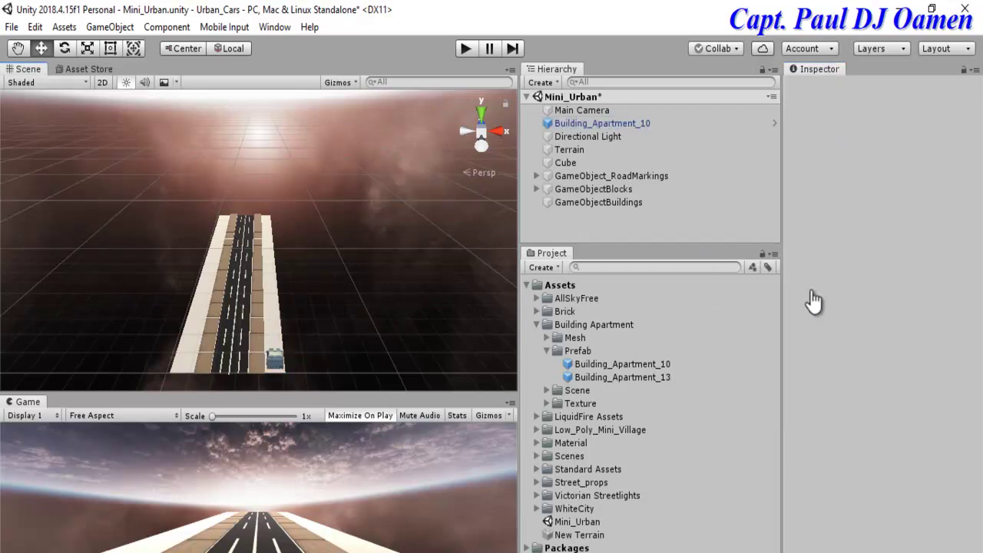
pyautogui.hotkey('ctrl', 'z')
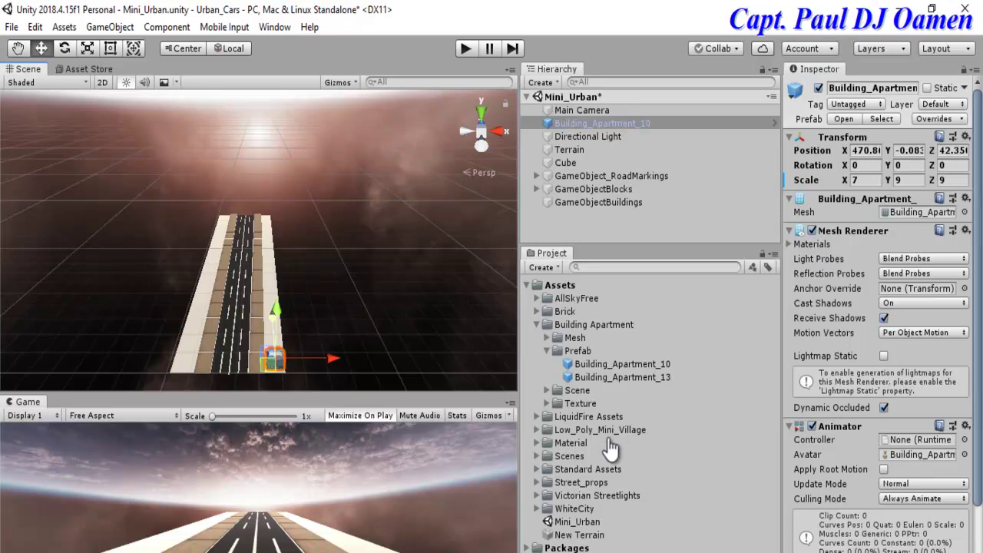
# Step: Duplicate the Building_Apartment_10 building twice and move the second copy along the road to about Z 348
pyautogui.hotkey('ctrl', 'd')
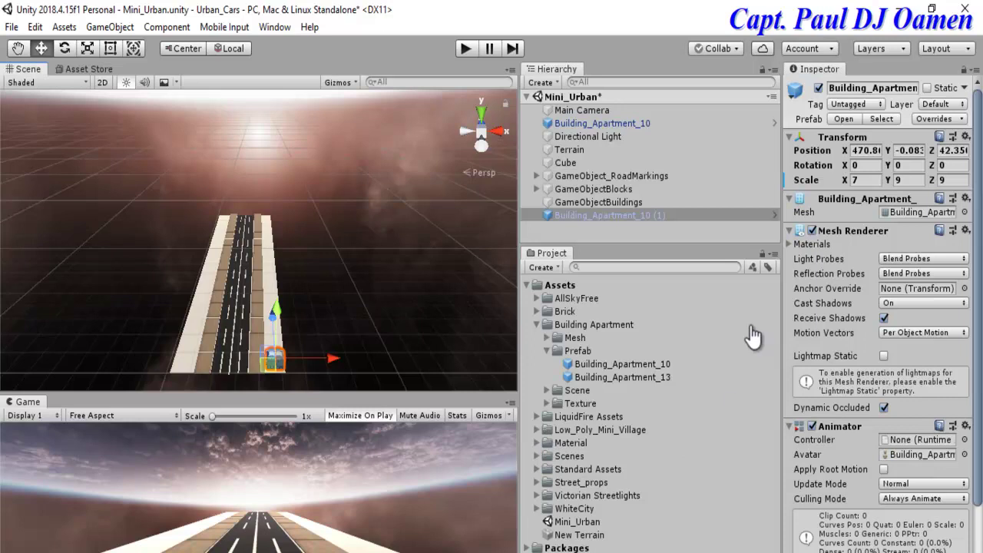
pyautogui.rightClick(590, 214)
pyautogui.click(633, 285)
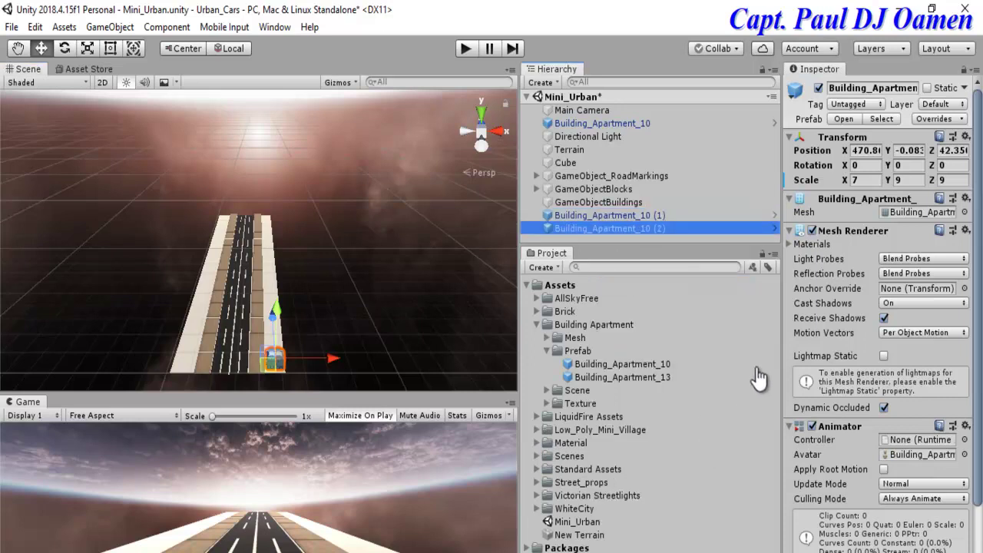
pyautogui.moveTo(273, 317); pyautogui.dragTo(268, 273)
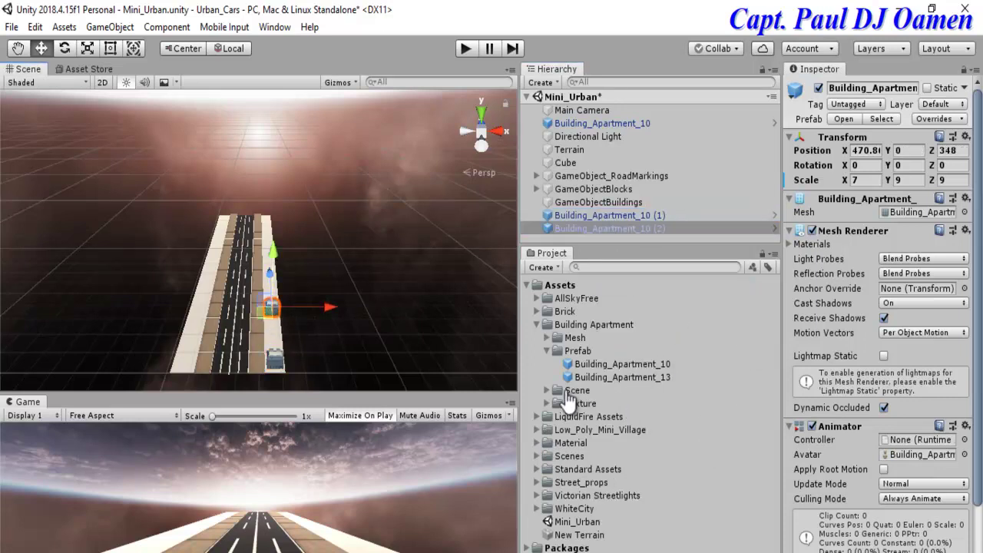
# Step: Run the scene in play mode to check the apartment building beside the road, and stop it
pyautogui.hotkey('ctrl', 'p')
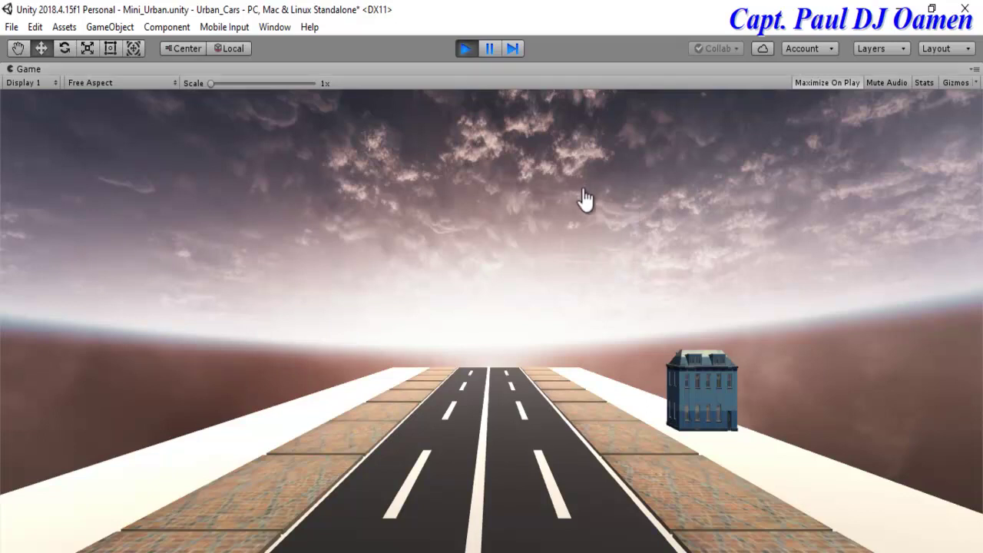
pyautogui.hotkey('ctrl', 'p')
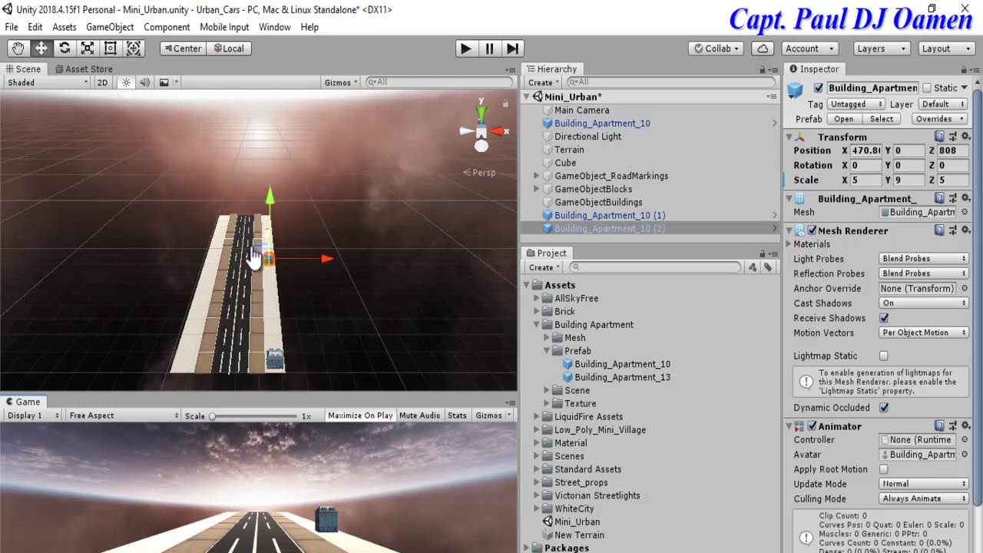
# Step: Move Building_Apartment_10 (2) to about Z 401, and add two further copies spaced along the road, the first at about Z 797
pyautogui.moveTo(259, 253); pyautogui.dragTo(266, 312)
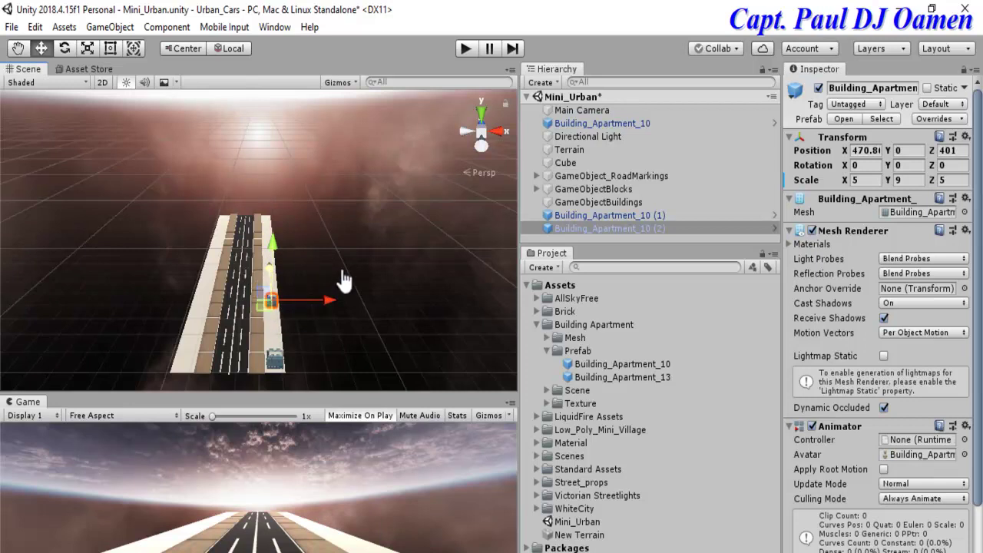
pyautogui.hotkey('ctrl', 'd')
pyautogui.moveTo(263, 302); pyautogui.dragTo(268, 260)
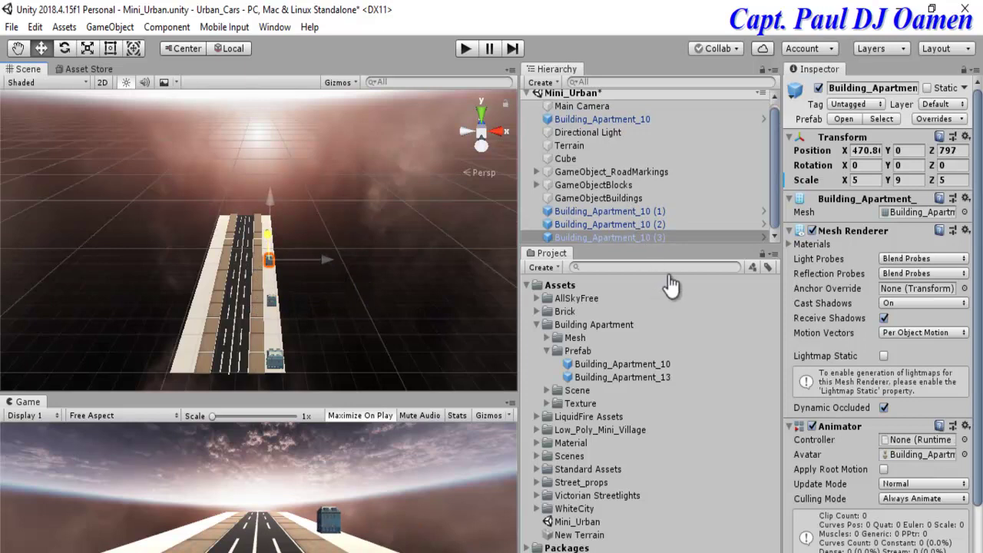
pyautogui.hotkey('ctrl', 'd')
pyautogui.moveTo(256, 268); pyautogui.dragTo(262, 234)
pyautogui.click(521, 527)
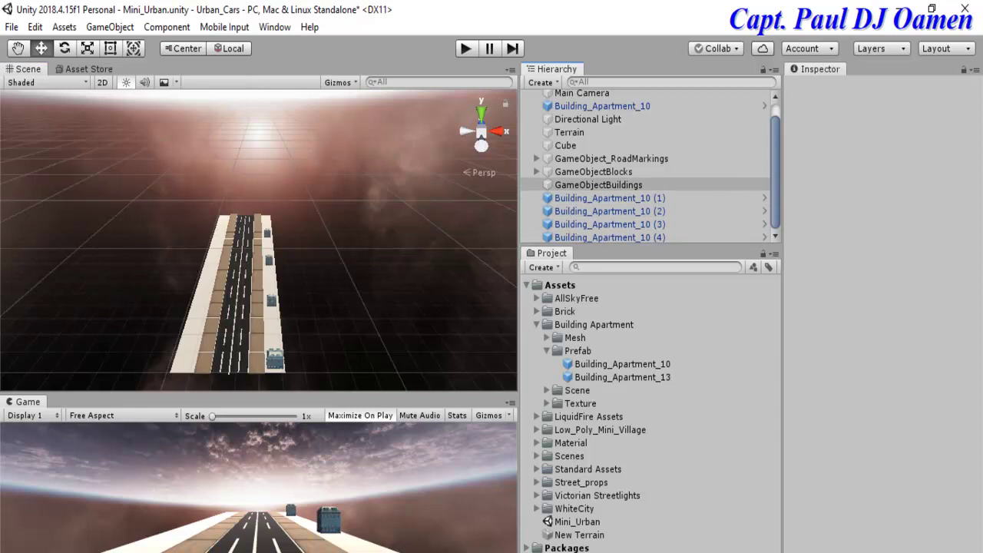
# Step: Select Building_Apartment_10 (1) to (4) and make them children of GameObjectBuildings
pyautogui.click(598, 184)
pyautogui.click(610, 197)
pyautogui.hotkey('shift', 'Down')
pyautogui.hotkey('shift', 'Down')
pyautogui.hotkey('shift', 'Down')
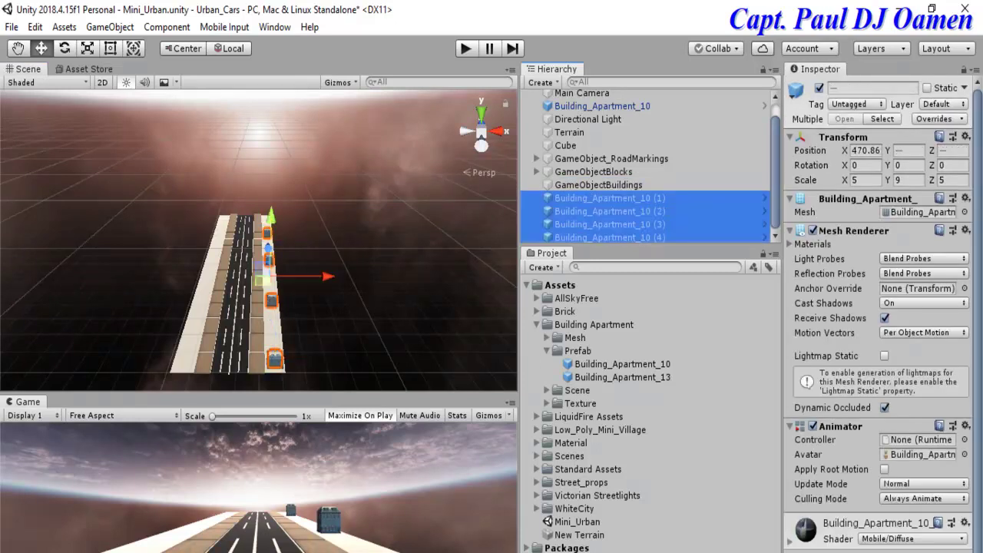
pyautogui.moveTo(607, 211); pyautogui.dragTo(600, 185)
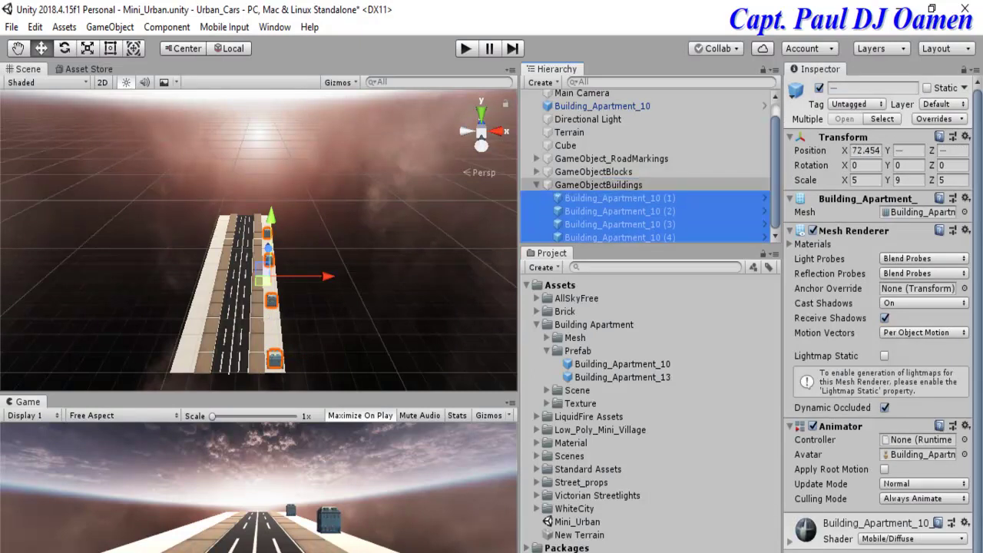
pyautogui.click(599, 184)
# Step: Place the Building_Apartment_13 prefab beside the road between the two nearest apartments and set its scale to X 6, Y 10, Z 5
pyautogui.moveTo(623, 377); pyautogui.dragTo(538, 303)
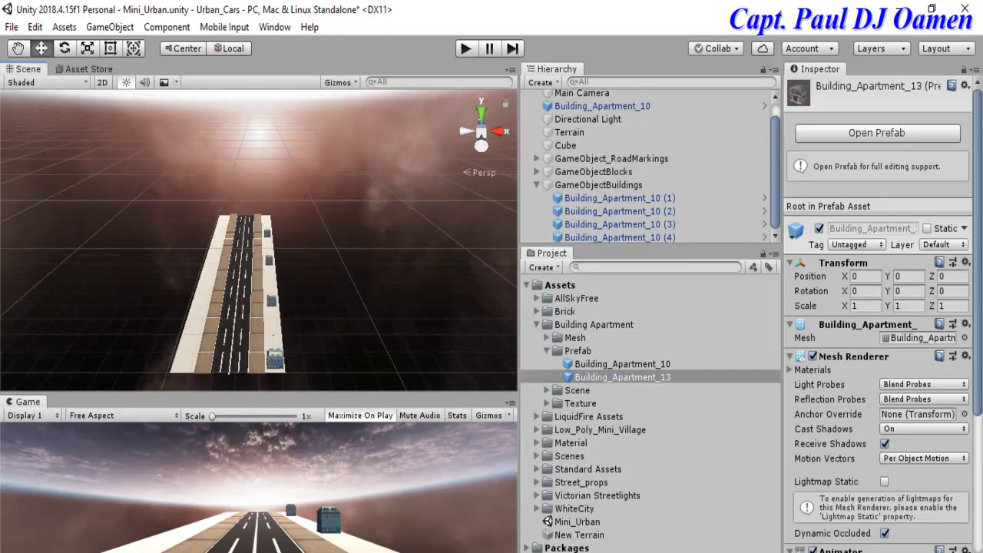
pyautogui.moveTo(273, 335); pyautogui.dragTo(273, 336)
pyautogui.click(866, 180)
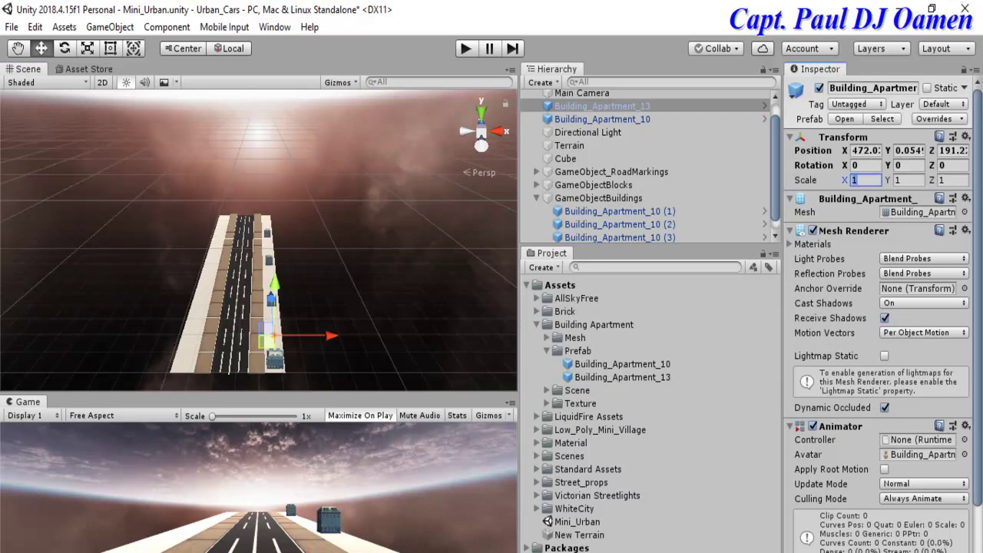
pyautogui.write('6')
pyautogui.press('Tab')
pyautogui.write('10')
pyautogui.press('Tab')
pyautogui.write('5')
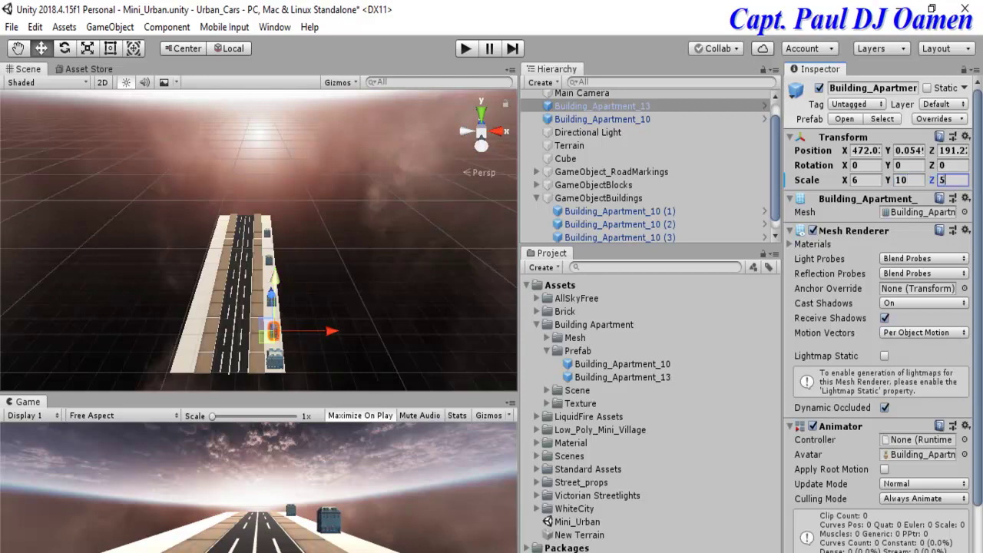
pyautogui.press('Return')
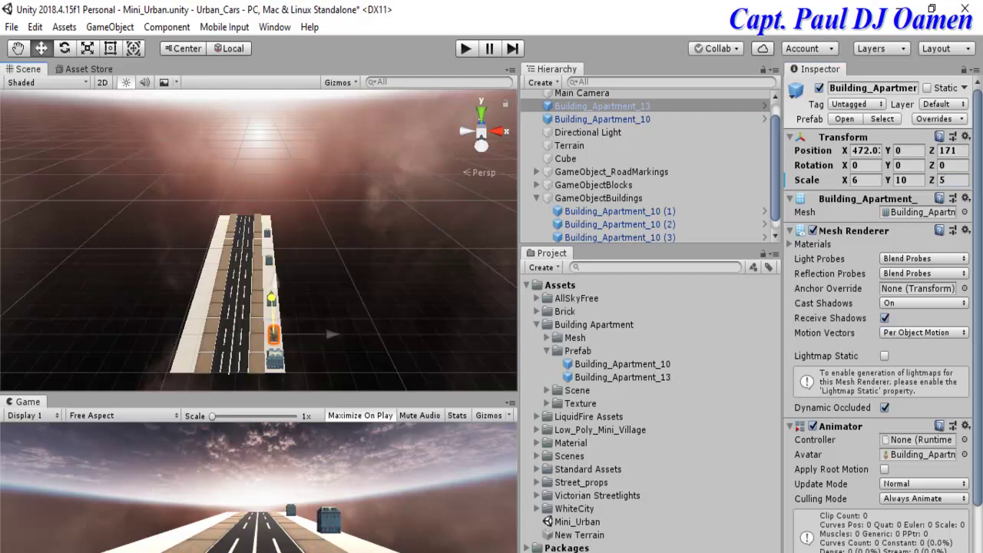
# Step: Duplicate Building_Apartment_13, place the copy farther along the roadside at Z 283, and run the game view to check it
pyautogui.moveTo(271, 299); pyautogui.dragTo(271, 282)
pyautogui.hotkey('ctrl', 'd')
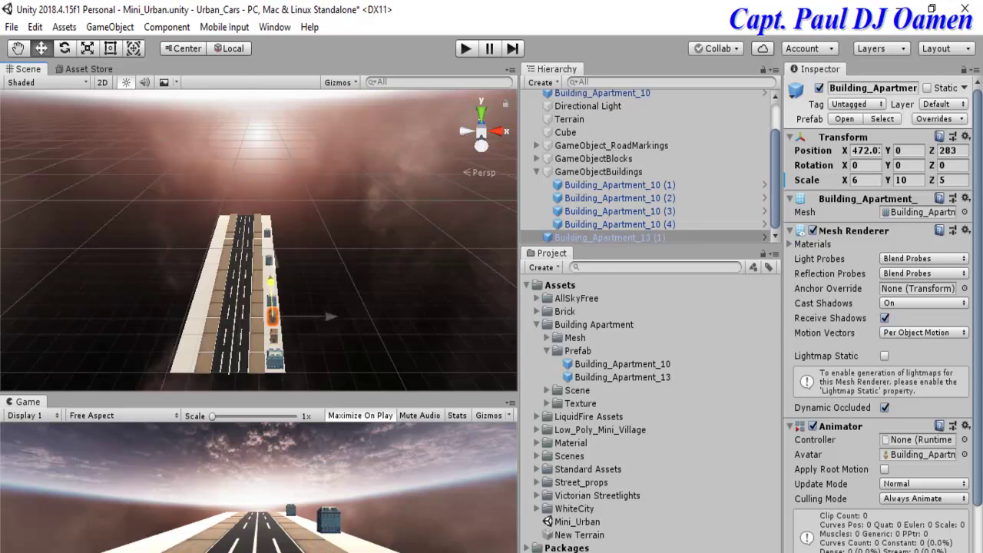
pyautogui.hotkey('ctrl', 'p')
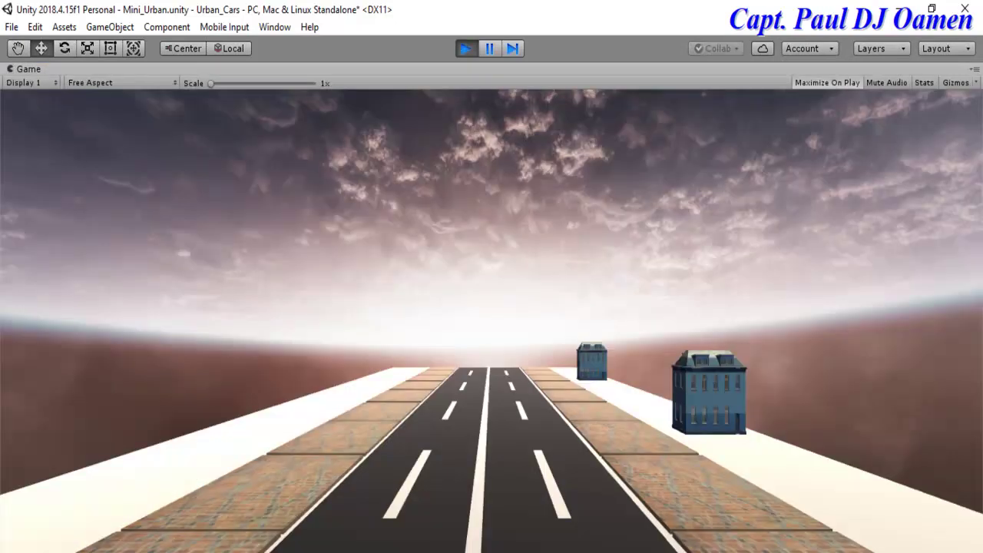
pyautogui.hotkey('ctrl', 'p')
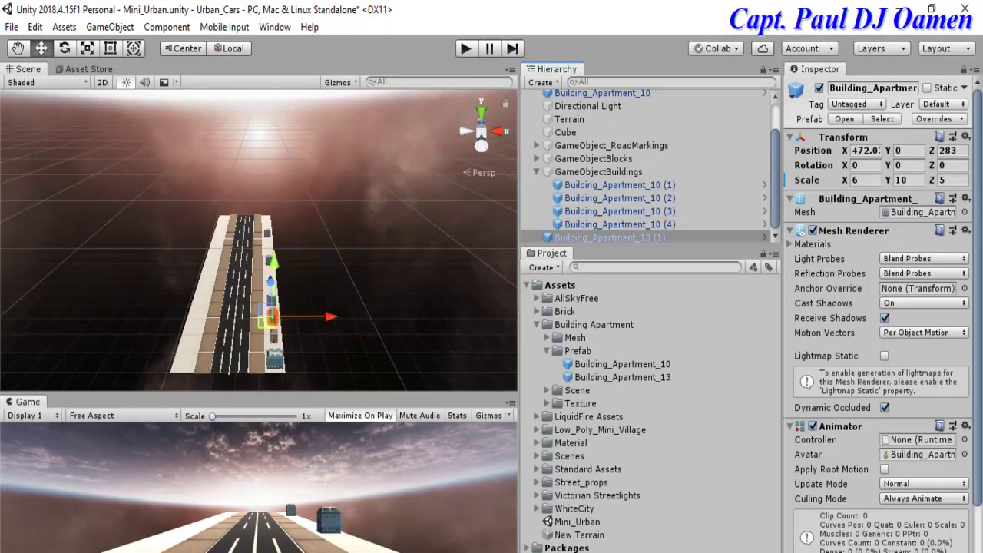
# Step: Duplicate Building_Apartment_13 (1), place the new copy farther down the roadside at Z 656, and check it in Play mode
pyautogui.hotkey('shift', 'd')
pyautogui.click(273, 316)
pyautogui.hotkey('ctrl', 'd')
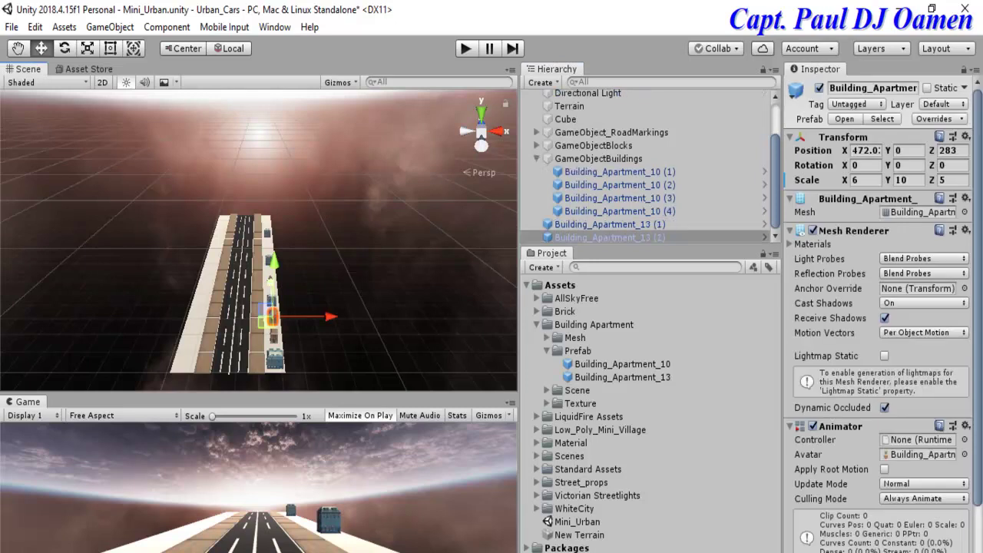
pyautogui.moveTo(270, 281); pyautogui.dragTo(269, 254)
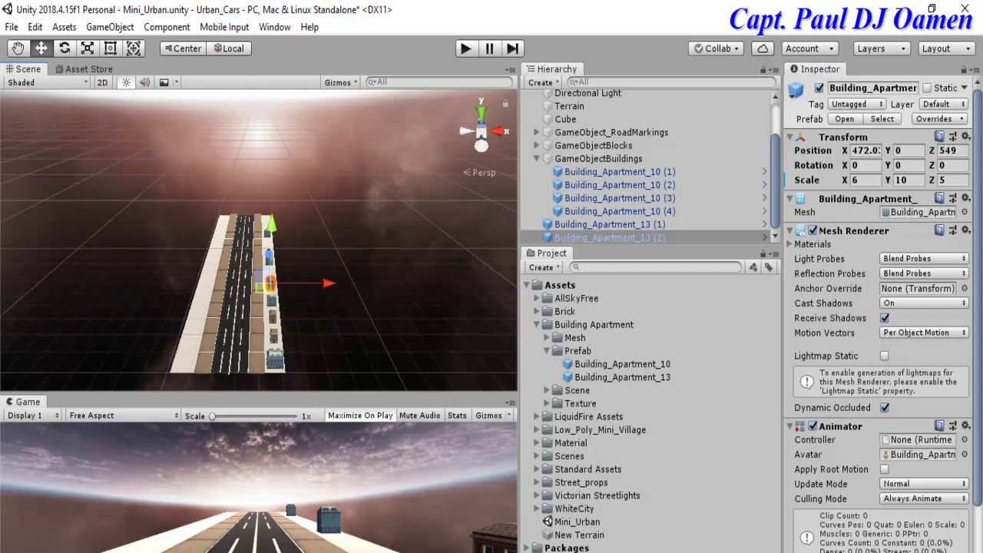
pyautogui.hotkey('ctrl', 'p')
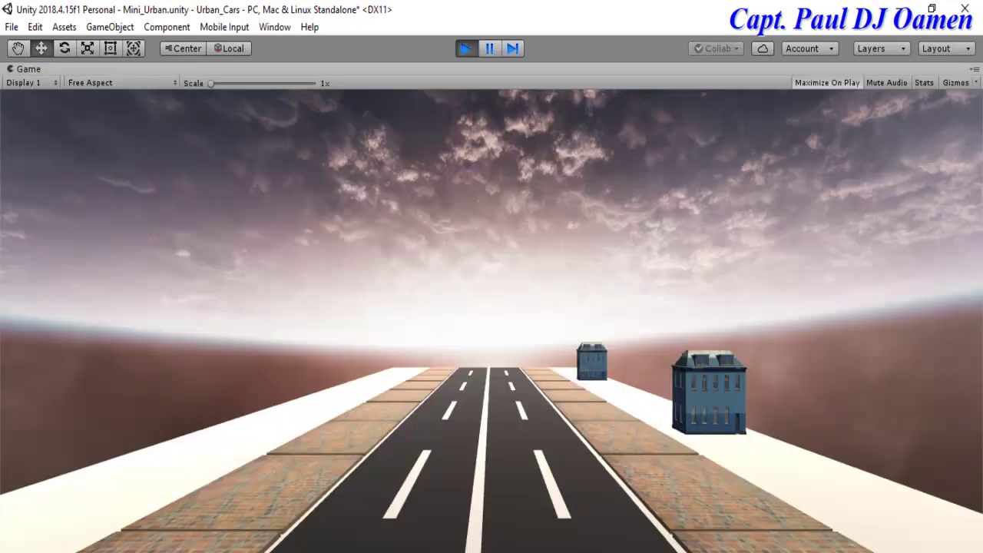
pyautogui.hotkey('ctrl', 'p')
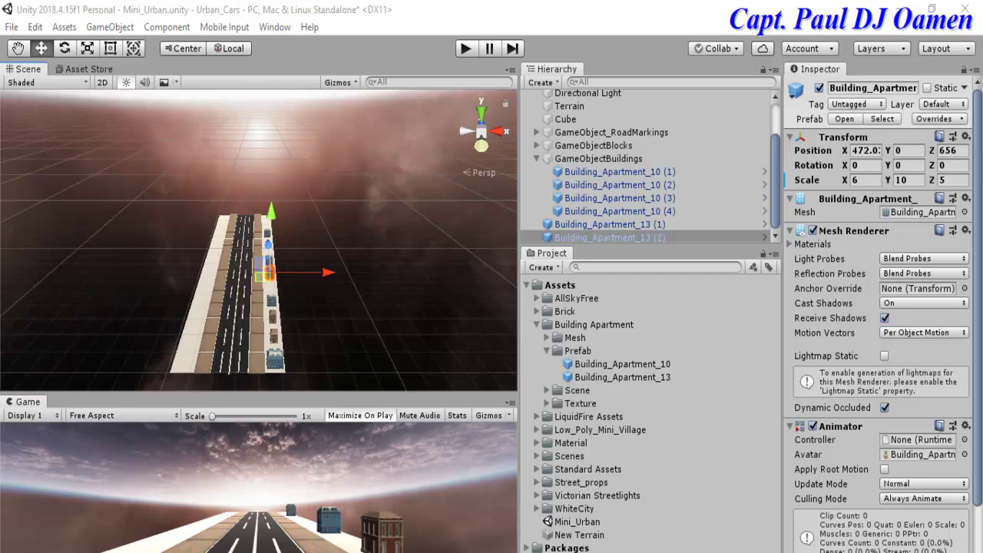
pyautogui.hotkey('ctrl', 'p')
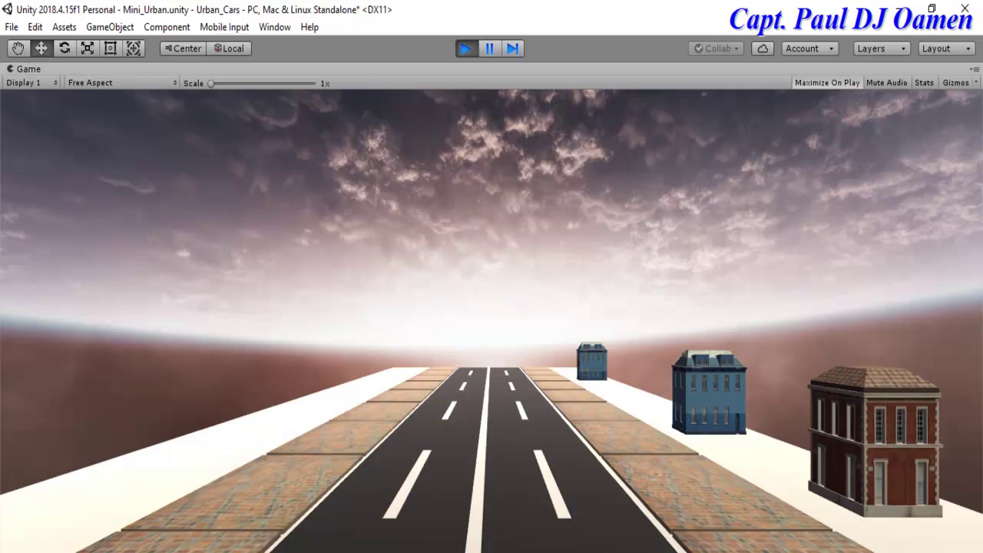
pyautogui.hotkey('ctrl', 'p')
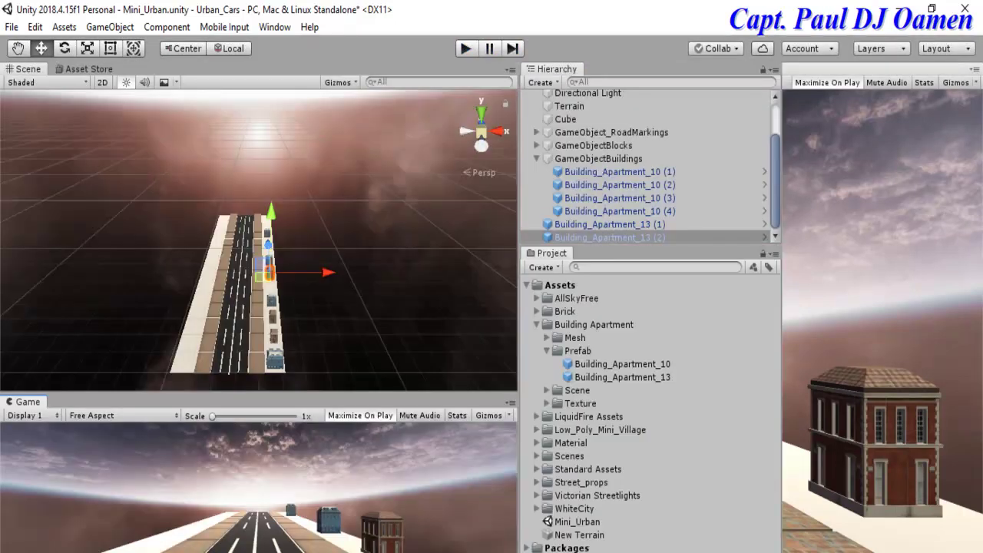
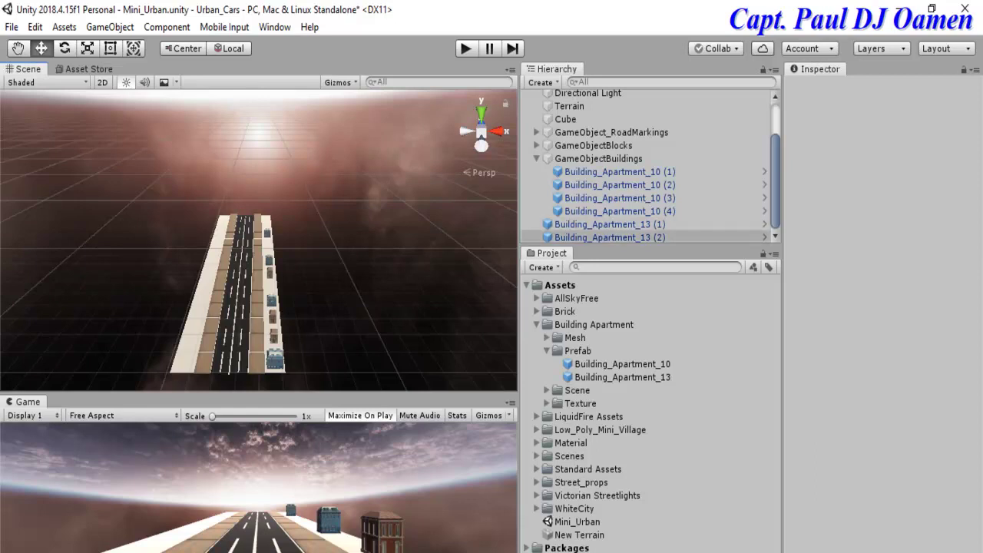
# Step: Make Building_Apartment_13 (1) and Building_Apartment_13 (2) children of GameObjectBuildings
pyautogui.click(610, 238)
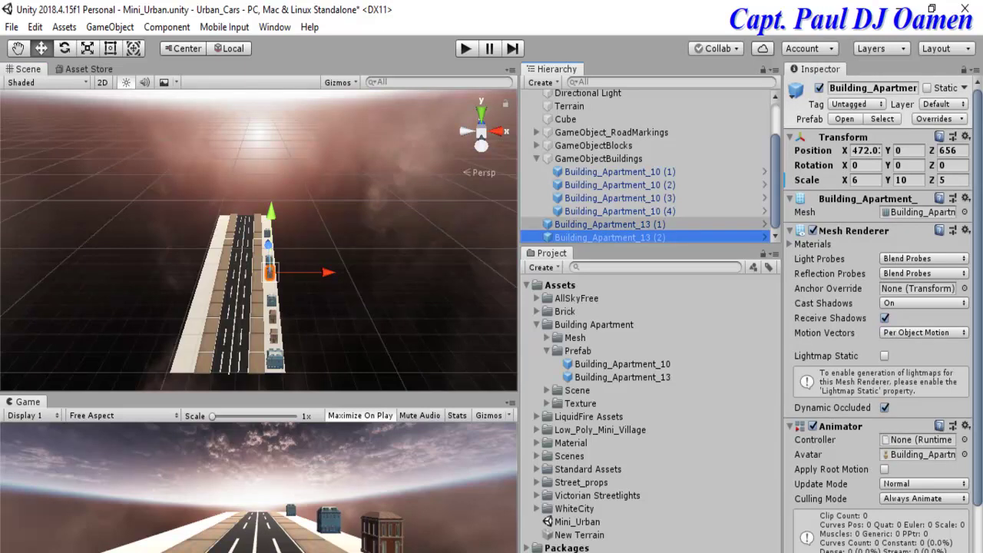
pyautogui.keyDown('ctrl'); pyautogui.click(610, 224); pyautogui.keyUp('ctrl')
pyautogui.moveTo(610, 224); pyautogui.dragTo(599, 158)
# Step: Duplicate the six buildings inside GameObjectBuildings and move the copies across to the opposite side of the road
pyautogui.keyDown('shift'); pyautogui.click(614, 172); pyautogui.keyUp('shift')
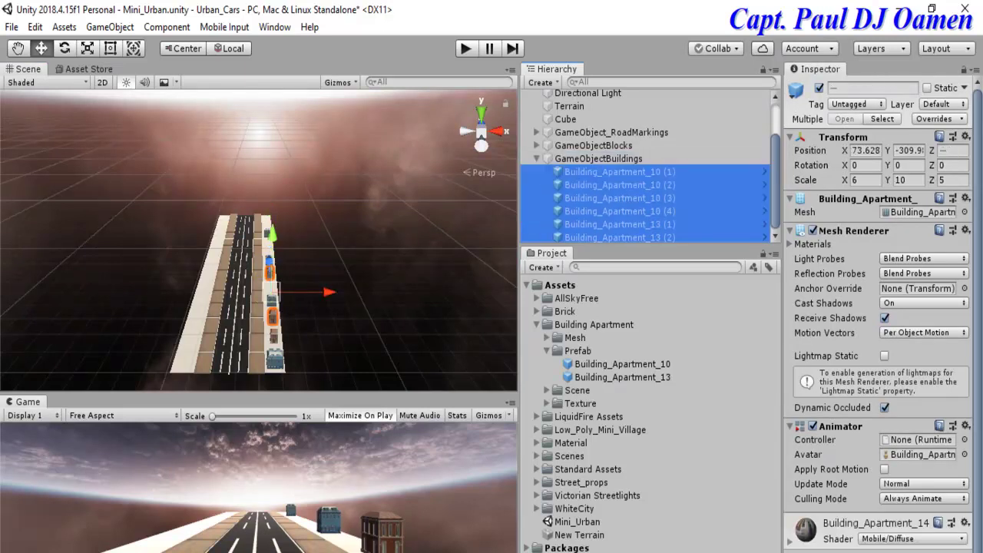
pyautogui.rightClick(636, 171)
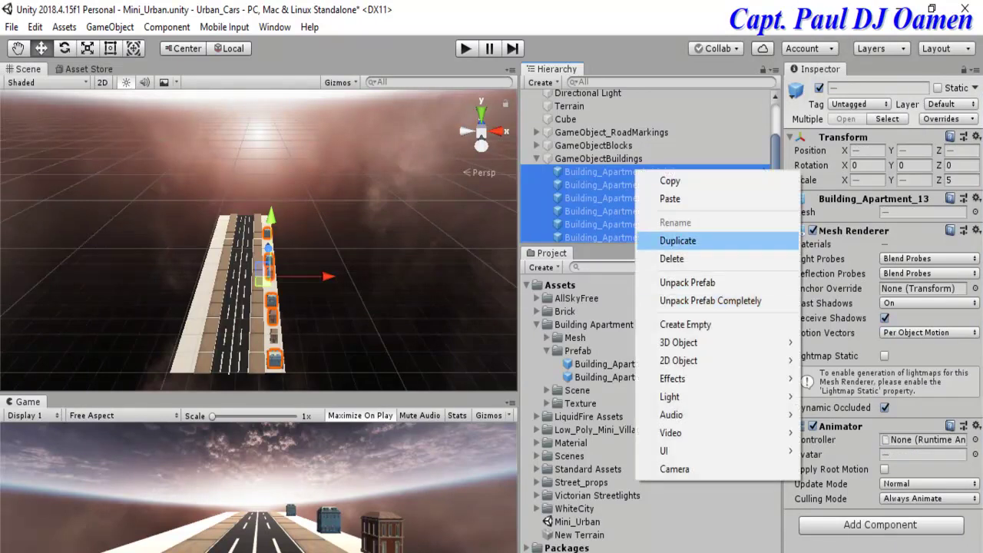
pyautogui.click(678, 241)
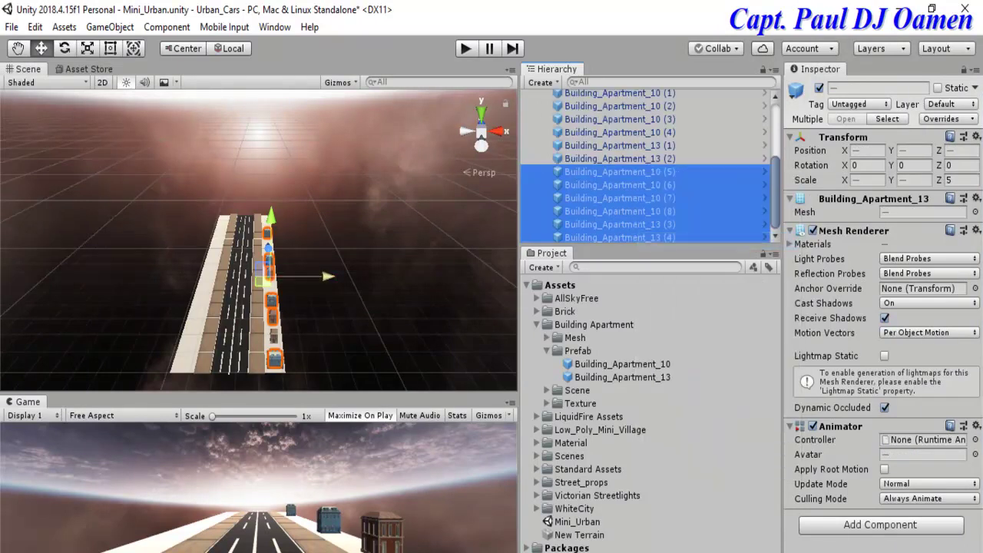
pyautogui.moveTo(327, 275); pyautogui.dragTo(265, 275)
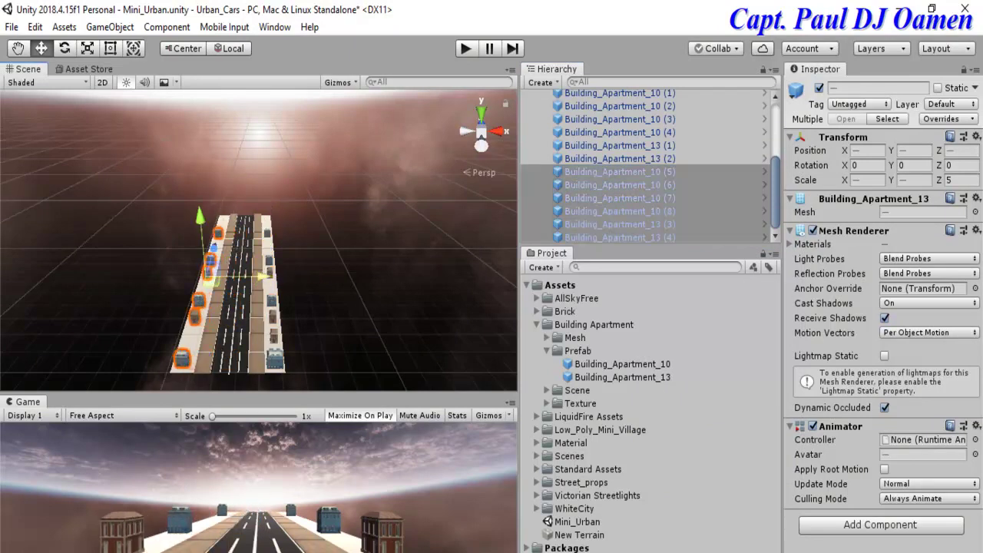
# Step: Shift the six duplicated buildings farther along the road to stagger them, and check both rows in Play mode
pyautogui.moveTo(213, 250); pyautogui.dragTo(221, 219)
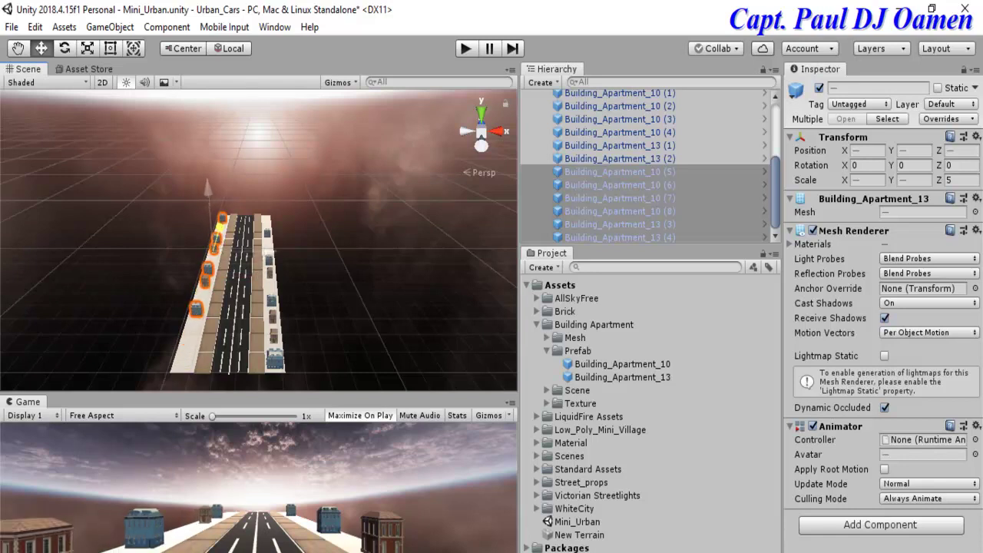
pyautogui.moveTo(221, 219); pyautogui.dragTo(222, 218)
pyautogui.hotkey('ctrl', 'p')
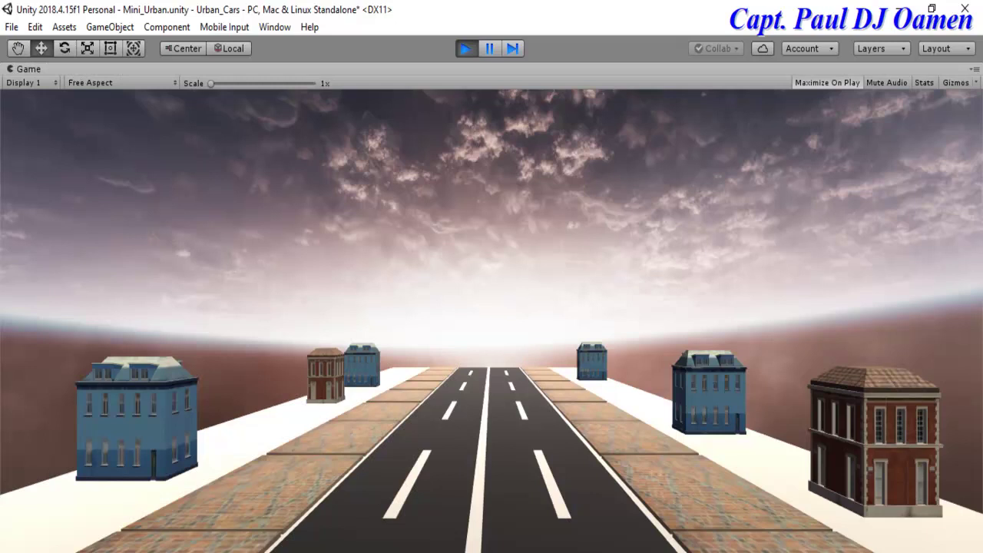
pyautogui.hotkey('ctrl', 'p')
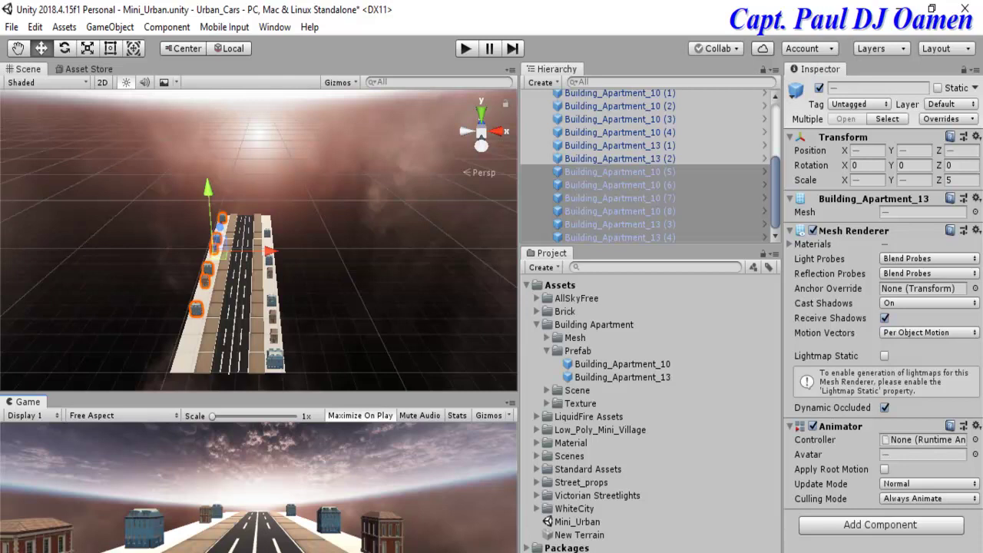
# Step: Place prefab 12 from the WhiteCity Prefabs/Buildings folder on the white strip left of the road, among the duplicated apartments
pyautogui.click(536, 508)
pyautogui.scroll(-2, 653, 407)
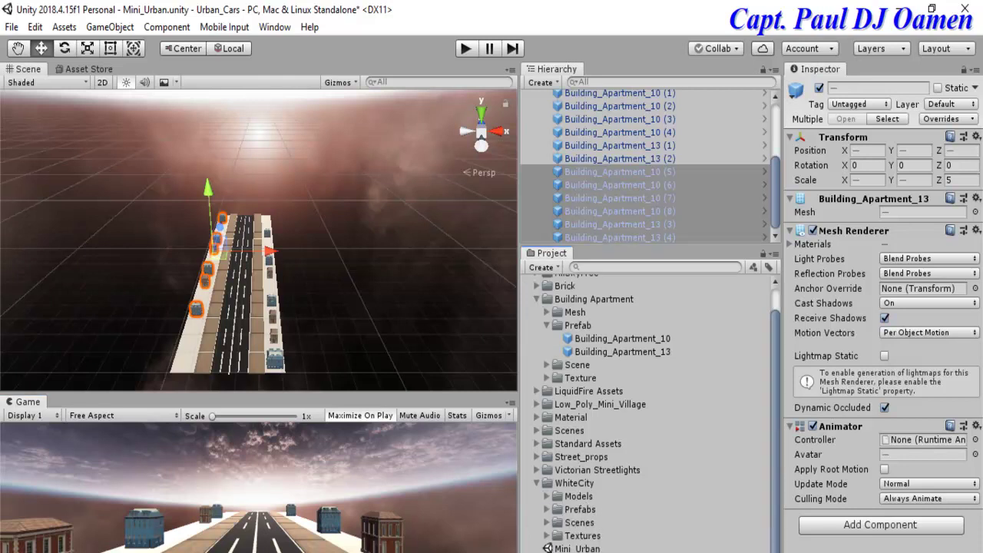
pyautogui.click(546, 509)
pyautogui.scroll(-2, 653, 407)
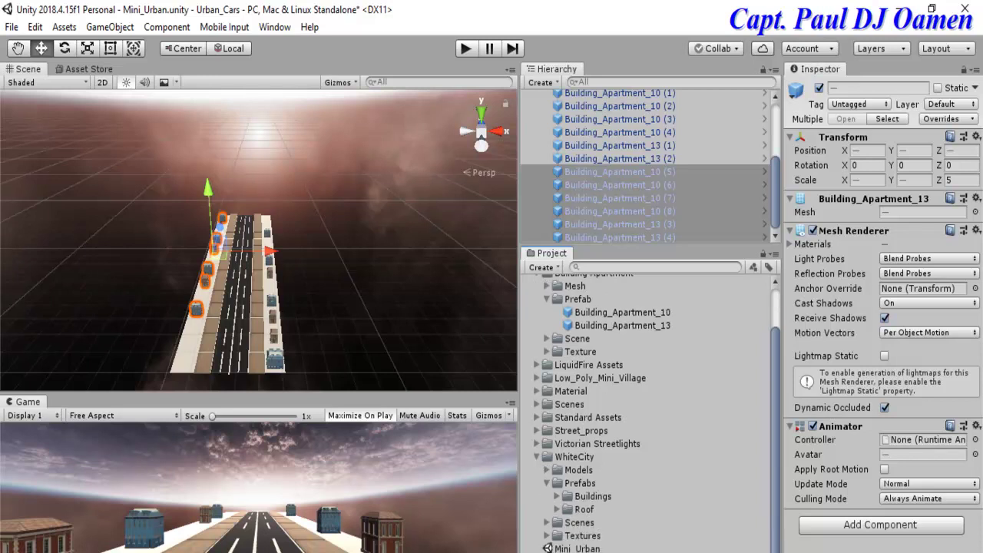
pyautogui.click(557, 496)
pyautogui.scroll(-5, 653, 407)
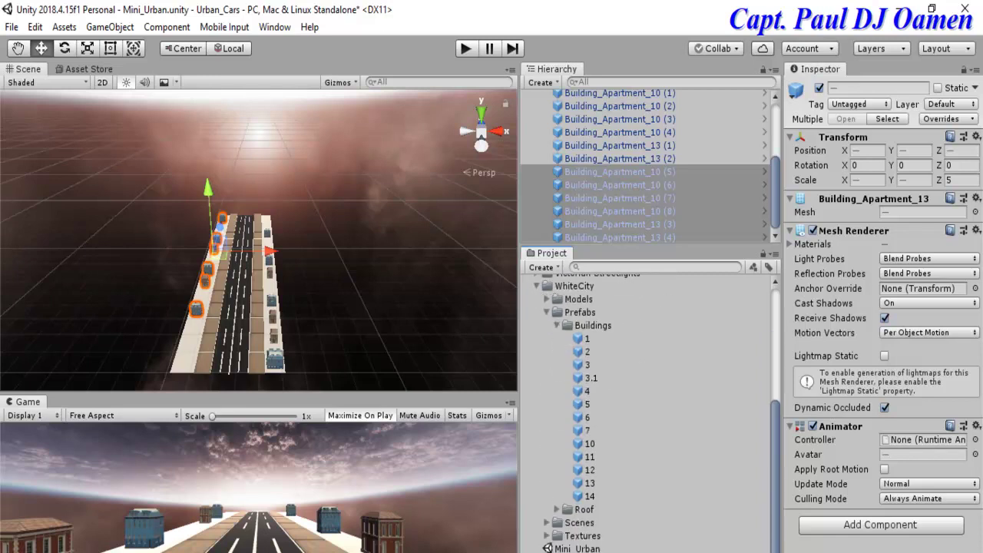
pyautogui.click(590, 470)
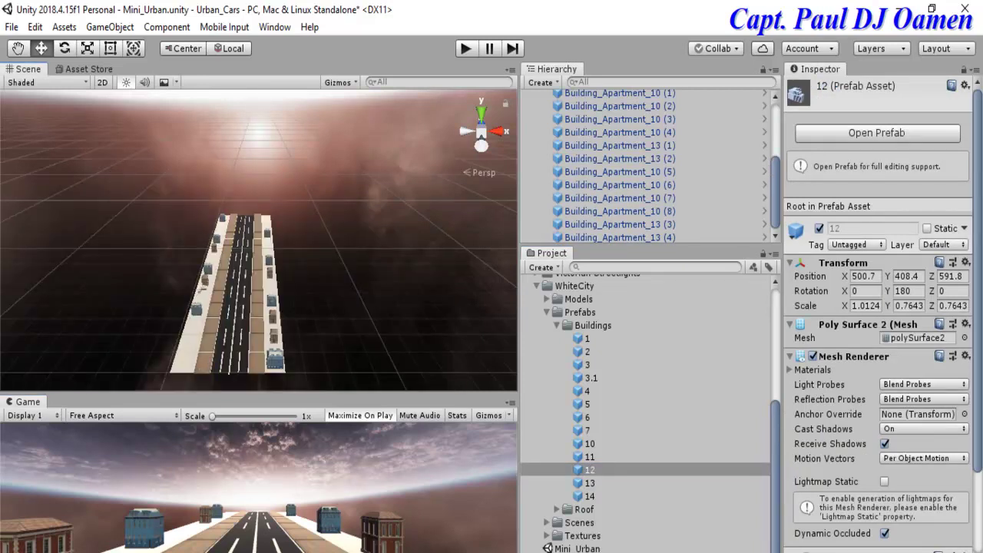
pyautogui.click(204, 286)
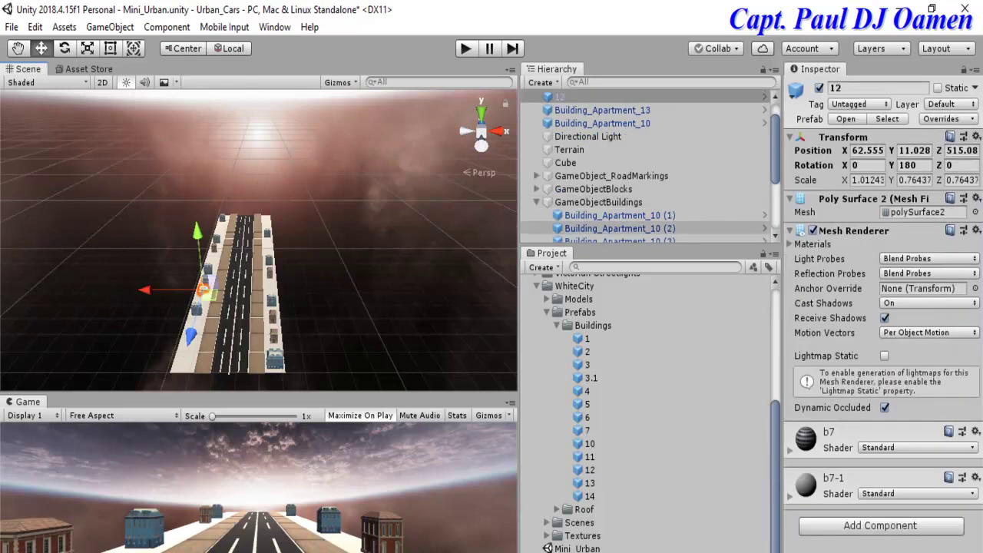
# Step: Scale building 12 to X 1.7 and Y 2, and check the scene in Play mode
pyautogui.click(867, 180)
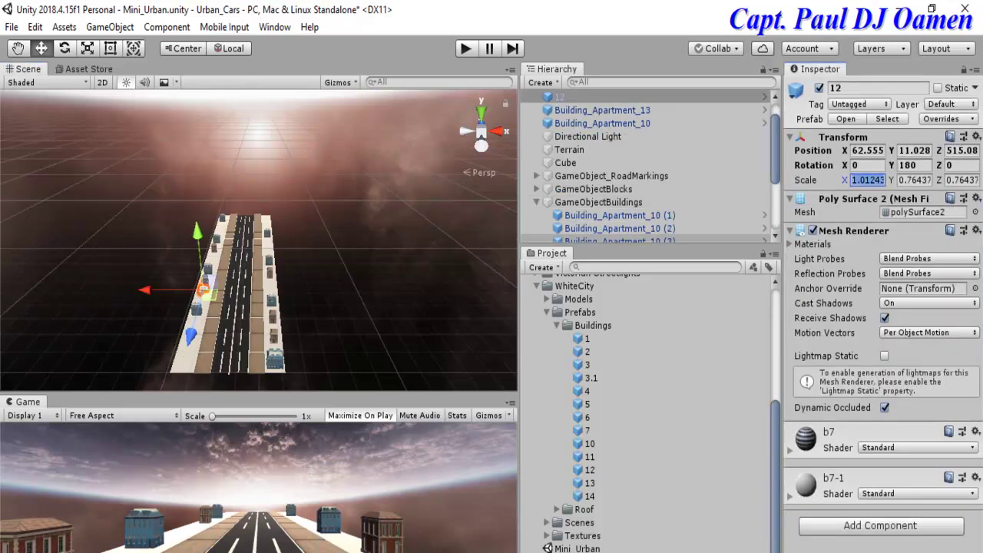
pyautogui.write('3')
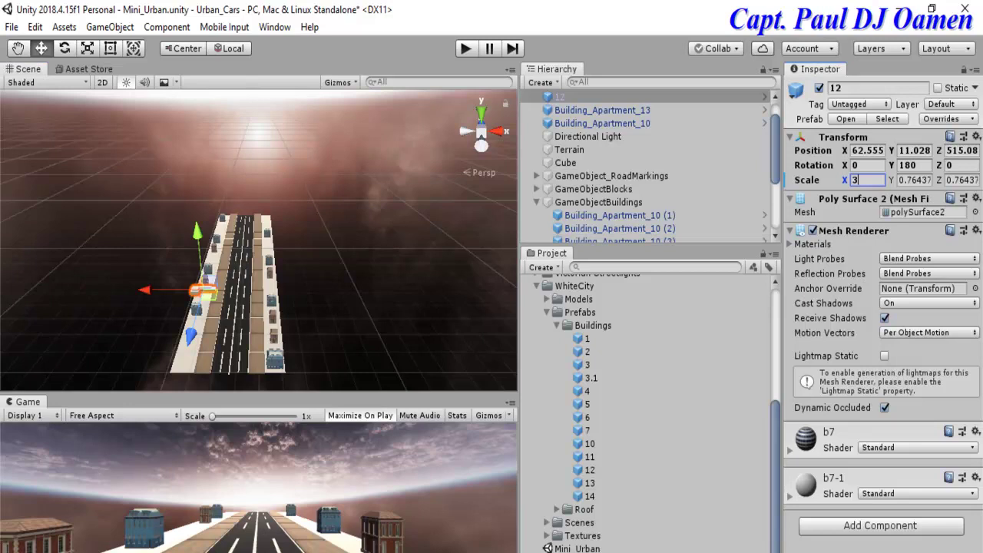
pyautogui.hotkey('ctrl', 'a')
pyautogui.write('2')
pyautogui.press('Return')
pyautogui.write('1.7')
pyautogui.press('Tab')
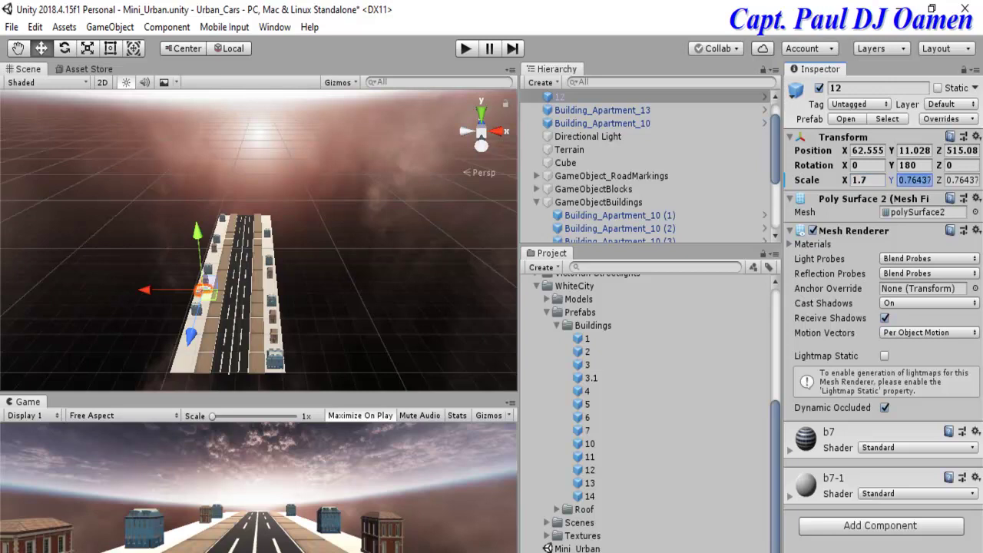
pyautogui.write('2')
pyautogui.hotkey('ctrl', 'p')
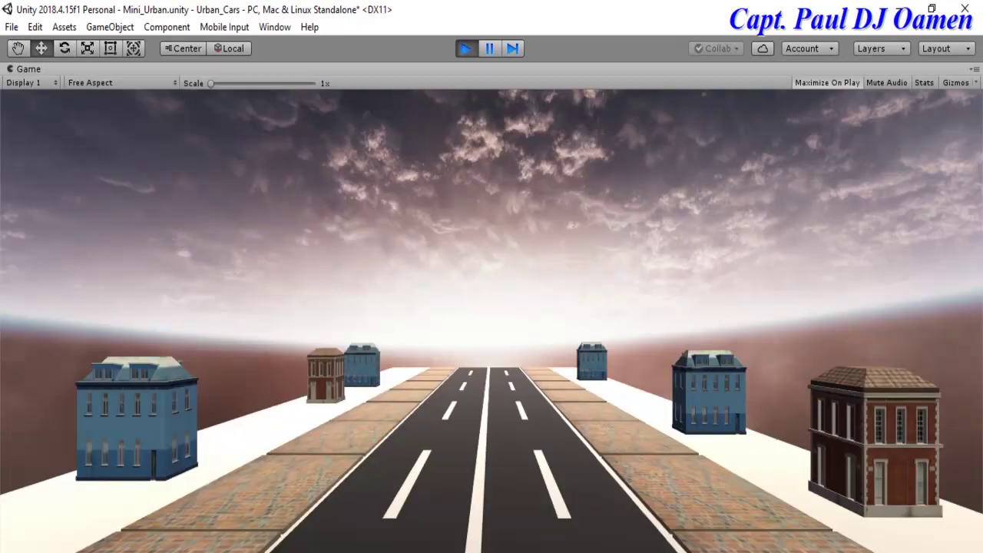
pyautogui.hotkey('ctrl', 'p')
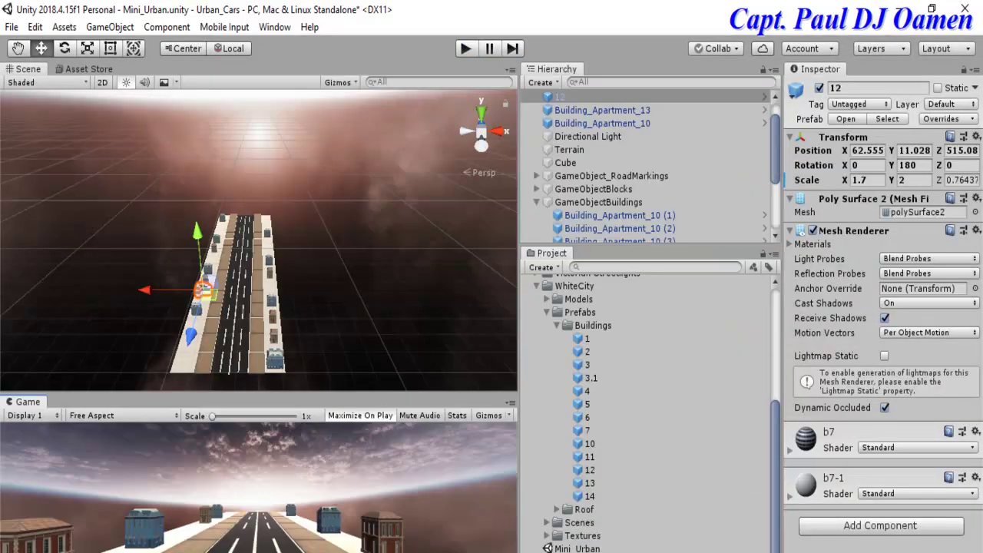
# Step: Move building 12 farther along the roadside to Z 870 and check its placement in Play mode
pyautogui.moveTo(190, 335); pyautogui.dragTo(202, 293)
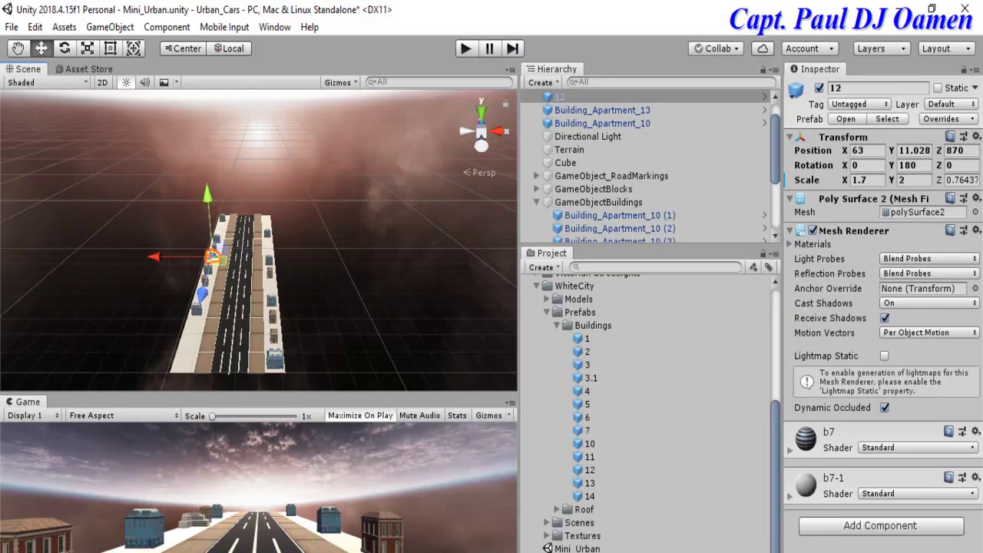
pyautogui.hotkey('ctrl', 'p')
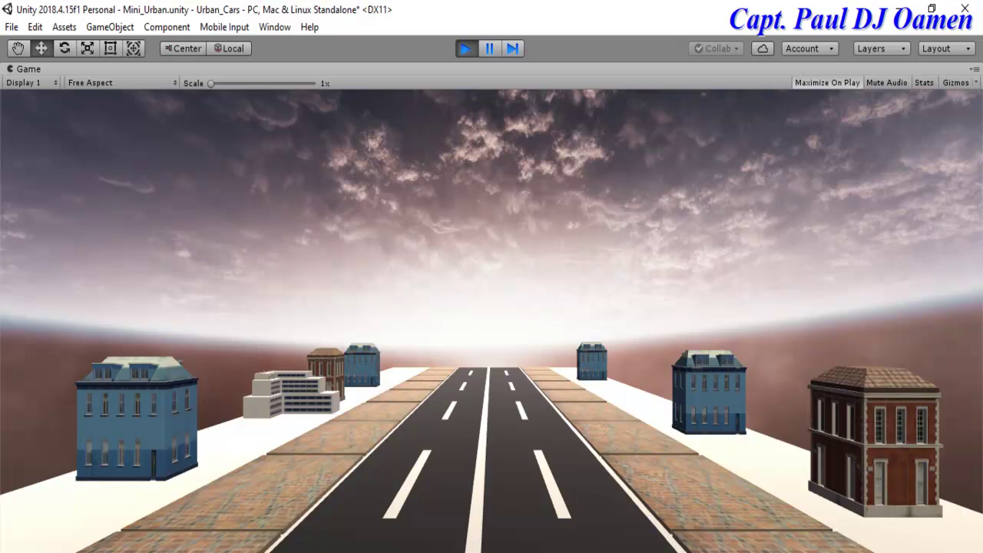
pyautogui.hotkey('ctrl', 'p')
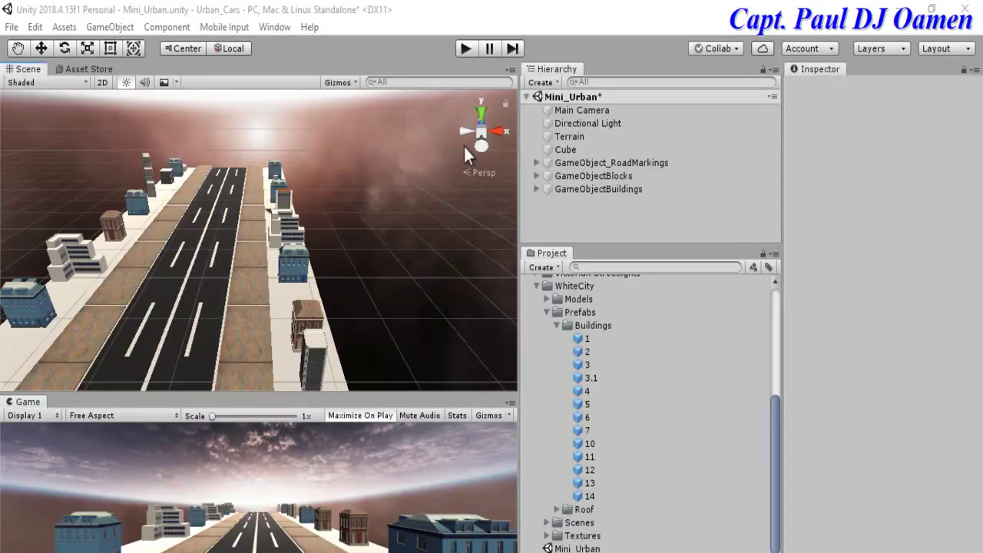
# Step: Play-test the street with buildings on both sides and collapse the WhiteCity folder in the project assets
pyautogui.click(466, 48)
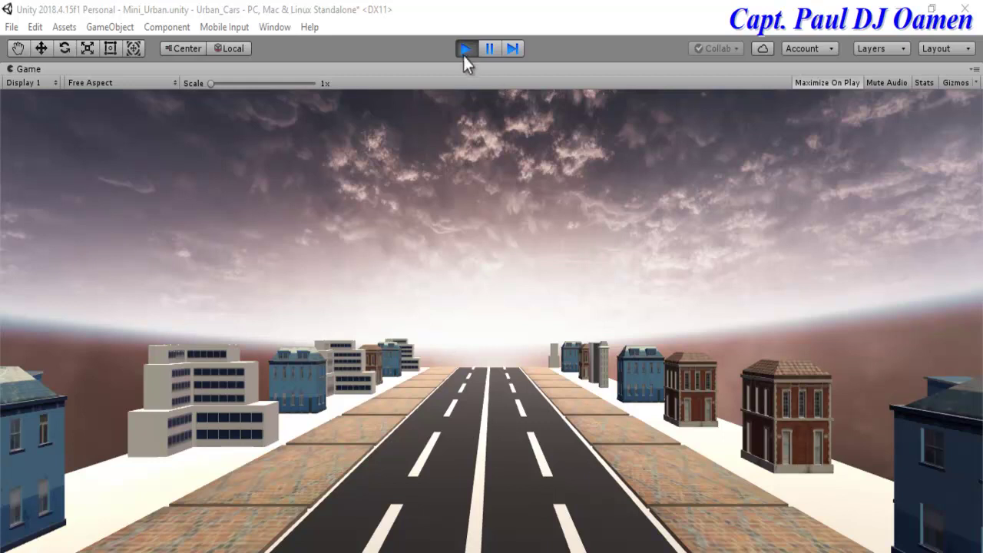
pyautogui.click(464, 50)
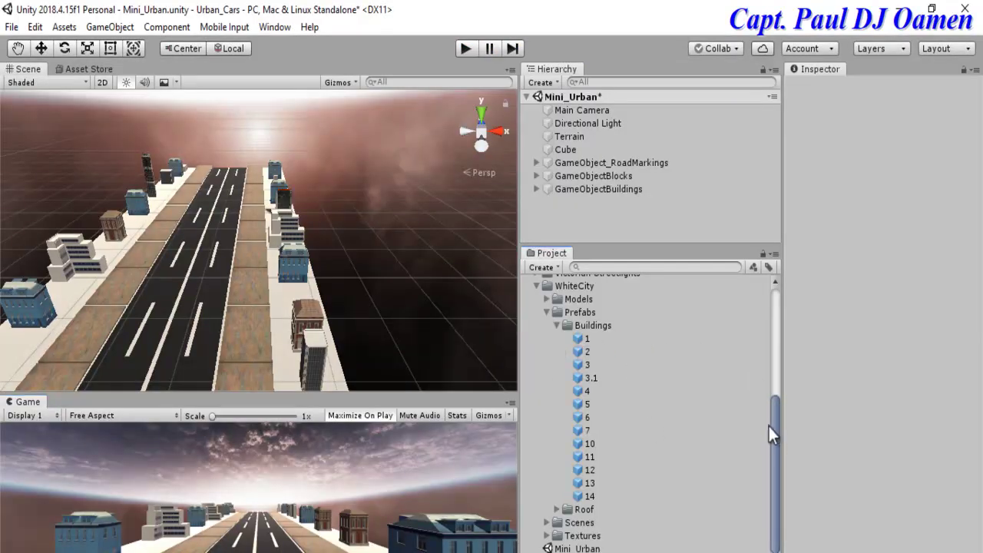
pyautogui.moveTo(771, 433); pyautogui.dragTo(763, 316)
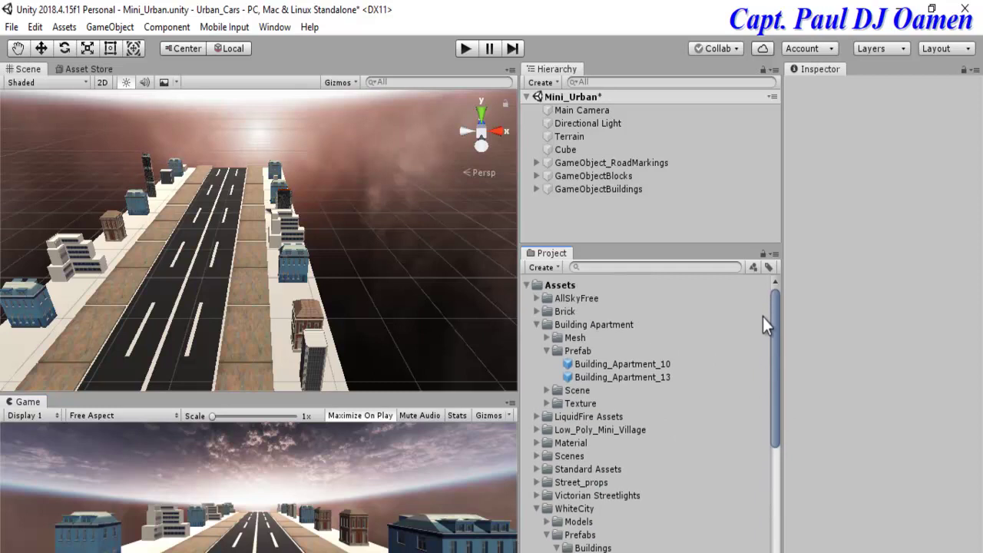
pyautogui.click(537, 509)
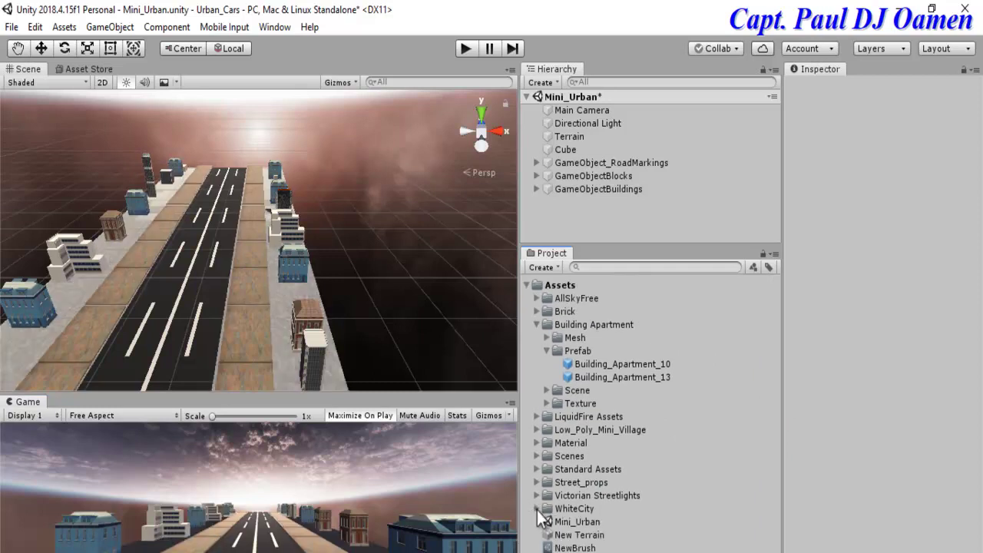
# Step: Place the Car prefab from Standard Assets/Vehicles/Car/Prefabs in the right-hand lane of the road
pyautogui.click(536, 469)
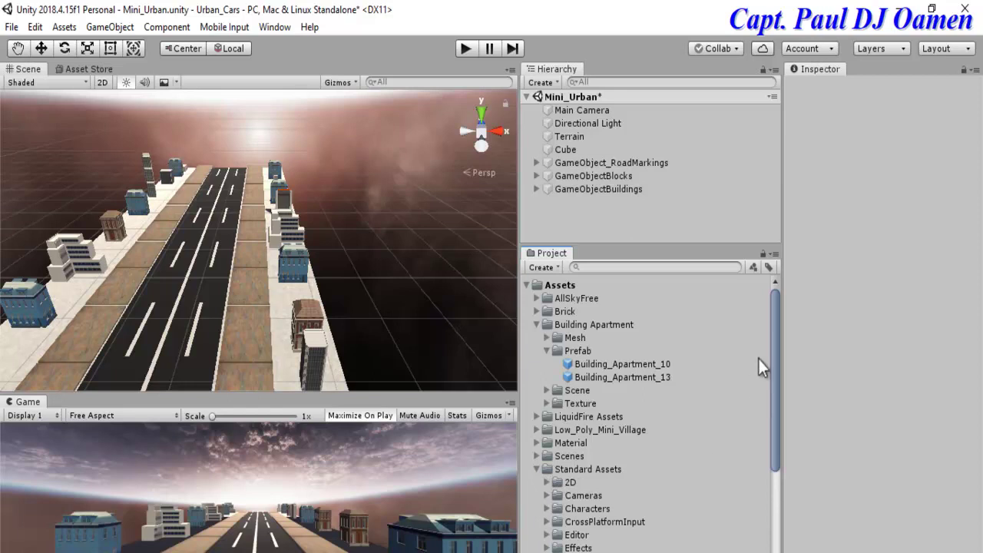
pyautogui.moveTo(775, 316); pyautogui.dragTo(764, 425)
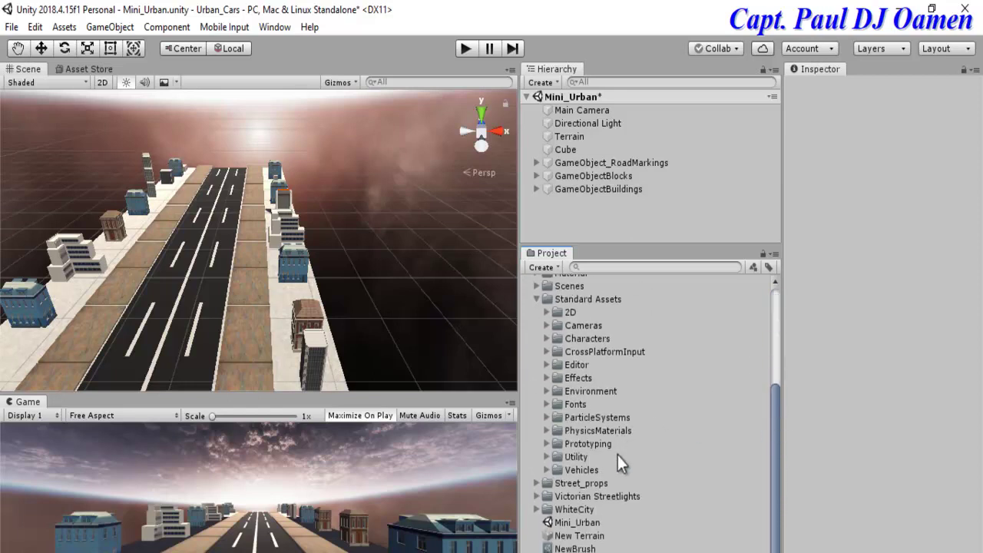
pyautogui.click(547, 470)
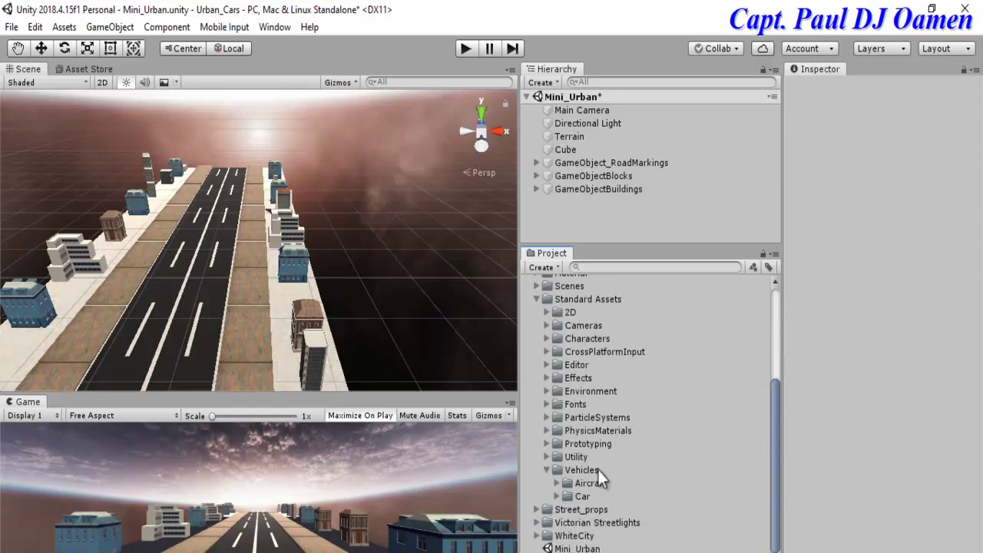
pyautogui.scroll(-2, 763, 446)
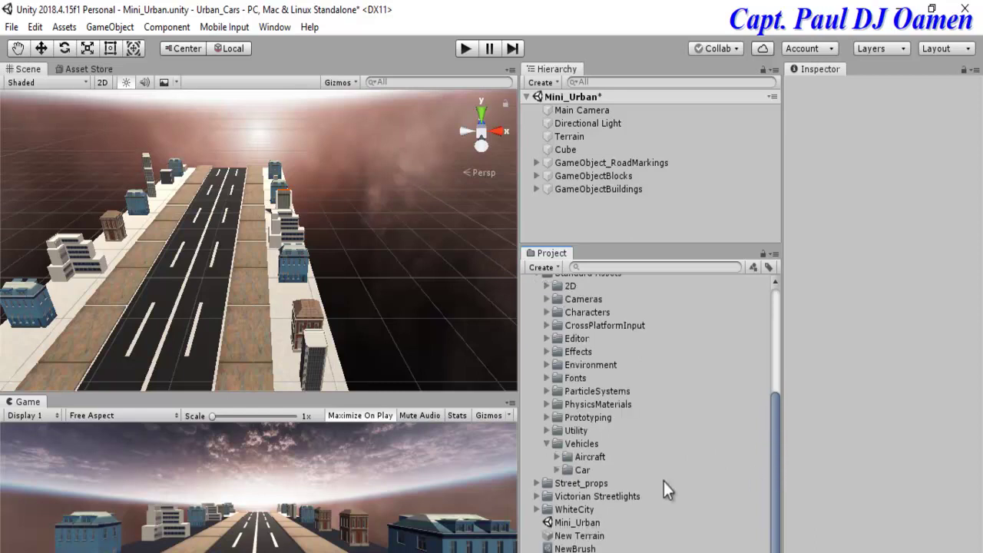
pyautogui.click(558, 470)
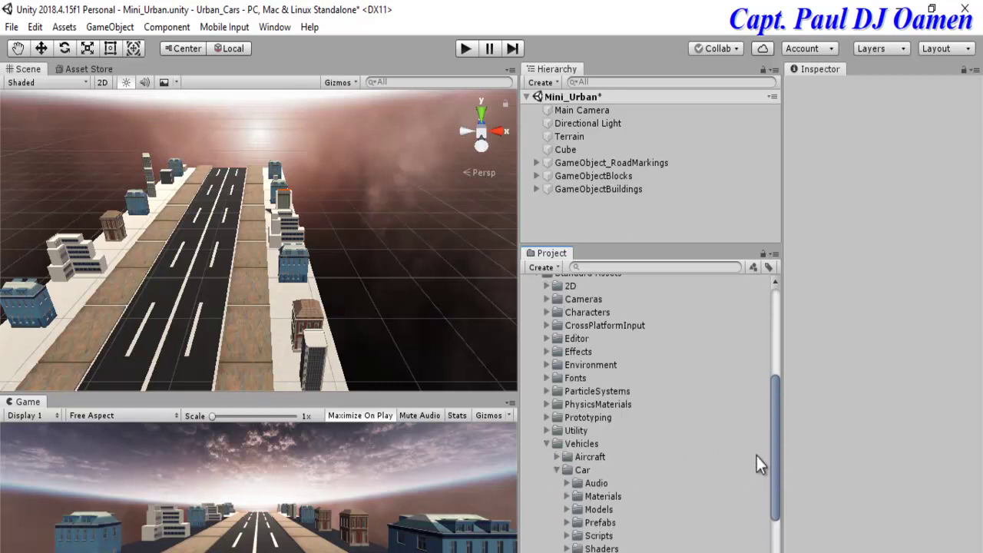
pyautogui.moveTo(772, 396); pyautogui.dragTo(776, 467)
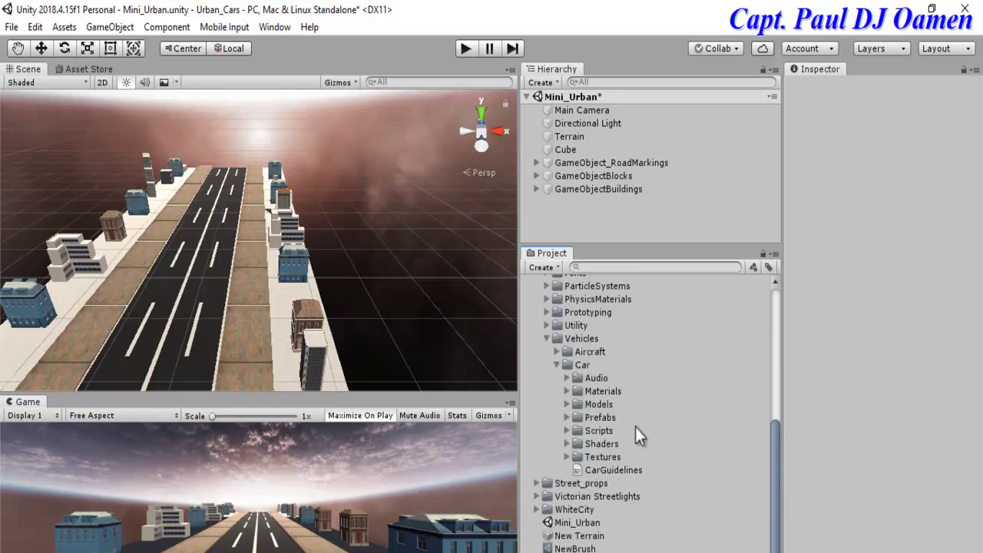
pyautogui.click(568, 417)
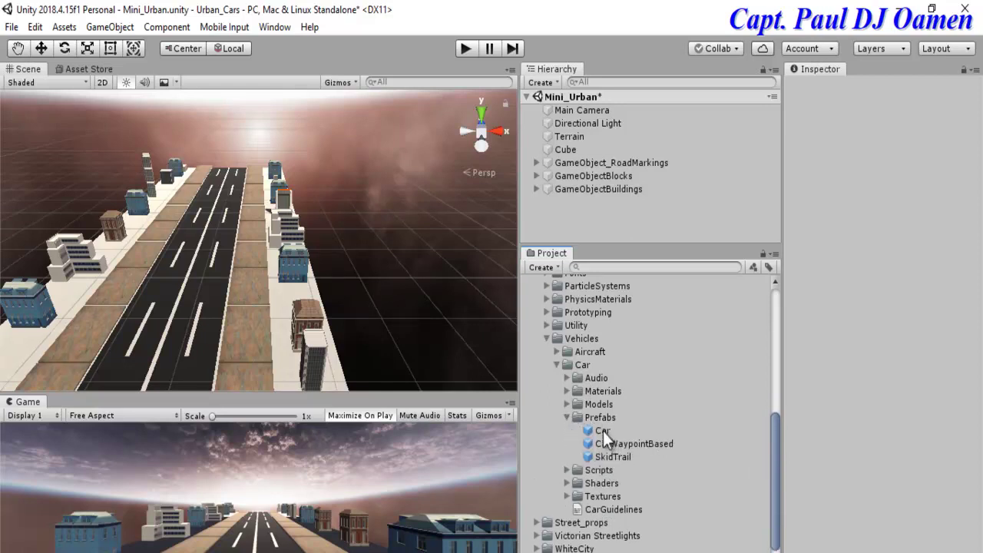
pyautogui.click(603, 431)
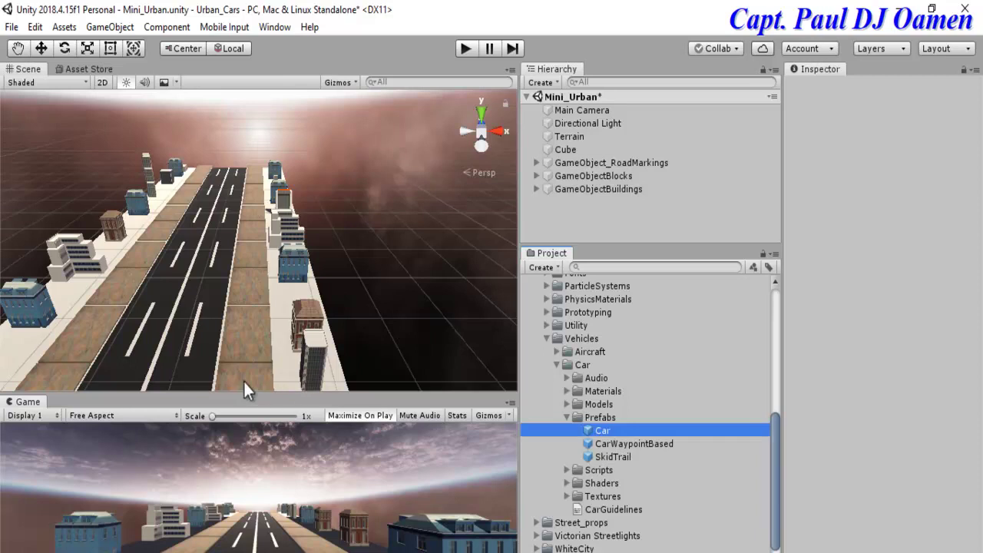
pyautogui.click(205, 347)
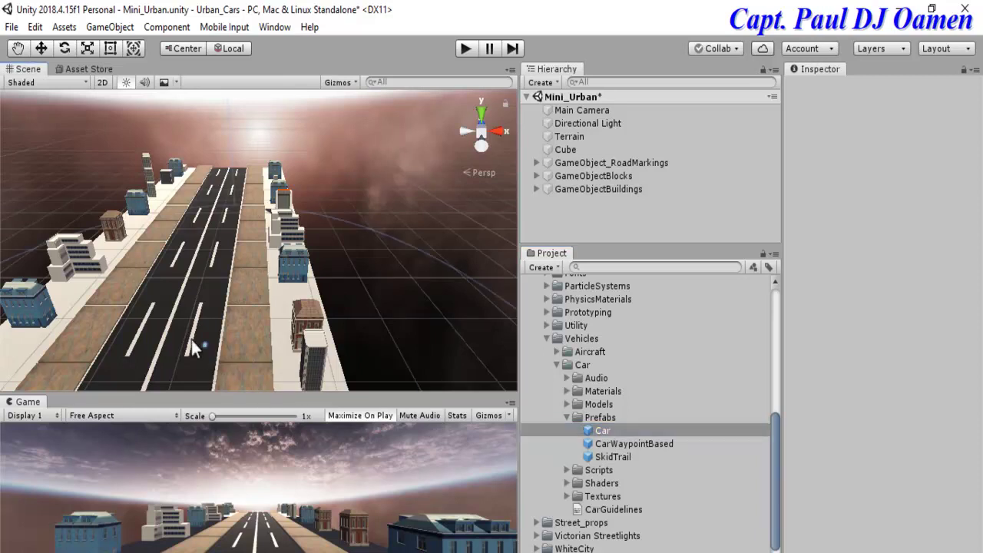
pyautogui.moveTo(359, 324); pyautogui.dragTo(293, 328)
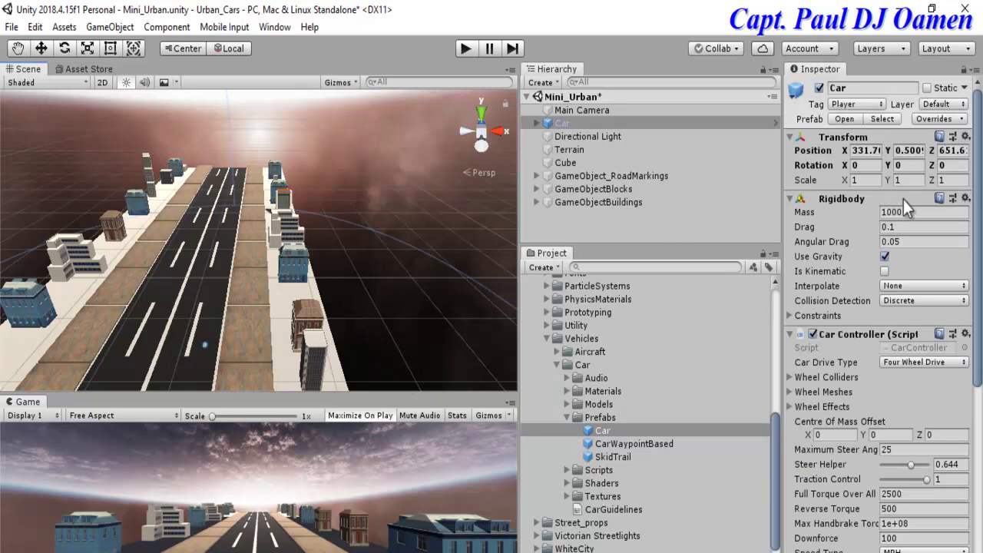
# Step: Scale the car to X 7, Y 9 and Z 9
pyautogui.click(864, 180)
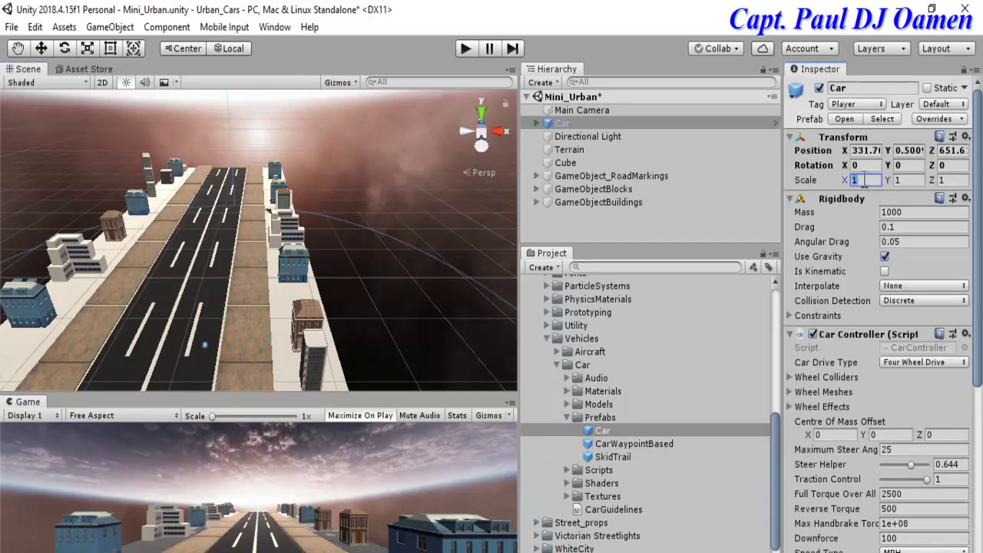
pyautogui.write('7')
pyautogui.click(917, 180)
pyautogui.write('8')
pyautogui.click(953, 180)
pyautogui.write('7')
pyautogui.press('BackSpace')
pyautogui.write('9')
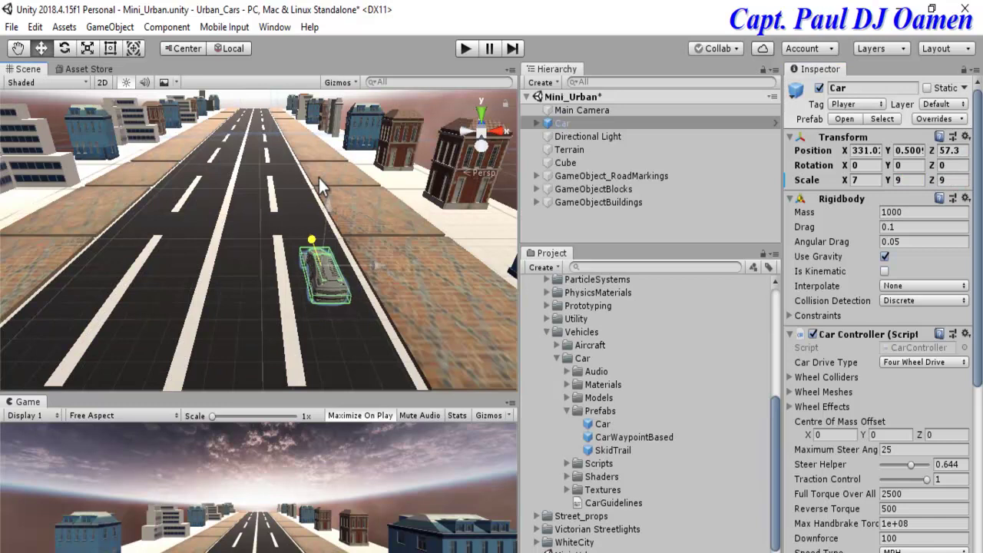
# Step: Move the car forward along its lane to Z 72.5, checking its placement in Play mode along the way
pyautogui.moveTo(318, 176); pyautogui.dragTo(317, 167)
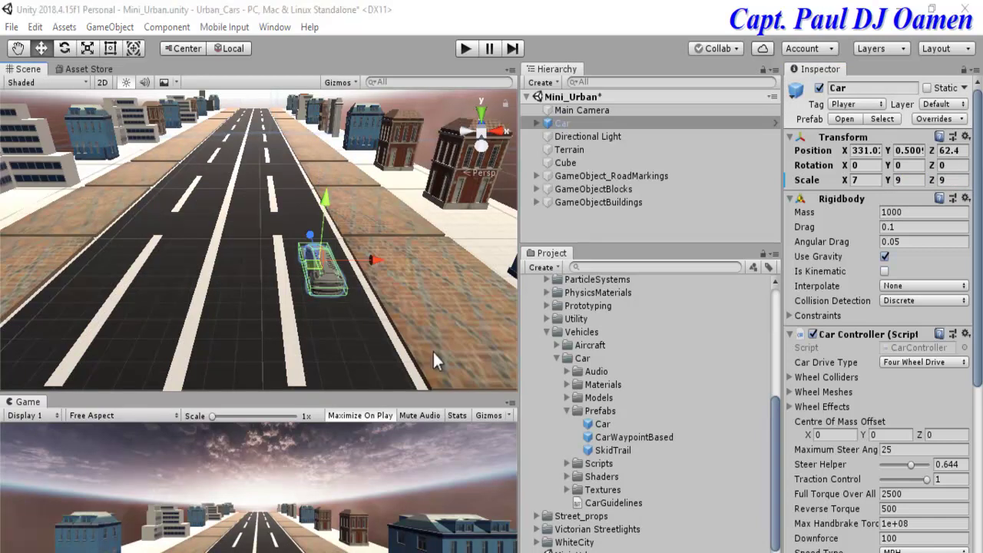
pyautogui.moveTo(310, 230); pyautogui.dragTo(309, 224)
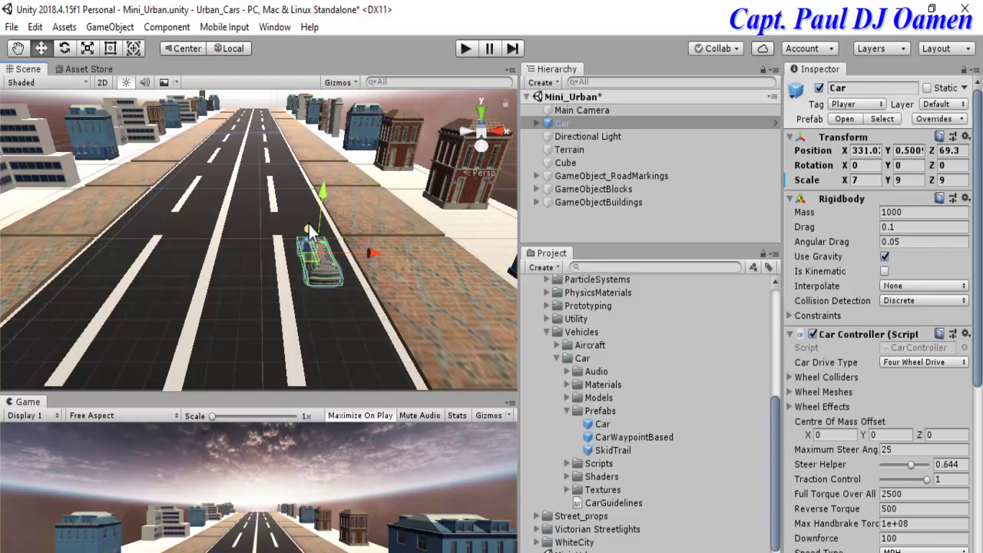
pyautogui.click(466, 46)
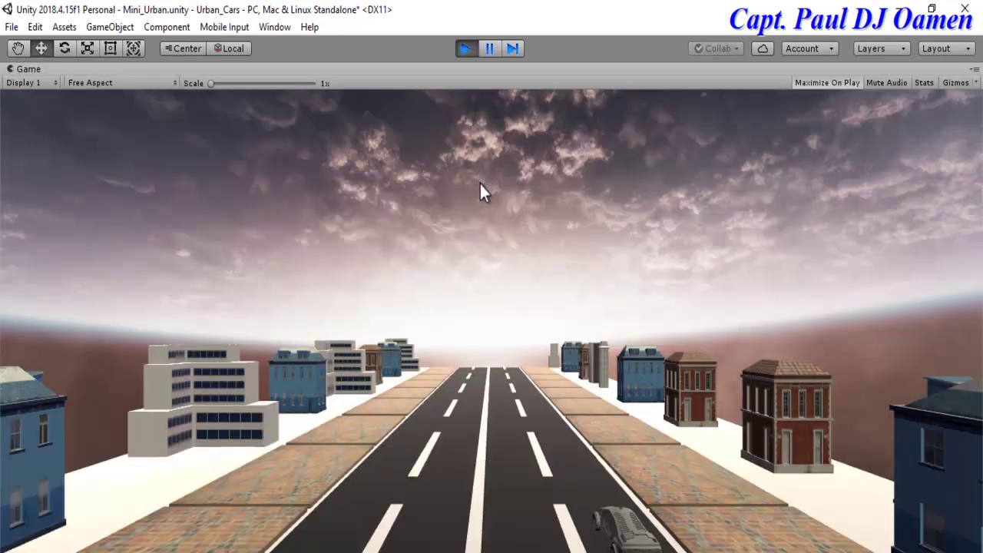
pyautogui.click(466, 49)
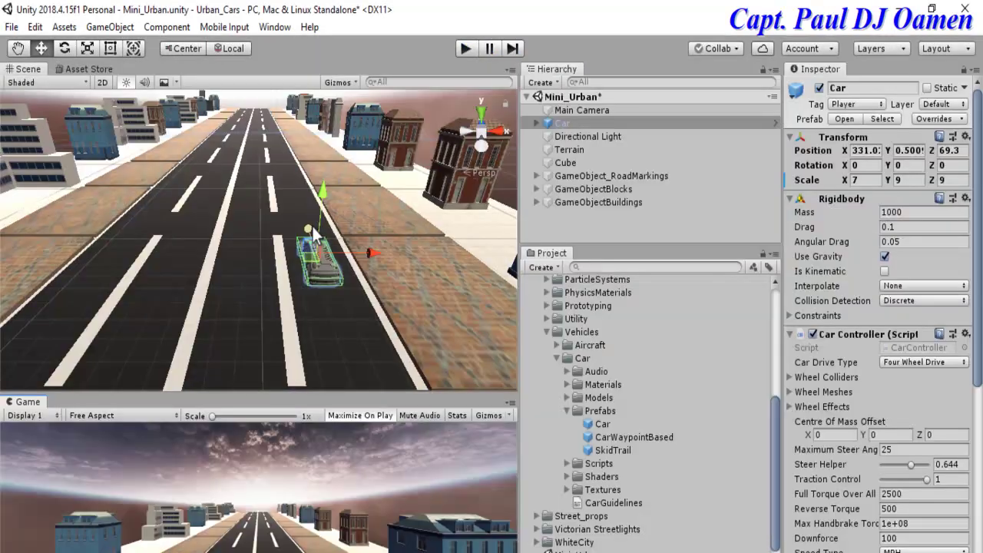
pyautogui.moveTo(310, 227); pyautogui.dragTo(309, 223)
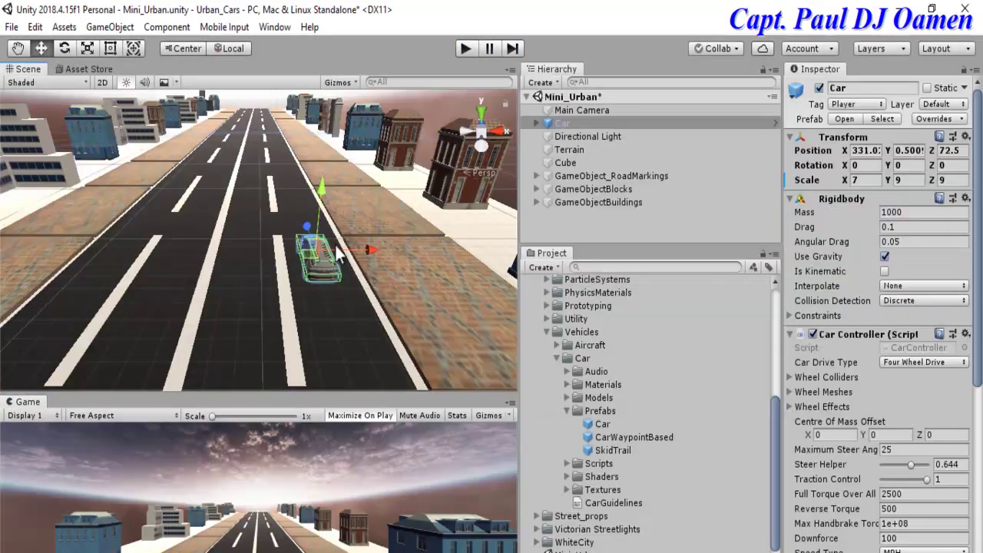
# Step: Create an empty game object named GameObjectCars and nest the car under it
pyautogui.click(551, 84)
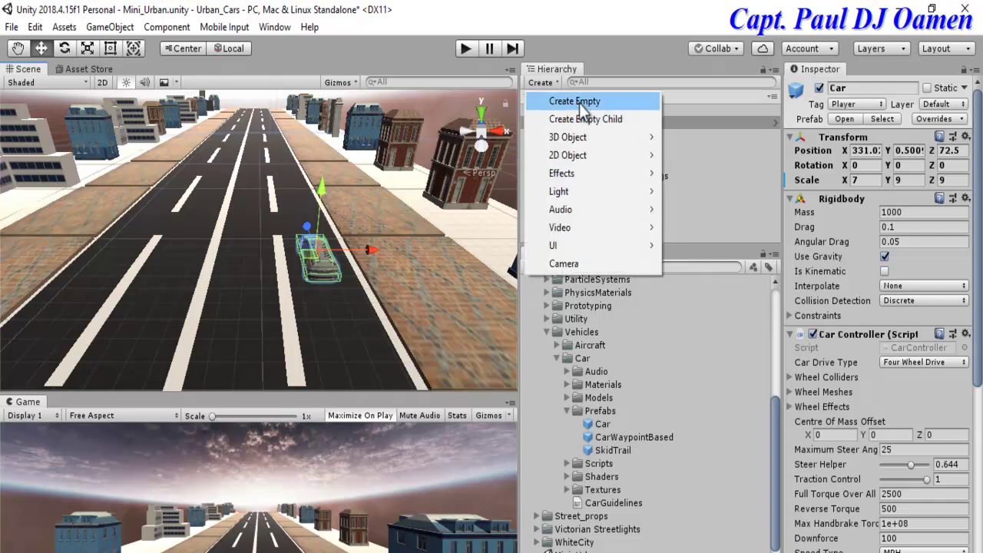
pyautogui.click(574, 101)
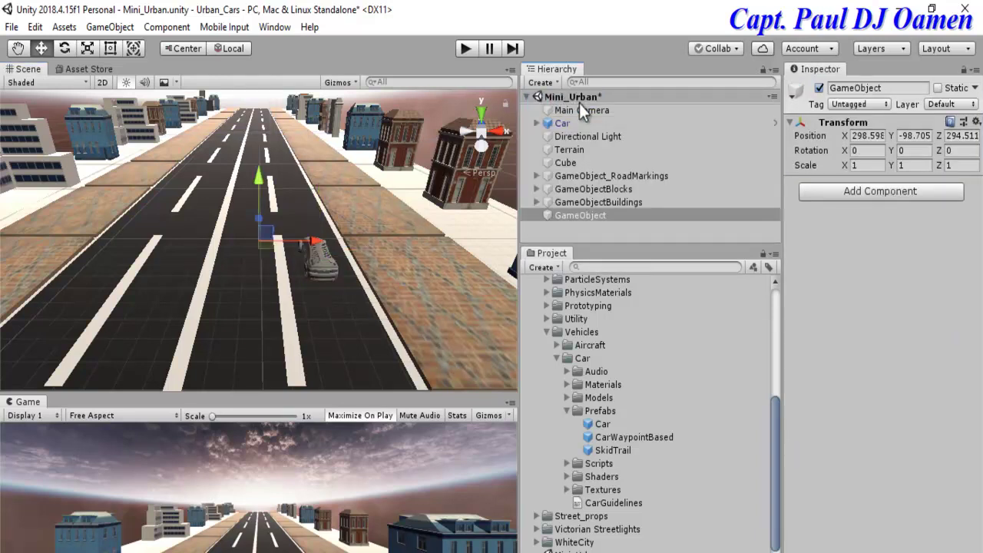
pyautogui.click(888, 88)
pyautogui.click(889, 87)
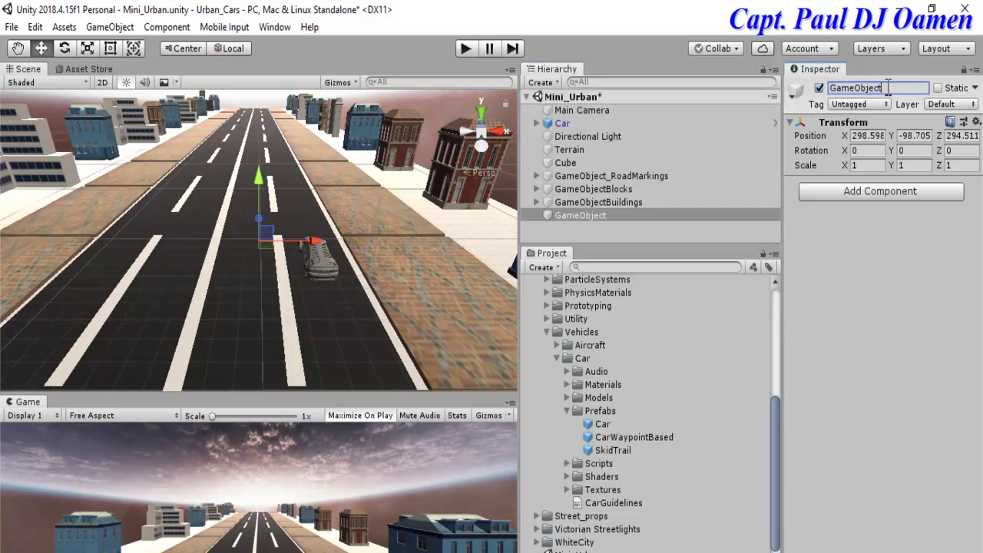
pyautogui.write('Cars')
pyautogui.press('Return')
pyautogui.click(329, 266)
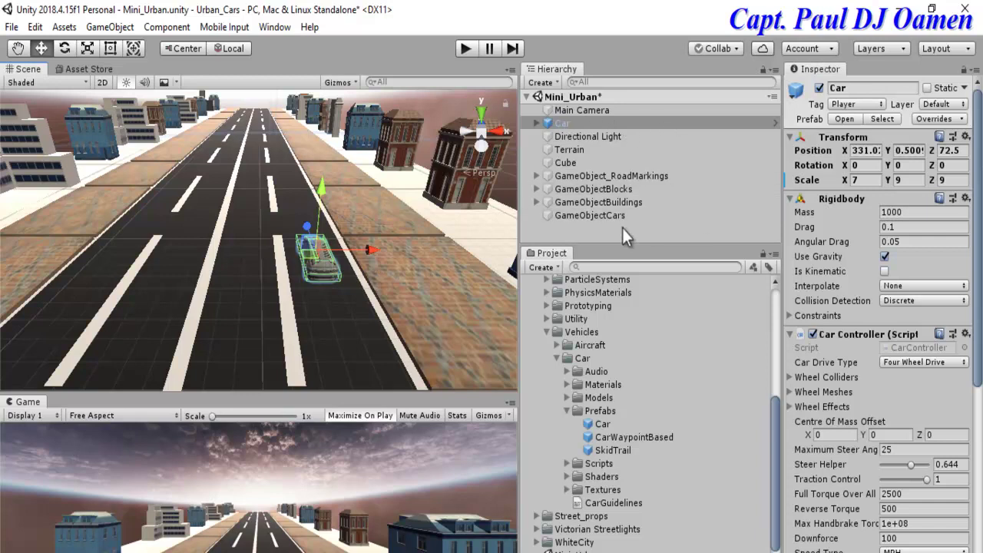
pyautogui.moveTo(579, 126); pyautogui.dragTo(599, 216)
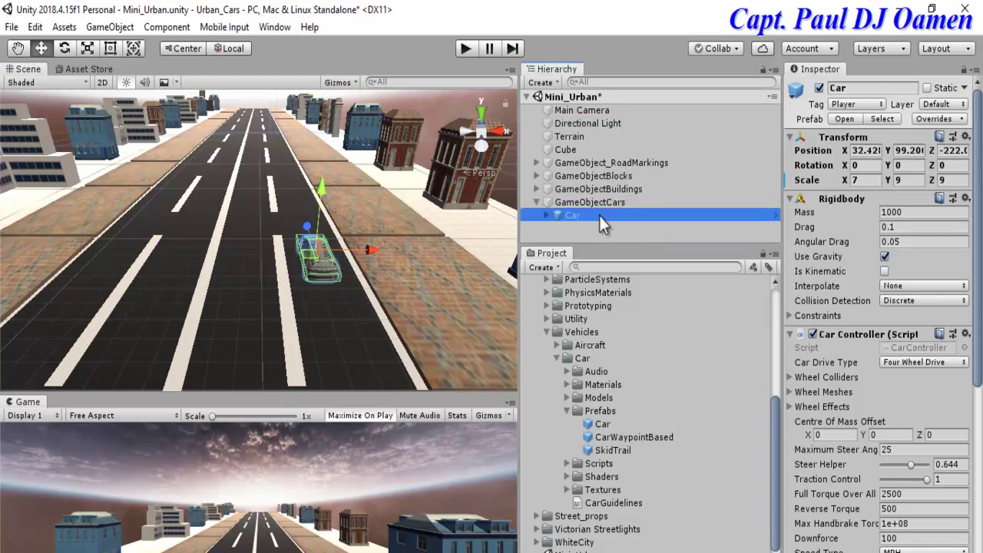
# Step: Duplicate the car and move the copy sideways into the adjacent lane at X -8.1
pyautogui.rightClick(578, 215)
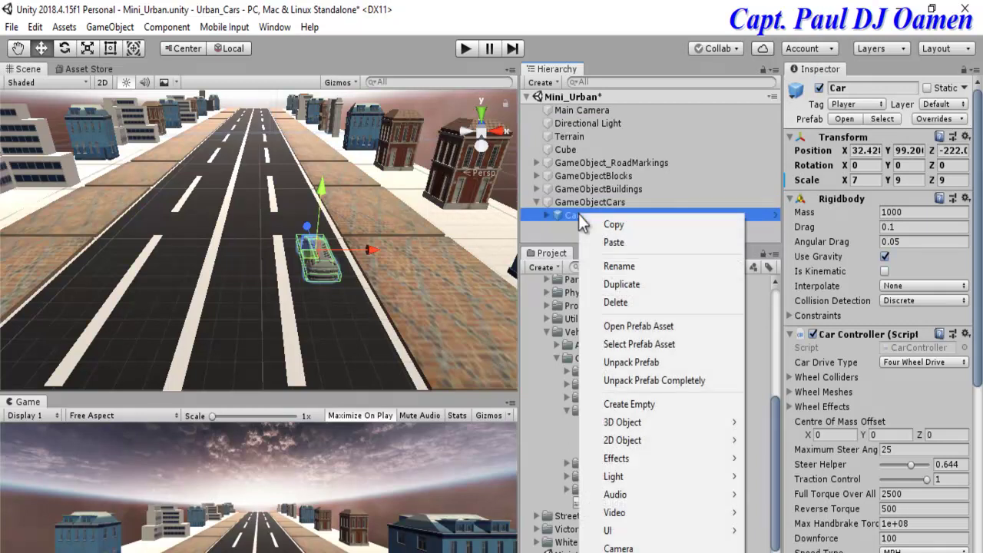
pyautogui.click(622, 284)
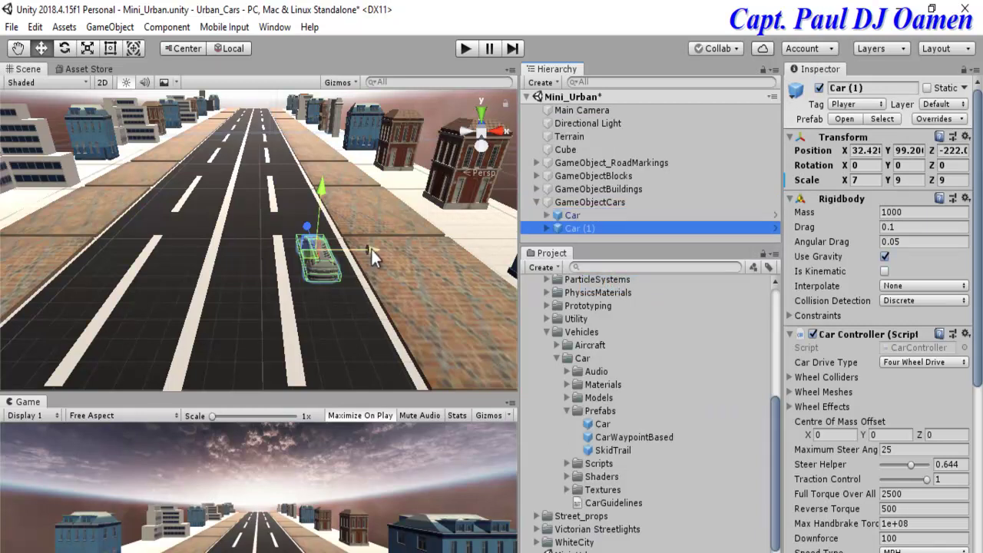
pyautogui.moveTo(373, 250); pyautogui.dragTo(302, 264)
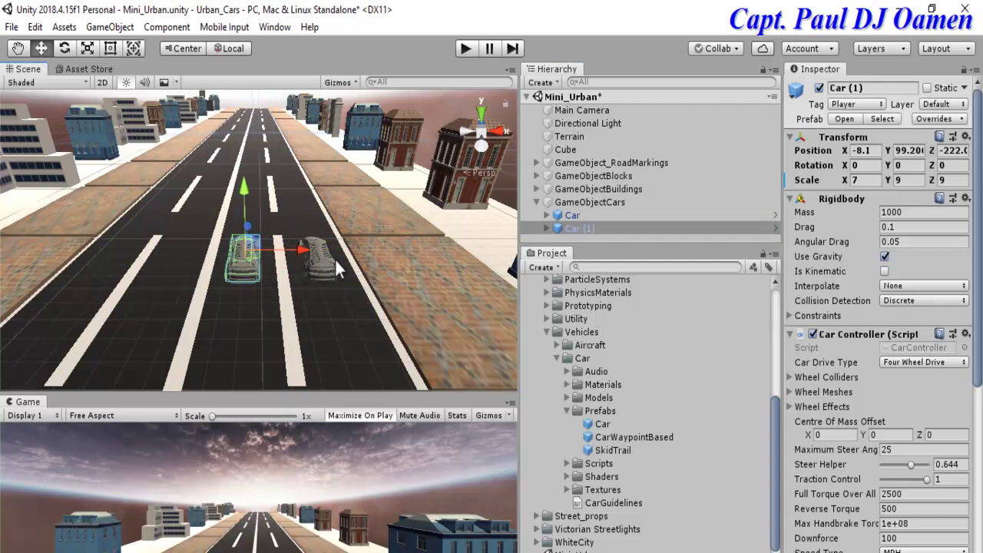
# Step: Duplicate the two cars together, move the copies farther up the road, and check the traffic in Play mode
pyautogui.keyDown('ctrl'); pyautogui.click(575, 218); pyautogui.keyUp('ctrl')
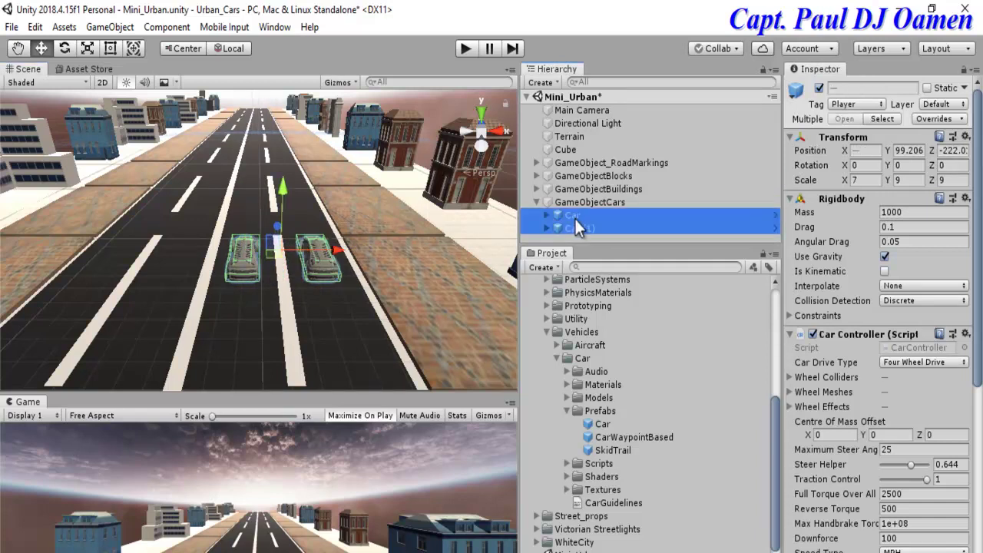
pyautogui.rightClick(576, 219)
pyautogui.click(634, 293)
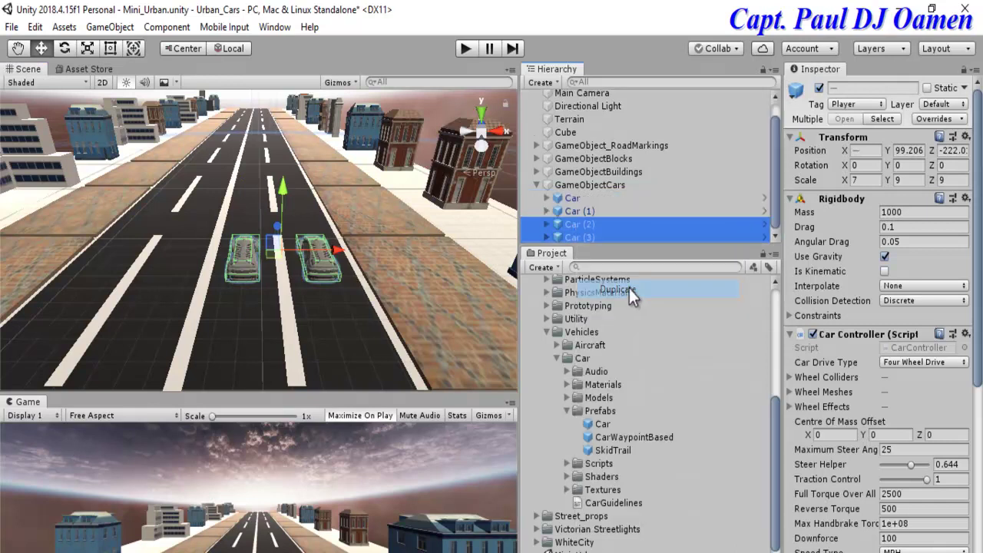
pyautogui.moveTo(278, 228); pyautogui.dragTo(279, 110)
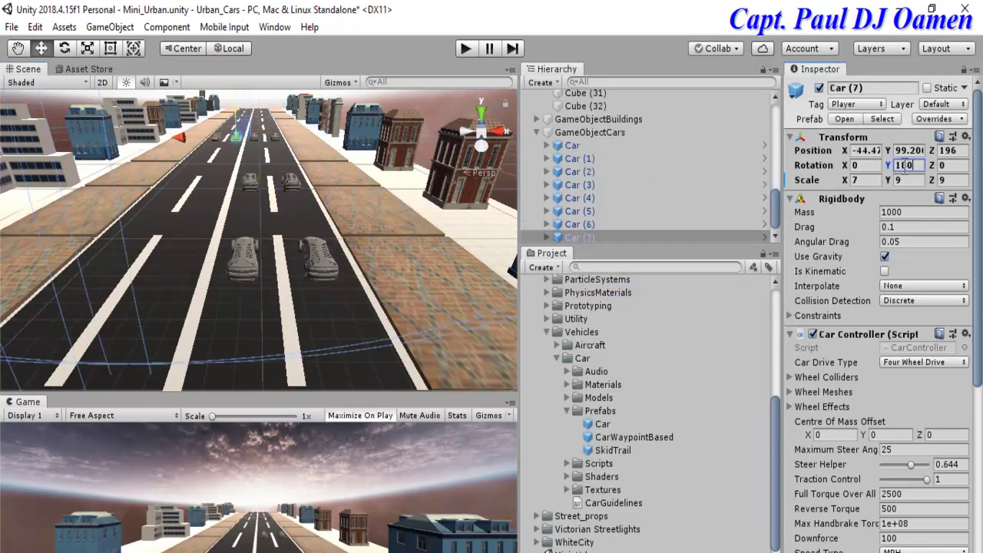
pyautogui.click(463, 52)
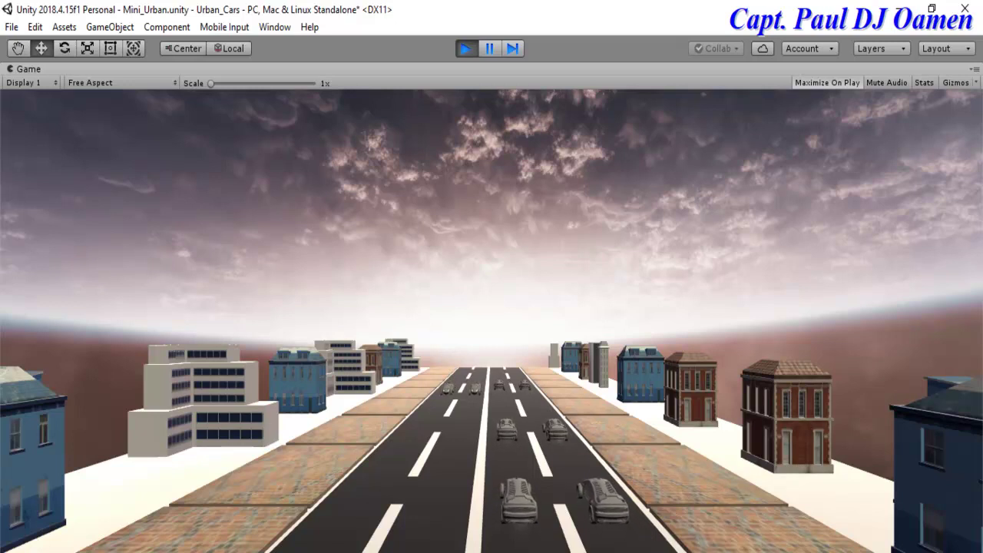
pyautogui.click(465, 44)
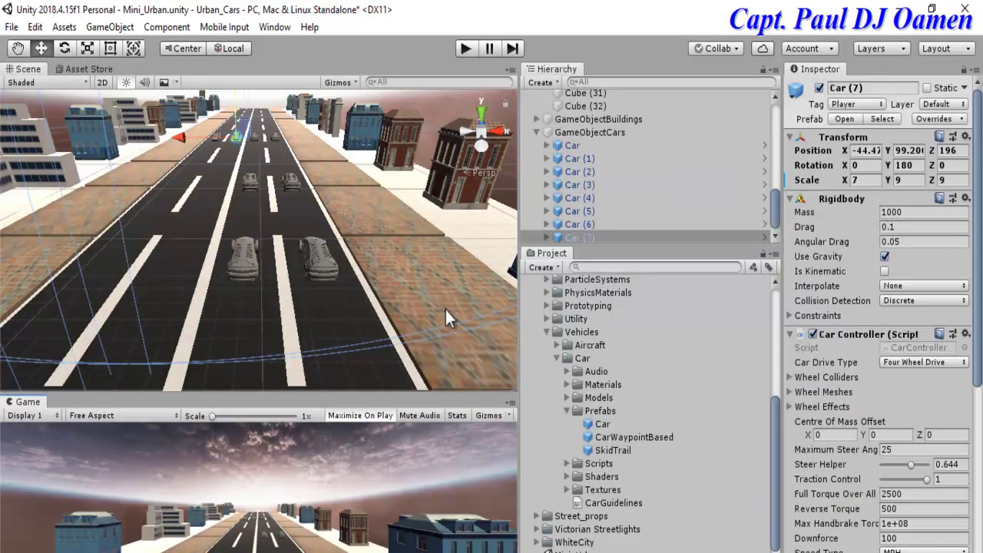
# Step: Stagger the cars by moving Car (1) back along its lane to Z -281.3 and bringing the car ahead of it closer
pyautogui.click(318, 255)
pyautogui.moveTo(308, 226); pyautogui.dragTo(308, 226)
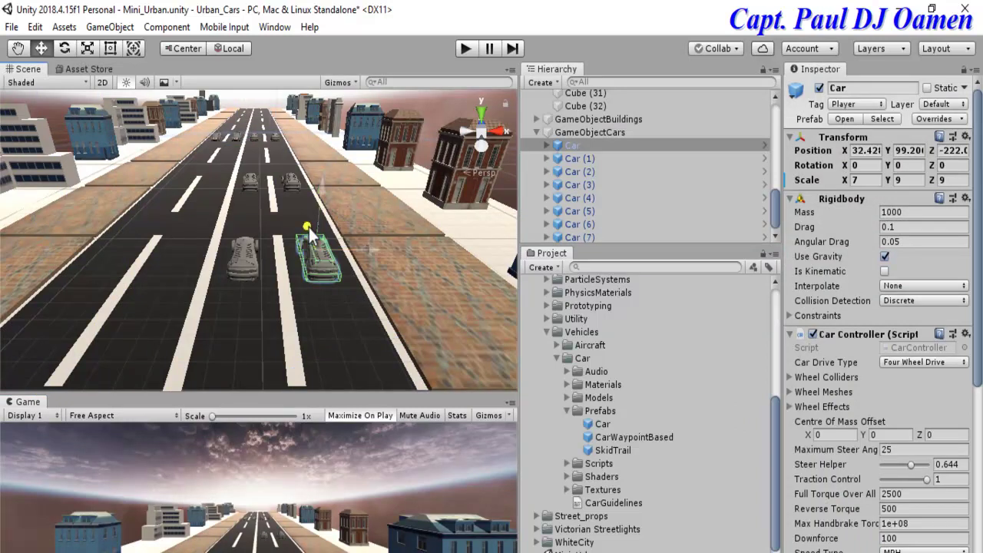
pyautogui.click(243, 260)
pyautogui.moveTo(251, 227); pyautogui.dragTo(245, 281)
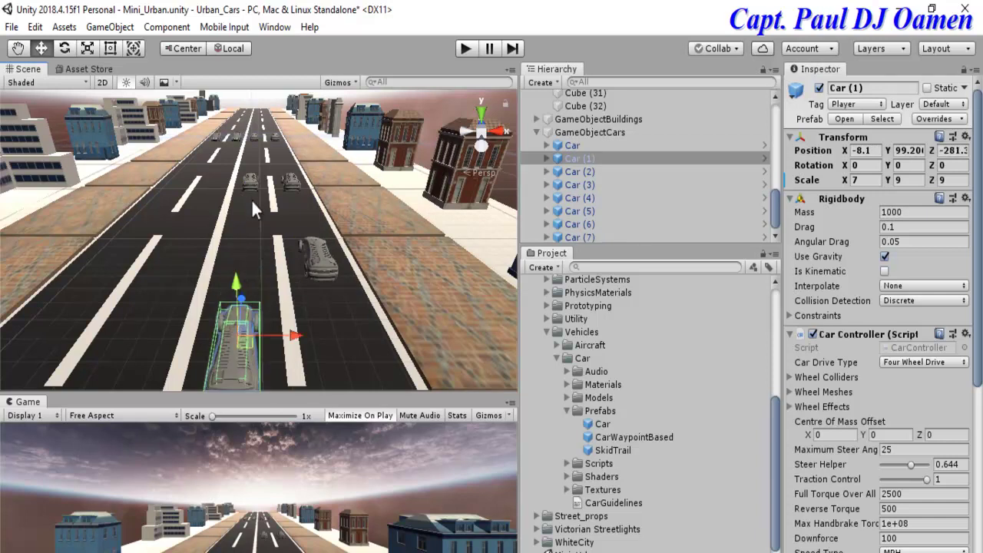
pyautogui.click(252, 186)
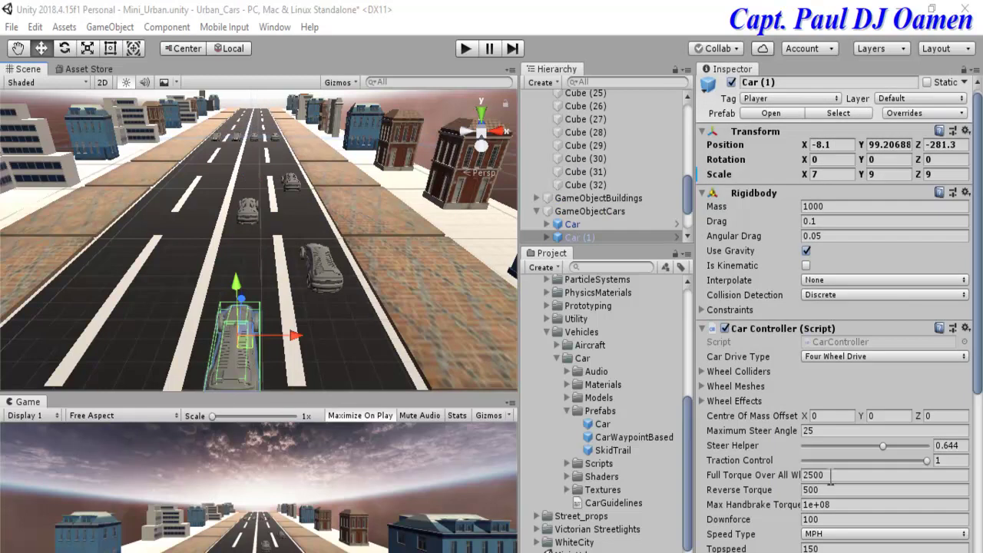
# Step: Set Car (1)'s full torque over all wheels to 52500 in its Car Controller script
pyautogui.click(830, 475)
pyautogui.moveTo(830, 477); pyautogui.dragTo(793, 477)
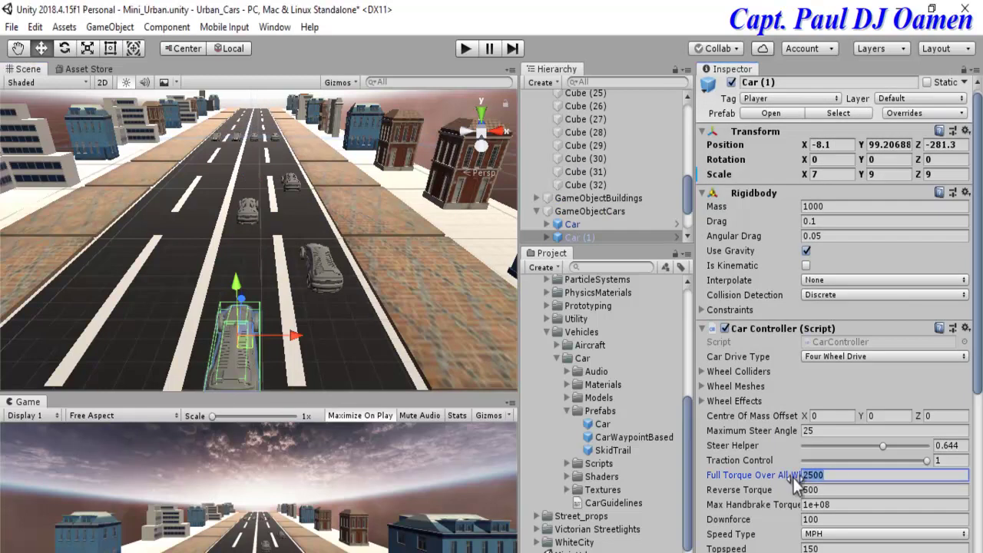
pyautogui.write('52500')
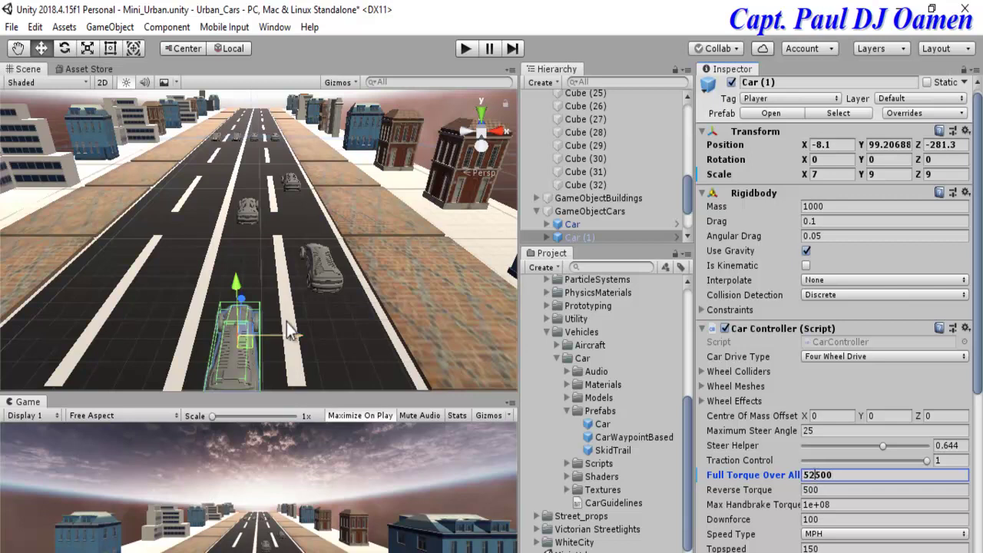
# Step: Set Car (2)'s full torque over all wheels to 52500 in its Car Controller script
pyautogui.click(251, 218)
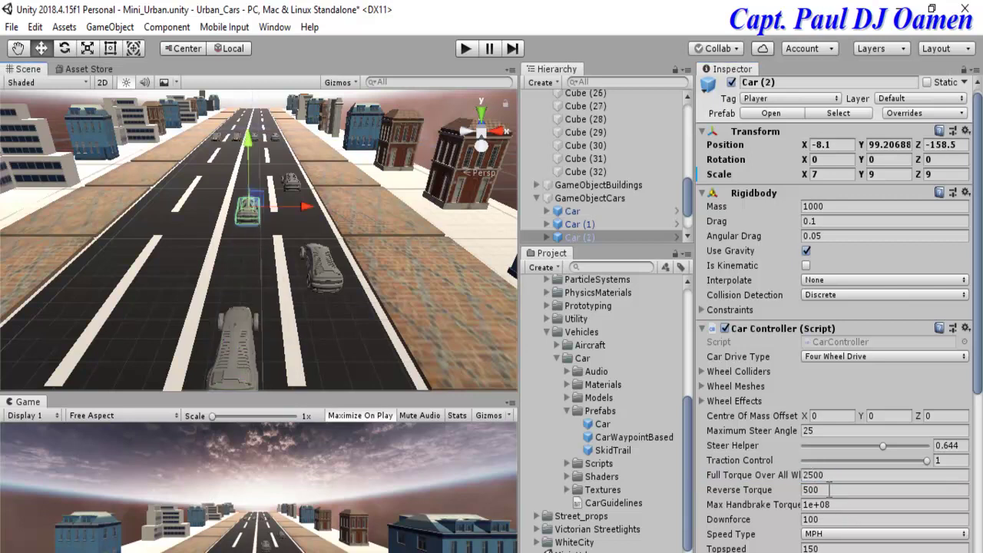
pyautogui.click(804, 476)
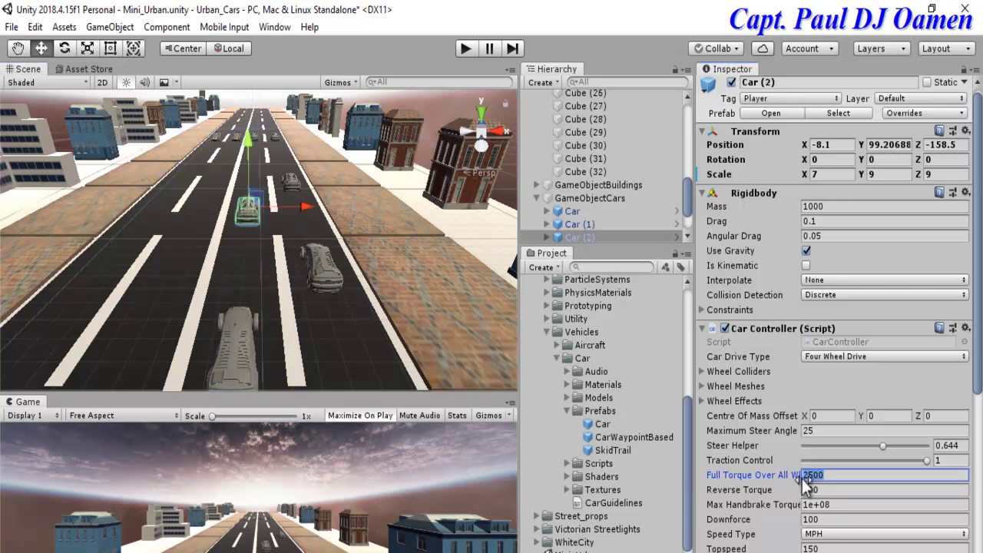
pyautogui.write('52500')
# Step: Set the full torque over all wheels of Car (5), far up the outer lane, to 52500
pyautogui.click(335, 289)
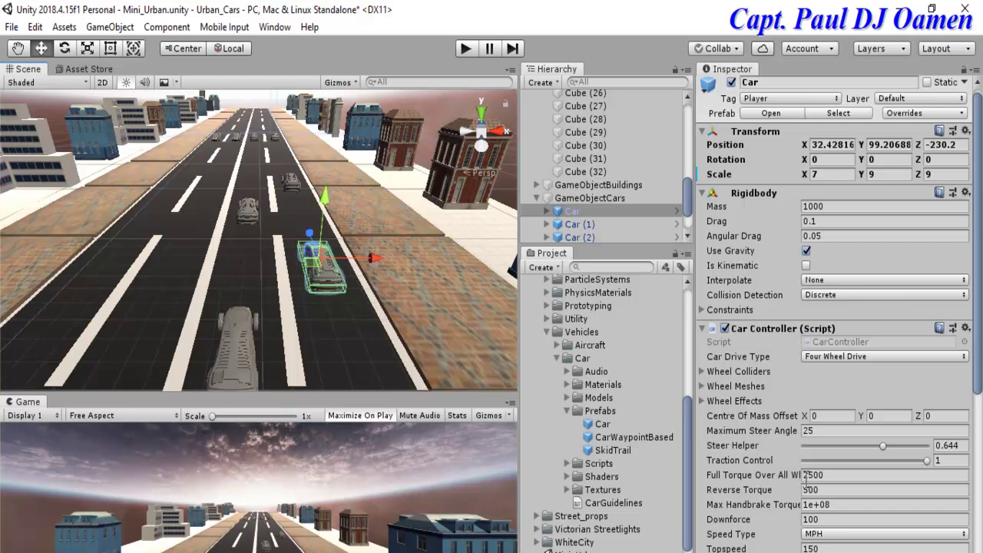
pyautogui.click(276, 140)
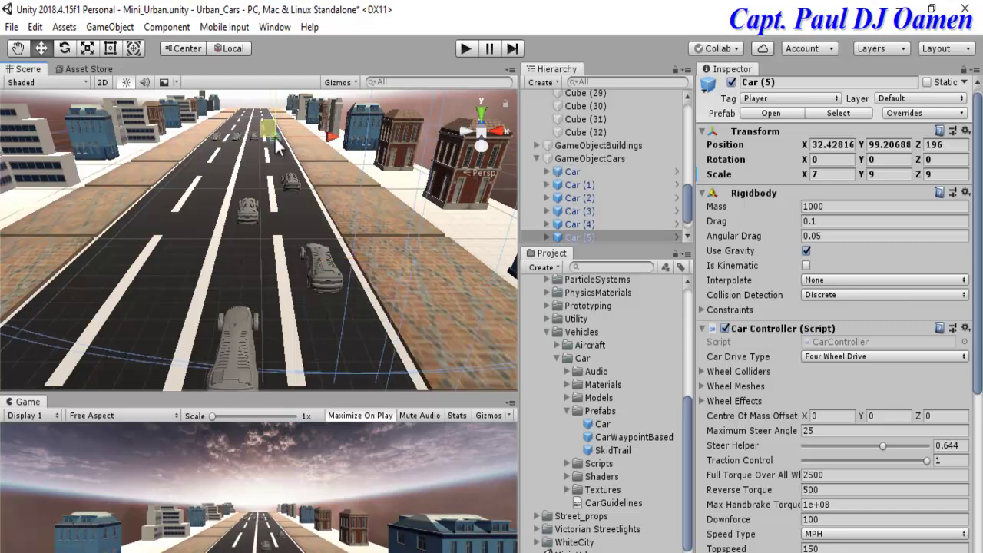
pyautogui.click(806, 476)
pyautogui.write('0')
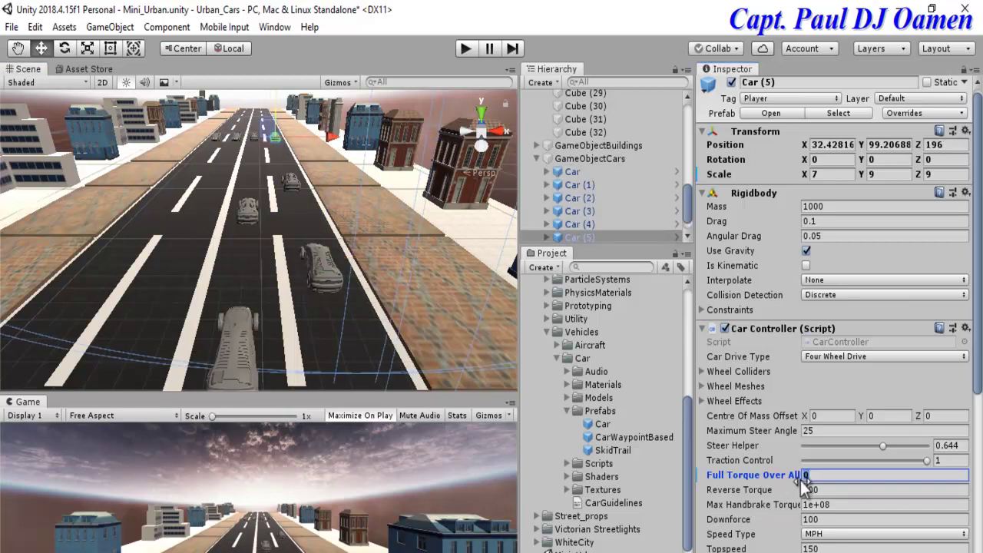
pyautogui.write('52500')
pyautogui.click(810, 478)
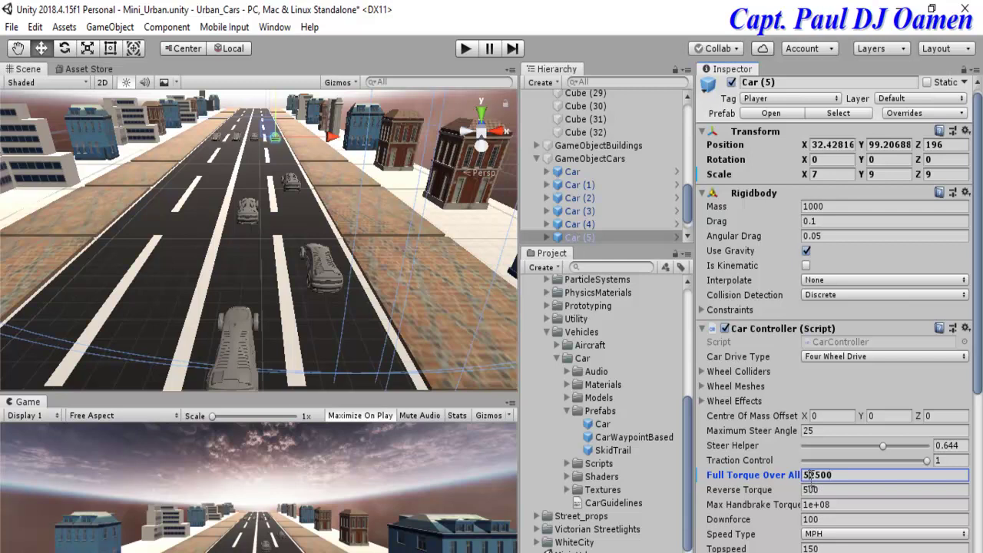
# Step: Set Car (4)'s full torque over all wheels to 52500 in its Car Controller script
pyautogui.click(811, 476)
pyautogui.press('BackSpace')
pyautogui.click(810, 476)
pyautogui.write('0')
pyautogui.click(258, 137)
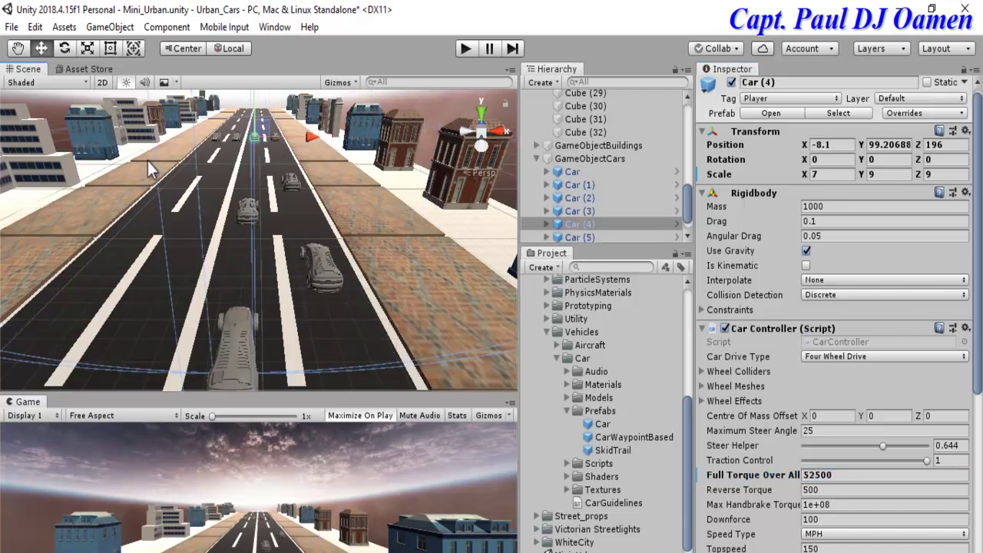
# Step: Set the full torque over all wheels of Car (7), in the oncoming inner lane, to 52500
pyautogui.click(237, 141)
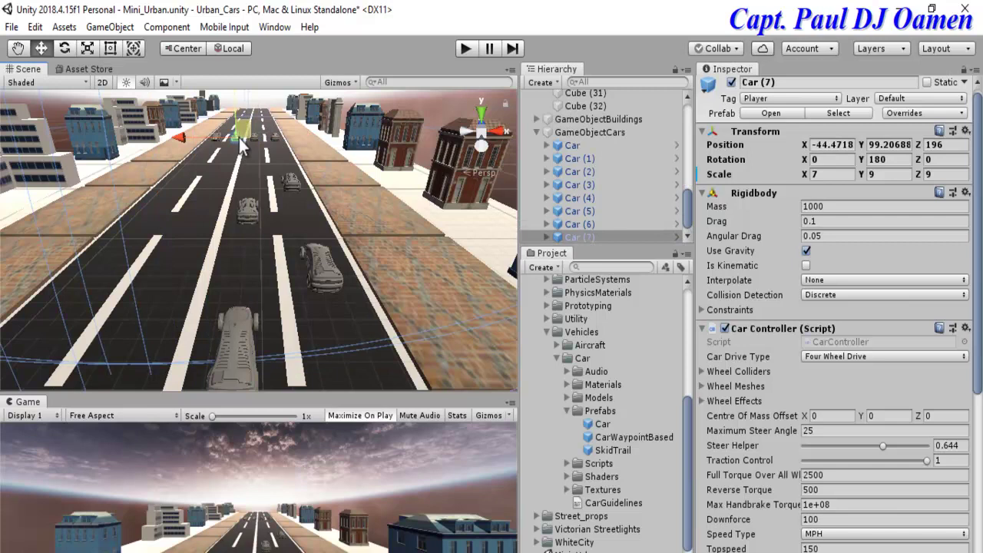
pyautogui.click(834, 475)
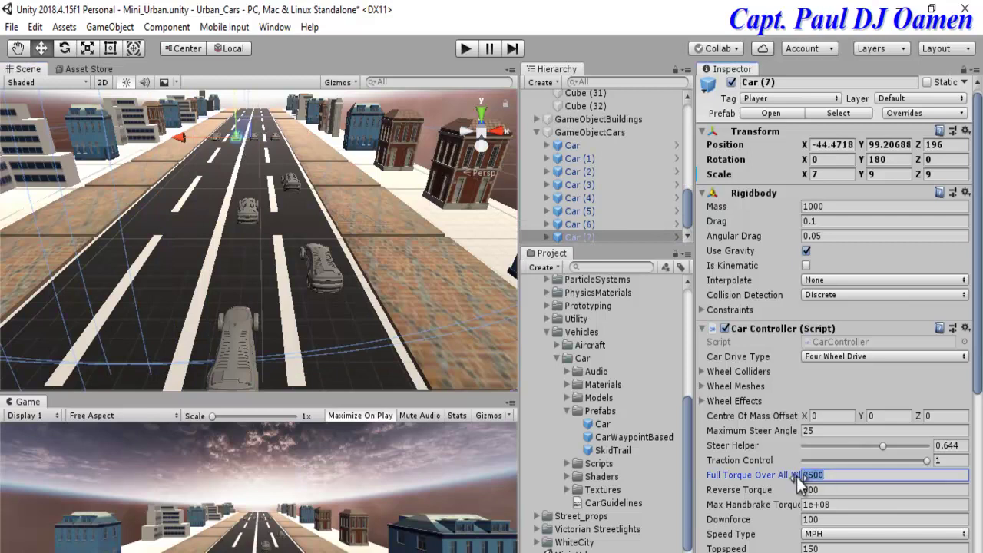
pyautogui.write('52500')
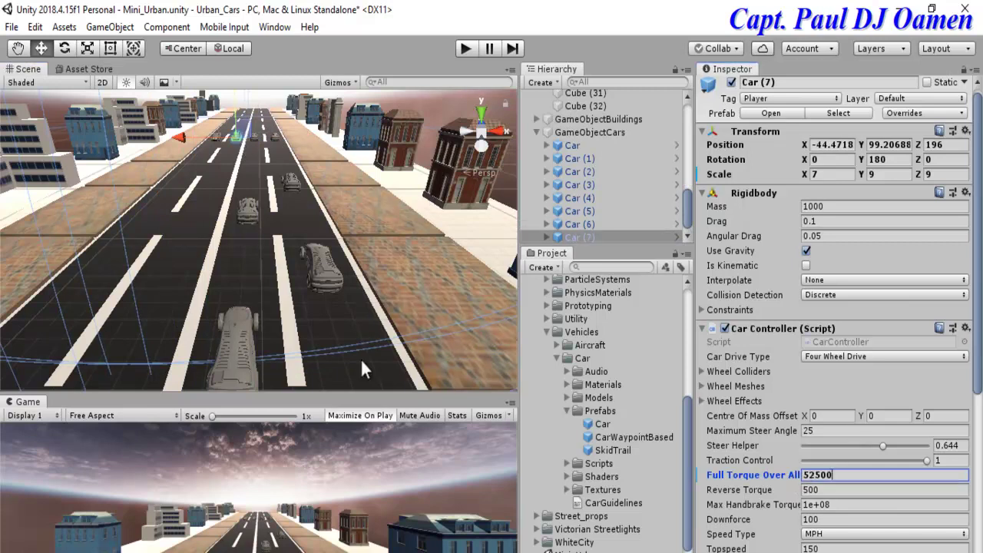
# Step: Set Car (6)'s full torque over all wheels to 30500 and check the traffic in Play mode
pyautogui.click(214, 136)
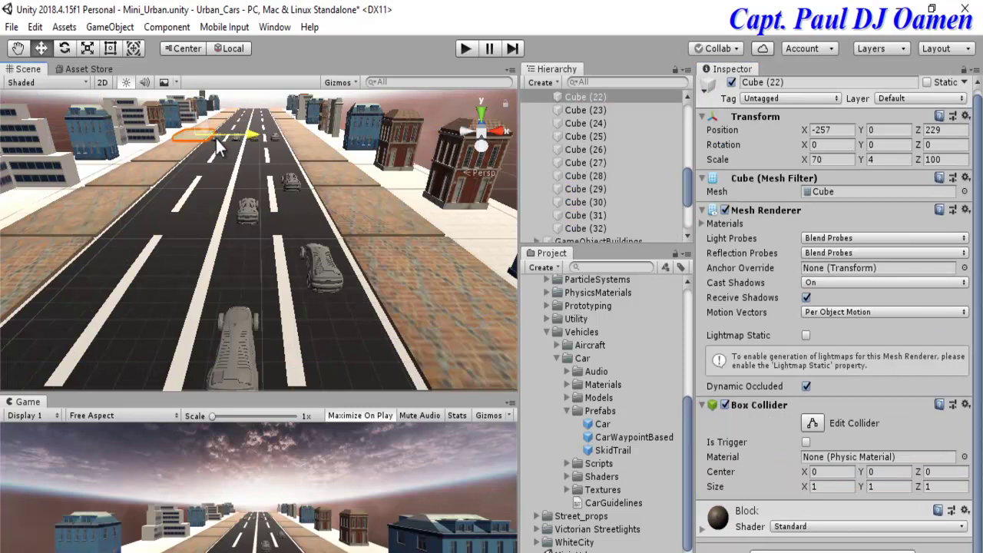
pyautogui.click(210, 142)
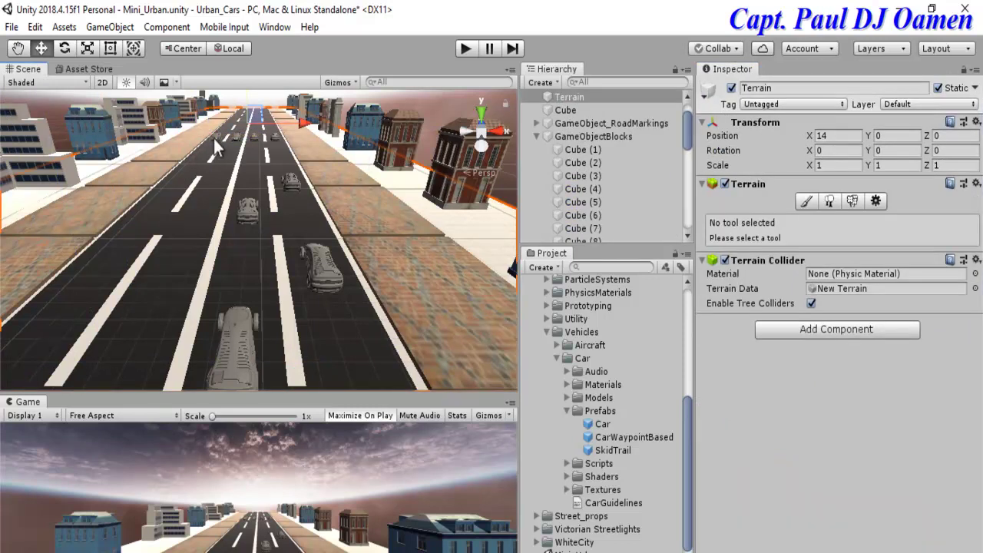
pyautogui.click(214, 138)
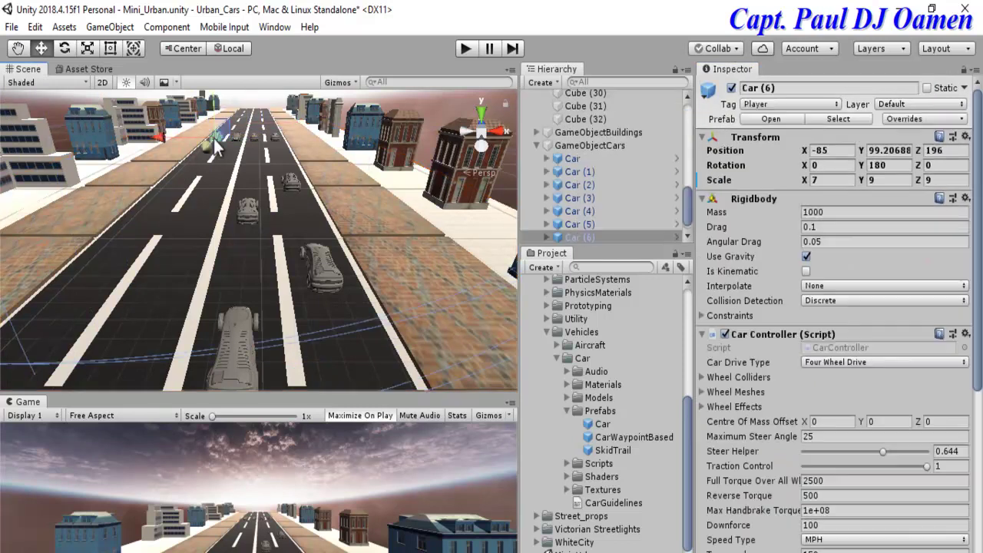
pyautogui.click(806, 480)
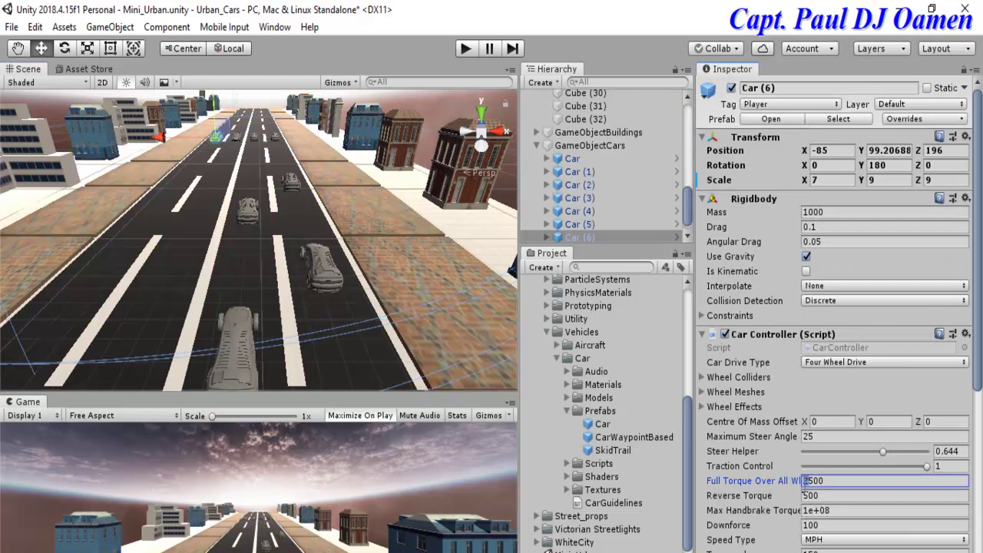
pyautogui.press('BackSpace')
pyautogui.write('30')
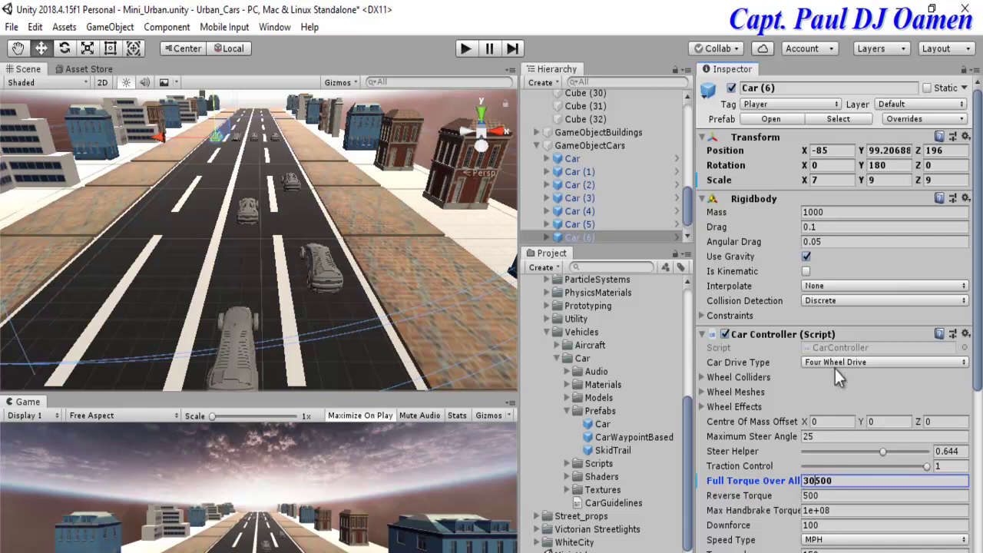
pyautogui.click(471, 49)
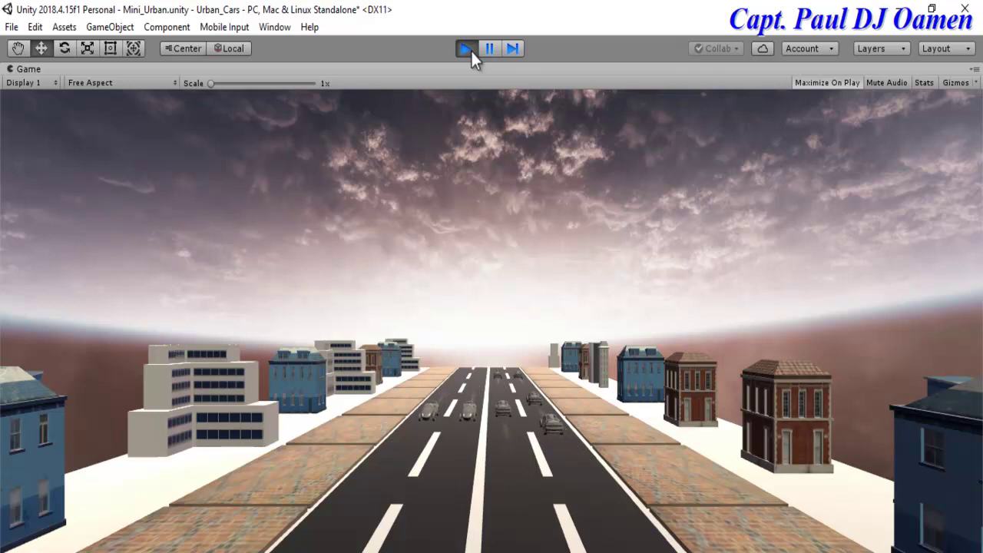
pyautogui.click(471, 49)
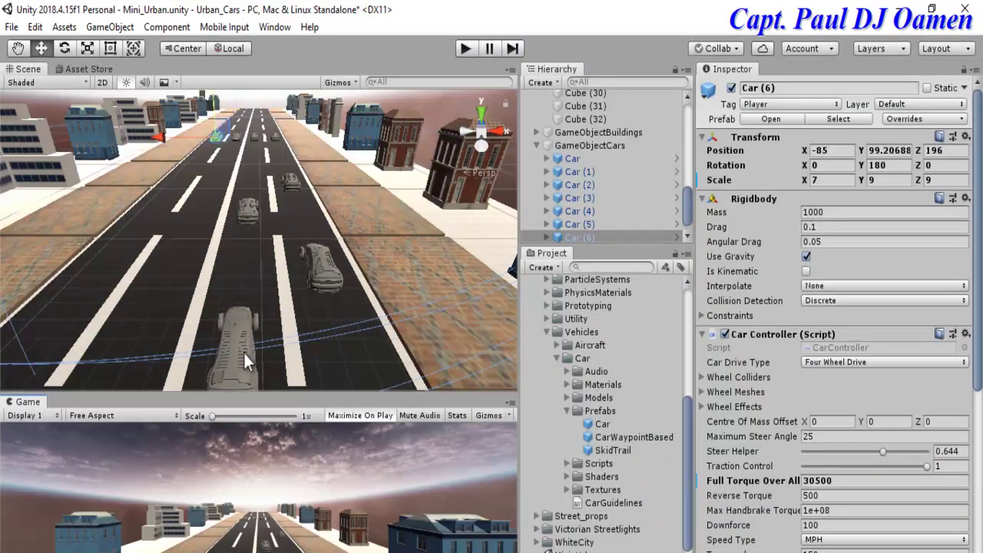
# Step: Create a new material named Yellow in the project's Material folder
pyautogui.click(244, 351)
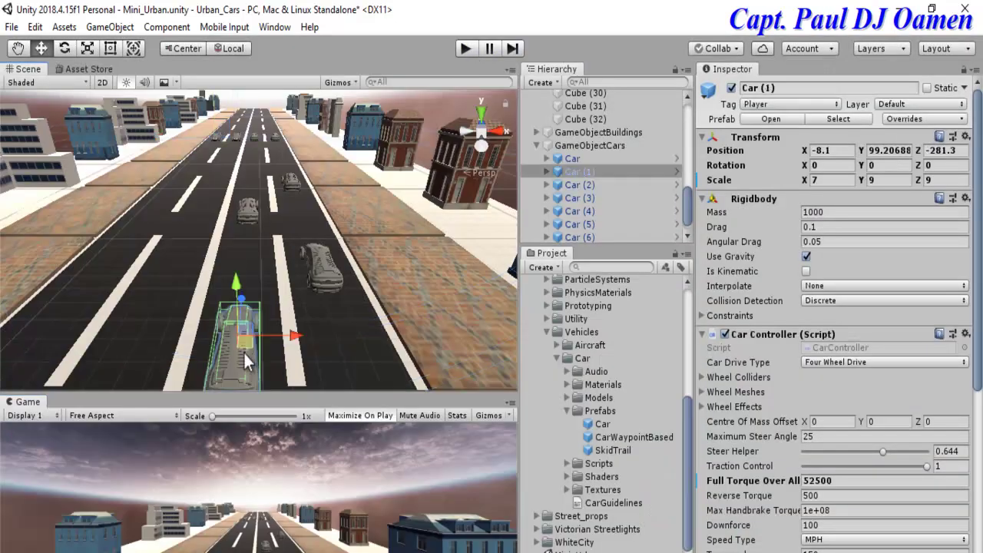
pyautogui.moveTo(688, 422); pyautogui.dragTo(702, 307)
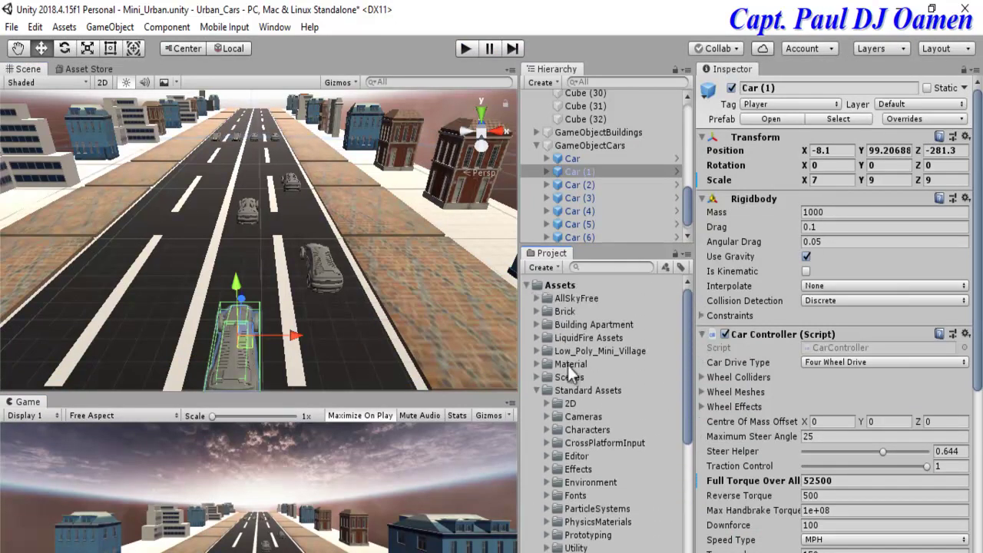
pyautogui.click(537, 391)
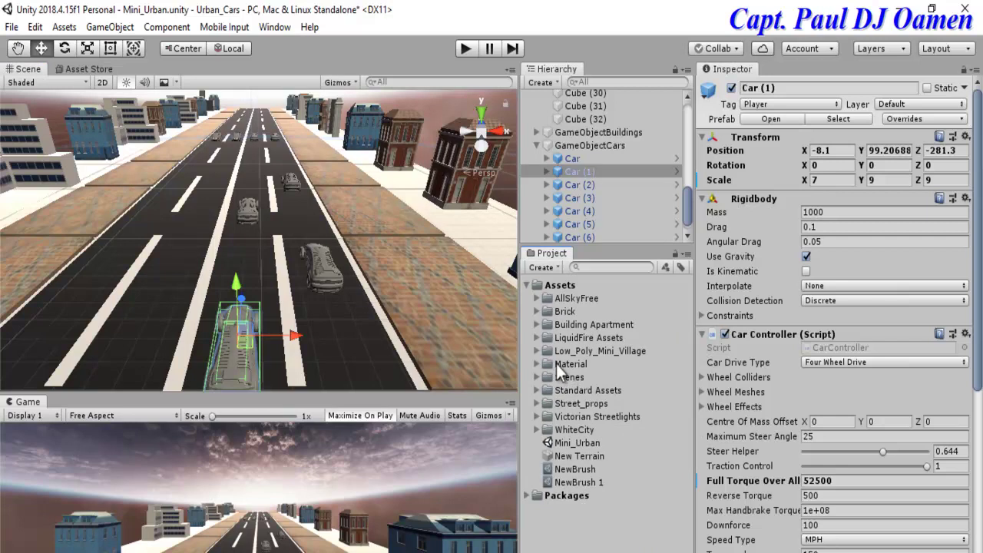
pyautogui.click(570, 364)
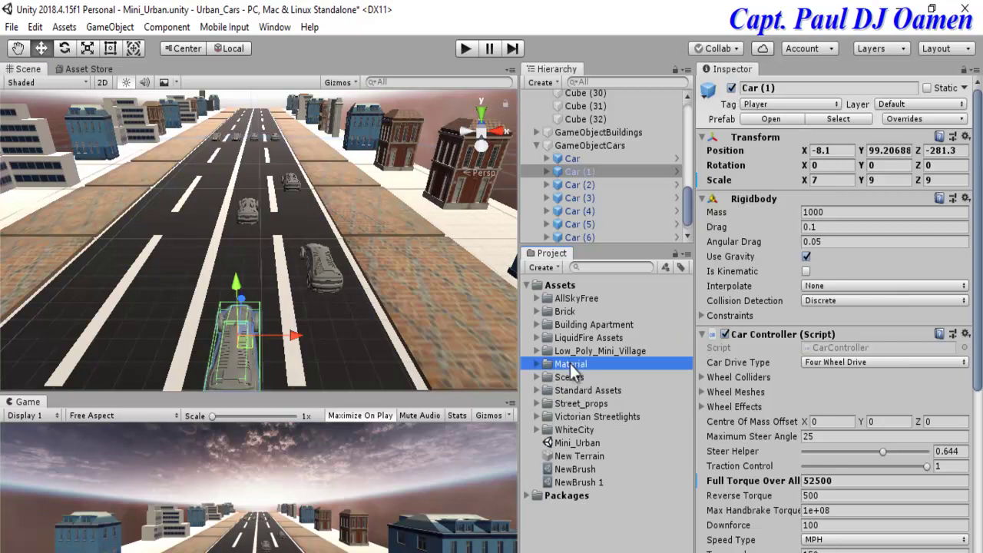
pyautogui.click(556, 267)
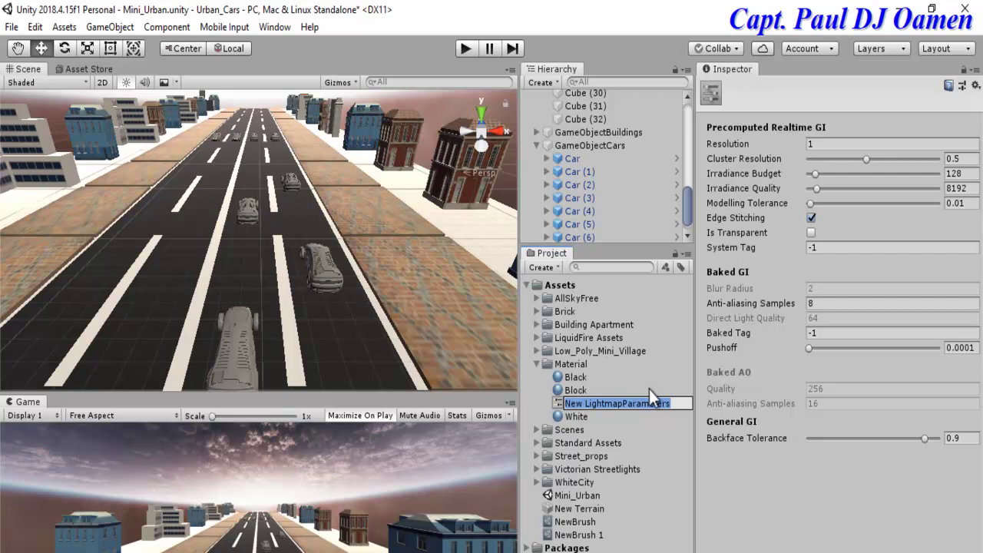
pyautogui.press('Escape')
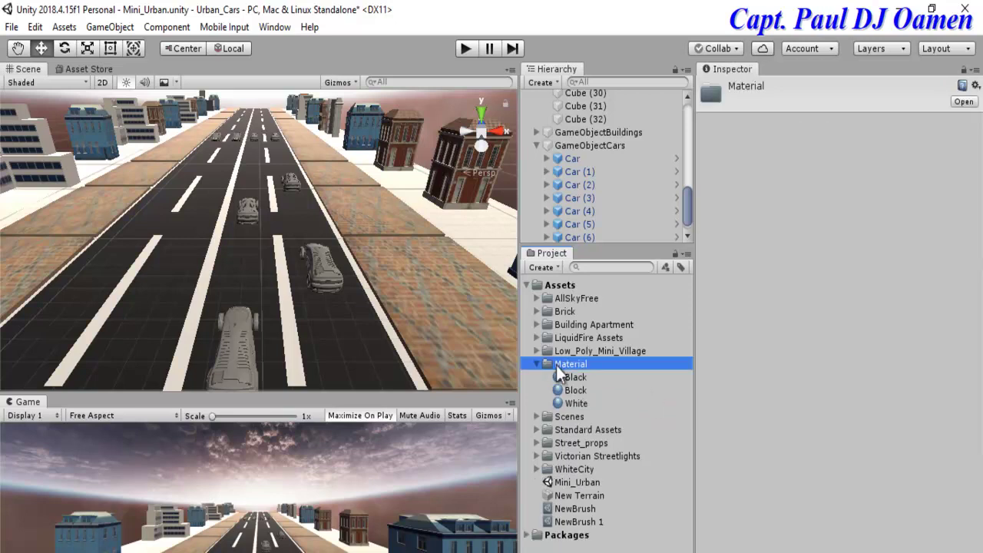
pyautogui.click(542, 267)
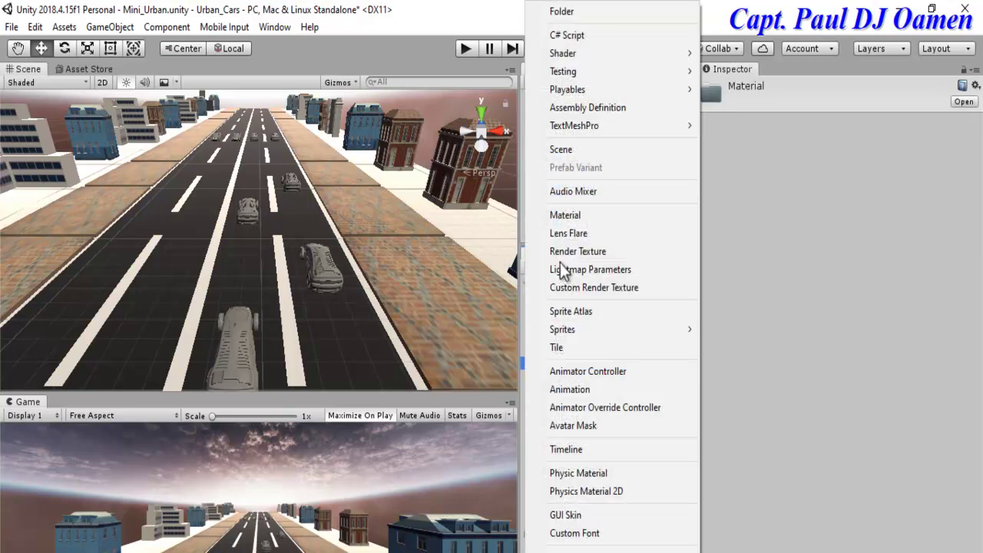
pyautogui.click(577, 218)
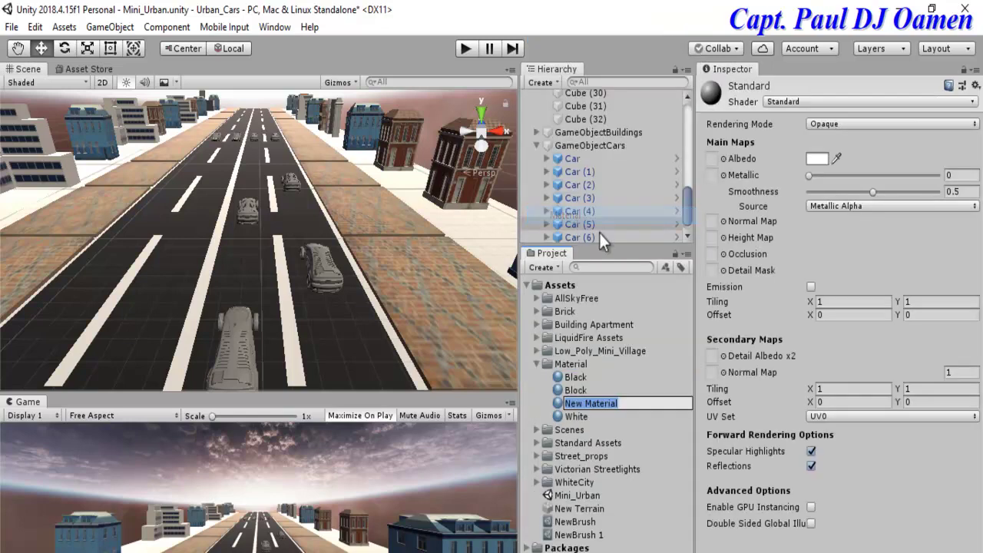
pyautogui.write('Yello')
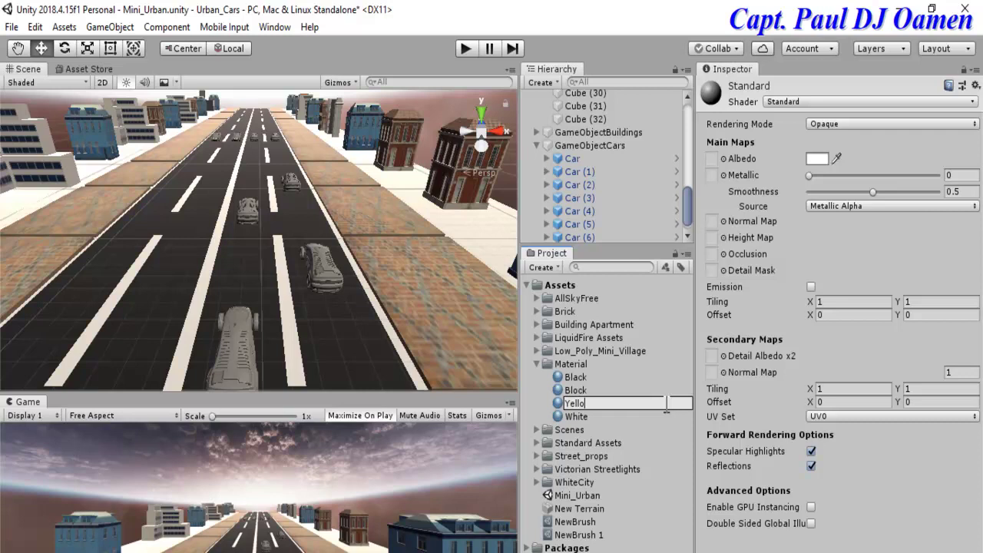
pyautogui.write('w')
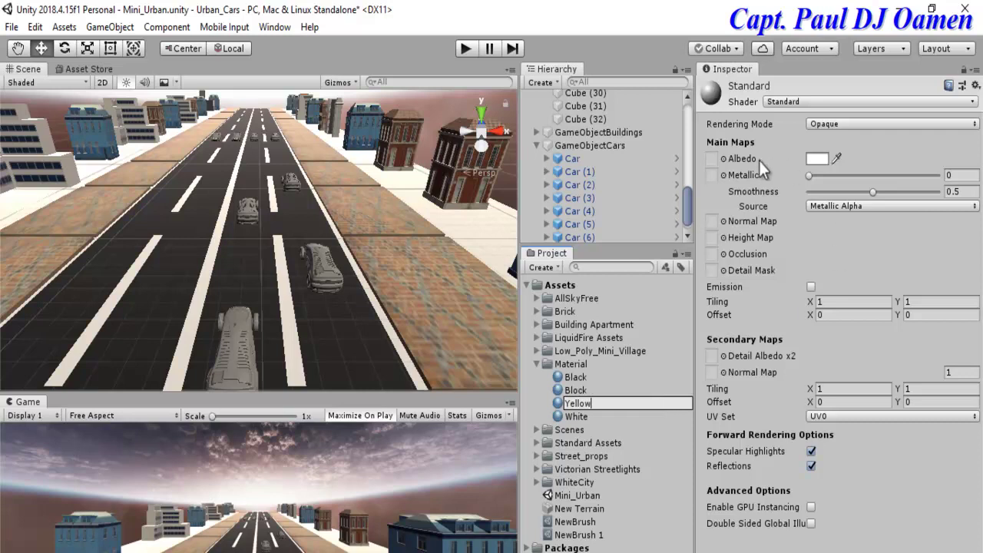
# Step: Set the Yellow material's albedo to yellow F1E416 and apply the material to the body of Car (1), nearest the viewer
pyautogui.click(816, 159)
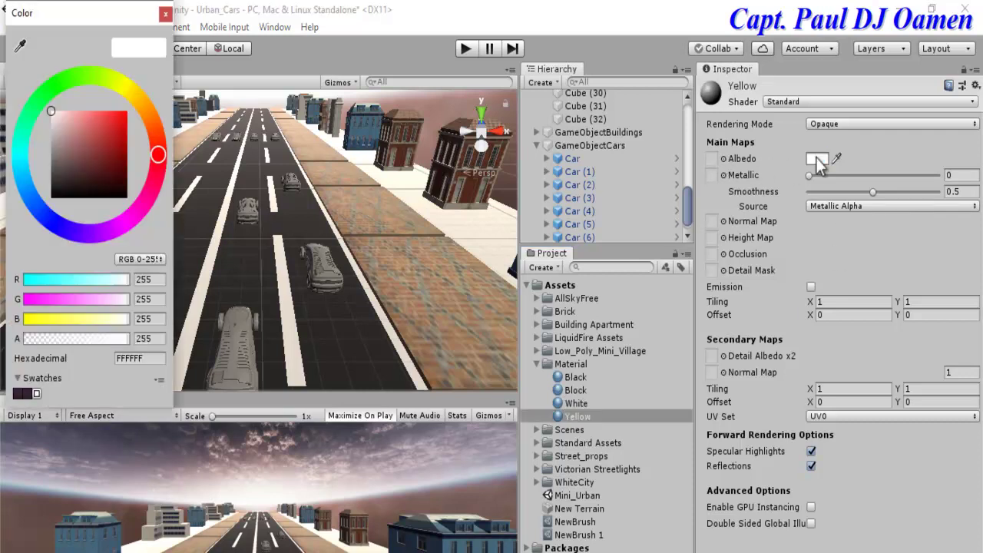
pyautogui.click(127, 90)
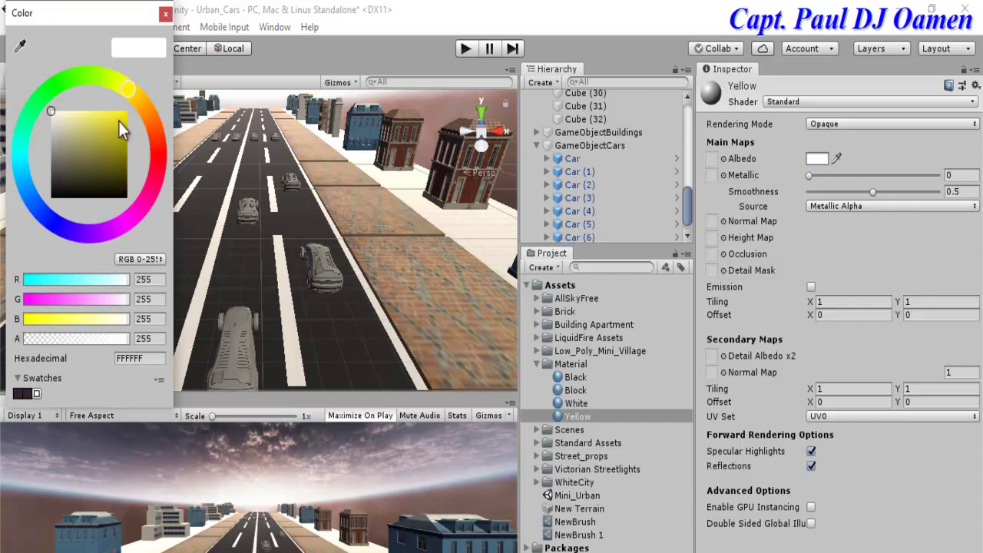
pyautogui.click(121, 116)
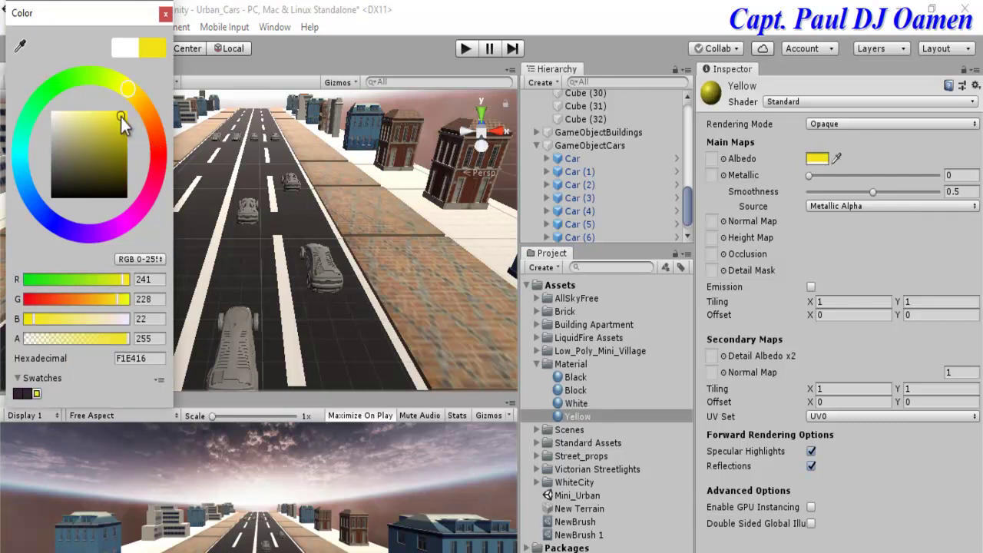
pyautogui.click(165, 14)
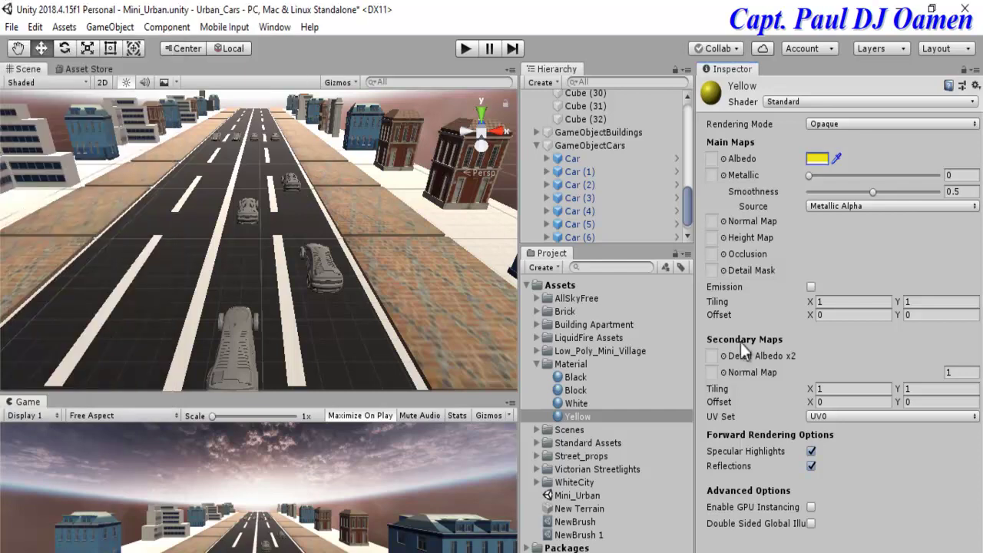
pyautogui.moveTo(603, 421); pyautogui.dragTo(234, 355)
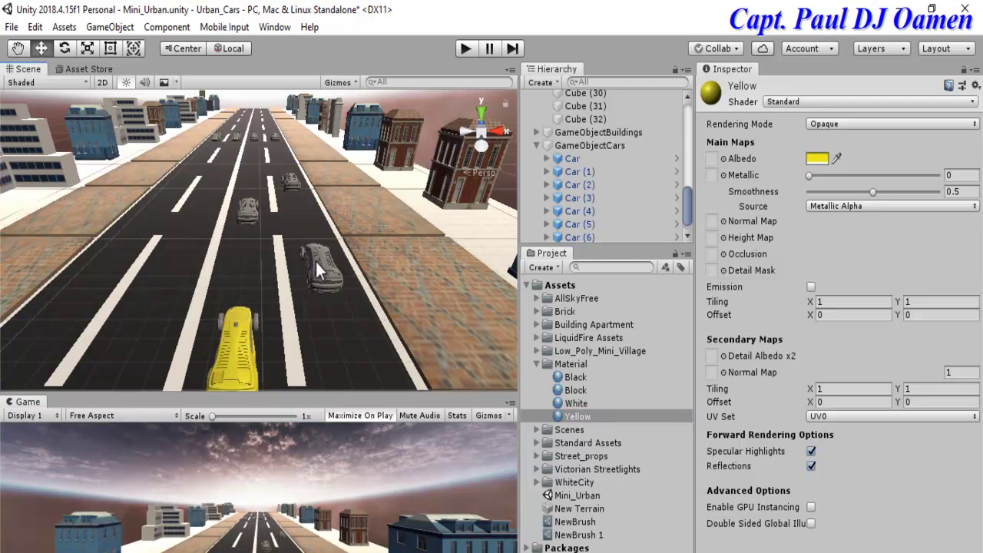
# Step: Create a new material named Blue in the project's Material folder
pyautogui.click(555, 267)
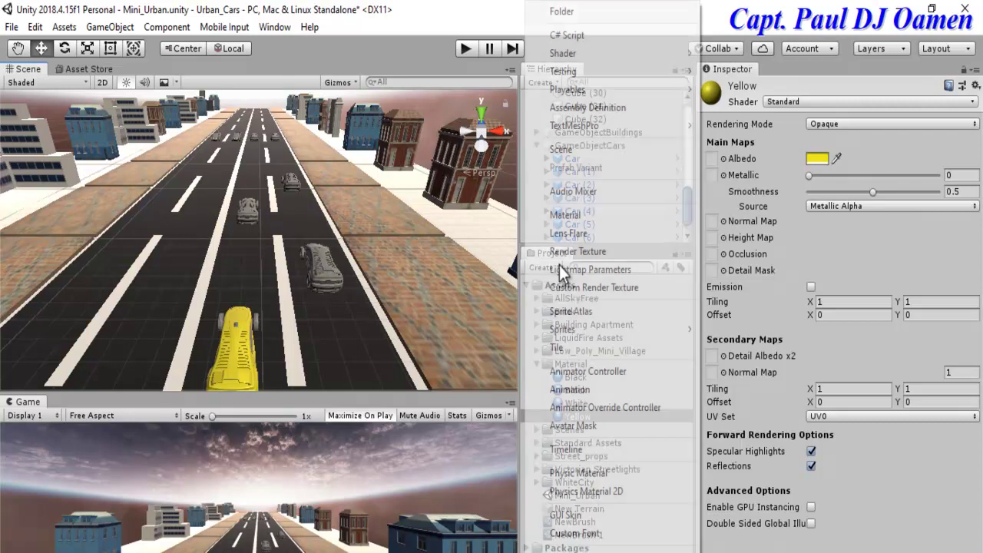
pyautogui.click(583, 215)
pyautogui.write('Blue')
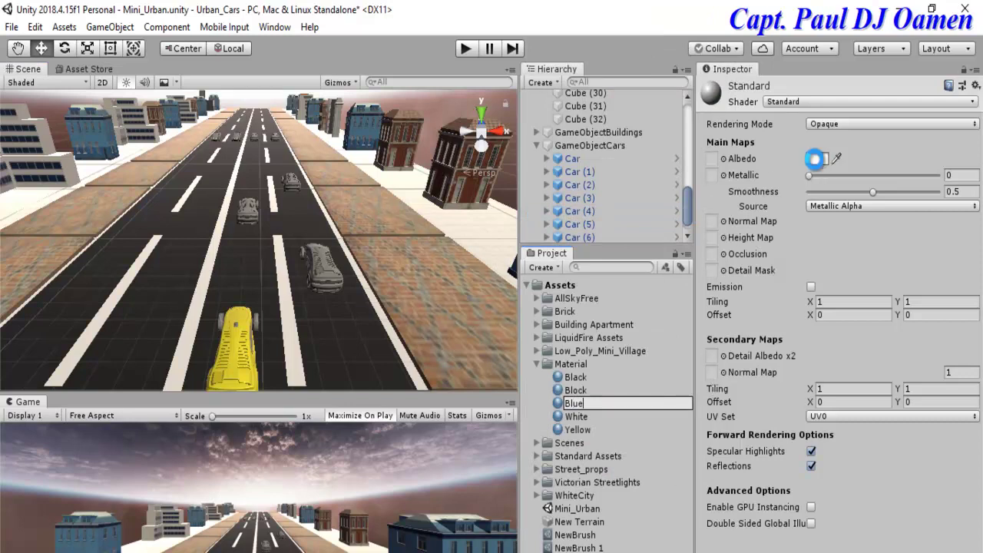
# Step: Set the Blue material's albedo to blue 1F30F1 and apply it to the outer-lane car just ahead of the yellow car
pyautogui.click(818, 159)
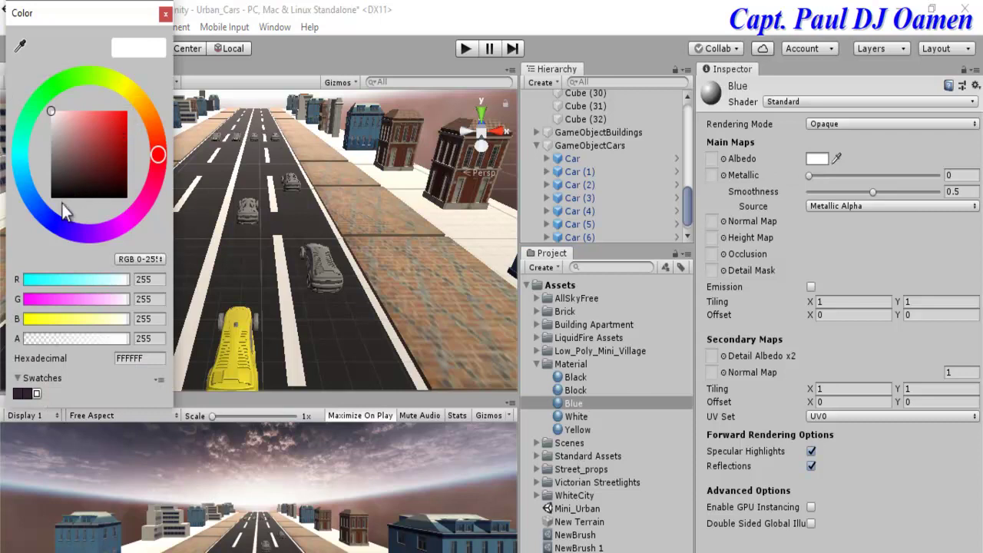
pyautogui.click(50, 220)
pyautogui.click(118, 116)
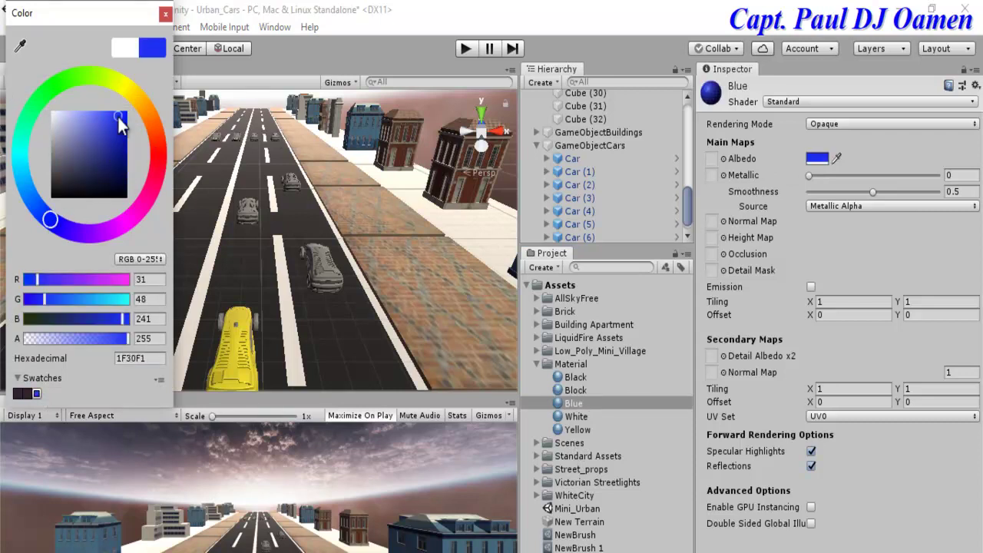
pyautogui.click(165, 14)
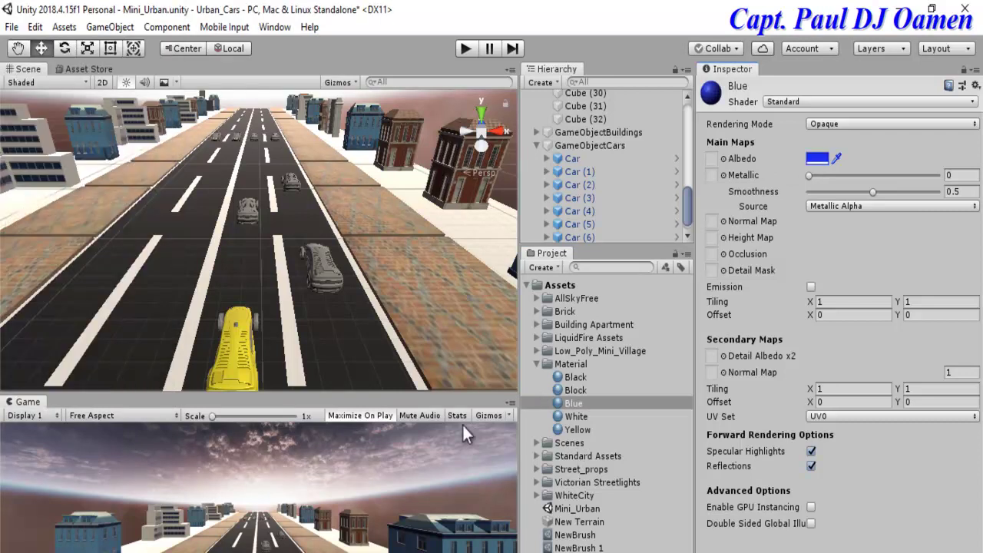
pyautogui.moveTo(559, 408); pyautogui.dragTo(332, 281)
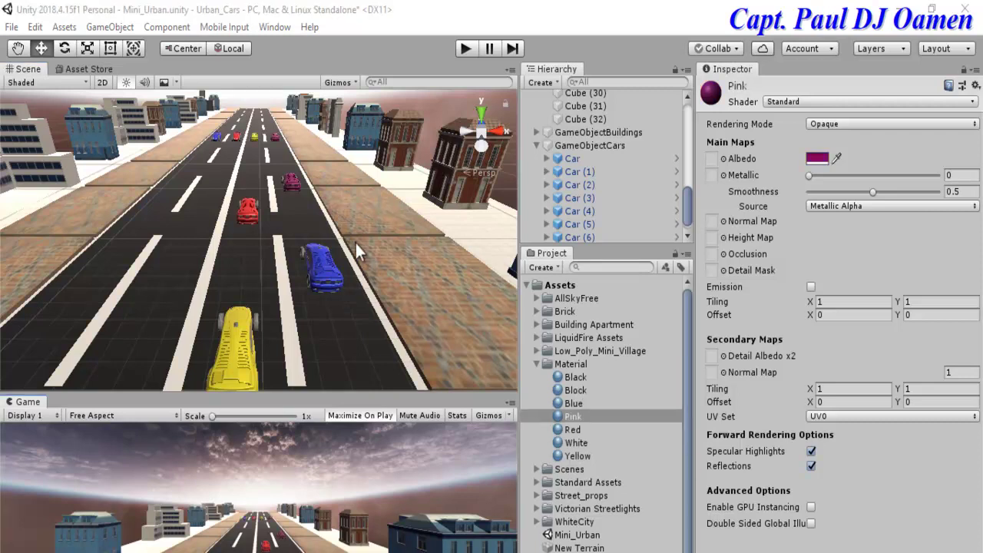
# Step: Run the scene in Play mode to check the coloured cars driving along the road, and stop it again
pyautogui.click(465, 48)
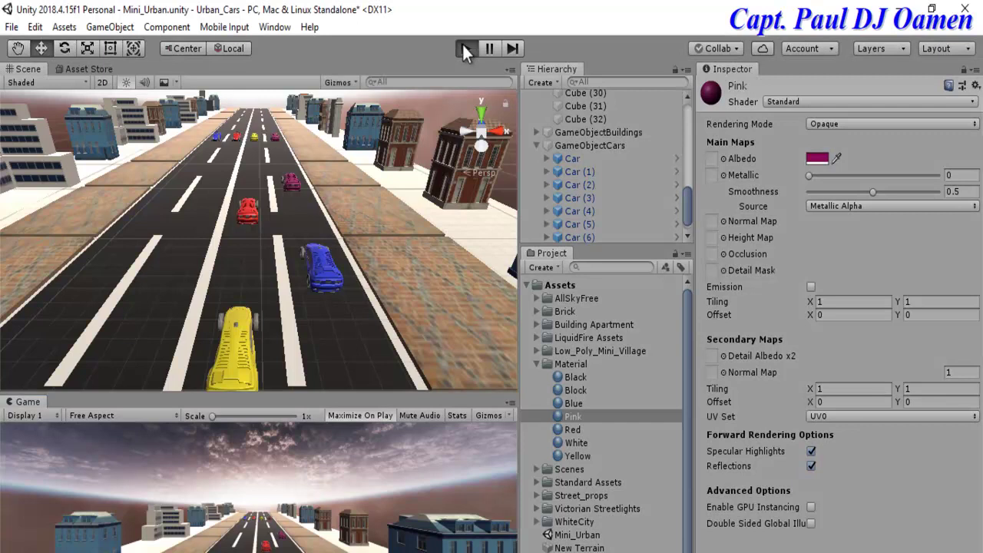
pyautogui.click(465, 48)
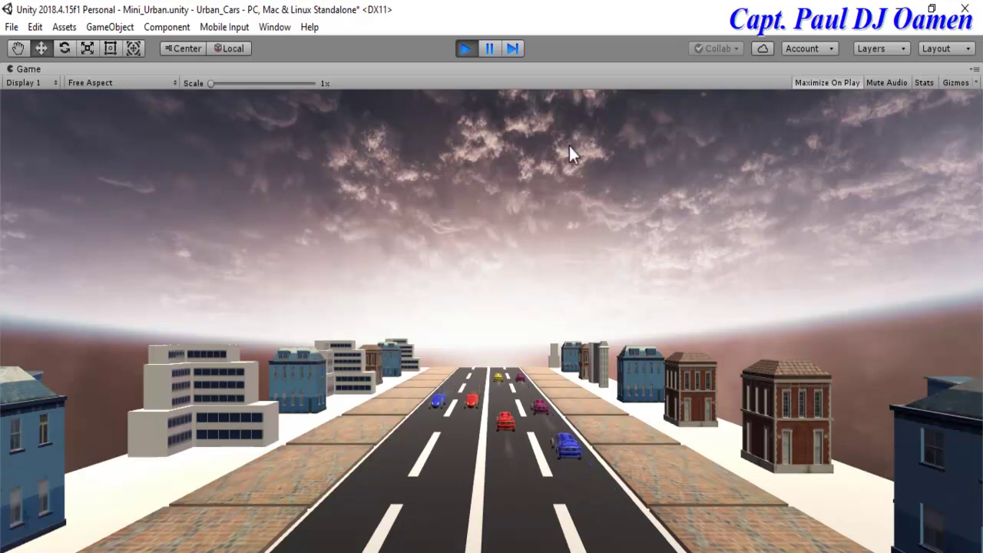
pyautogui.click(467, 49)
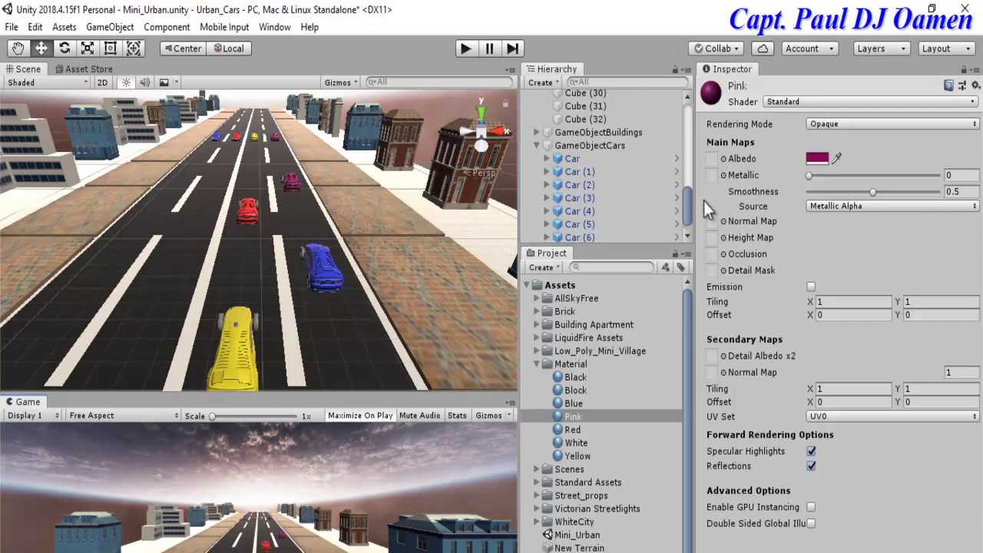
# Step: Set the Directional Light's intensity to 0.7 and check the lighting in Play mode
pyautogui.moveTo(687, 208); pyautogui.dragTo(693, 115)
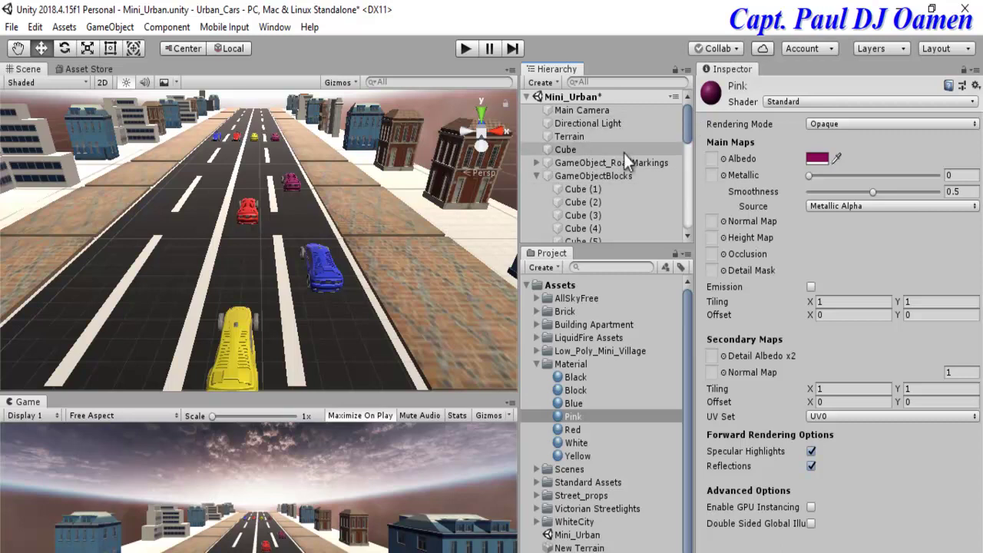
pyautogui.click(569, 124)
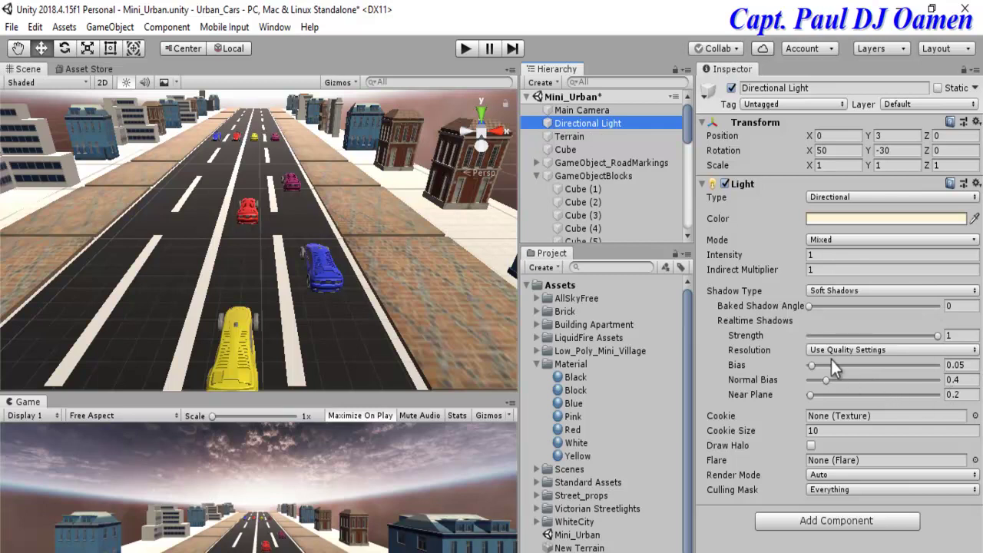
pyautogui.click(823, 256)
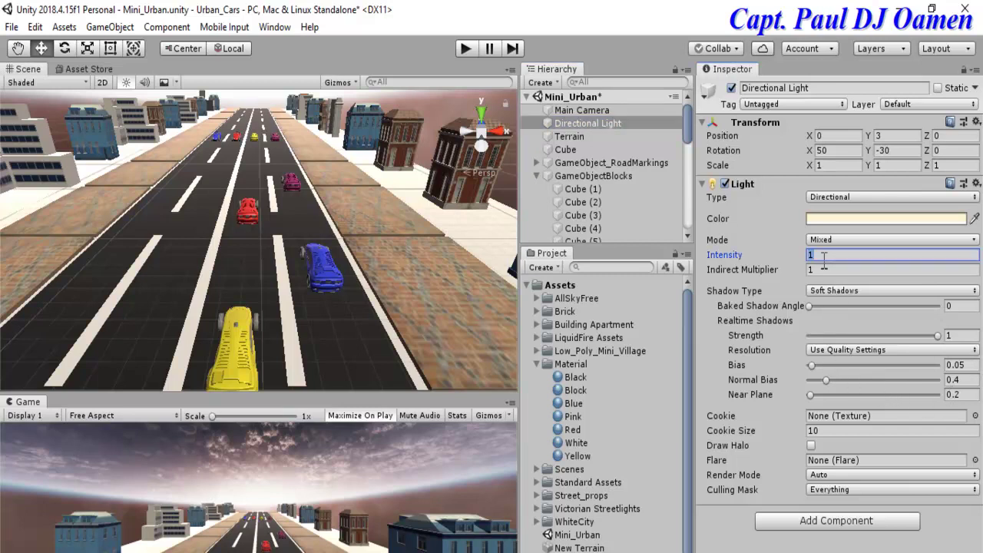
pyautogui.write('0')
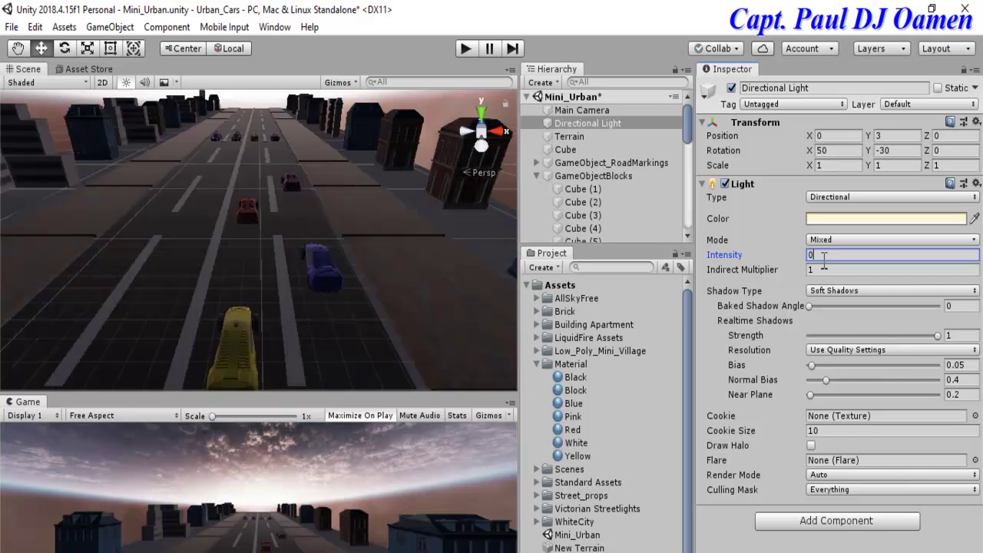
pyautogui.write('.')
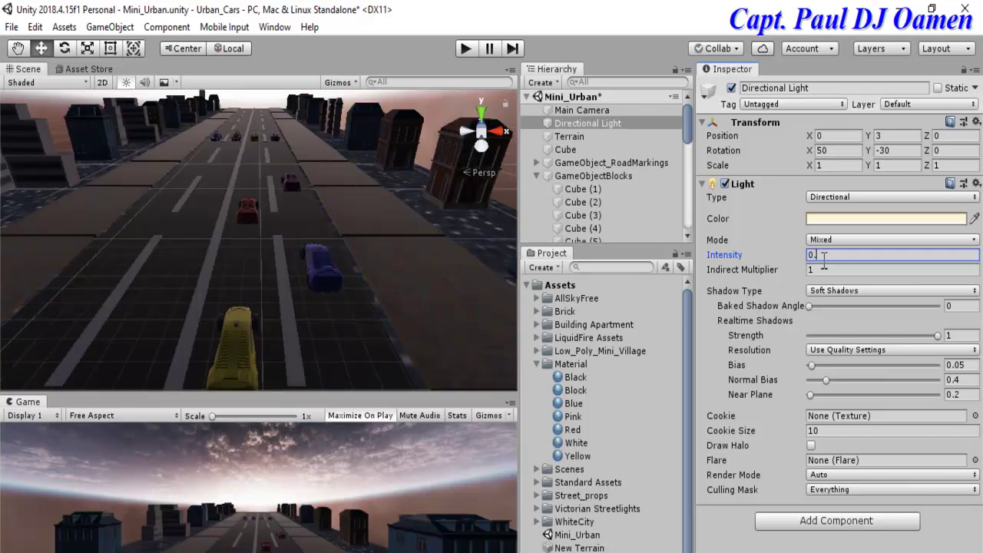
pyautogui.write('7')
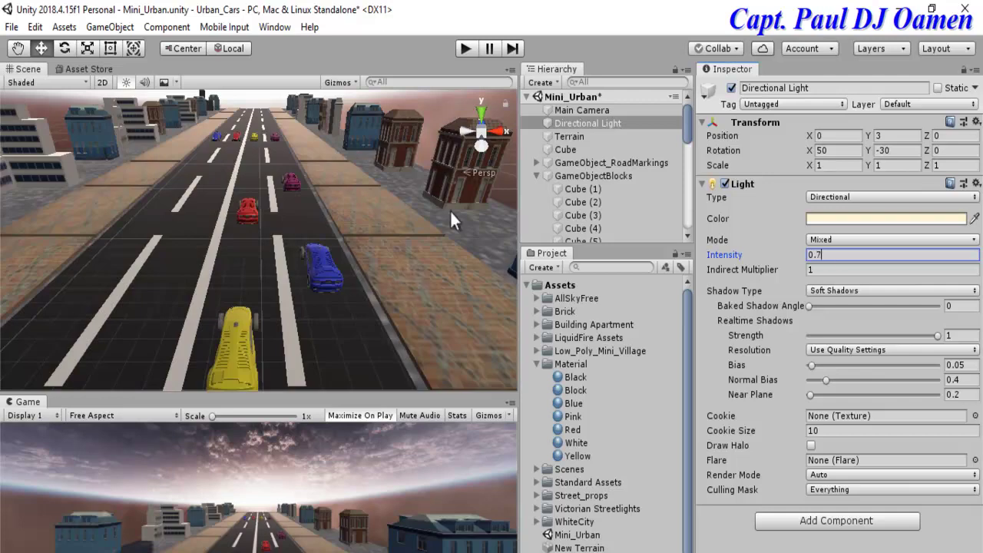
pyautogui.click(466, 47)
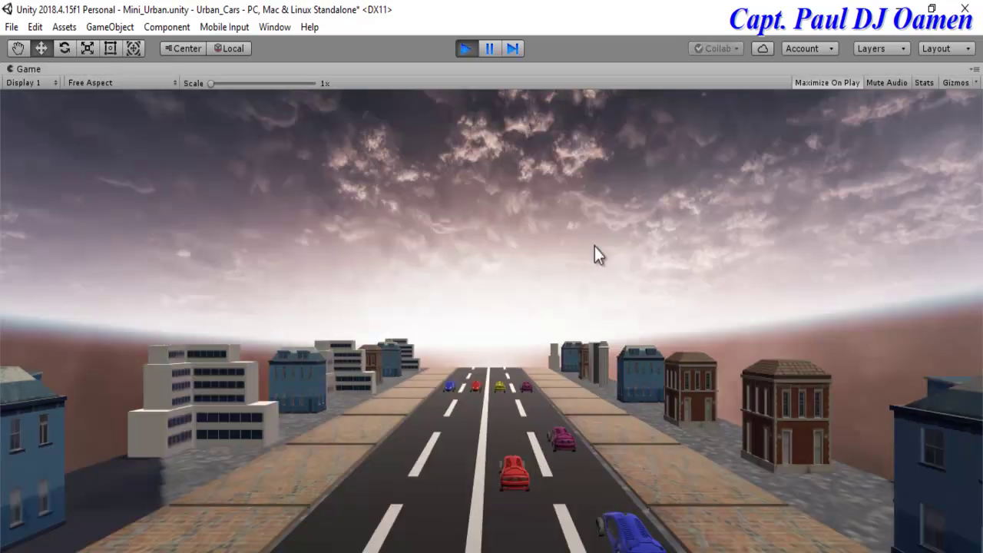
pyautogui.click(465, 49)
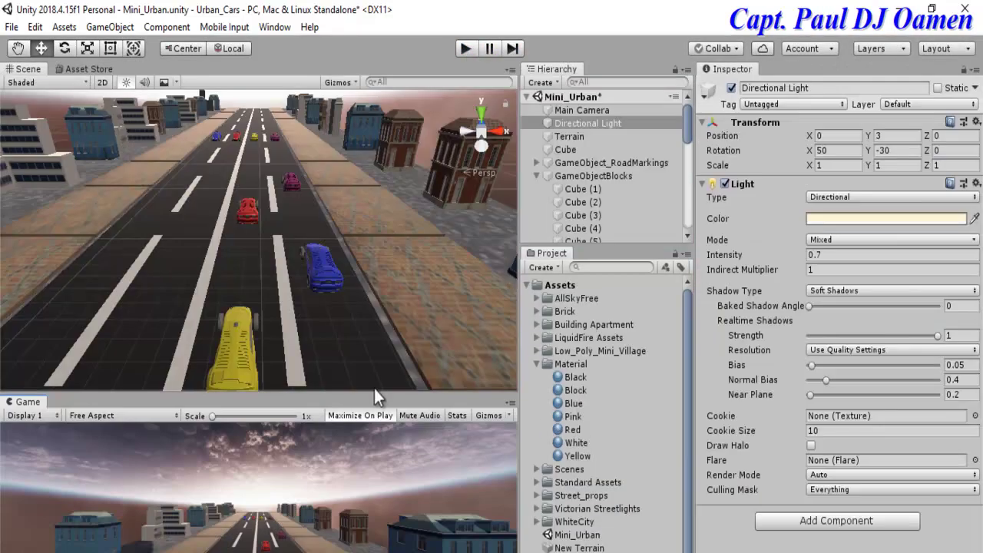
# Step: Add the Broadleaf_Desktop prefab to the Terrain's list of paintable trees
pyautogui.click(536, 364)
pyautogui.click(474, 225)
pyautogui.click(565, 136)
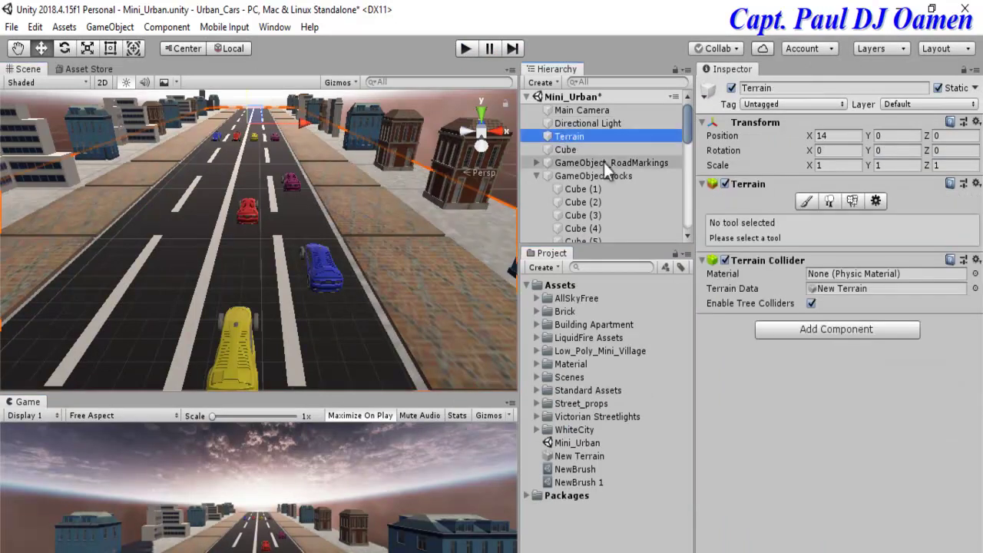
pyautogui.click(828, 203)
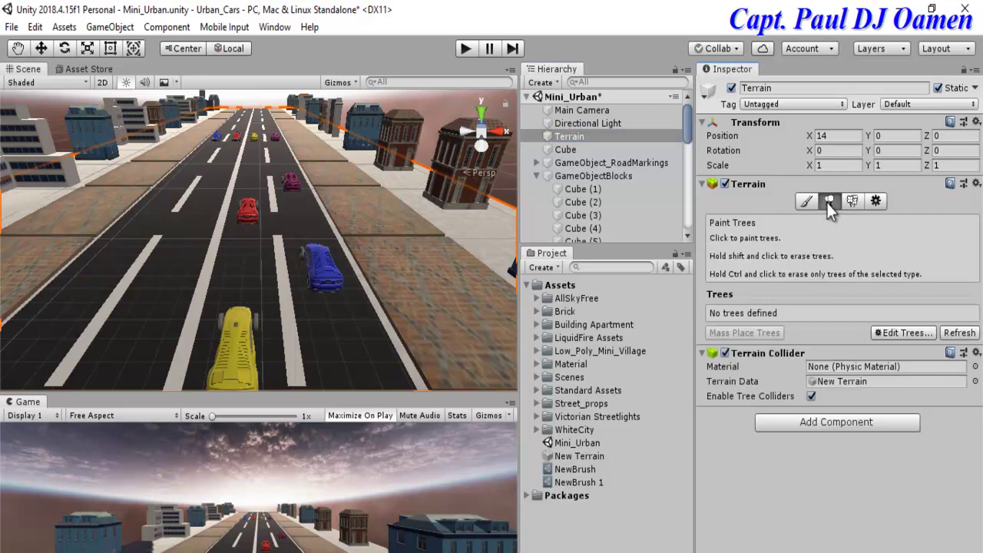
pyautogui.click(893, 335)
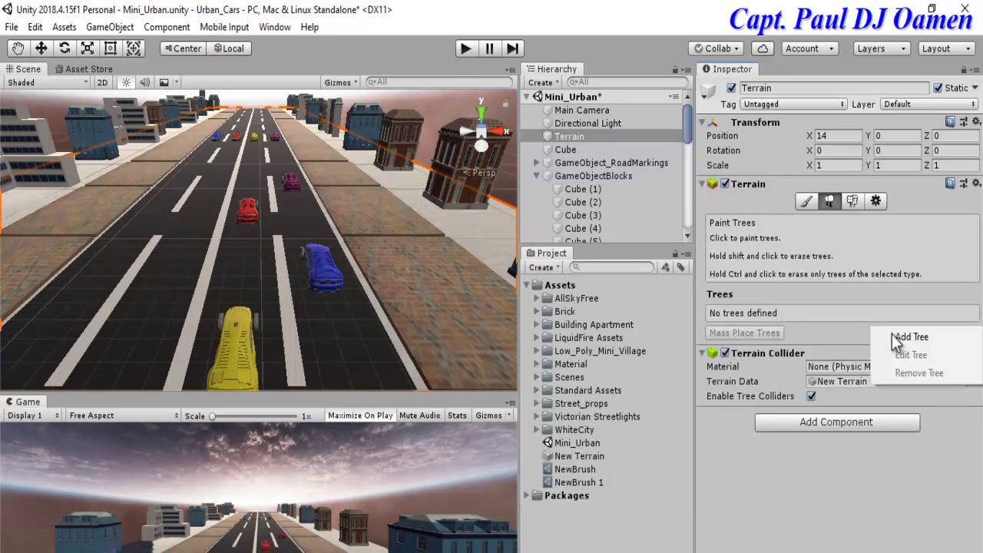
pyautogui.click(909, 338)
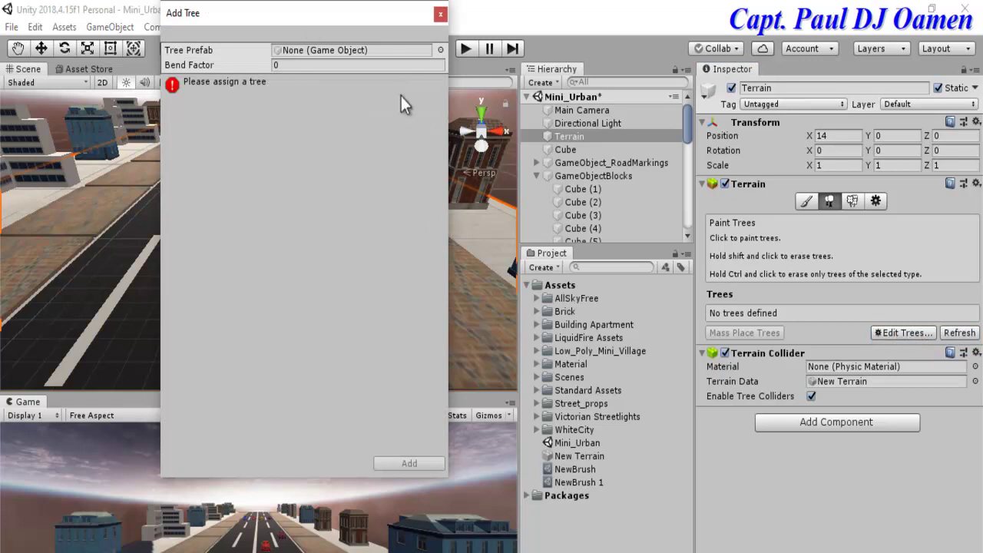
pyautogui.click(442, 51)
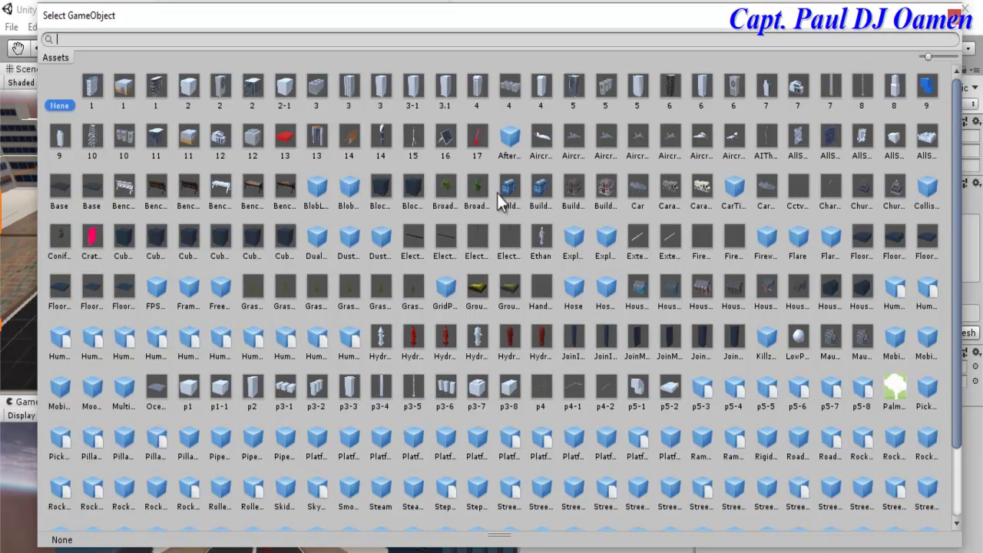
pyautogui.click(448, 187)
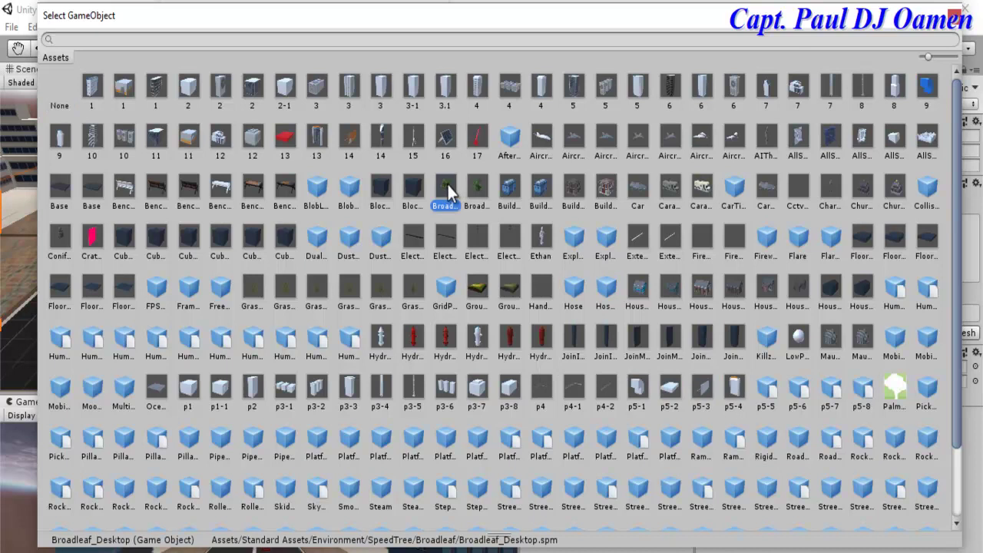
pyautogui.doubleClick(447, 184)
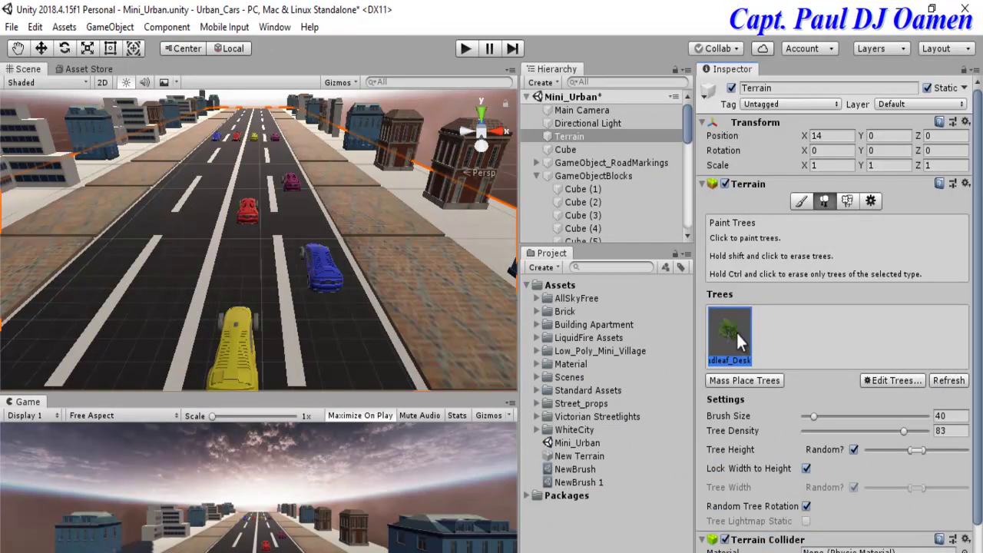
# Step: Add Broadleaf_Mobile as a second tree prefab for painting on the Terrain
pyautogui.click(906, 384)
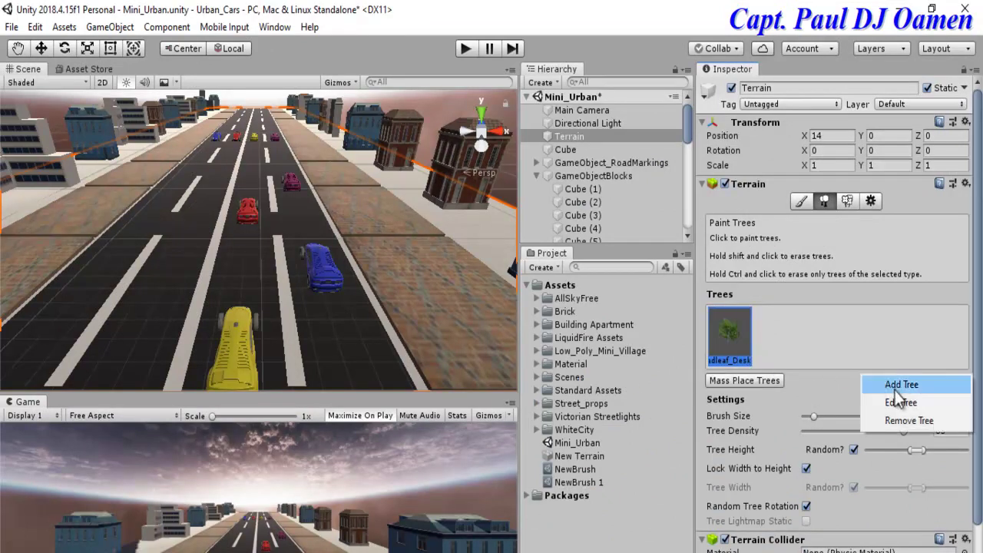
pyautogui.click(899, 386)
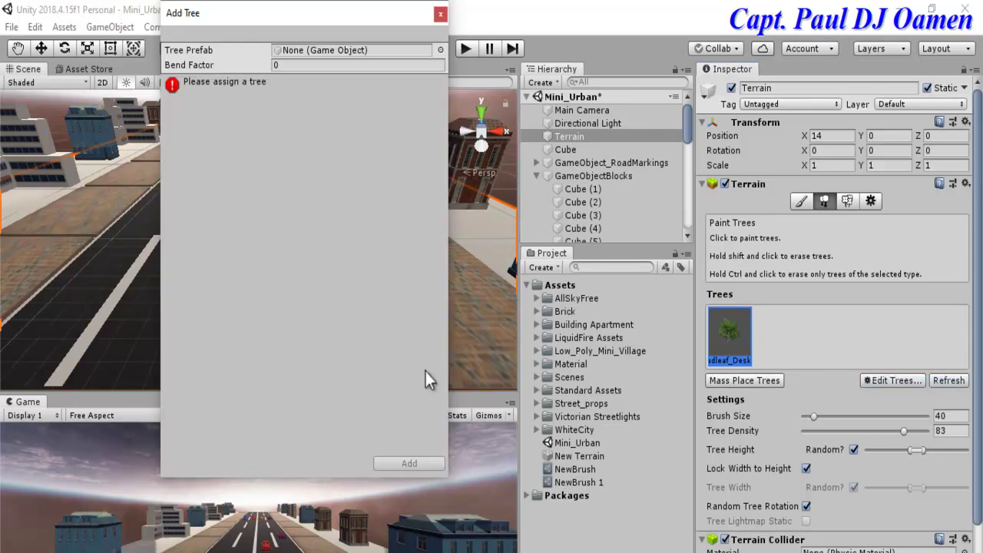
pyautogui.click(442, 51)
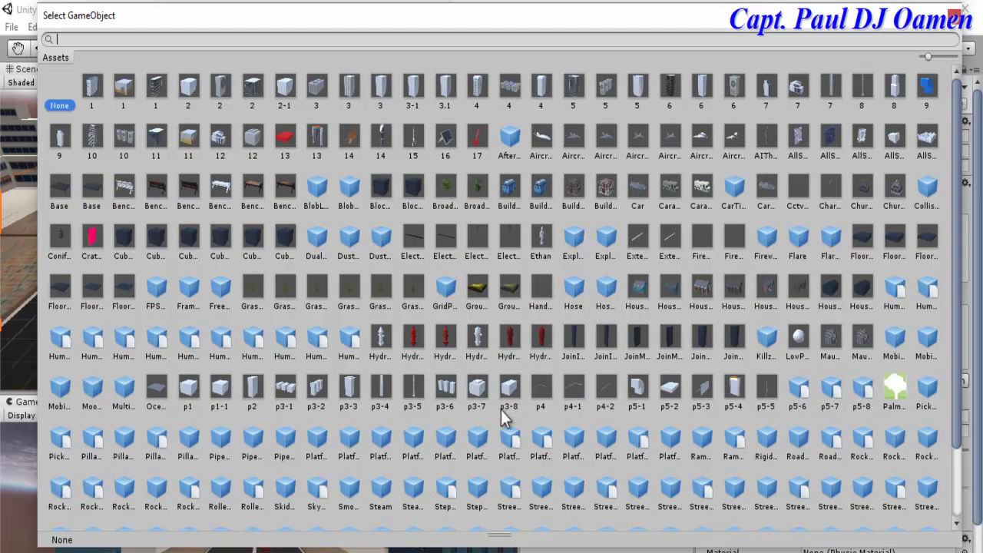
pyautogui.scroll(-2, 501, 412)
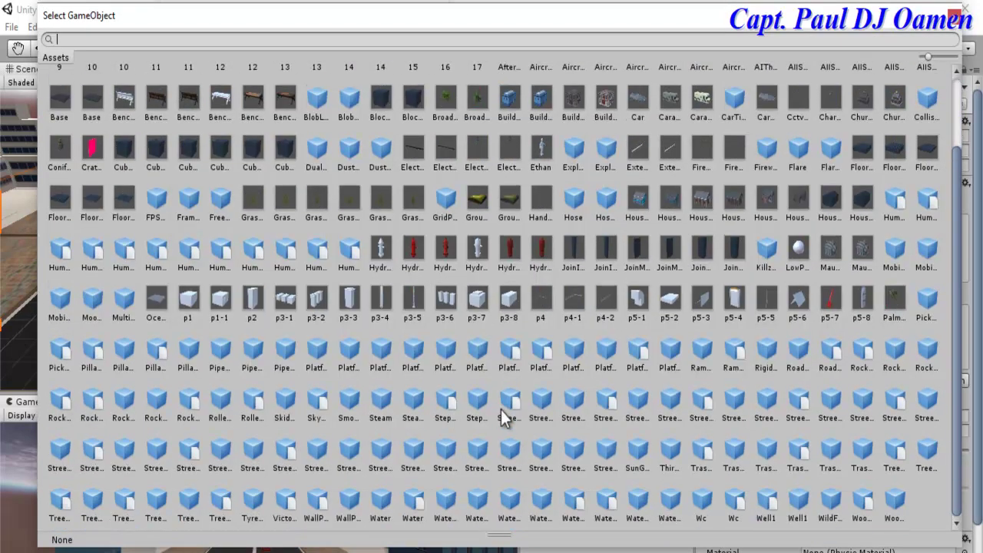
pyautogui.scroll(2, 501, 415)
pyautogui.doubleClick(478, 183)
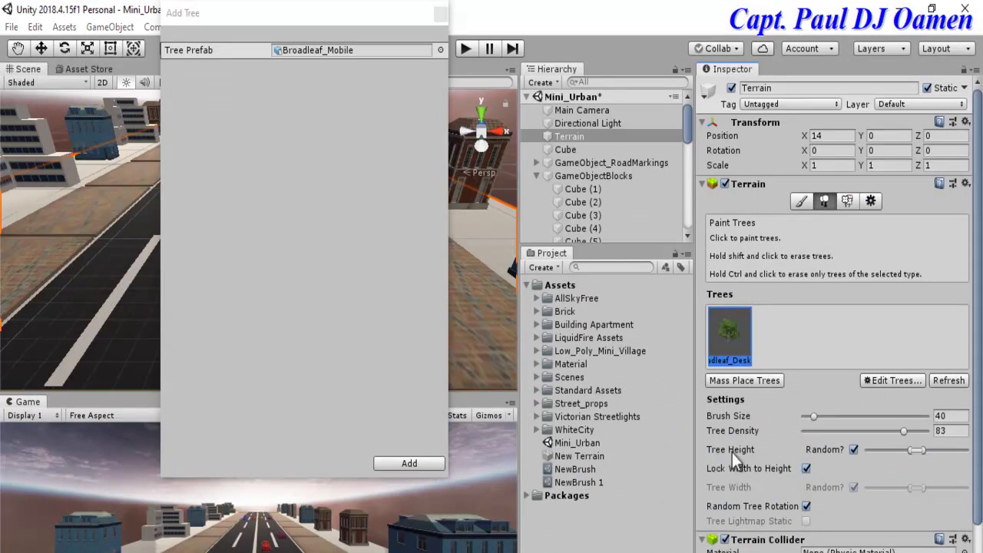
pyautogui.click(448, 461)
pyautogui.click(424, 464)
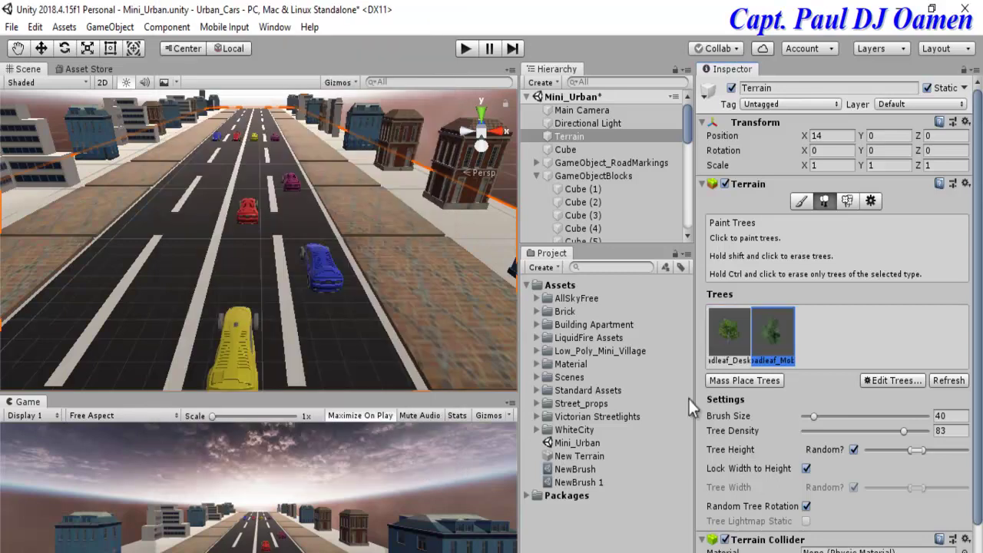
# Step: Paint Broadleaf_Mobile and Broadleaf_Desktop trees on the Terrain along the building side of the pavement, with brush size 40
pyautogui.click(813, 417)
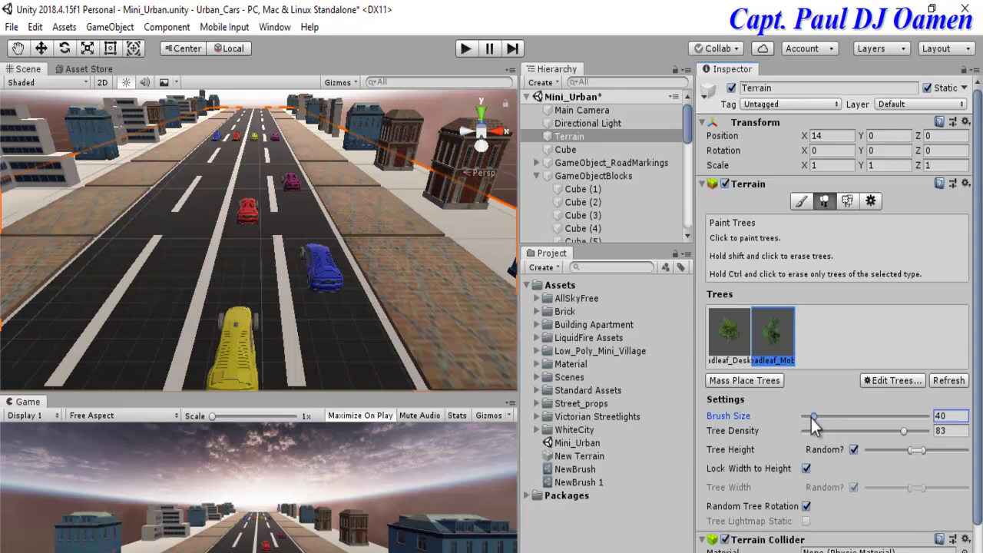
pyautogui.click(485, 236)
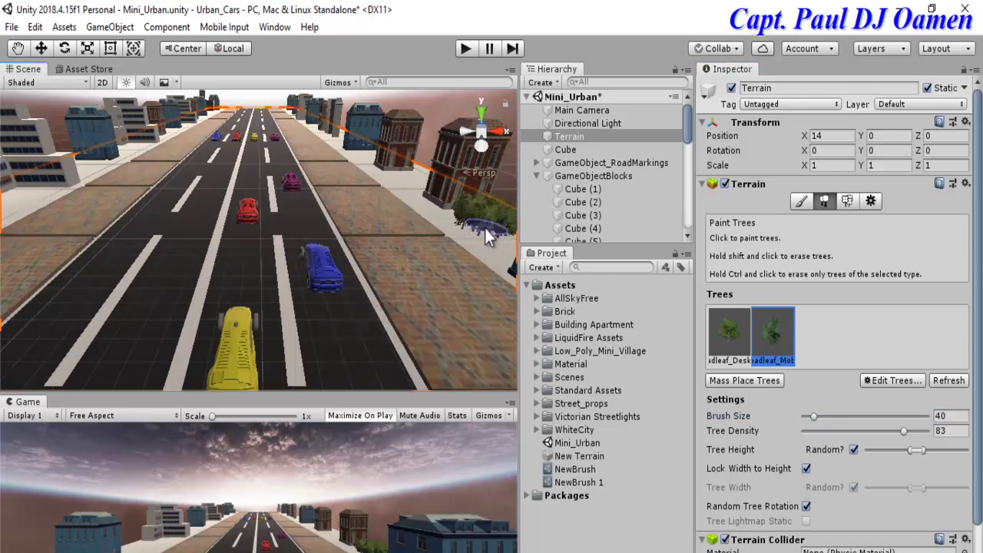
pyautogui.moveTo(492, 257)
pyautogui.mouseDown()
pyautogui.moveTo(432, 261)
pyautogui.moveTo(358, 285)
pyautogui.moveTo(439, 286)
pyautogui.moveTo(508, 265)
pyautogui.moveTo(405, 288)
pyautogui.mouseUp()
pyautogui.click(489, 257)
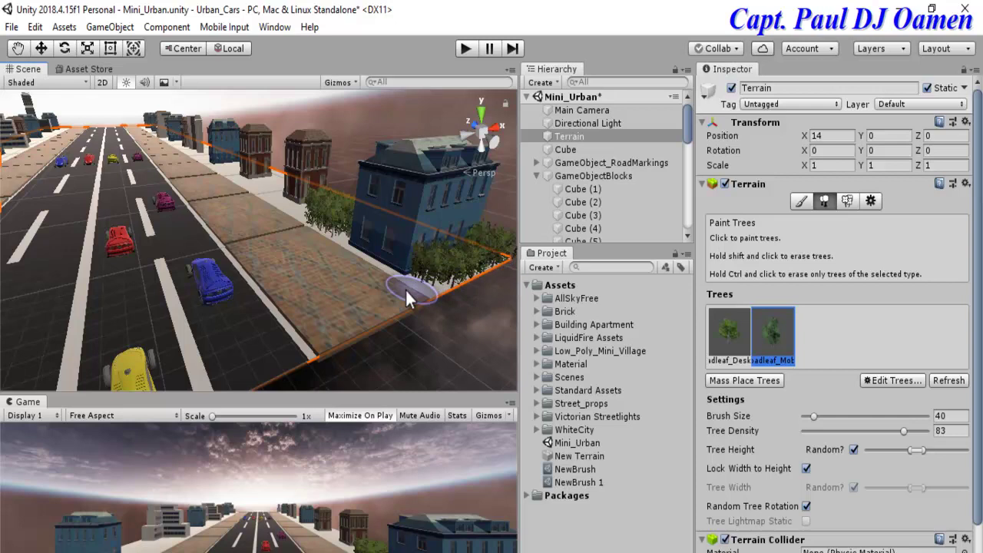
pyautogui.click(263, 197)
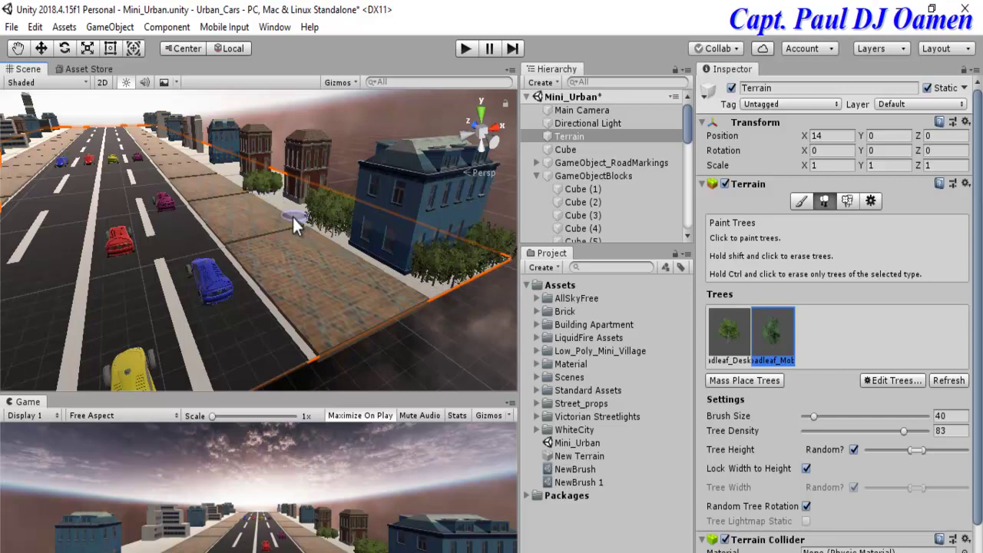
pyautogui.moveTo(294, 218); pyautogui.dragTo(223, 163)
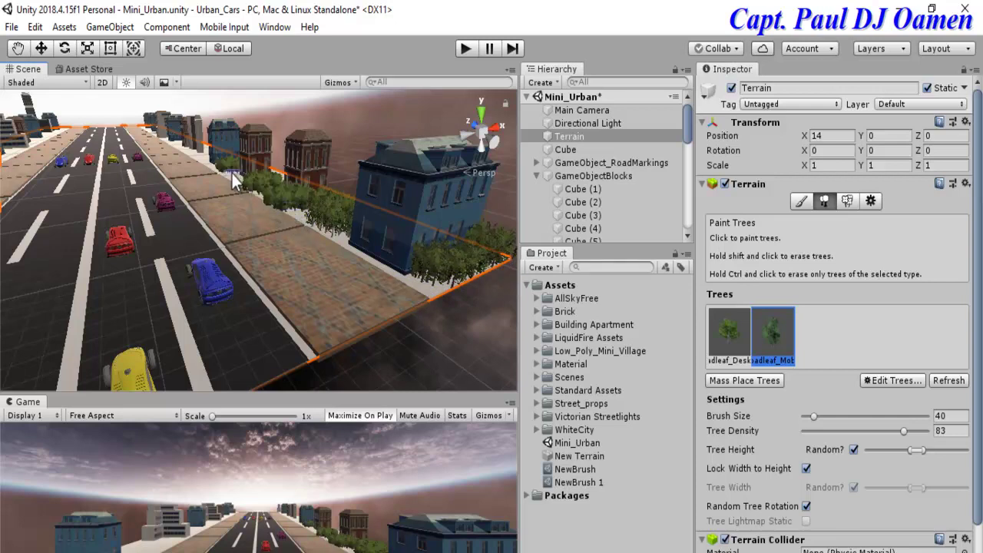
pyautogui.click(730, 330)
pyautogui.moveTo(198, 165); pyautogui.dragTo(230, 180)
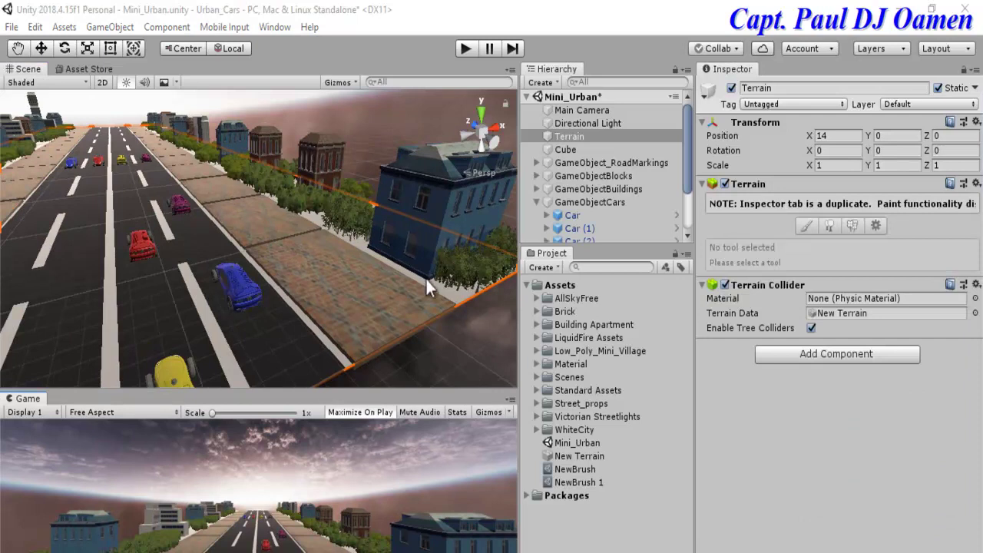
# Step: Run the scene in Play mode to check the trees beside the road, and stop it again
pyautogui.click(465, 48)
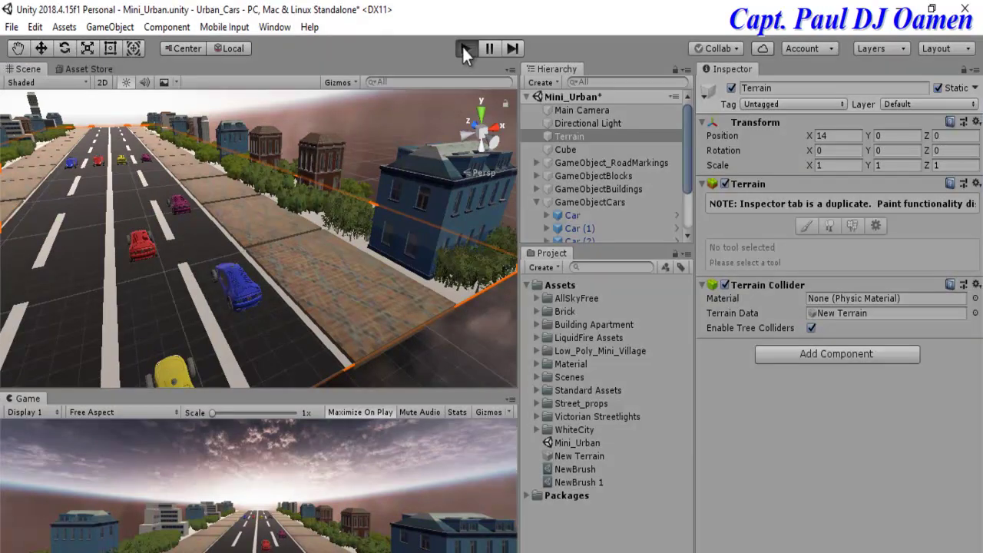
pyautogui.click(465, 49)
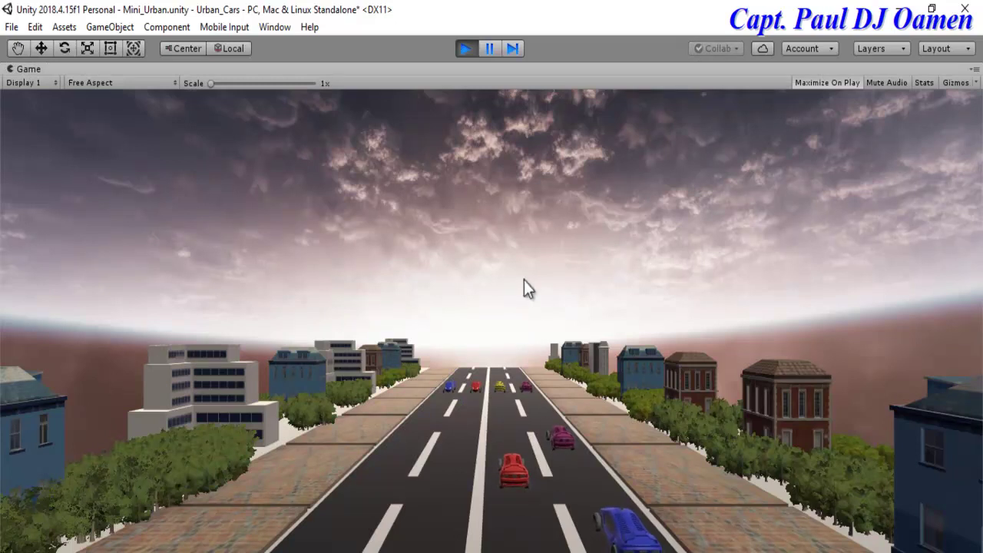
pyautogui.click(464, 46)
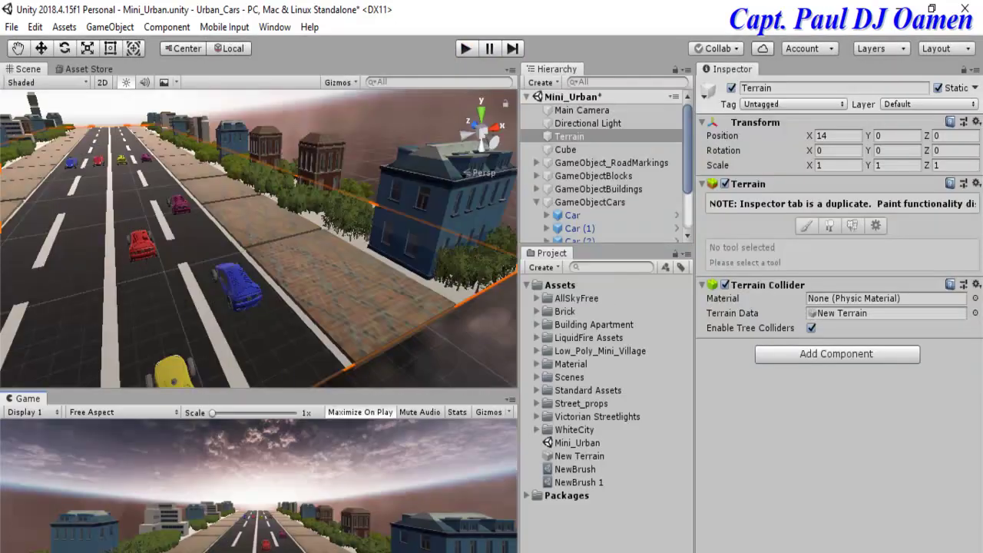
# Step: Make the Main Camera a child of the yellow Car (1) and check the moving view in Play mode
pyautogui.click(180, 376)
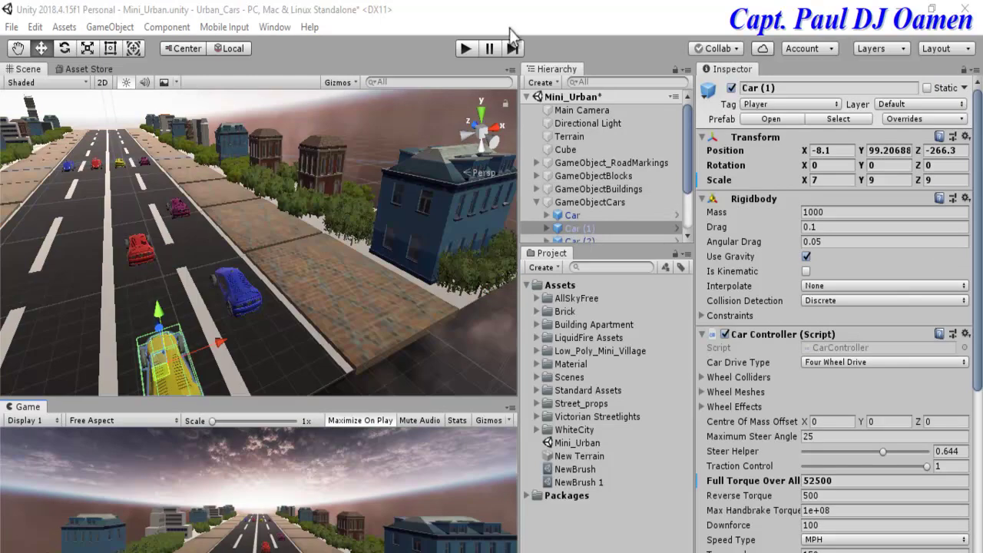
pyautogui.click(583, 110)
pyautogui.moveTo(583, 109); pyautogui.dragTo(567, 228)
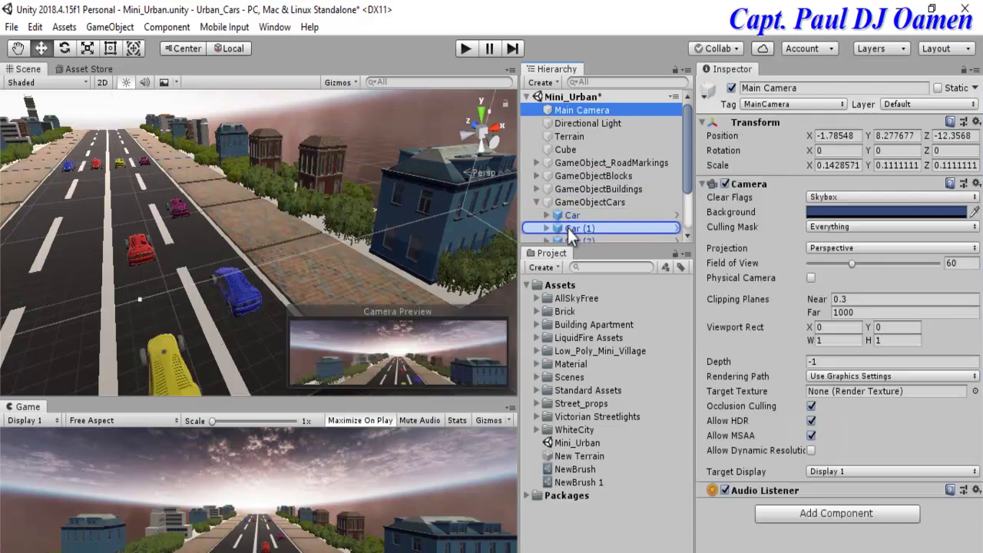
pyautogui.click(466, 49)
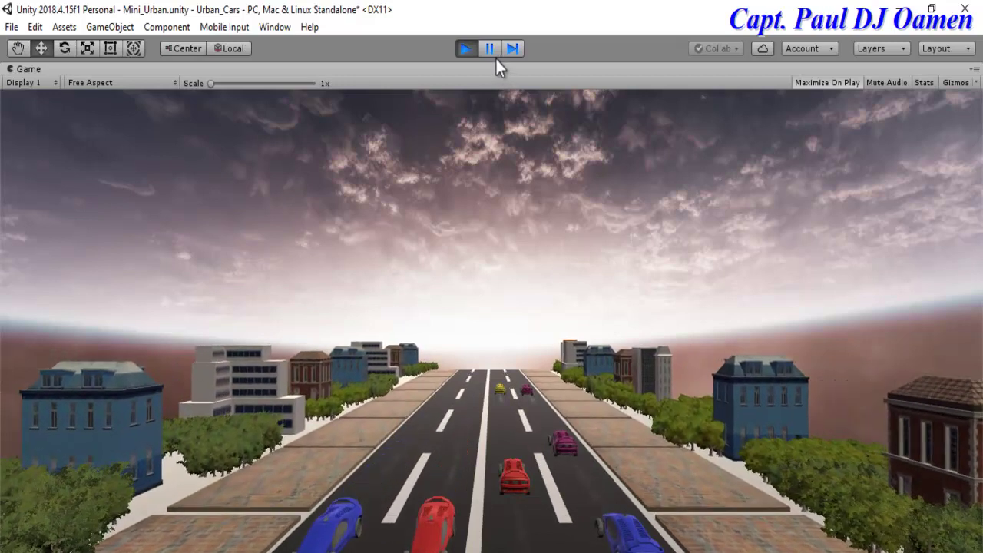
pyautogui.click(466, 48)
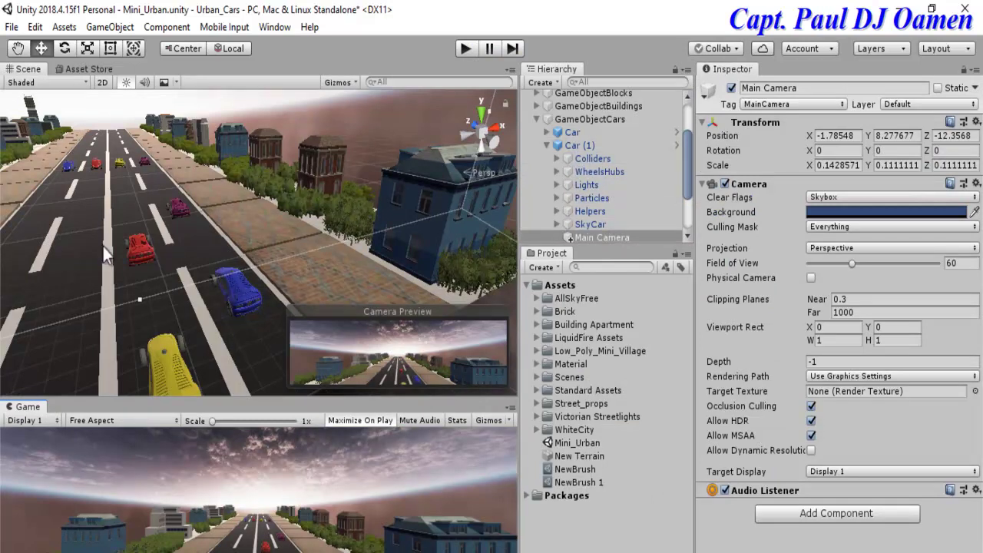
# Step: Move the Main Camera under the red Car (2) and check the moving view in Play mode
pyautogui.click(138, 256)
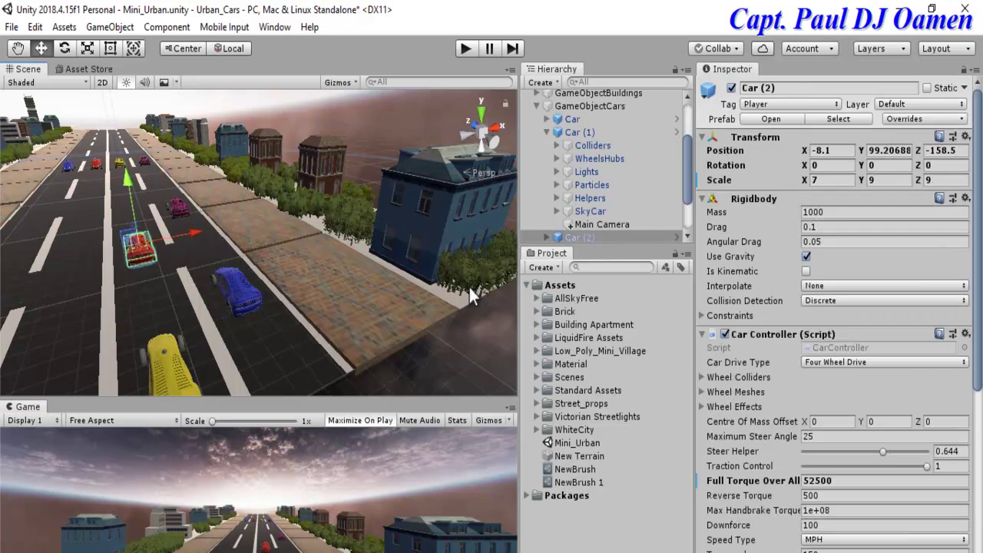
pyautogui.scroll(-3, 619, 180)
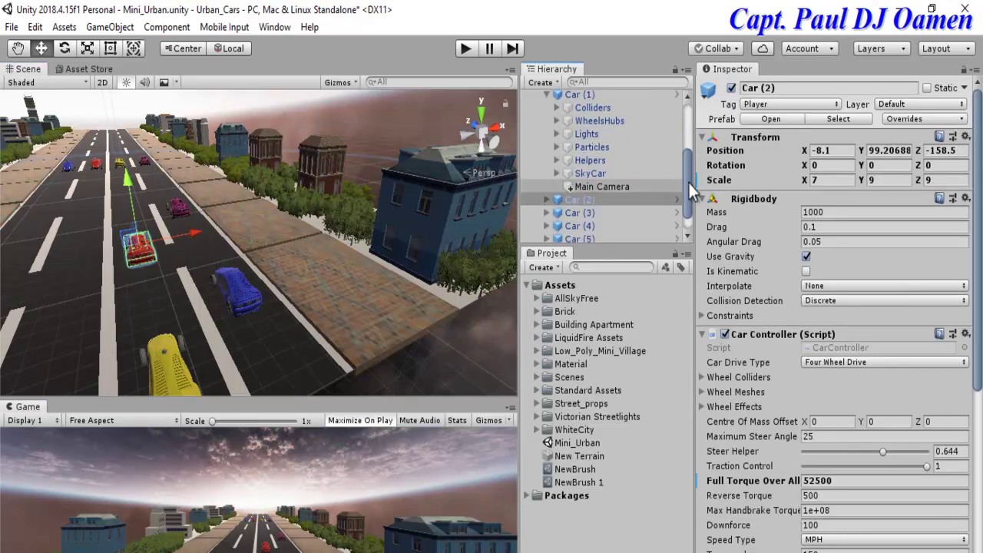
pyautogui.moveTo(592, 161); pyautogui.dragTo(592, 173)
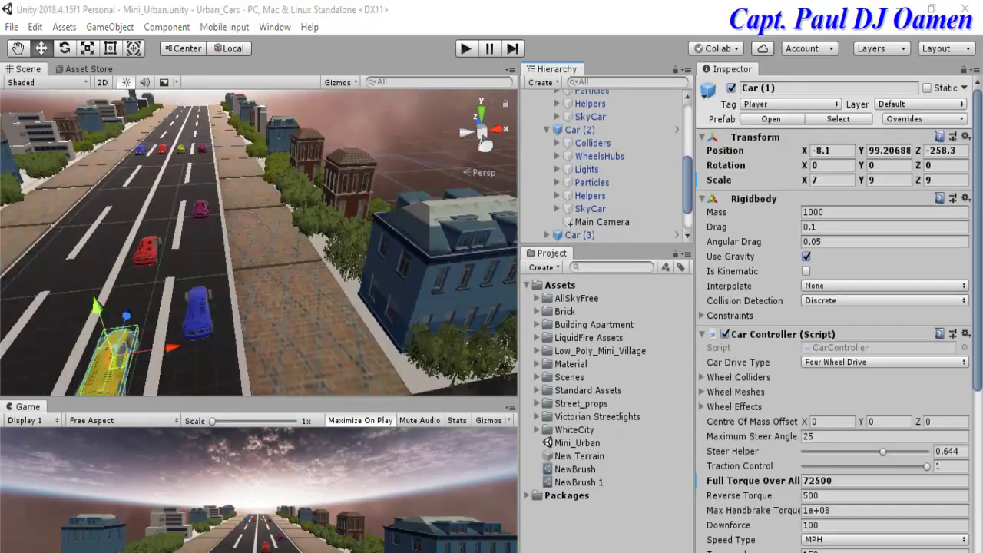
pyautogui.click(464, 48)
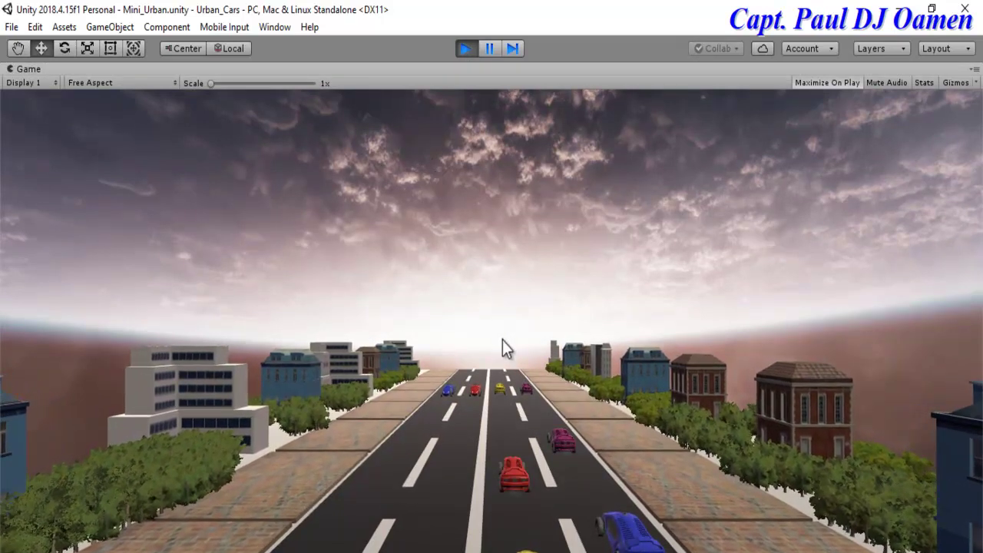
pyautogui.click(466, 49)
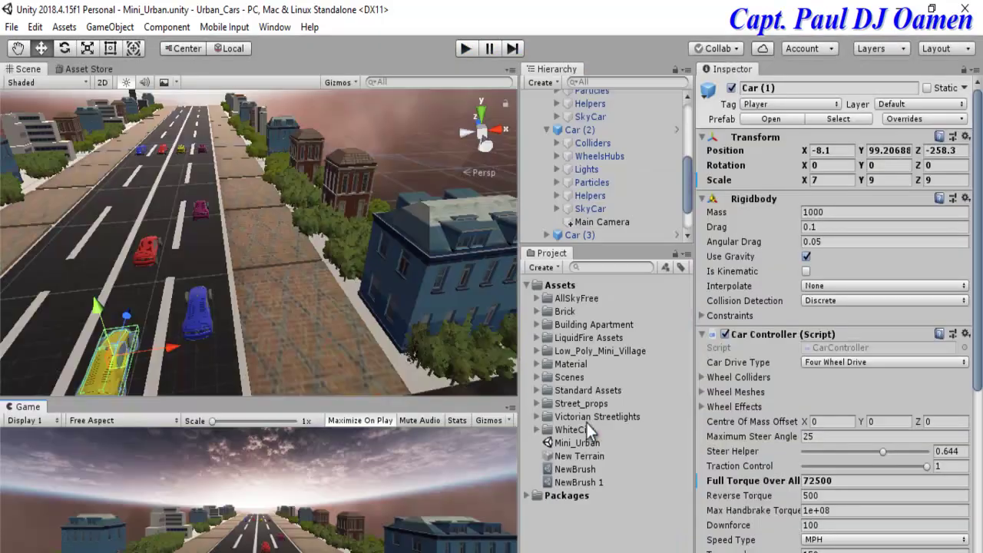
# Step: Duplicate the Main Camera under Car (2) and make the copy a child of the yellow Car (1)
pyautogui.click(151, 255)
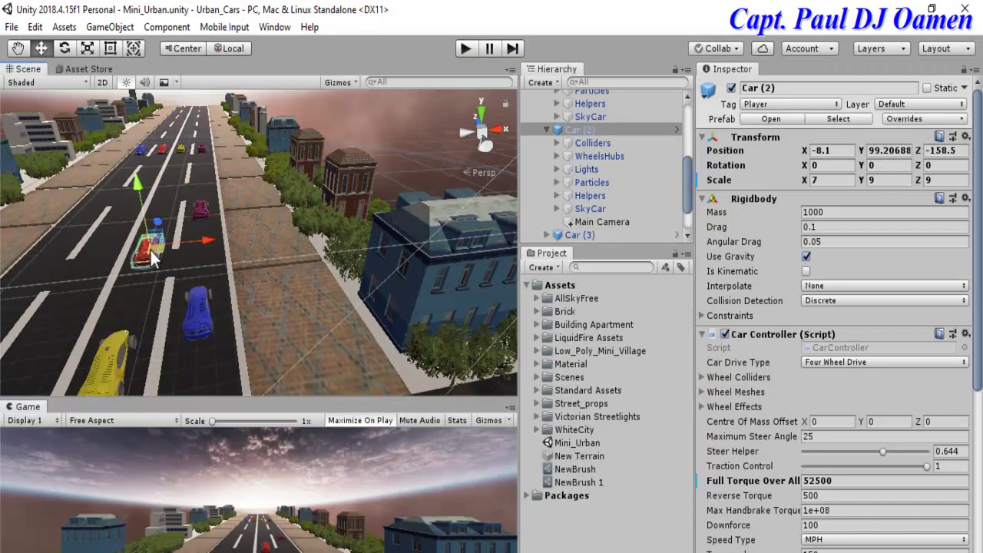
pyautogui.click(607, 222)
pyautogui.rightClick(617, 226)
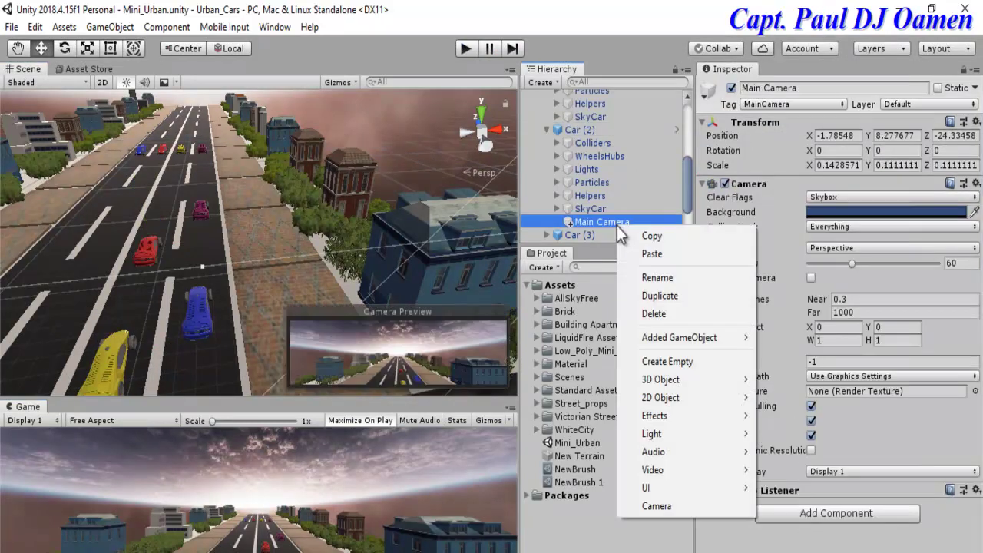
pyautogui.click(671, 298)
pyautogui.moveTo(686, 180); pyautogui.dragTo(685, 205)
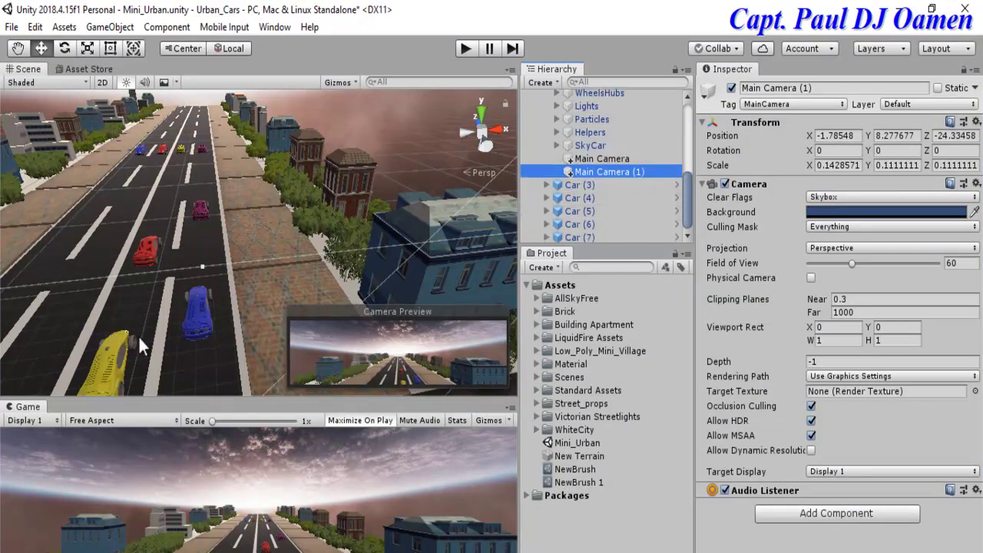
pyautogui.click(115, 353)
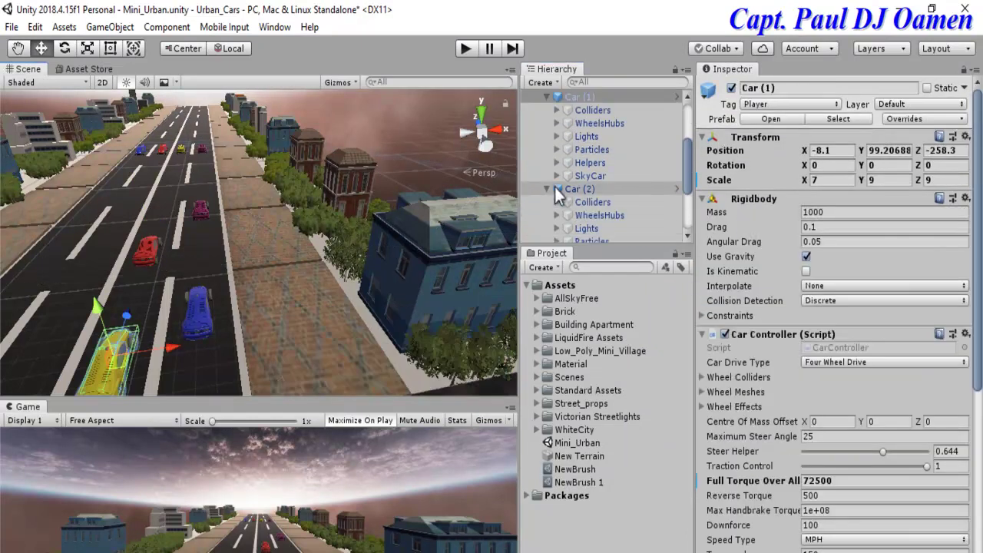
pyautogui.moveTo(689, 159); pyautogui.dragTo(641, 227)
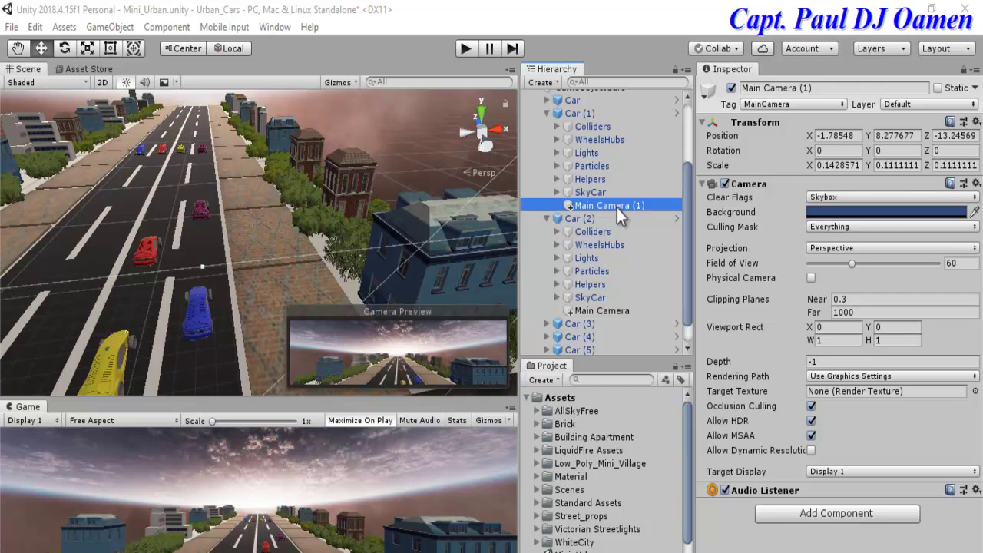
# Step: Give the blue Car its own duplicate of Car (1)'s camera and check the view in Play mode
pyautogui.click(579, 101)
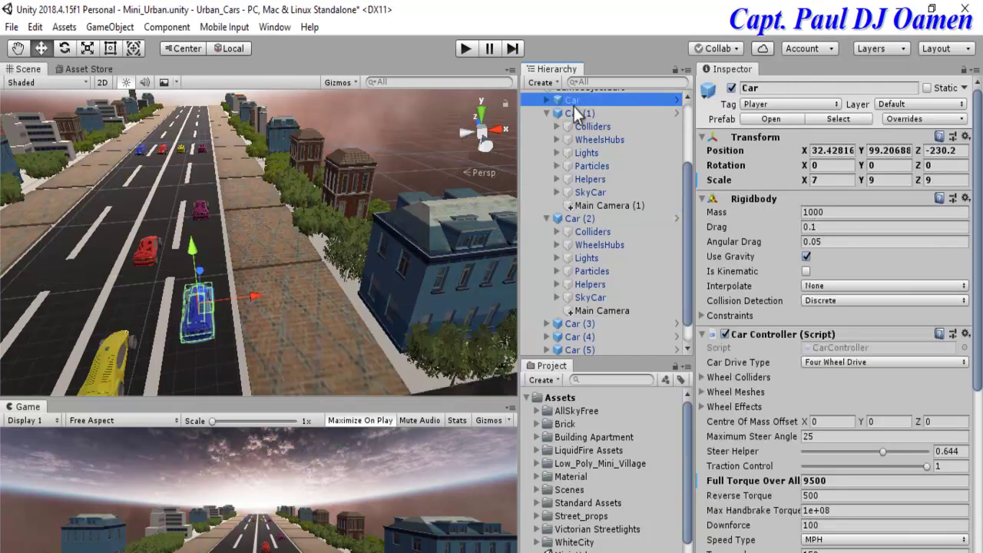
pyautogui.rightClick(622, 206)
pyautogui.click(671, 278)
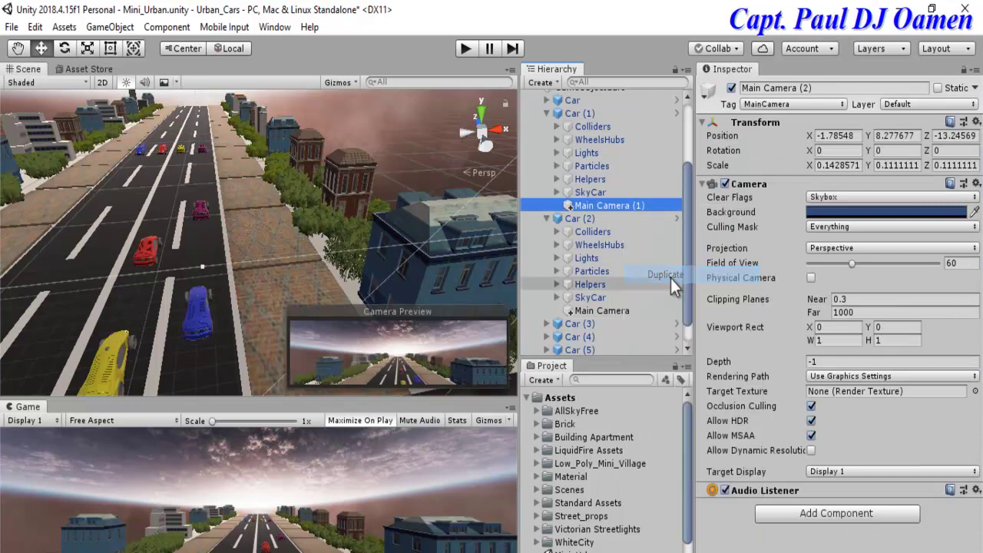
pyautogui.scroll(3, 686, 202)
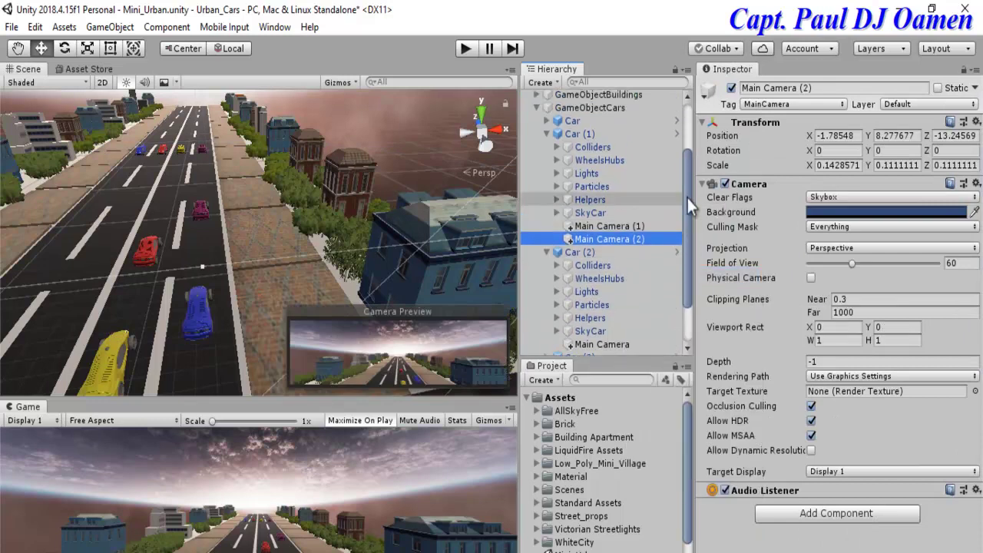
pyautogui.moveTo(607, 258); pyautogui.dragTo(575, 137)
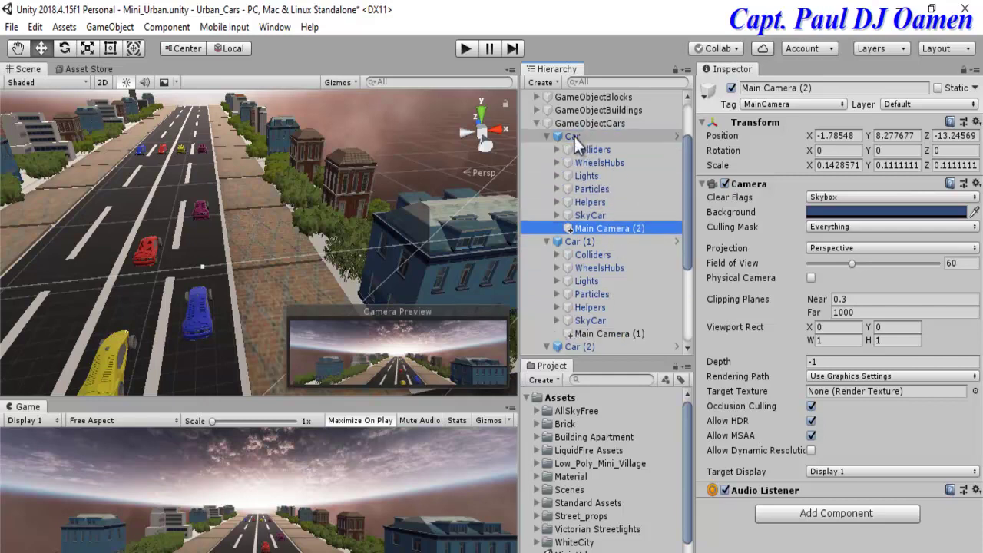
pyautogui.click(461, 51)
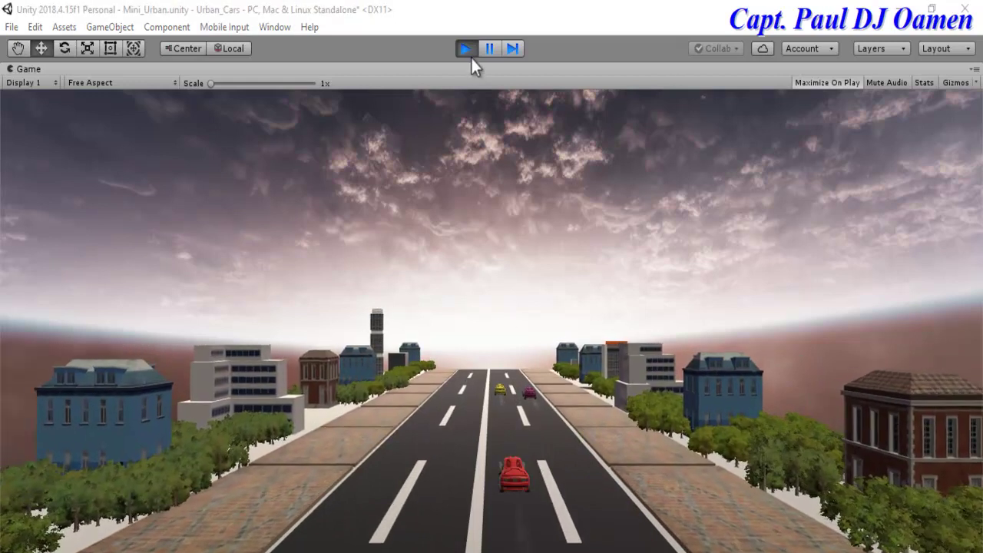
pyautogui.click(468, 51)
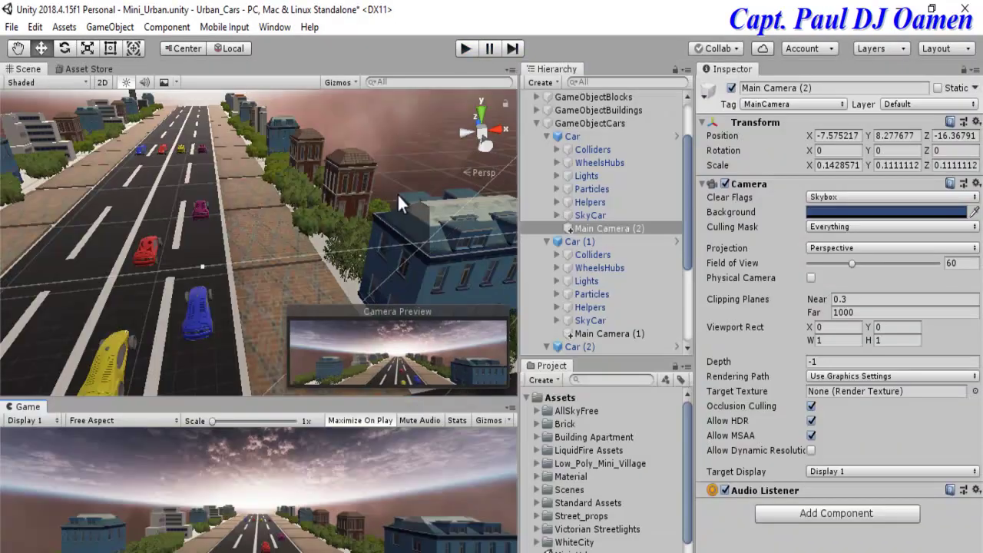
# Step: Place Street_Light_01_3_Old_Prefab from the Street_props Streetlight assets on the brick pavement beside the blue car
pyautogui.click(268, 278)
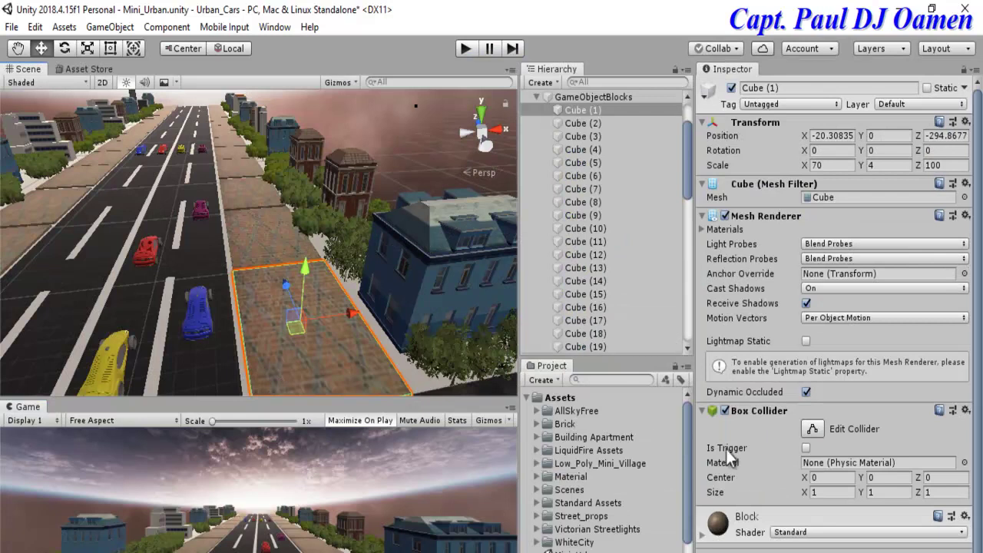
pyautogui.scroll(-2, 686, 464)
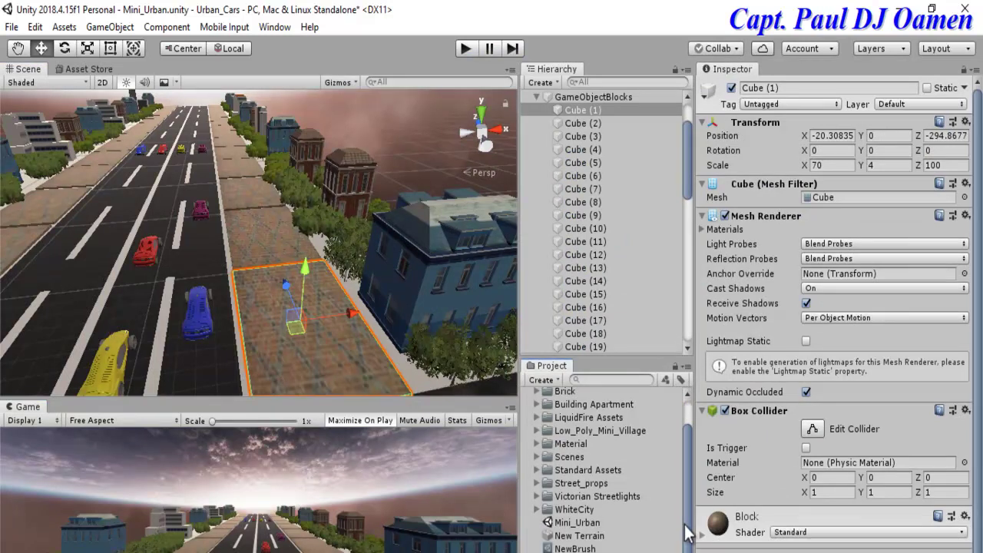
pyautogui.click(536, 484)
pyautogui.moveTo(689, 445); pyautogui.dragTo(687, 466)
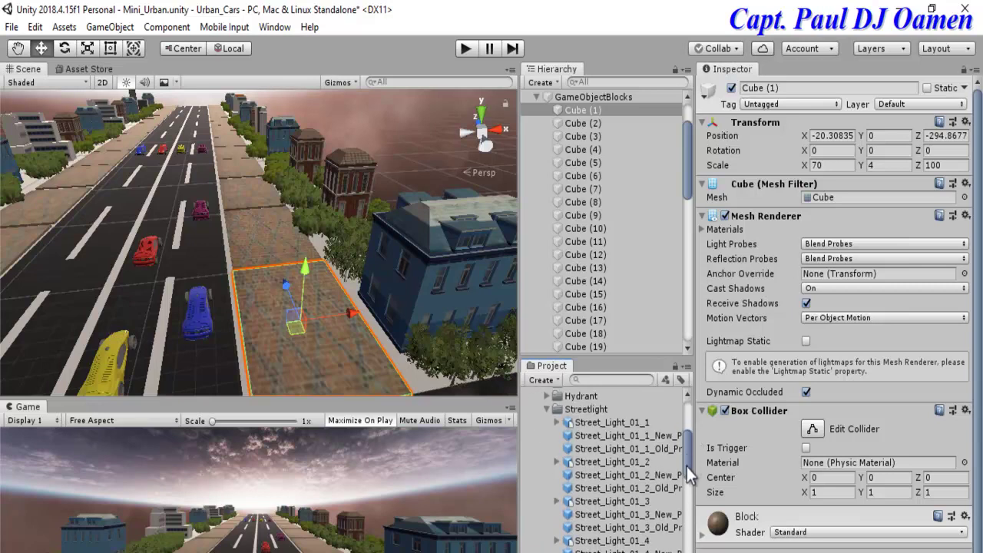
pyautogui.click(608, 422)
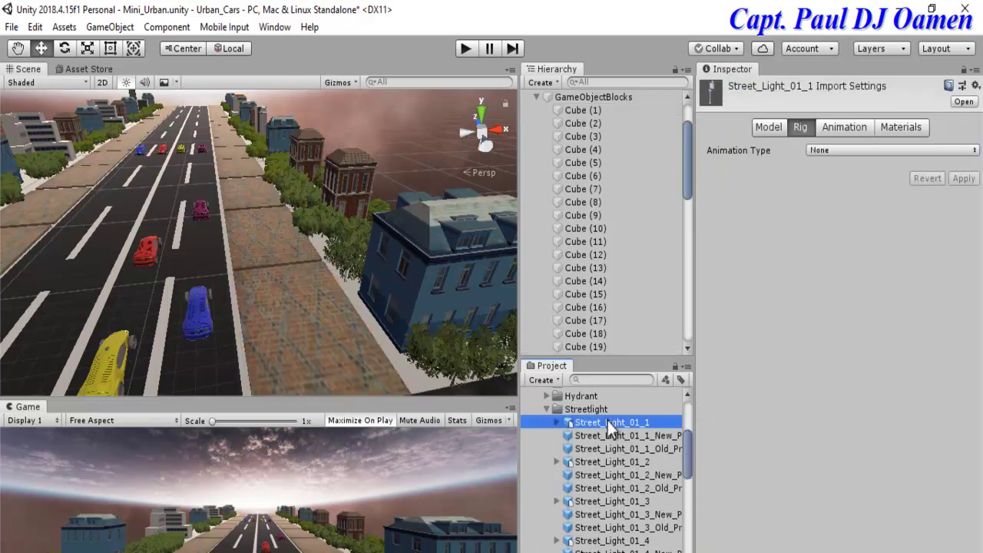
pyautogui.click(615, 464)
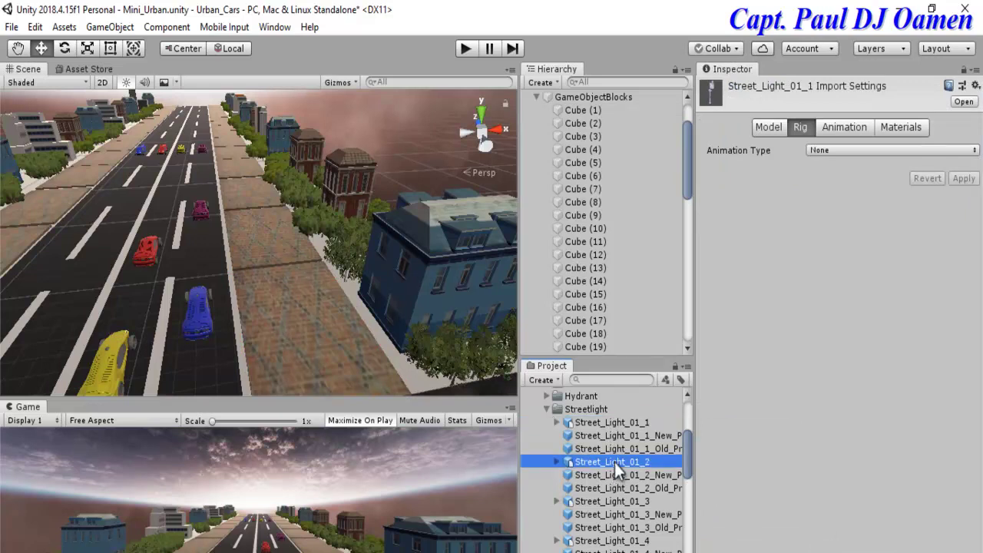
pyautogui.click(608, 528)
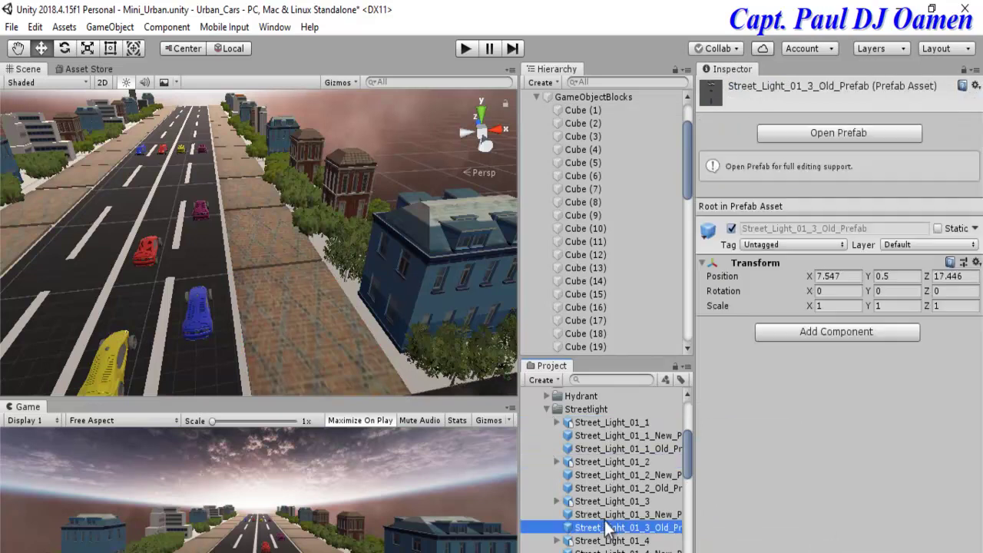
pyautogui.moveTo(608, 529); pyautogui.dragTo(278, 328)
# Step: Scale the streetlight to 9 on X, Y and Z and move it along the pavement to Z 27.3
pyautogui.click(831, 180)
pyautogui.write('9')
pyautogui.press('Tab')
pyautogui.write('9')
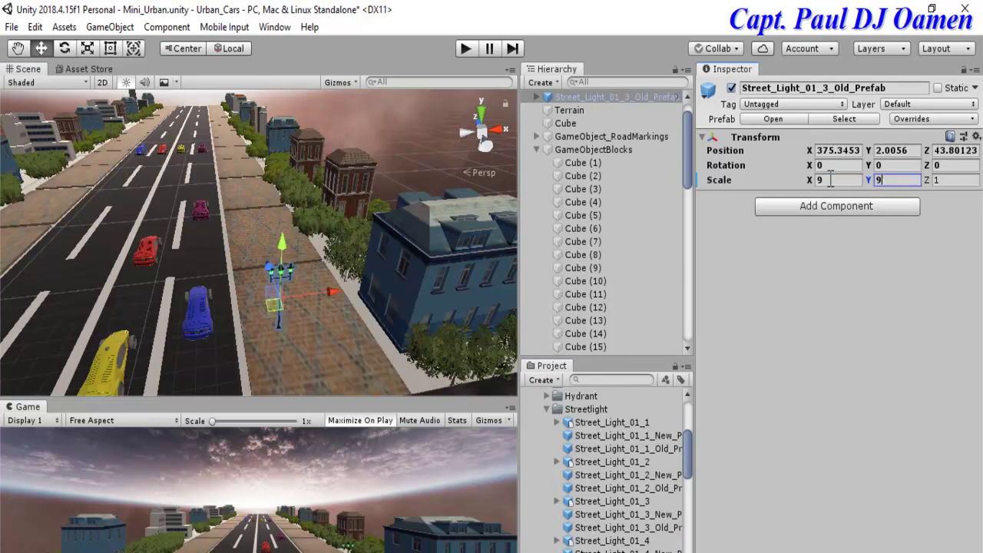
pyautogui.press('Tab')
pyautogui.write('9')
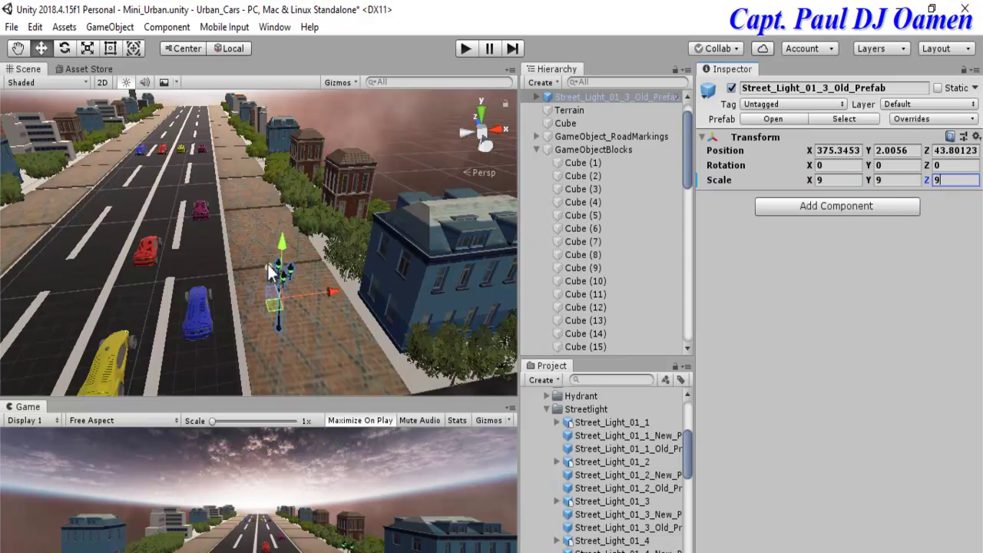
pyautogui.moveTo(272, 278); pyautogui.dragTo(275, 298)
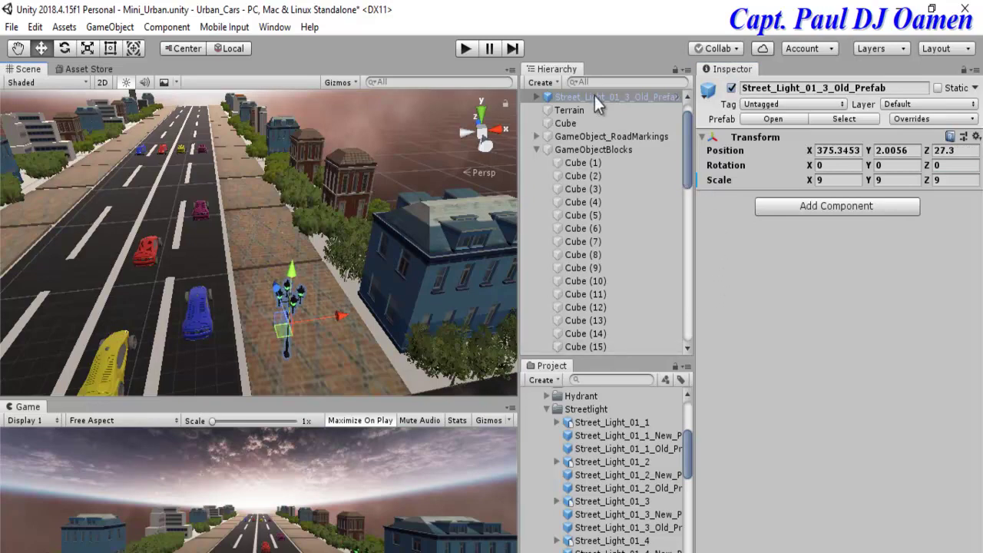
# Step: Create an empty object named GameObjectStreetLight and make the streetlight its child
pyautogui.click(539, 153)
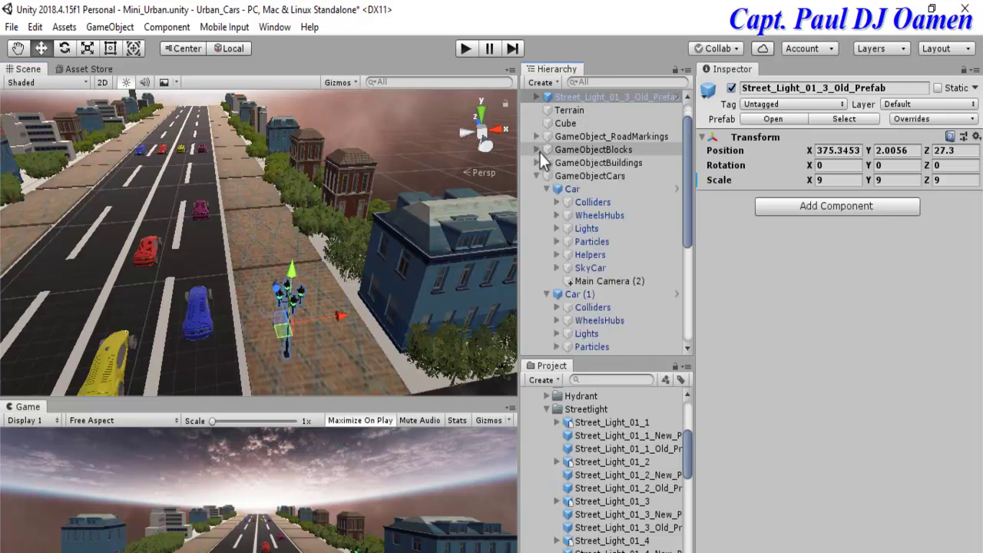
pyautogui.click(552, 83)
pyautogui.click(563, 106)
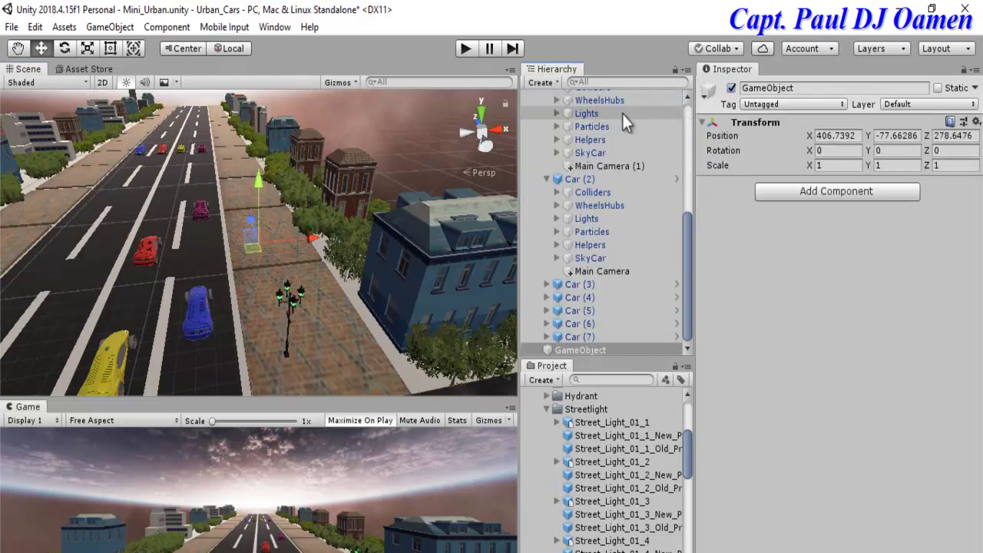
pyautogui.click(617, 350)
pyautogui.click(807, 88)
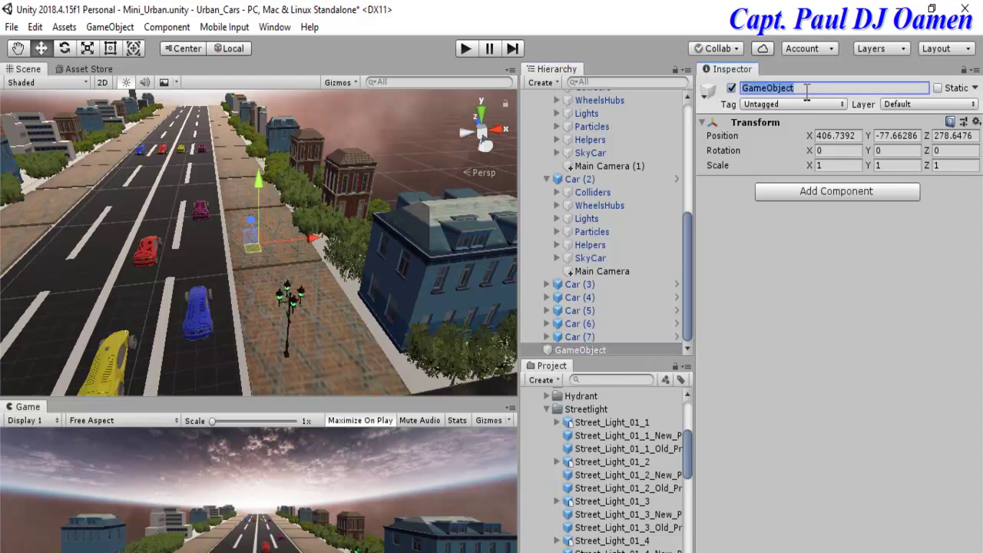
pyautogui.click(800, 89)
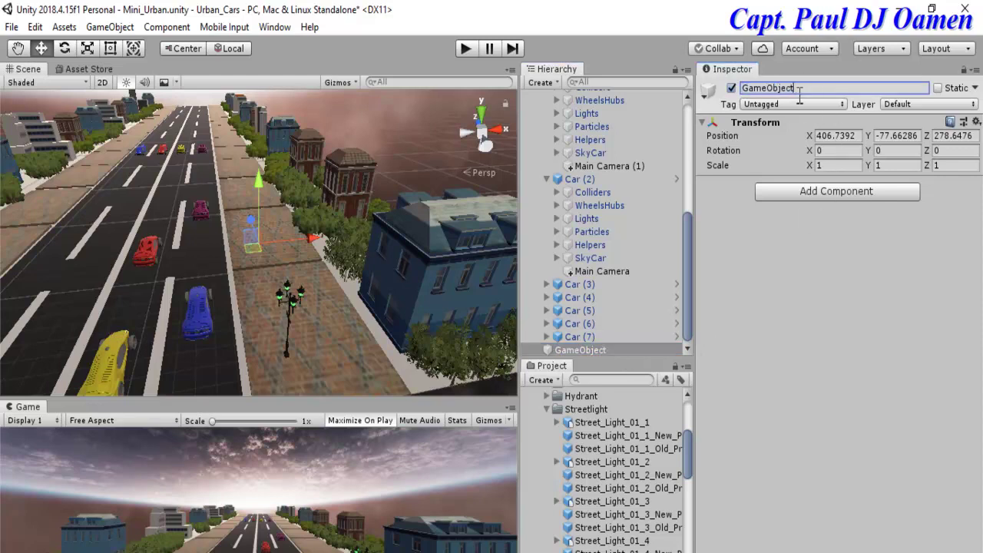
pyautogui.write('StreetLight')
pyautogui.press('Return')
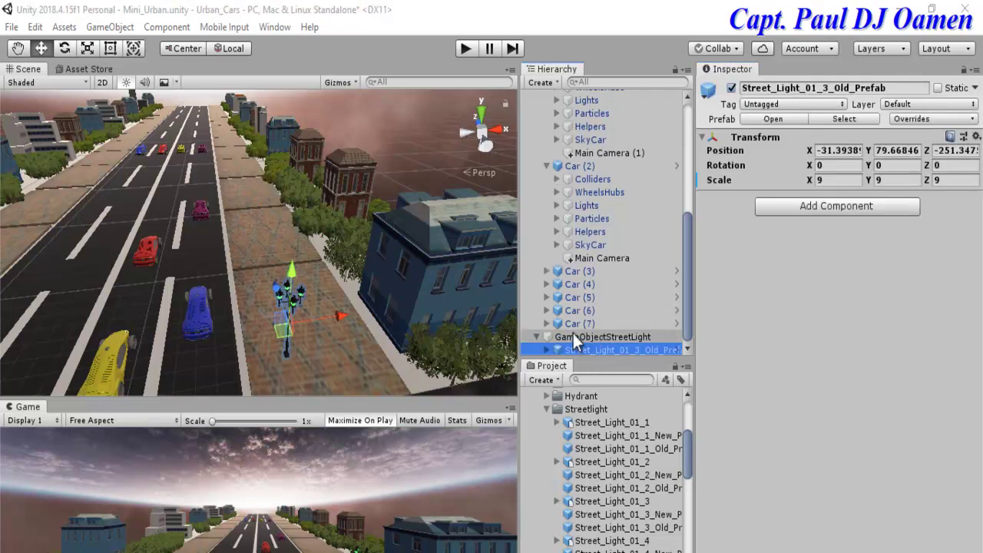
# Step: Collapse Car (2), Car (1) and the GameObjectCars group in the Hierarchy
pyautogui.moveTo(686, 287); pyautogui.dragTo(690, 261)
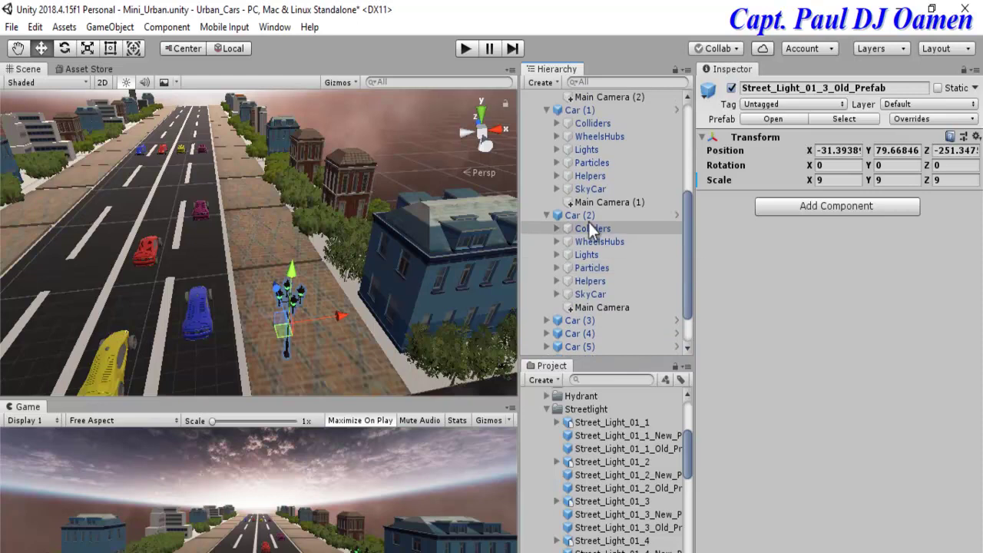
pyautogui.click(548, 218)
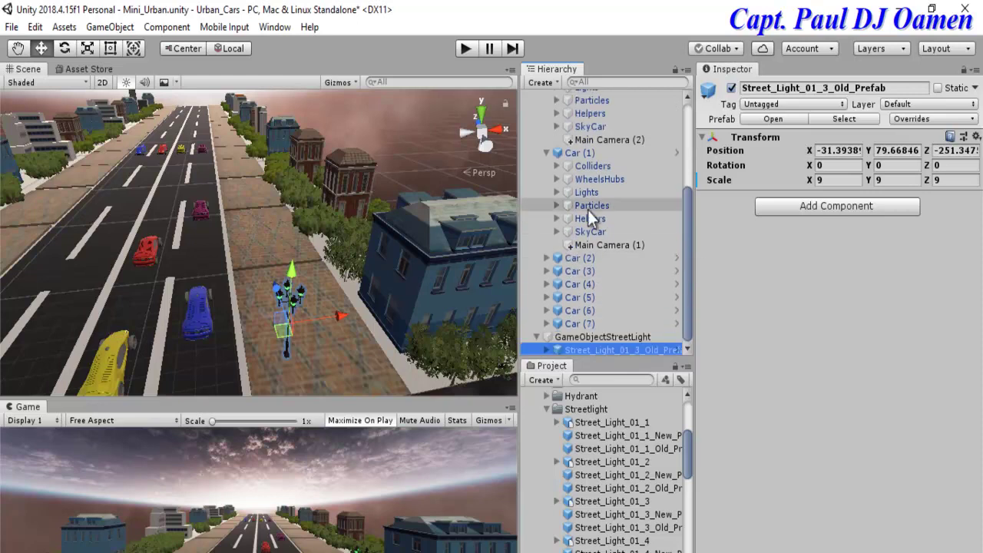
pyautogui.click(548, 153)
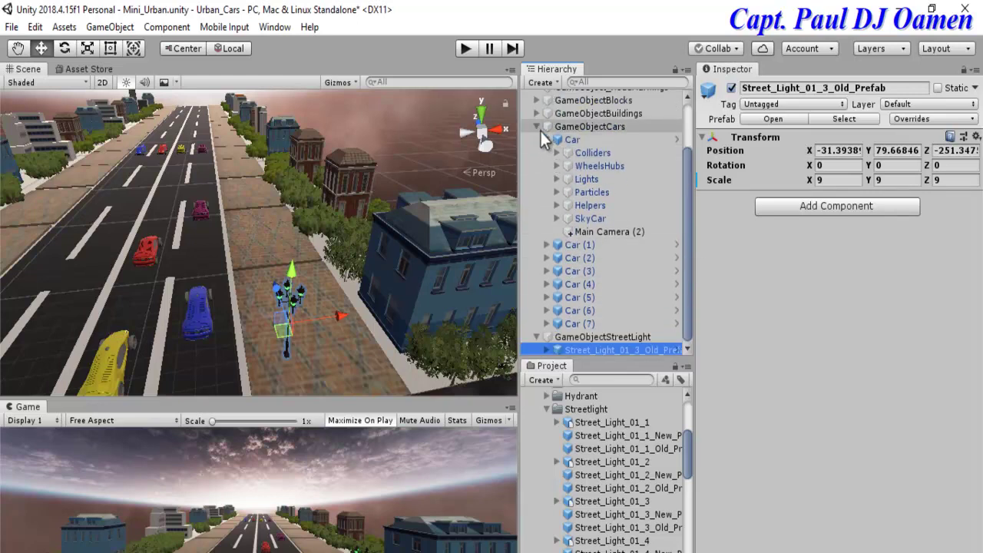
pyautogui.click(539, 126)
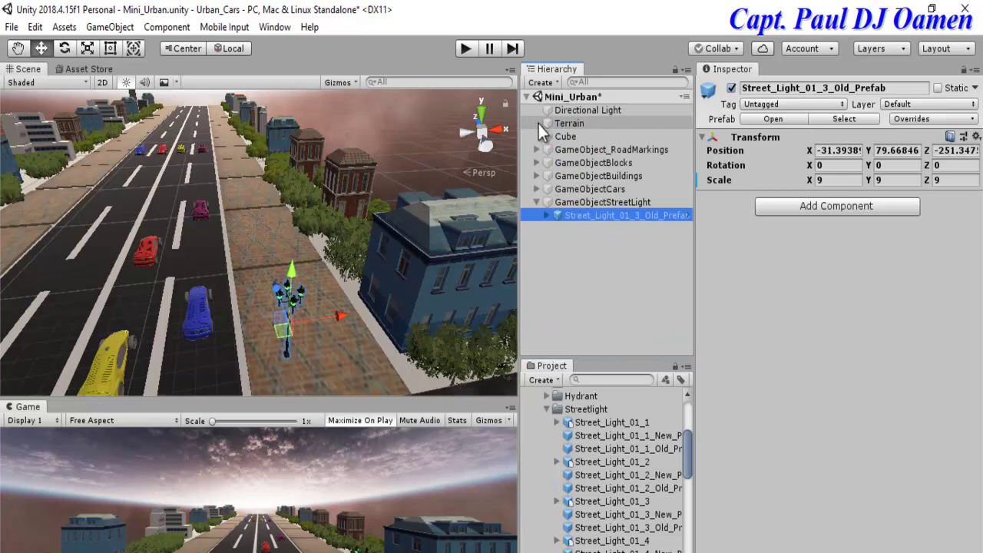
# Step: Duplicate the streetlight and move the copy farther down the pavement to Z -140.3
pyautogui.rightClick(642, 217)
pyautogui.click(681, 284)
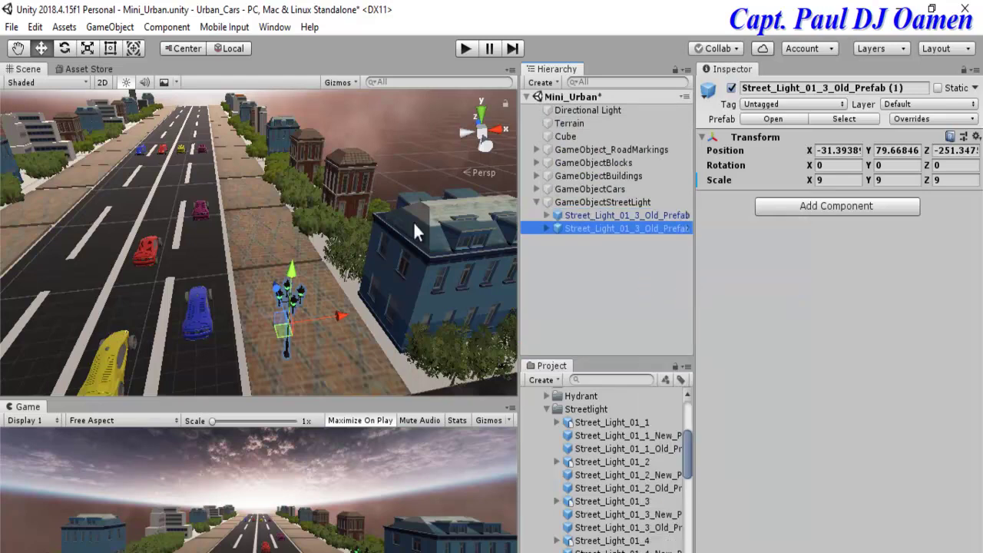
pyautogui.moveTo(278, 303); pyautogui.dragTo(245, 89)
# Step: Duplicate the second streetlight and move the new copy one interval farther along the same pavement
pyautogui.rightClick(580, 228)
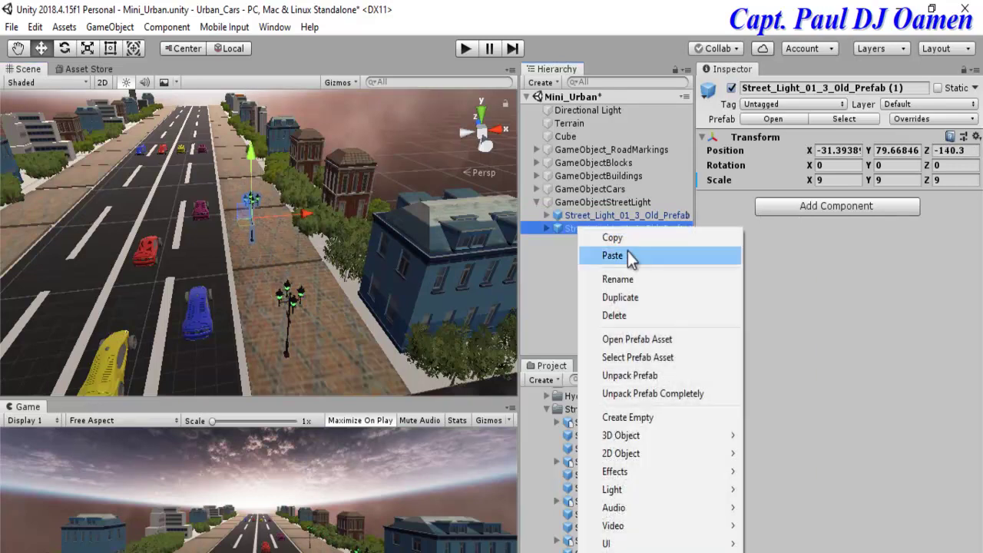
pyautogui.click(639, 299)
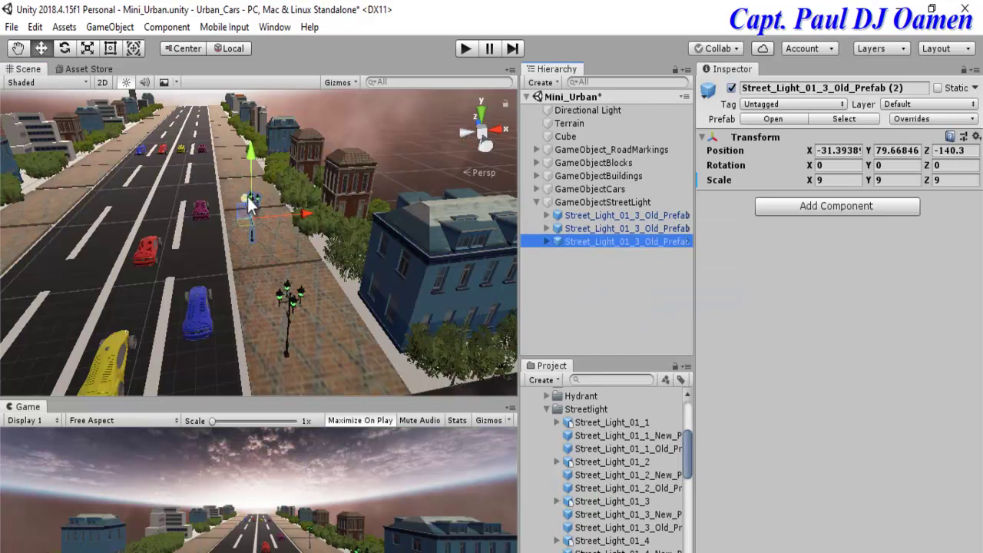
pyautogui.moveTo(243, 198); pyautogui.dragTo(231, 160)
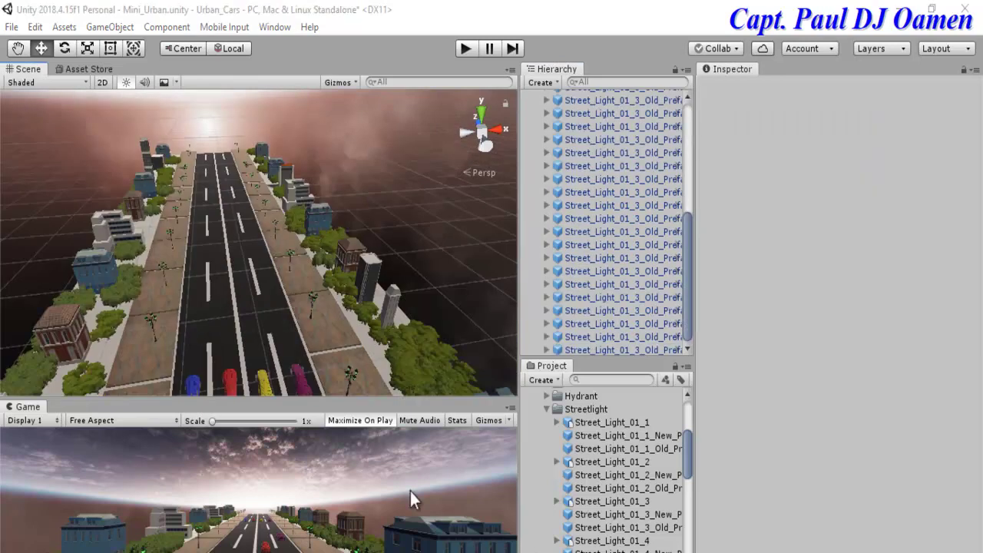
# Step: Check the rows of streetlights on both pavements, running the scene in Play mode to view them
pyautogui.click(351, 375)
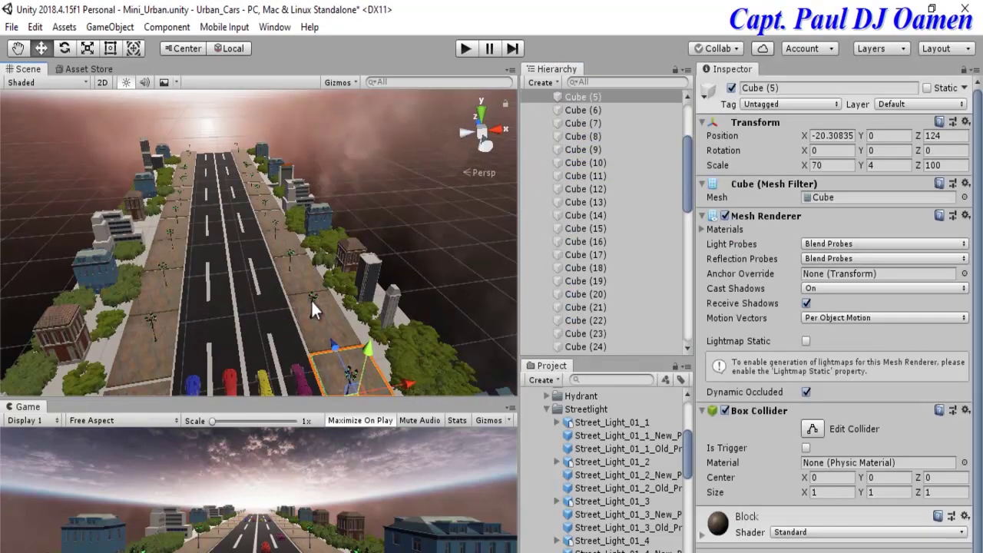
pyautogui.click(149, 320)
pyautogui.click(431, 221)
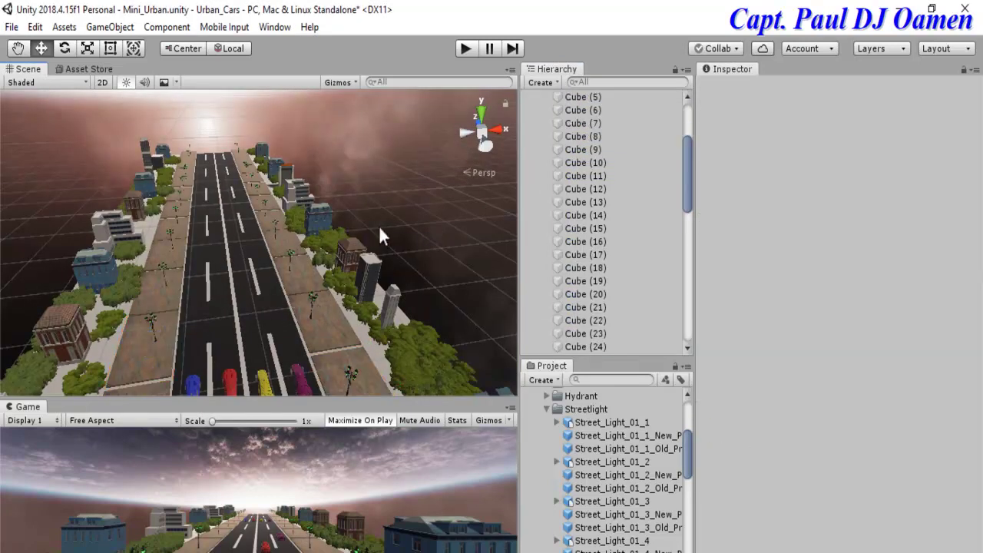
pyautogui.click(468, 48)
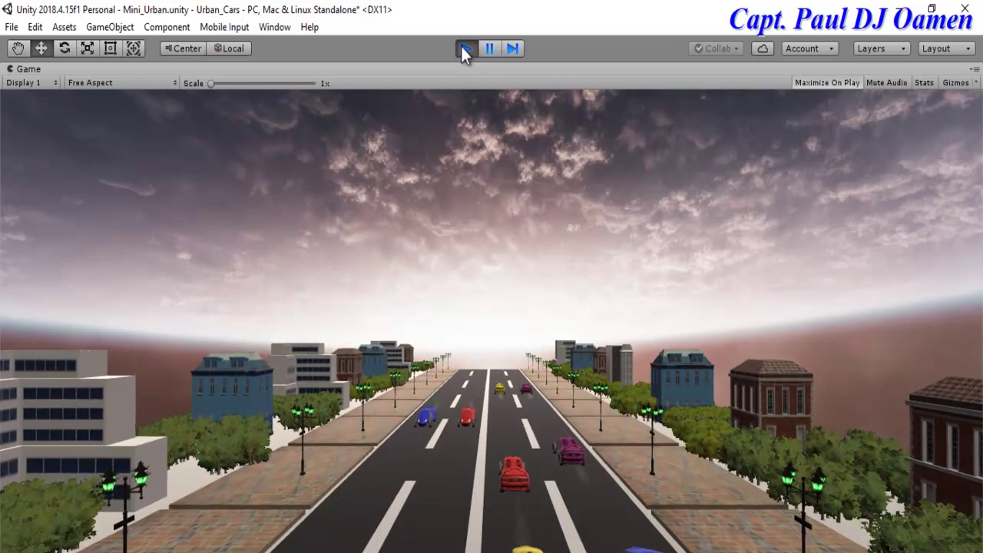
pyautogui.click(462, 46)
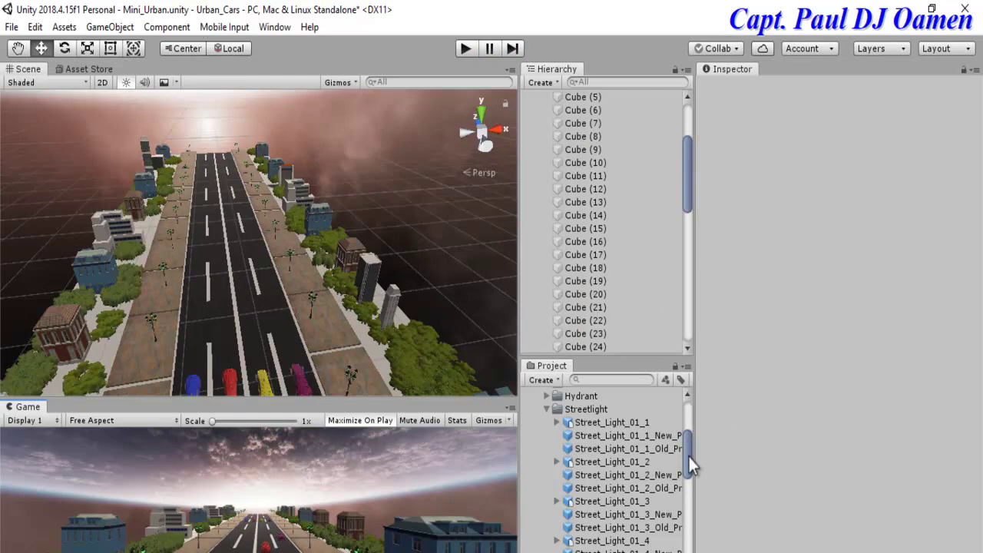
# Step: Place Bench_01_001 from the Street_props Bench assets on the pavement beside a streetlight
pyautogui.click(545, 410)
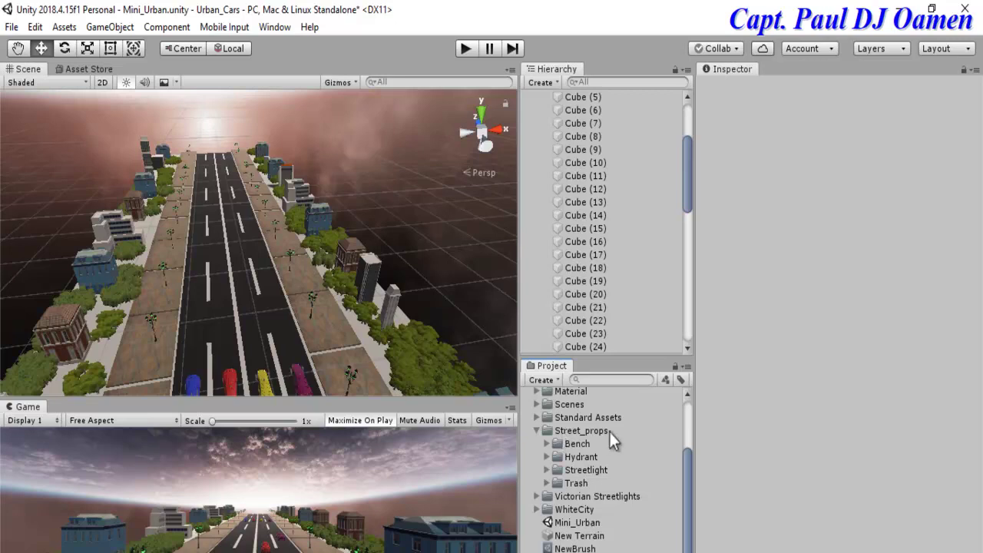
pyautogui.click(547, 444)
pyautogui.moveTo(685, 444)
pyautogui.mouseDown()
pyautogui.moveTo(682, 481)
pyautogui.moveTo(687, 453)
pyautogui.mouseUp()
pyautogui.moveTo(609, 443); pyautogui.dragTo(323, 332)
# Step: Set the bench's scale to X 5, Y 7 and Z 9
pyautogui.click(831, 179)
pyautogui.write('5')
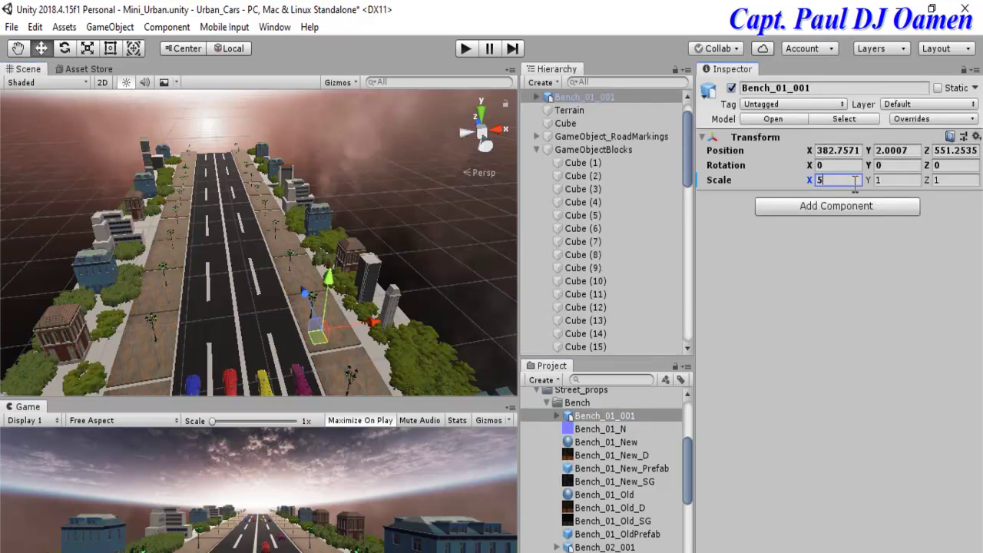
pyautogui.click(901, 180)
pyautogui.write('7')
pyautogui.click(948, 180)
pyautogui.write('9')
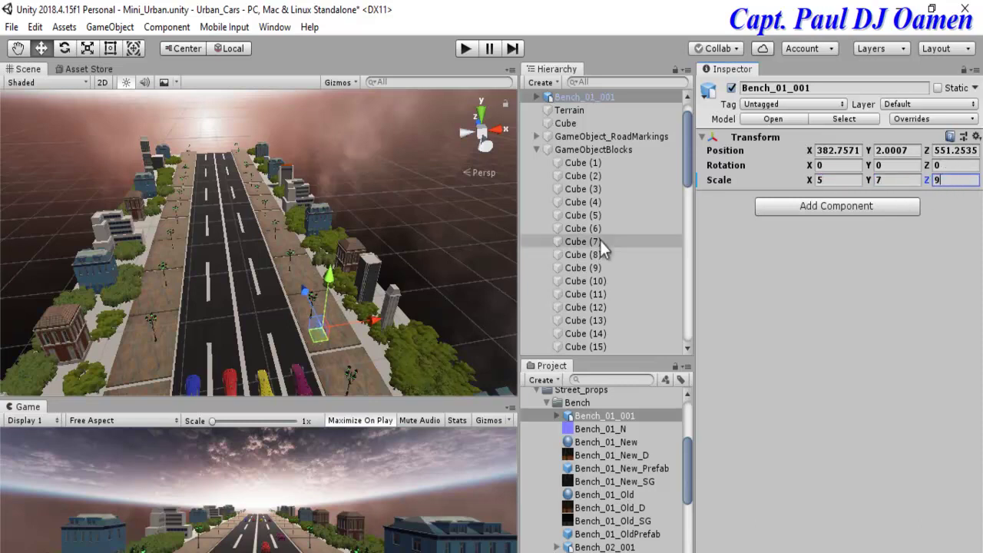
# Step: Examine the scaled bench up close, comparing its size and placement with the streetlight and pavement
pyautogui.click(438, 258)
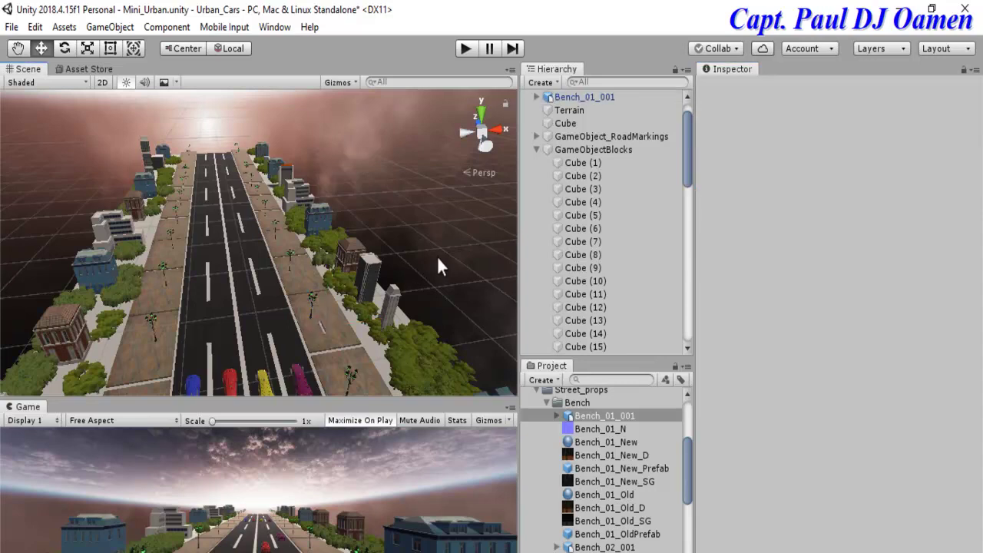
pyautogui.click(323, 330)
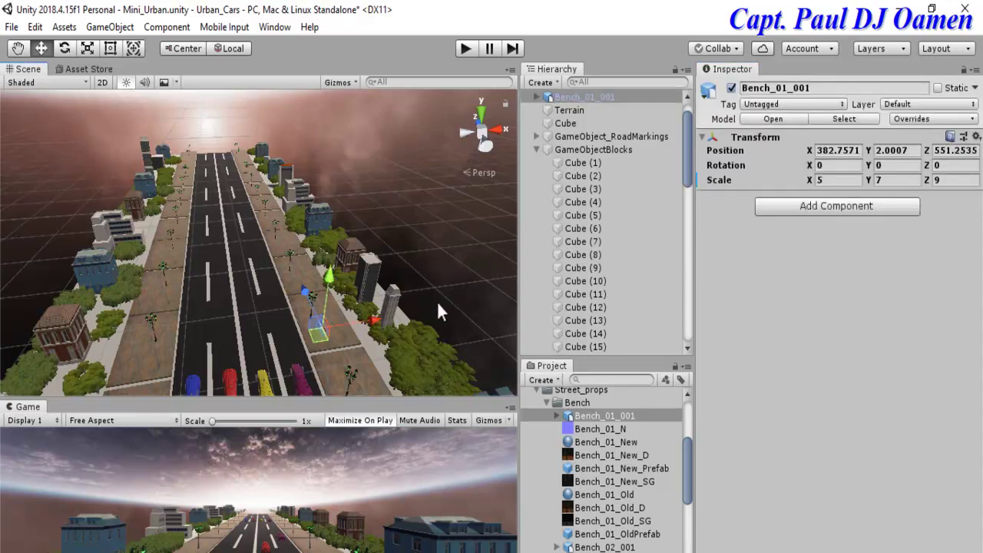
pyautogui.moveTo(438, 301); pyautogui.dragTo(442, 215, button='middle')
pyautogui.moveTo(441, 216); pyautogui.dragTo(422, 285, button='right')
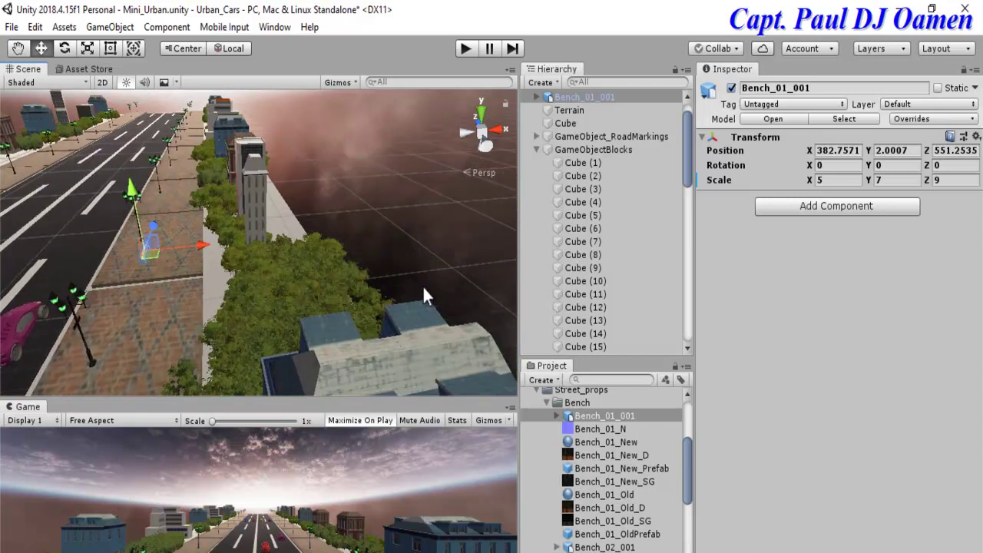
pyautogui.scroll(2, 200, 281)
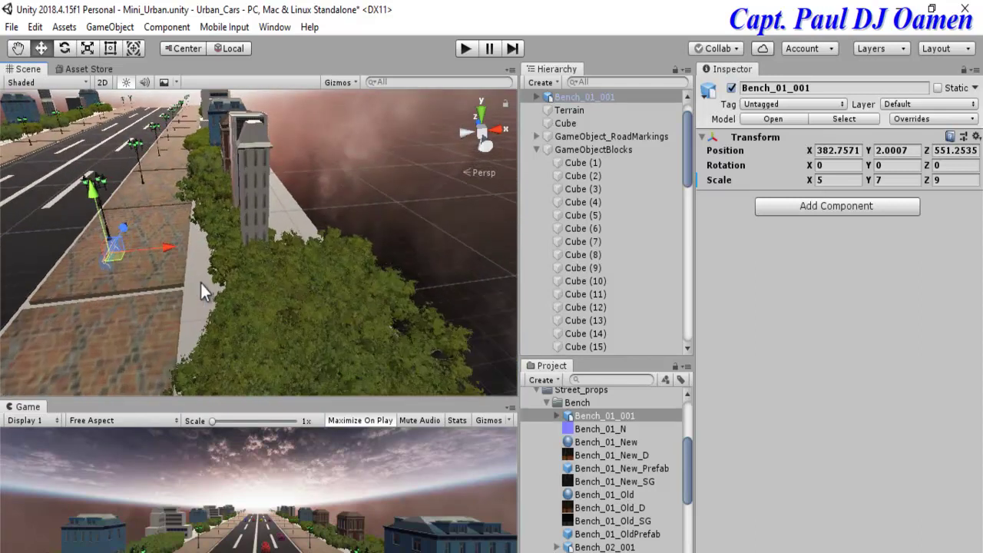
pyautogui.click(396, 171)
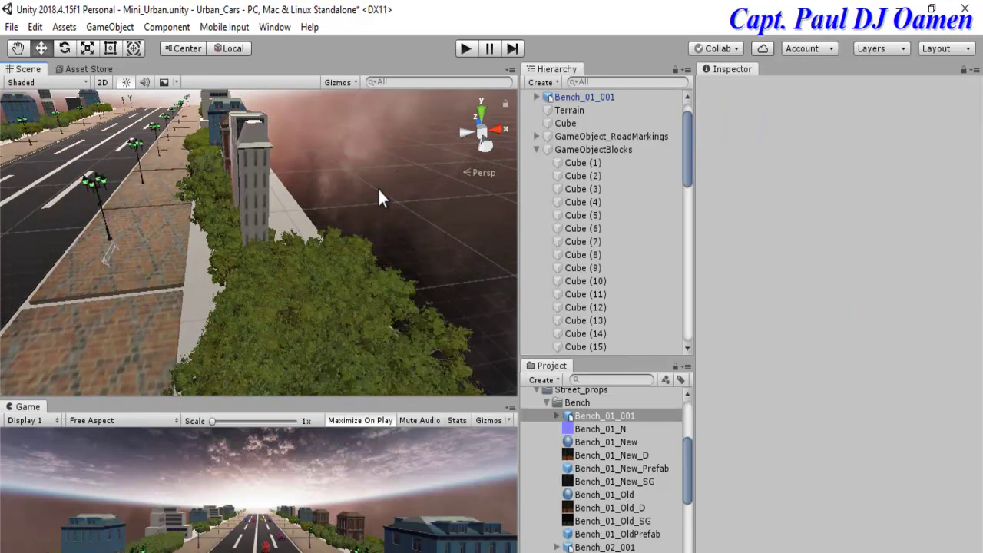
pyautogui.click(107, 254)
pyautogui.moveTo(157, 259); pyautogui.dragTo(232, 272, button='middle')
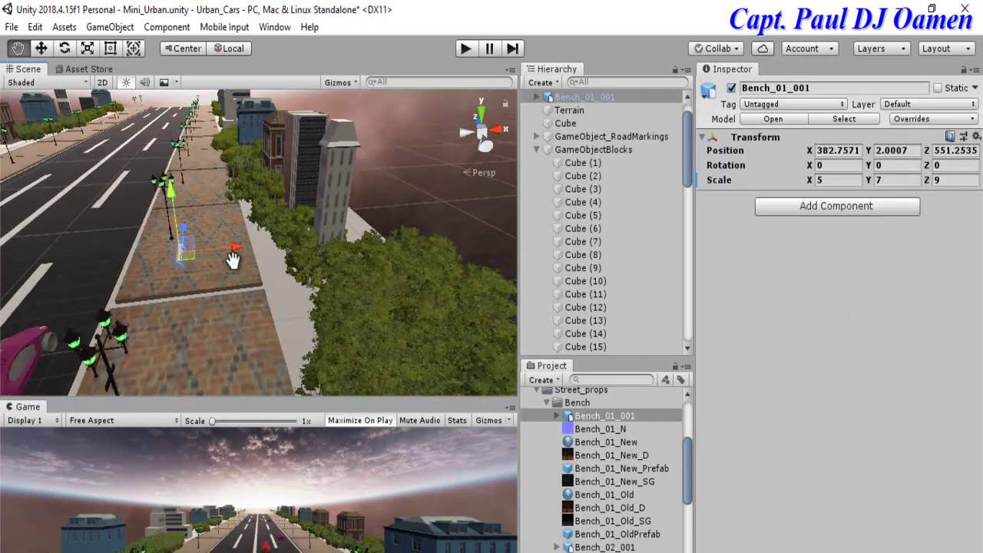
# Step: Set the X scale of the bench beside the streetlight to 8
pyautogui.scroll(3, 233, 272)
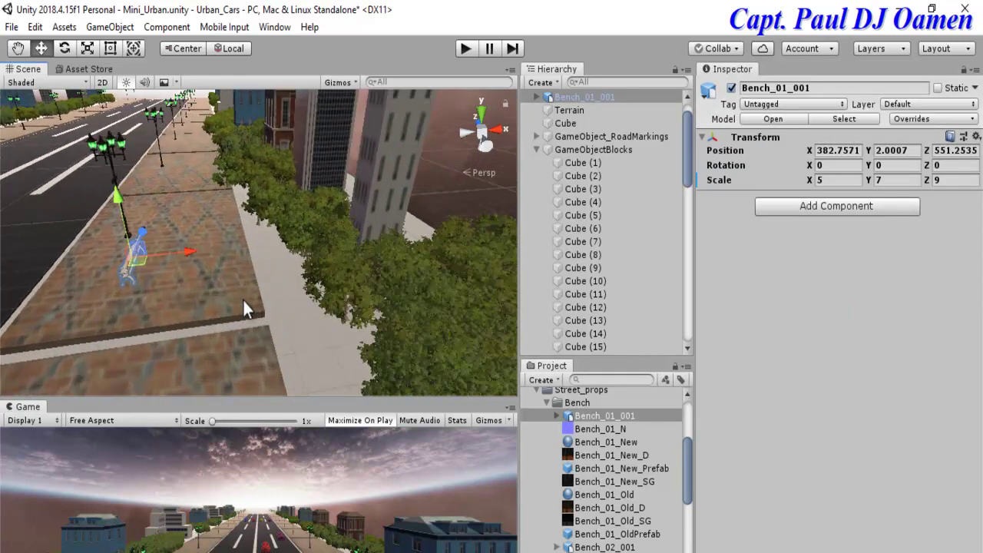
pyautogui.moveTo(176, 290); pyautogui.dragTo(212, 290)
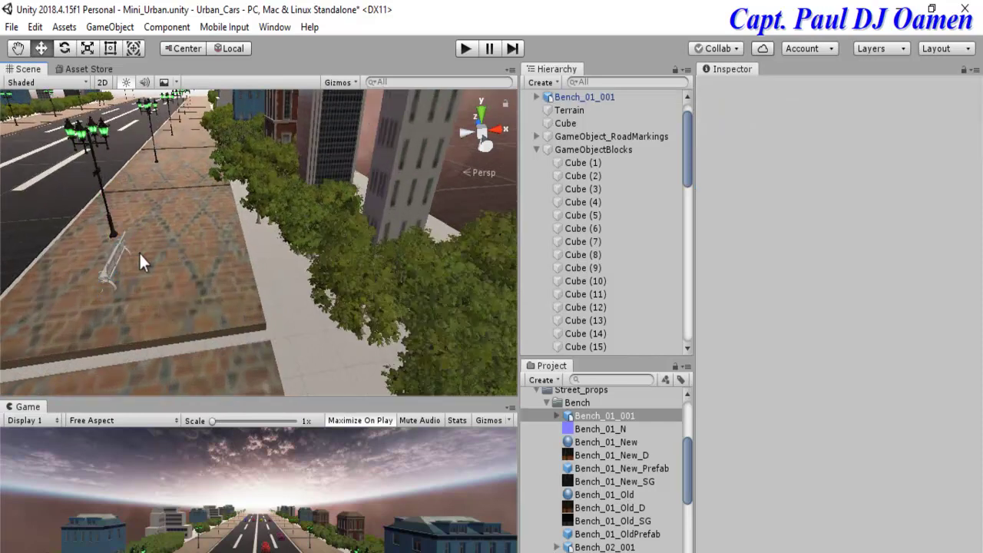
pyautogui.click(113, 252)
pyautogui.moveTo(223, 263); pyautogui.dragTo(338, 255, button='middle')
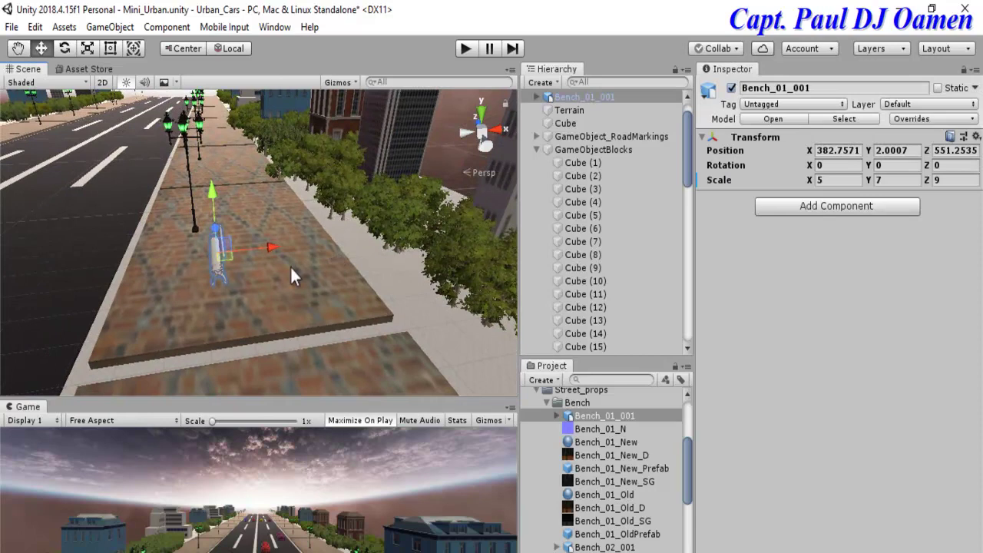
pyautogui.keyDown('alt'); pyautogui.moveTo(317, 286); pyautogui.dragTo(350, 280); pyautogui.keyUp('alt')
pyautogui.click(830, 182)
pyautogui.write('7')
pyautogui.moveTo(830, 183); pyautogui.dragTo(816, 185)
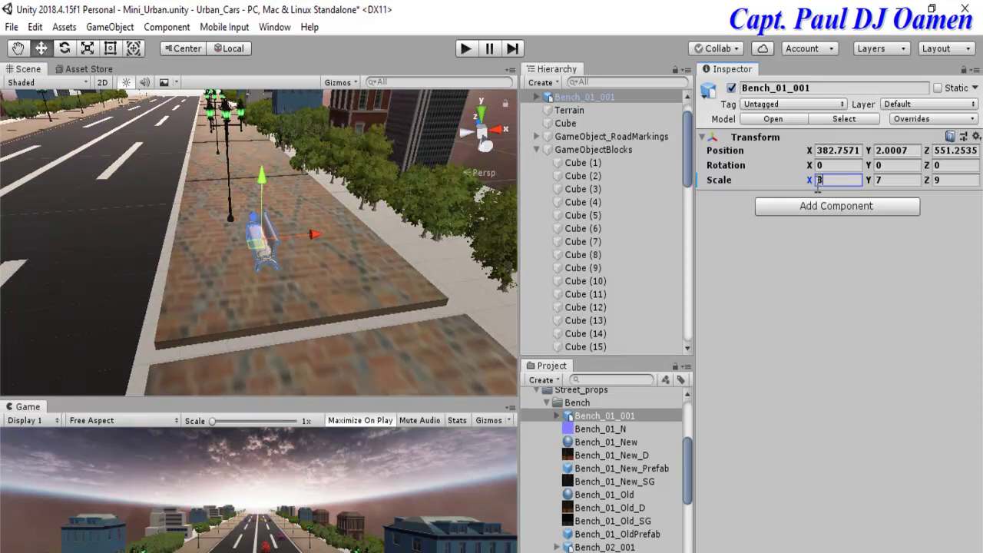
pyautogui.click(302, 252)
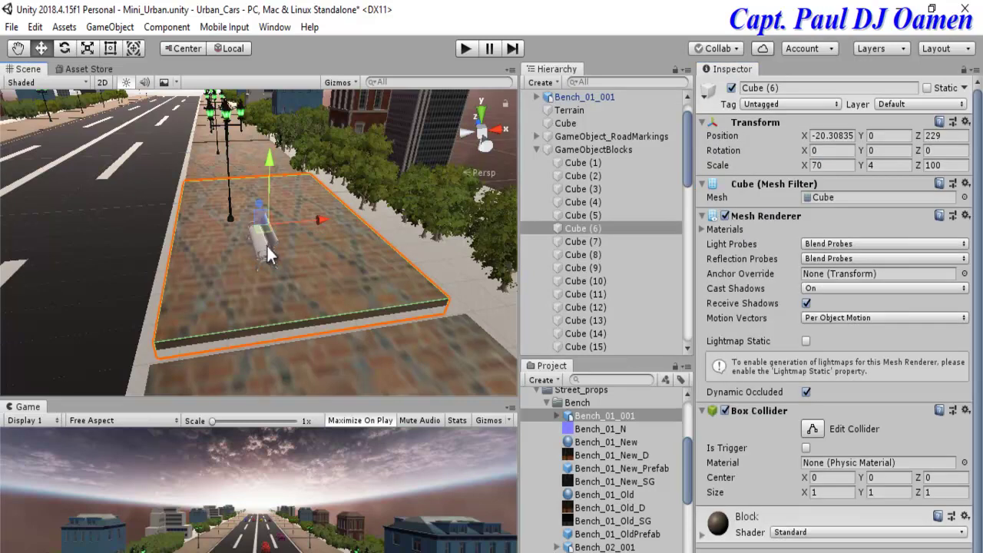
pyautogui.click(266, 244)
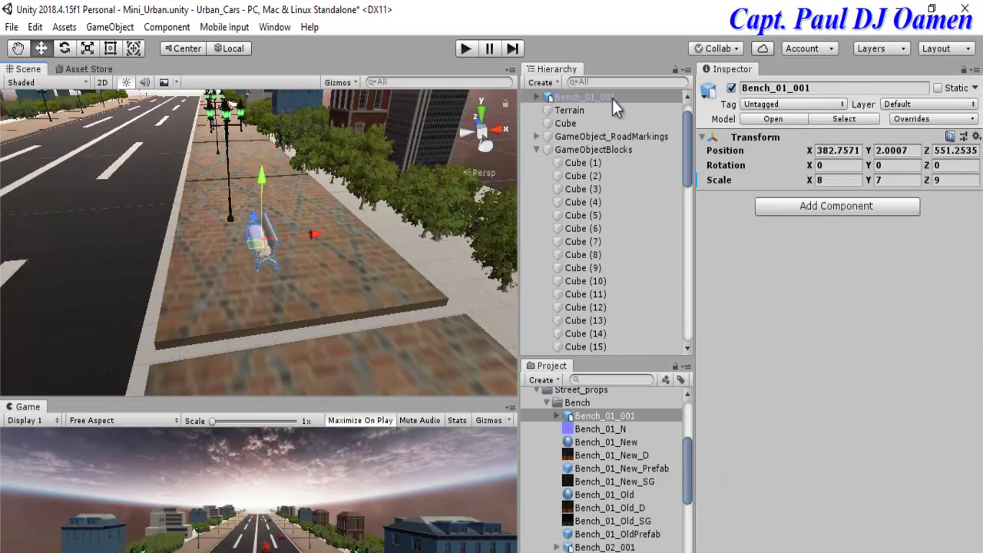
# Step: Duplicate the bench and space the two along the pavement, with the copy at Z 501.39 and the original at Z 585.7
pyautogui.moveTo(690, 134); pyautogui.dragTo(689, 118)
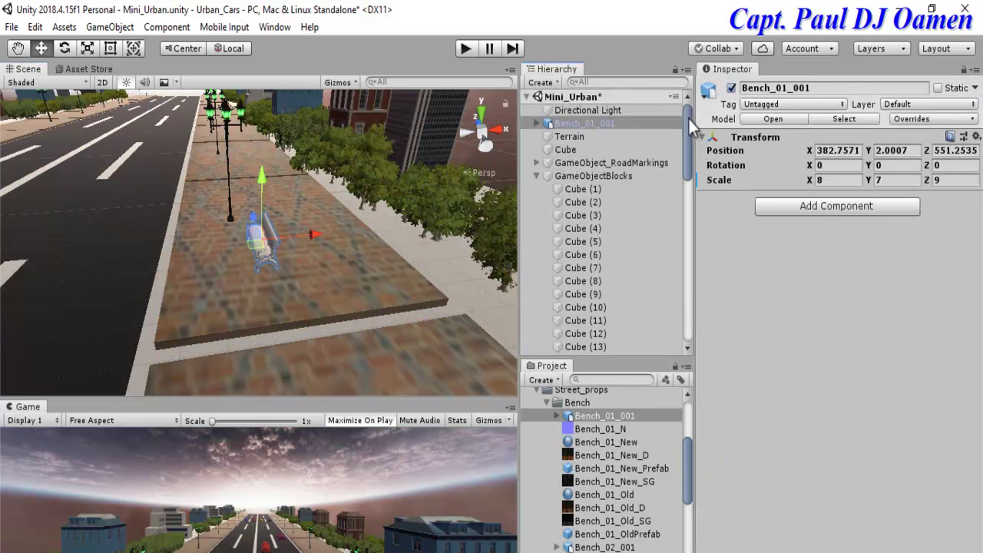
pyautogui.rightClick(609, 122)
pyautogui.click(645, 191)
pyautogui.moveTo(270, 301)
pyautogui.mouseDown()
pyautogui.moveTo(274, 327)
pyautogui.moveTo(273, 304)
pyautogui.mouseUp()
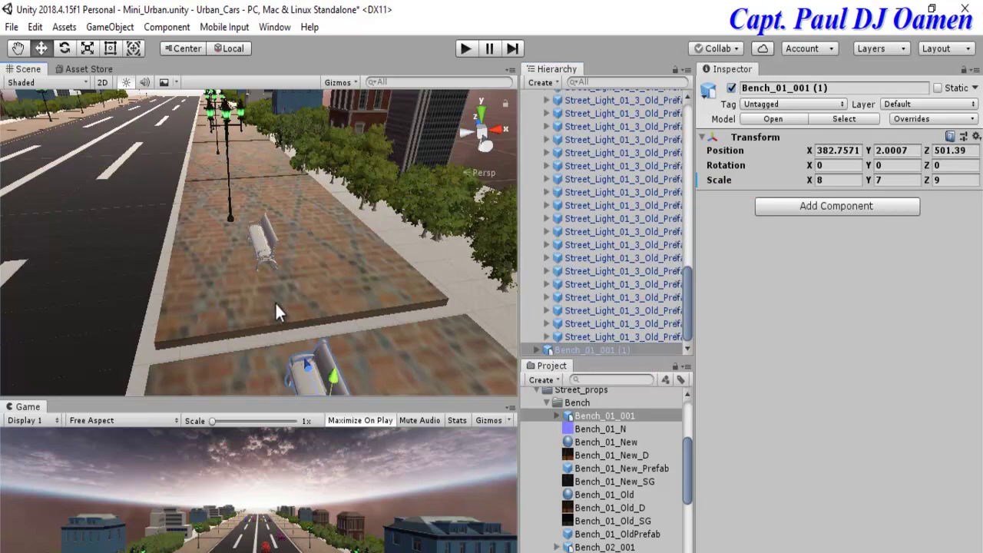
pyautogui.click(268, 247)
pyautogui.moveTo(258, 230); pyautogui.dragTo(249, 171)
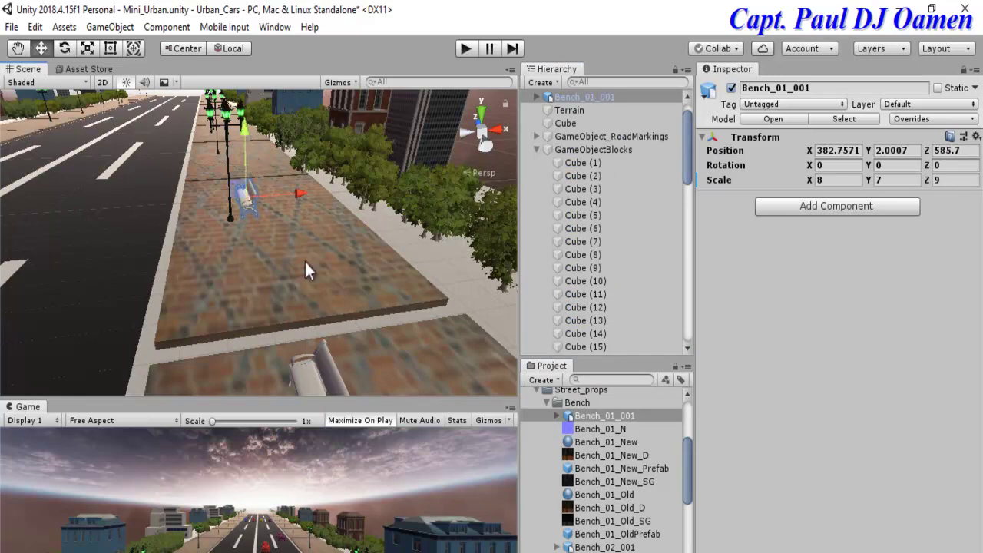
pyautogui.moveTo(327, 277); pyautogui.dragTo(328, 234, button='middle')
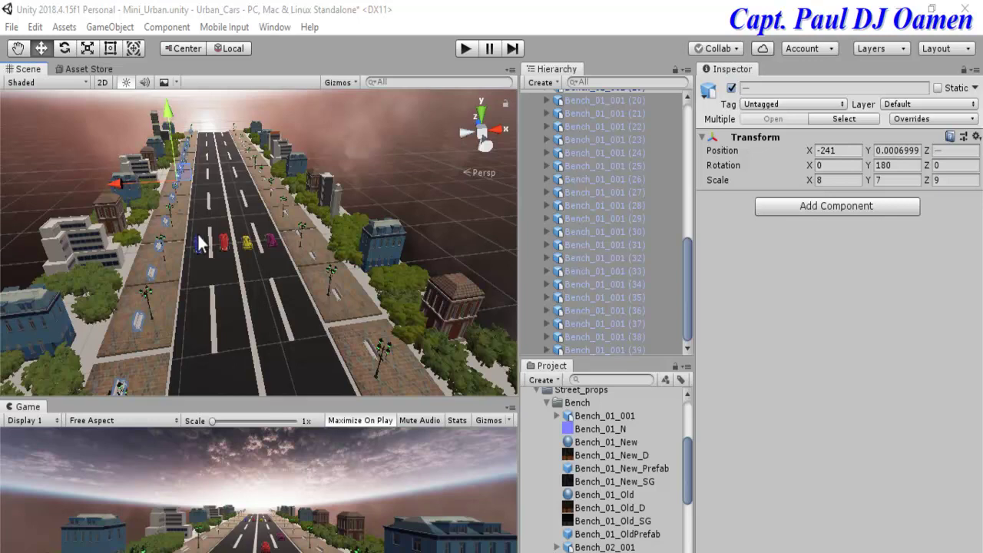
# Step: Check the rows of benches on both pavements in Play mode and up close in the scene
pyautogui.click(464, 47)
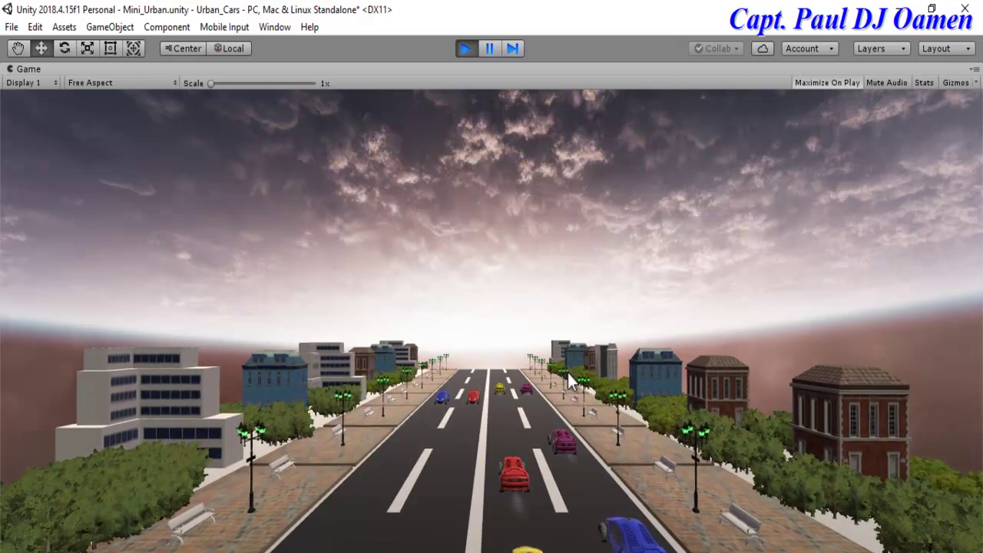
pyautogui.click(466, 48)
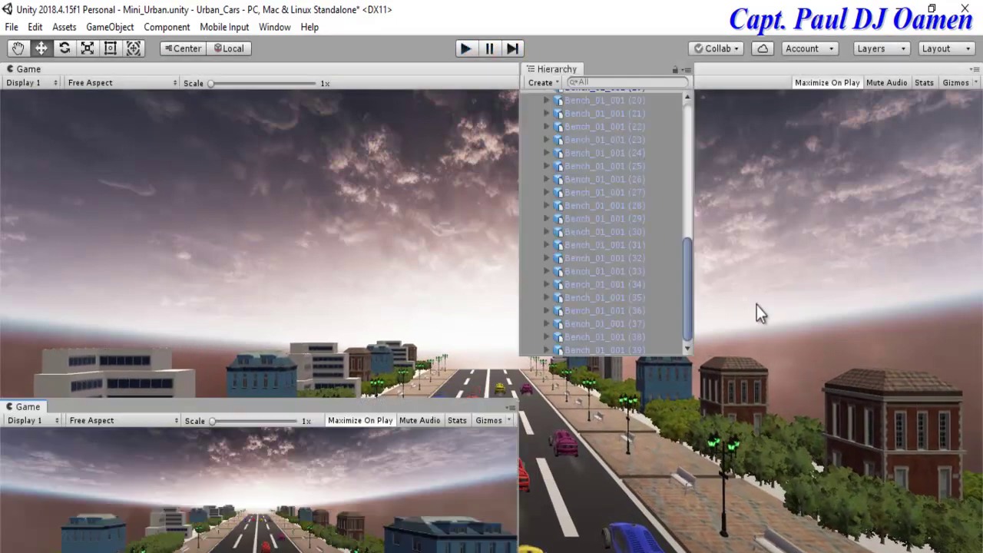
pyautogui.click(471, 226)
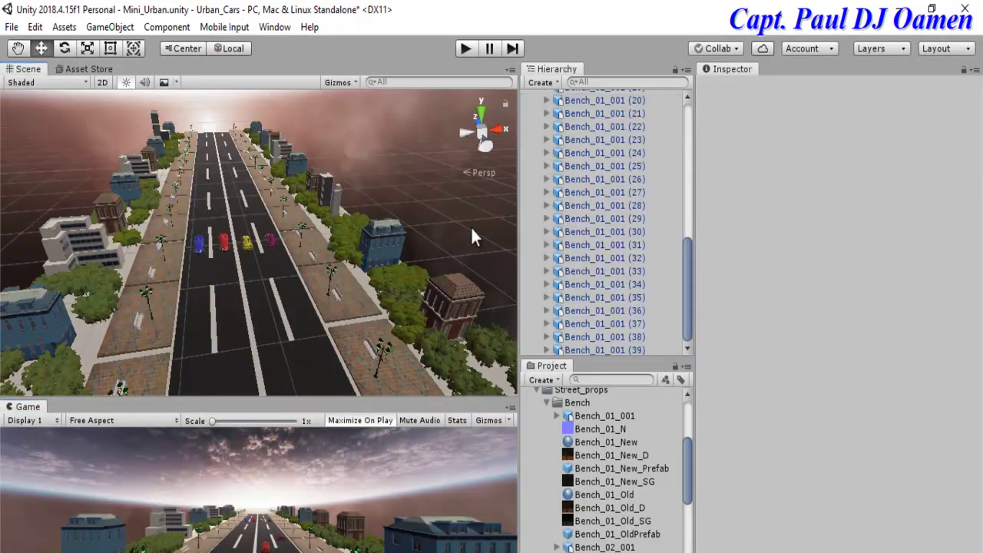
pyautogui.moveTo(474, 245); pyautogui.dragTo(466, 192, button='middle')
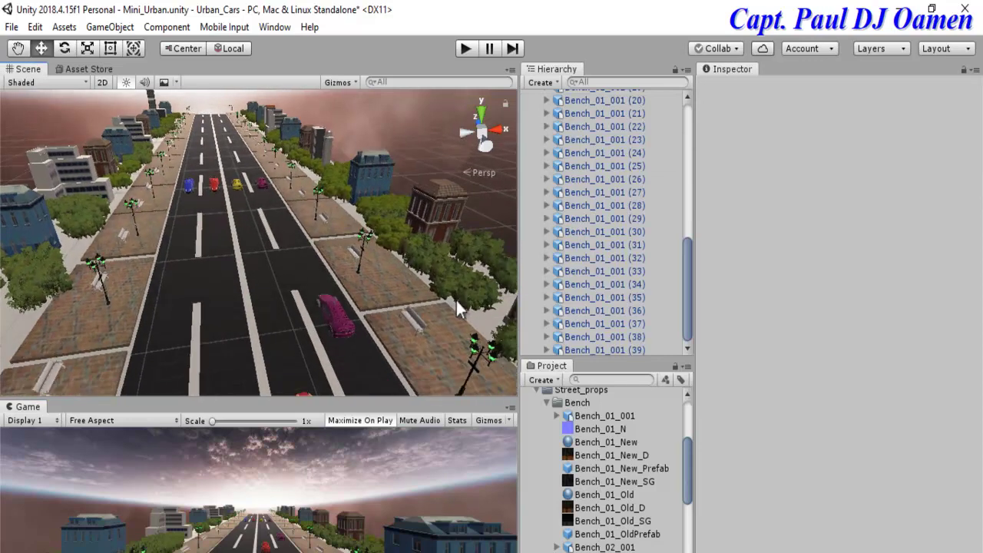
pyautogui.click(413, 321)
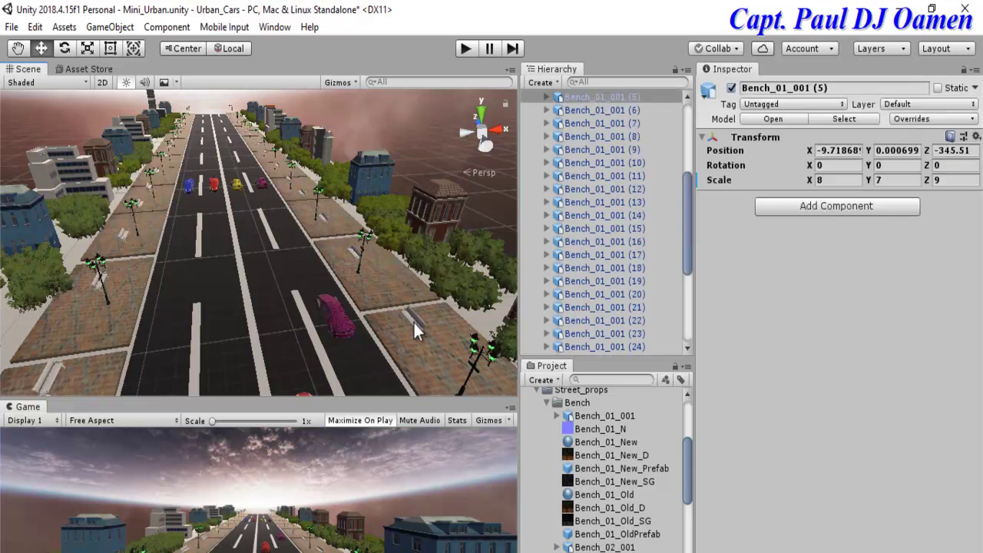
pyautogui.click(483, 202)
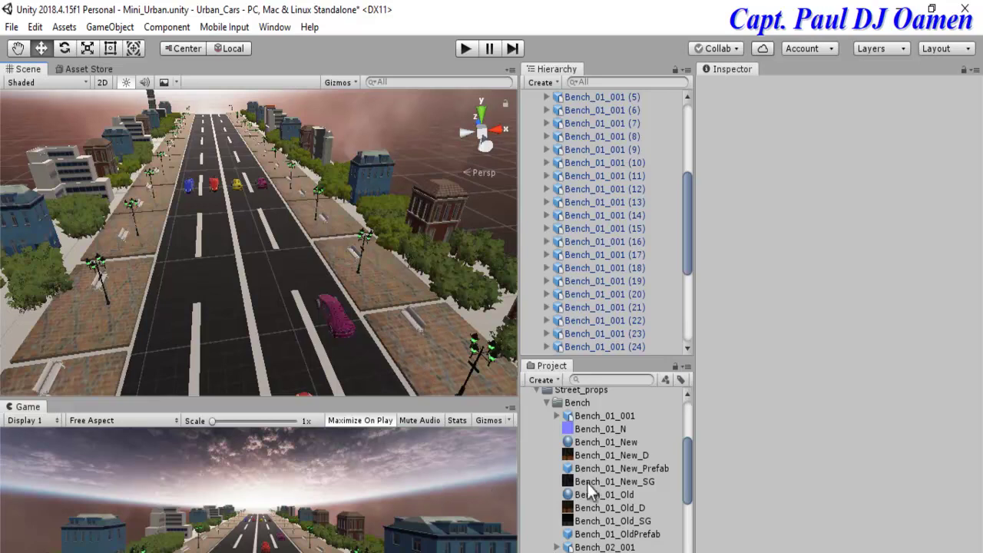
# Step: Import the Sitting and Sitting (1) files from the Downloads folder into the project's Assets
pyautogui.moveTo(686, 458); pyautogui.dragTo(682, 424)
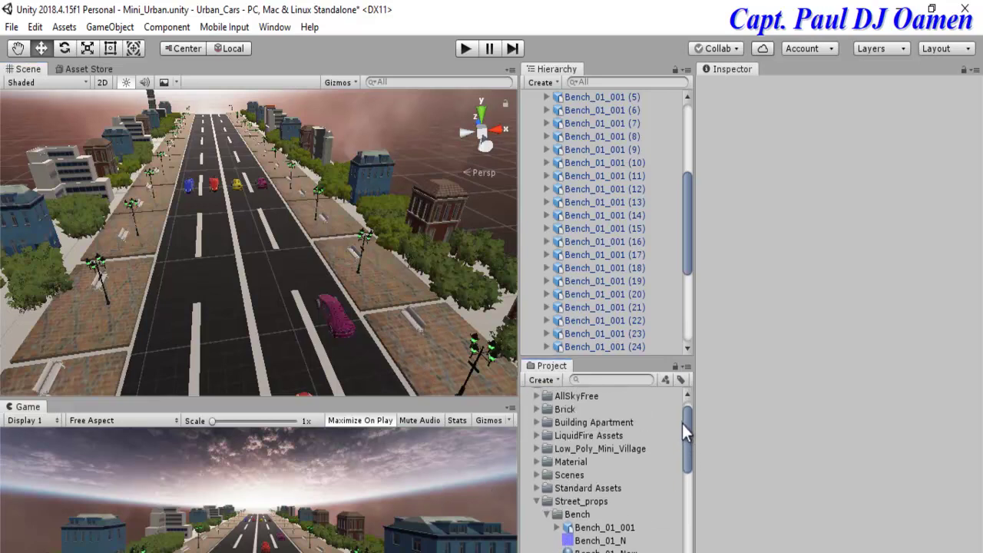
pyautogui.click(537, 501)
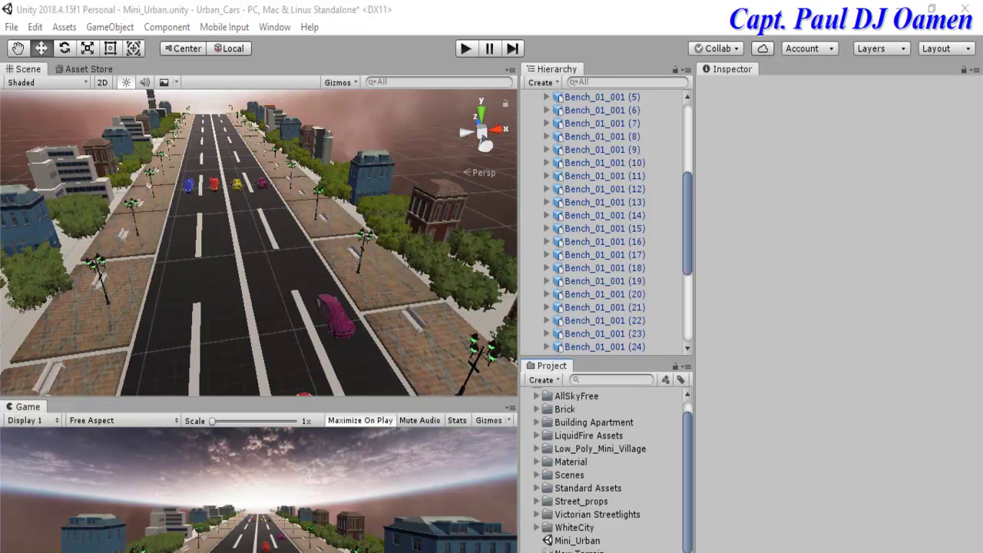
pyautogui.hotkey('alt', 'Tab')
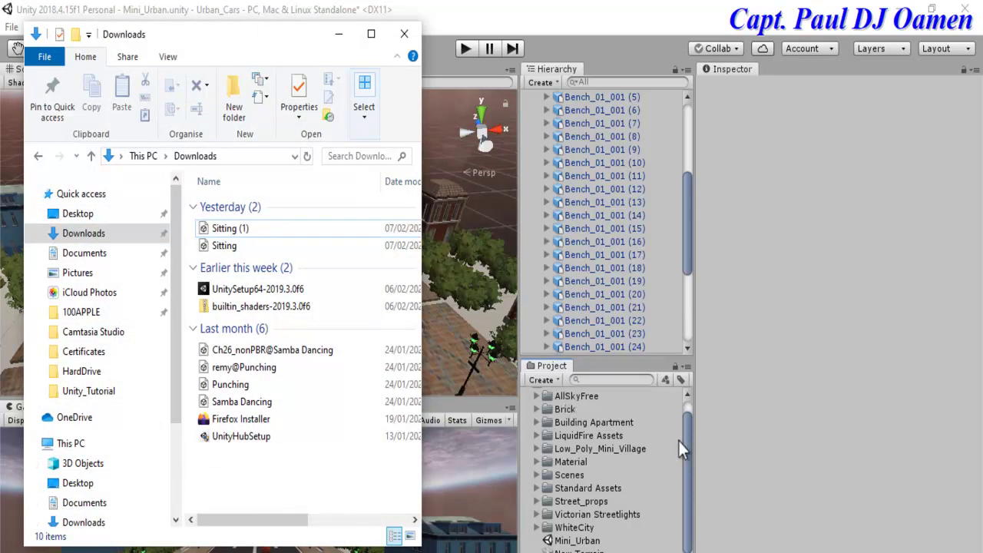
pyautogui.moveTo(688, 454); pyautogui.dragTo(689, 428)
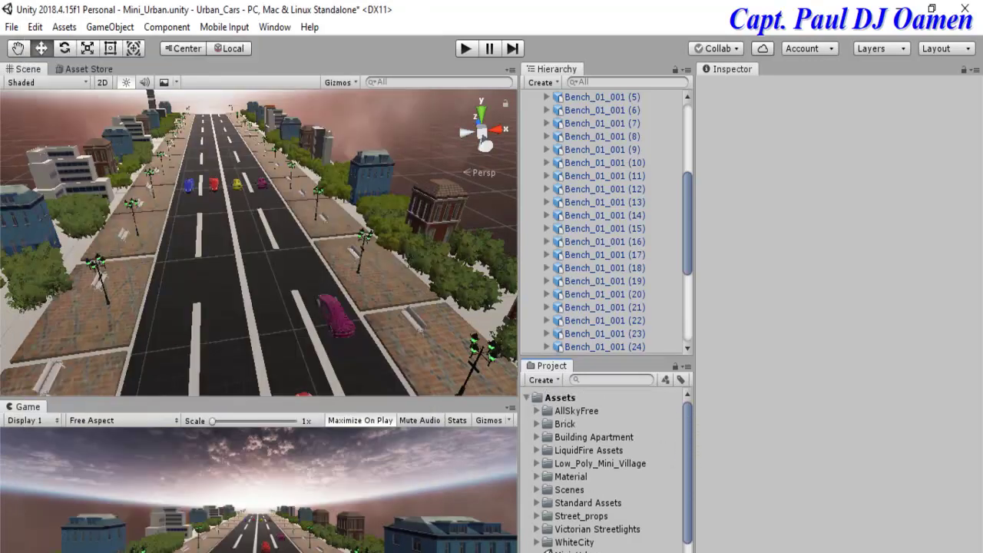
pyautogui.hotkey('alt', 'Tab')
pyautogui.click(268, 230)
pyautogui.keyDown('shift'); pyautogui.click(253, 246); pyautogui.keyUp('shift')
pyautogui.moveTo(322, 272); pyautogui.dragTo(562, 399)
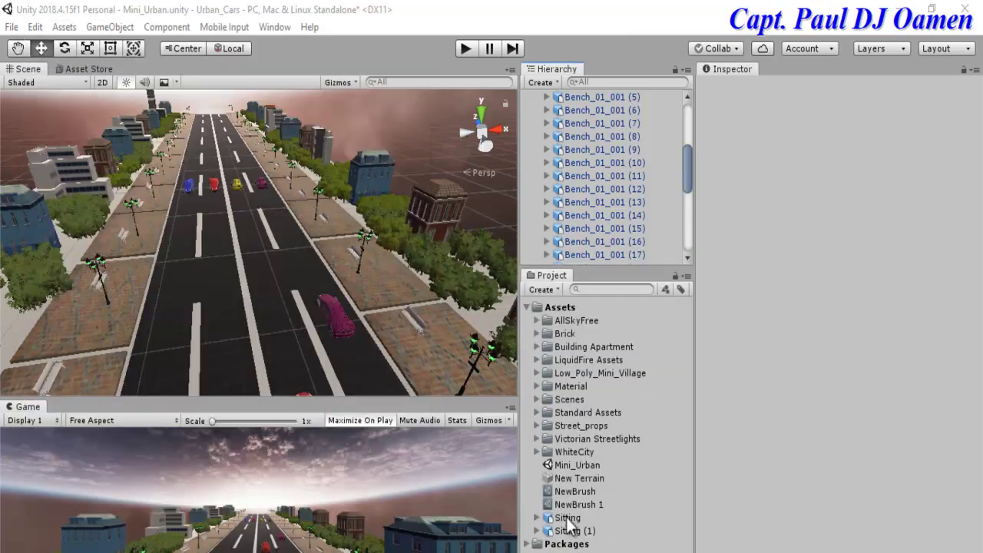
# Step: Place the Sitting model from Assets on the pavement next to a roadside bench
pyautogui.click(569, 519)
pyautogui.click(570, 532)
pyautogui.moveTo(573, 518); pyautogui.dragTo(358, 276)
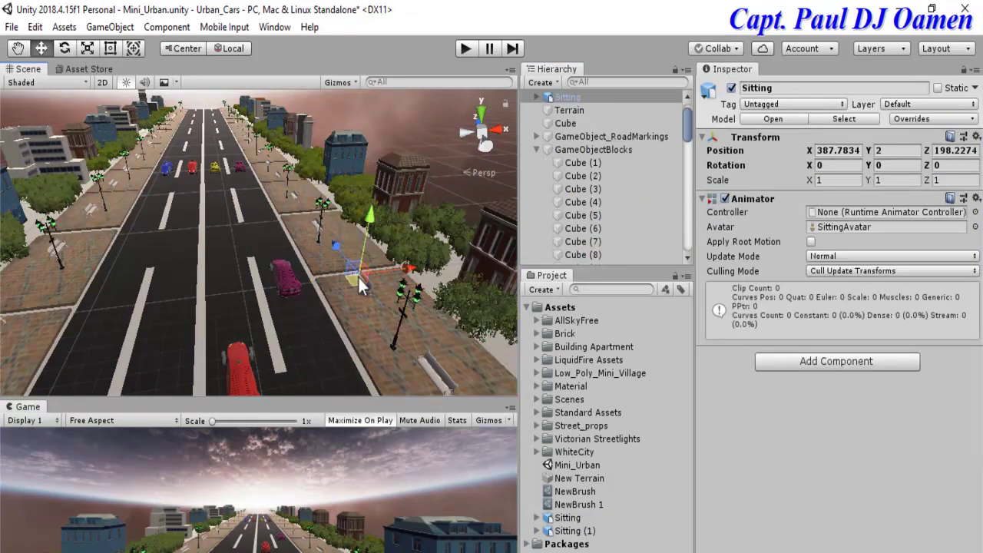
# Step: Set the Sitting model's scale to X 5, Y 7 and Z 7
pyautogui.click(846, 180)
pyautogui.write('5')
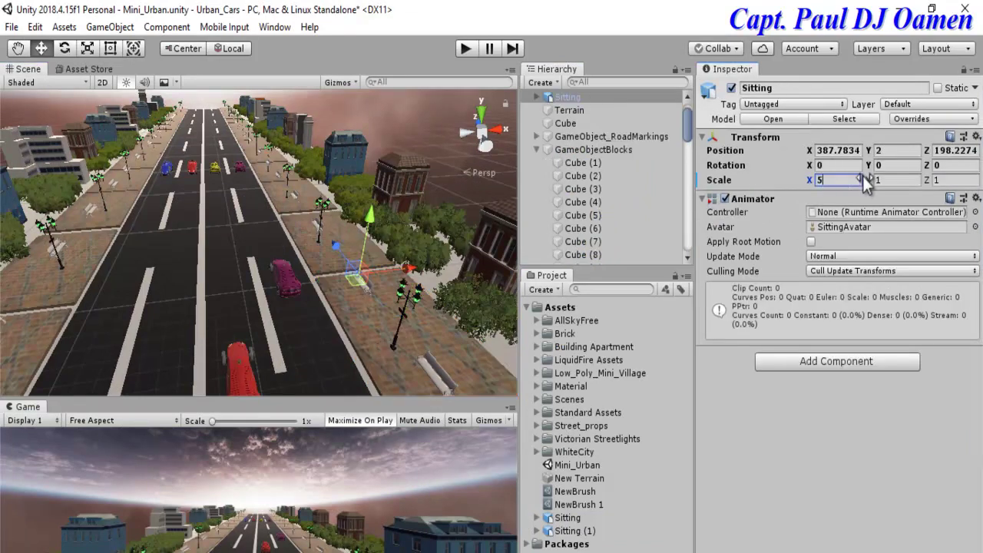
pyautogui.click(894, 180)
pyautogui.write('7')
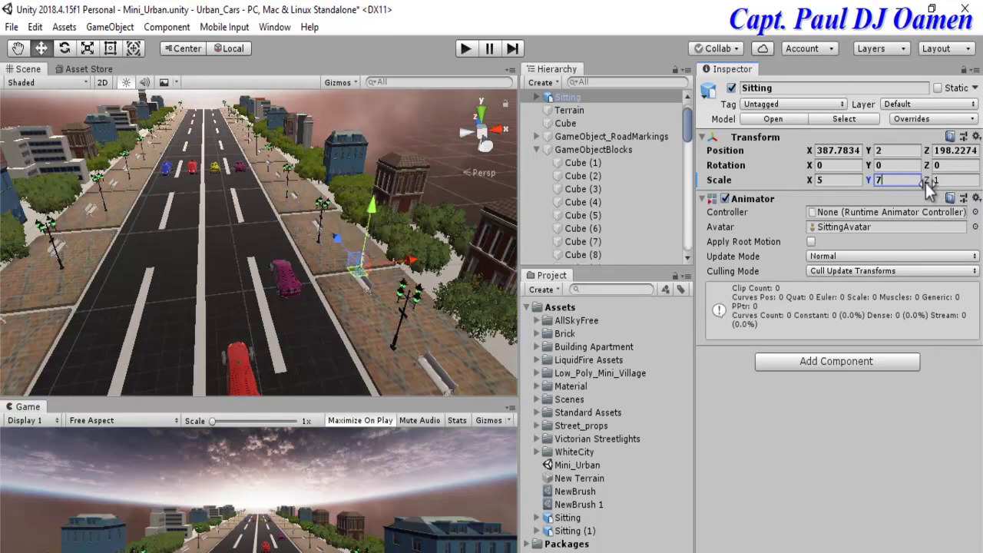
pyautogui.click(953, 179)
pyautogui.write('7')
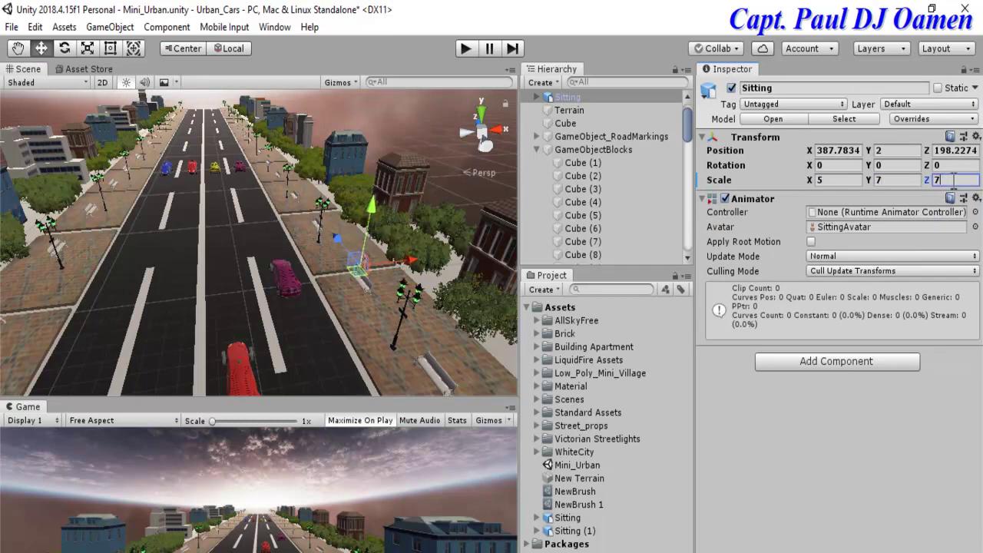
pyautogui.click(364, 307)
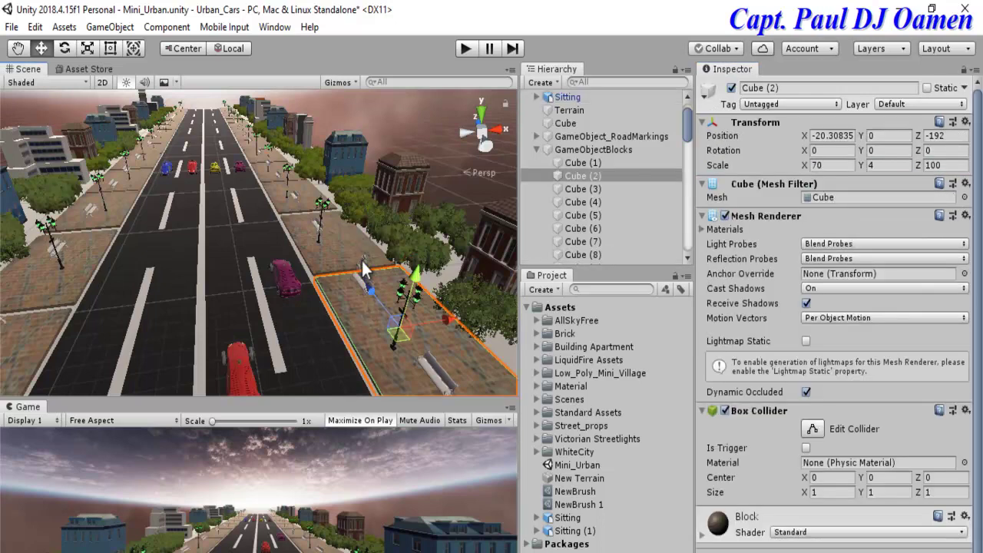
pyautogui.click(365, 271)
pyautogui.click(365, 261)
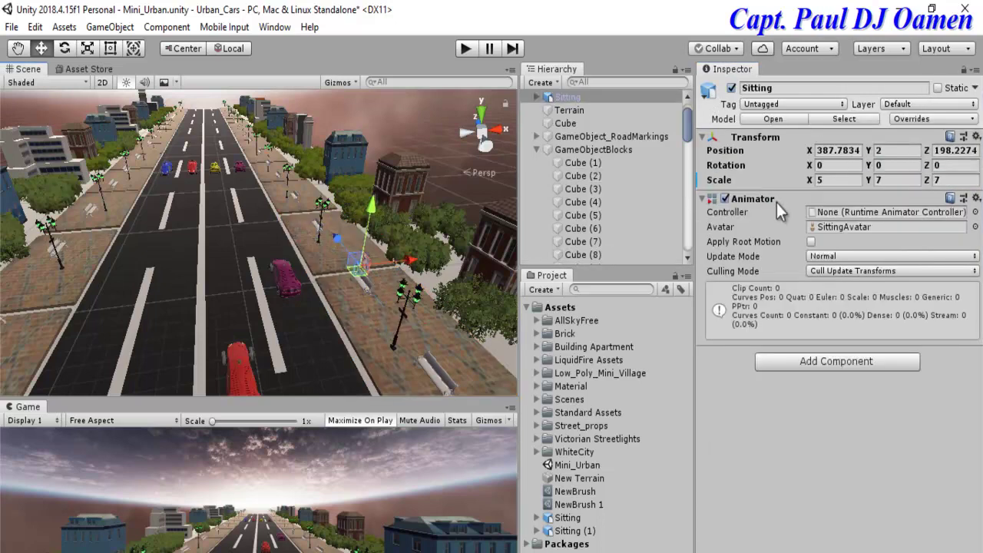
# Step: Turn the Sitting model to a Y rotation of 269.38 and move it onto the bench at X 380.4, Y 2, Z 192.1
pyautogui.click(896, 167)
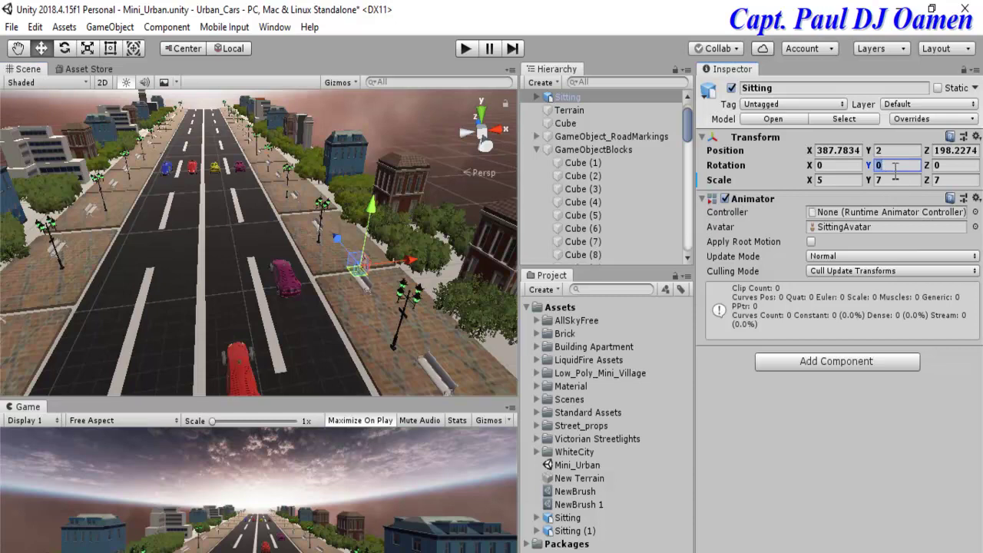
pyautogui.write('90')
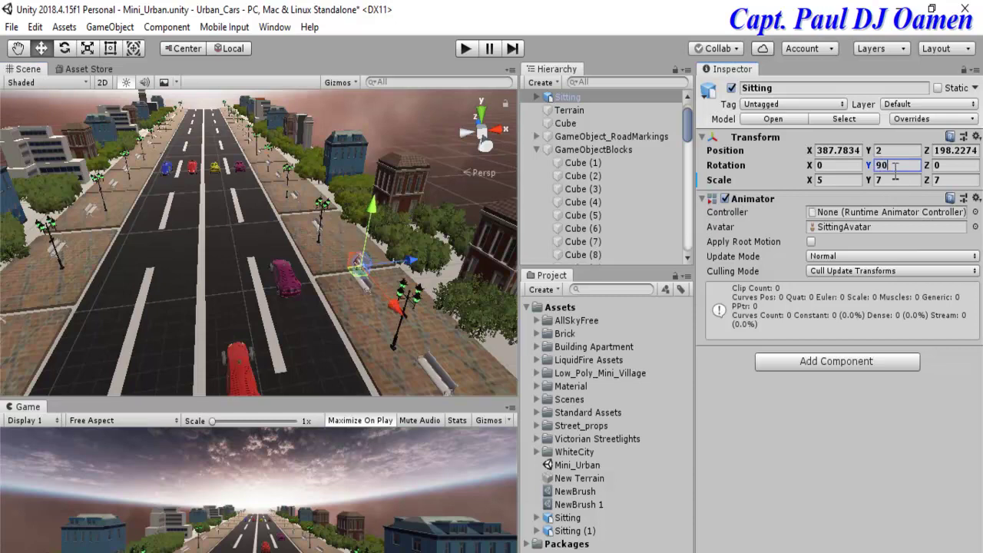
pyautogui.click(361, 306)
pyautogui.click(361, 265)
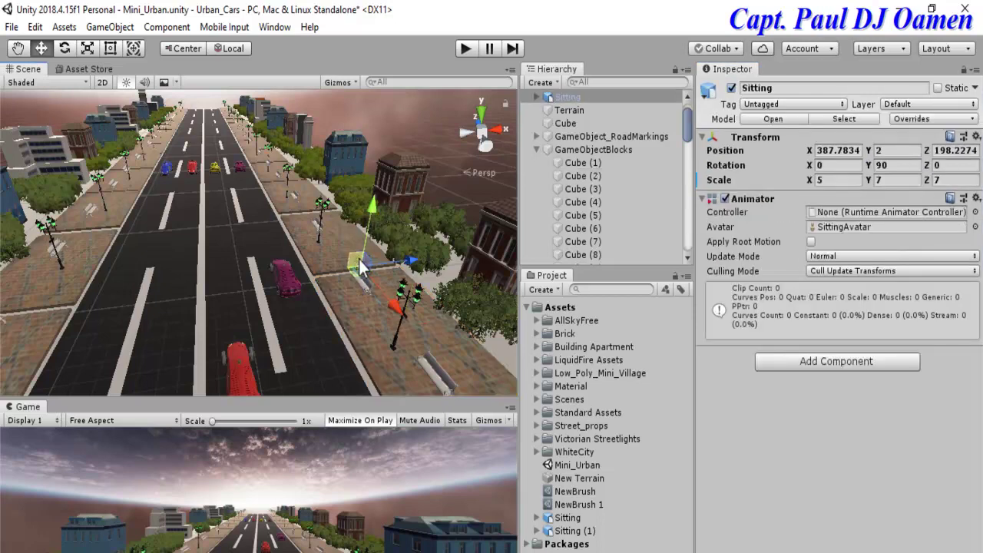
pyautogui.click(893, 166)
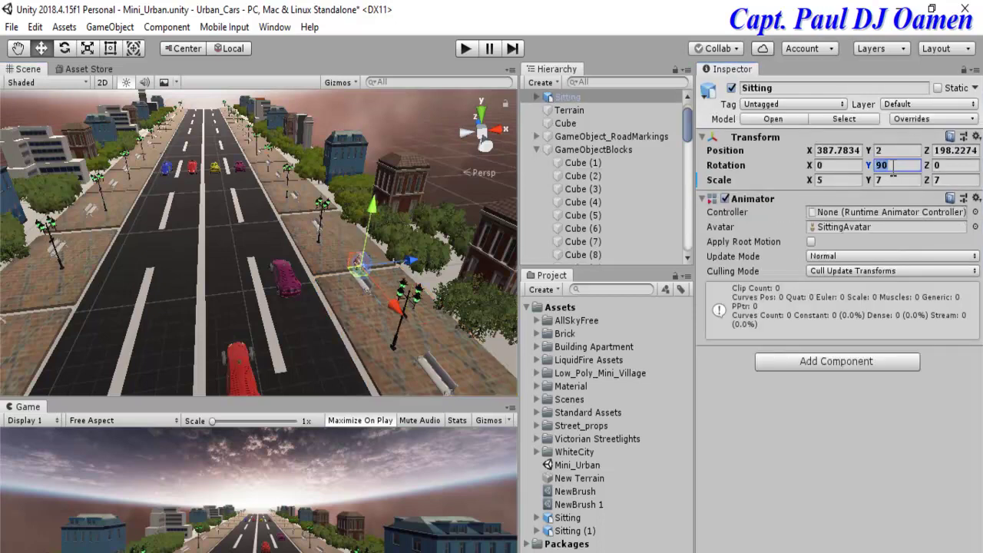
pyautogui.write('180')
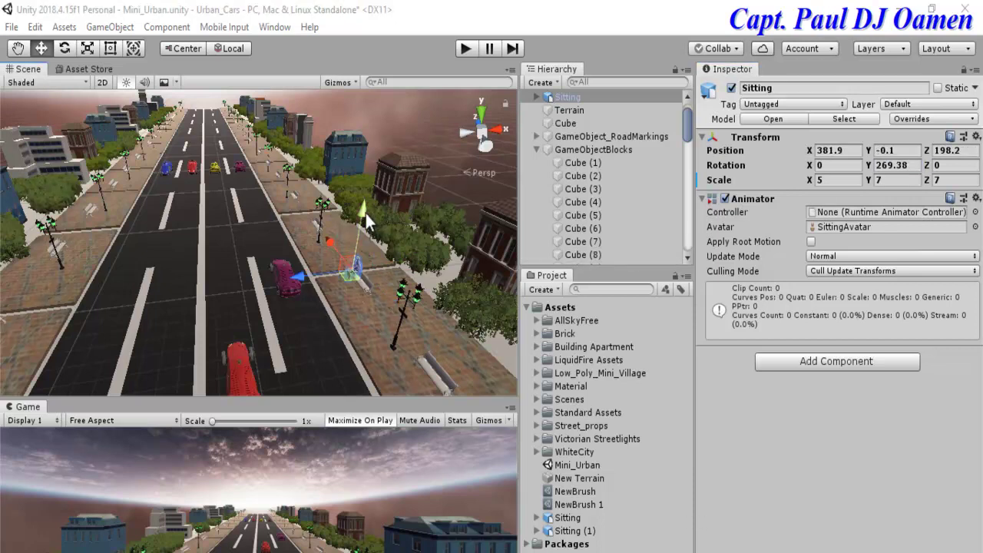
pyautogui.moveTo(366, 214); pyautogui.dragTo(369, 213)
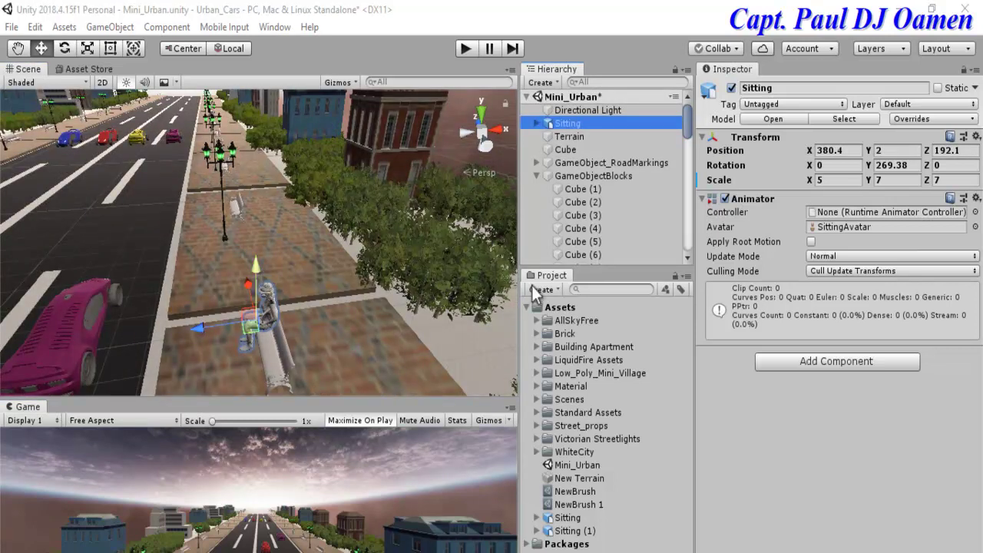
# Step: Set the Sitting model's Y scale to 6 and clear the selection to check its fit on the bench
pyautogui.click(891, 181)
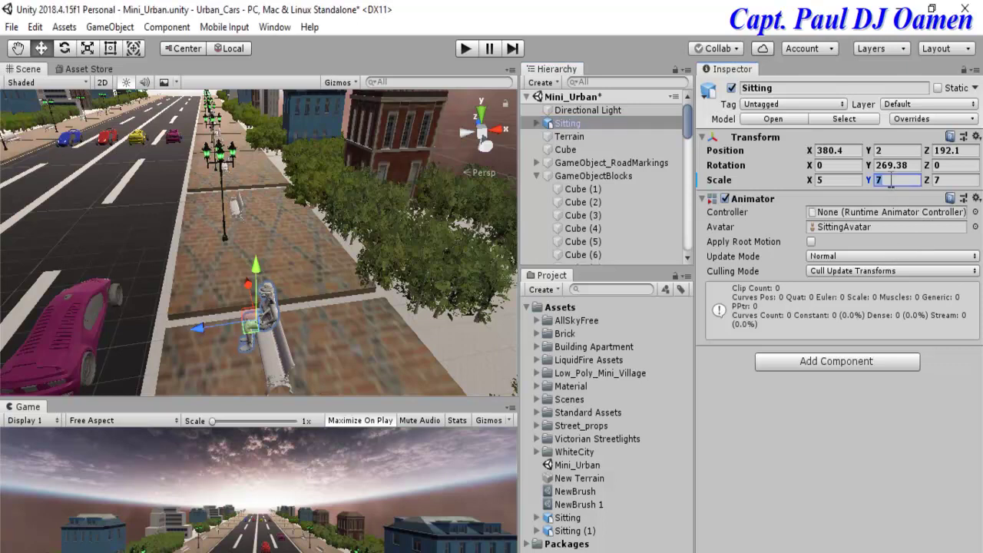
pyautogui.click(325, 311)
pyautogui.click(265, 331)
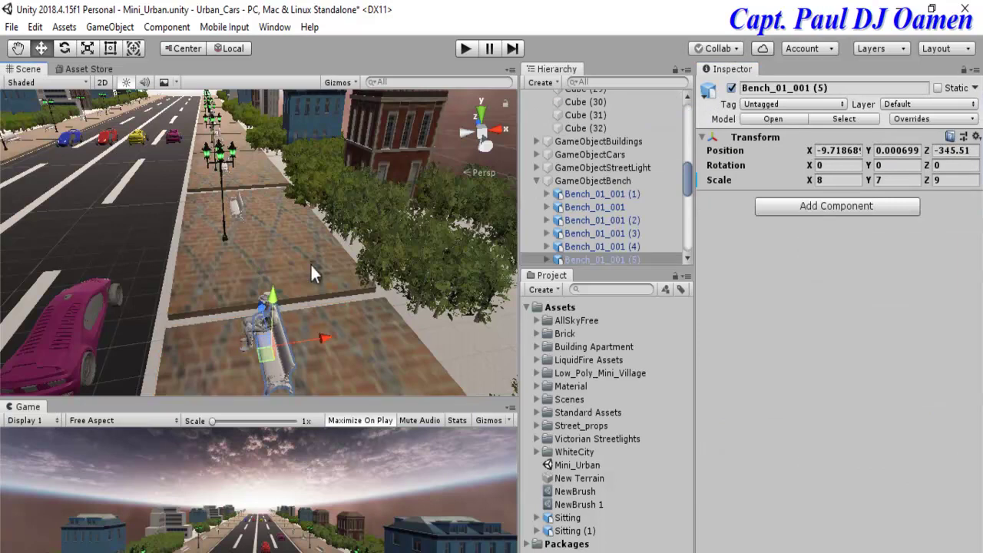
pyautogui.click(333, 320)
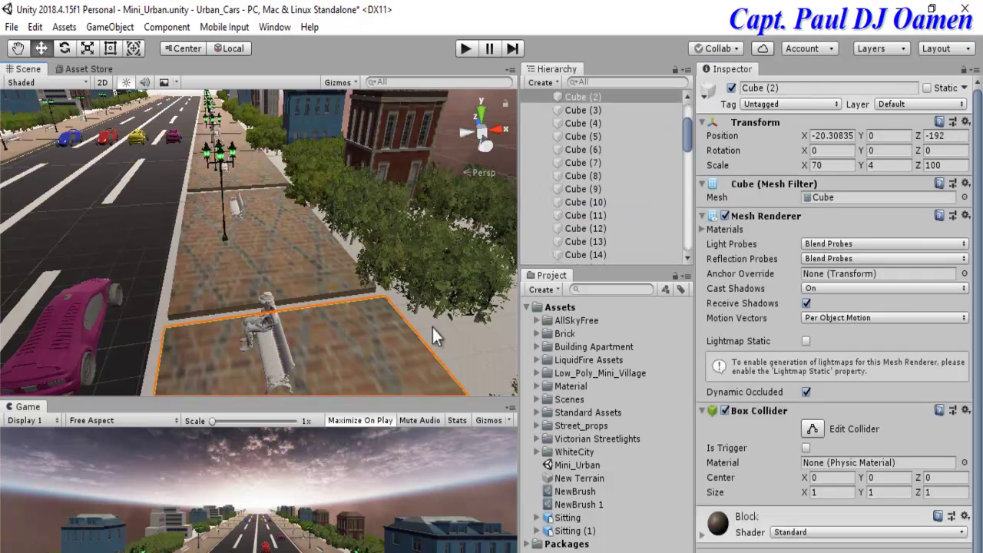
pyautogui.click(427, 183)
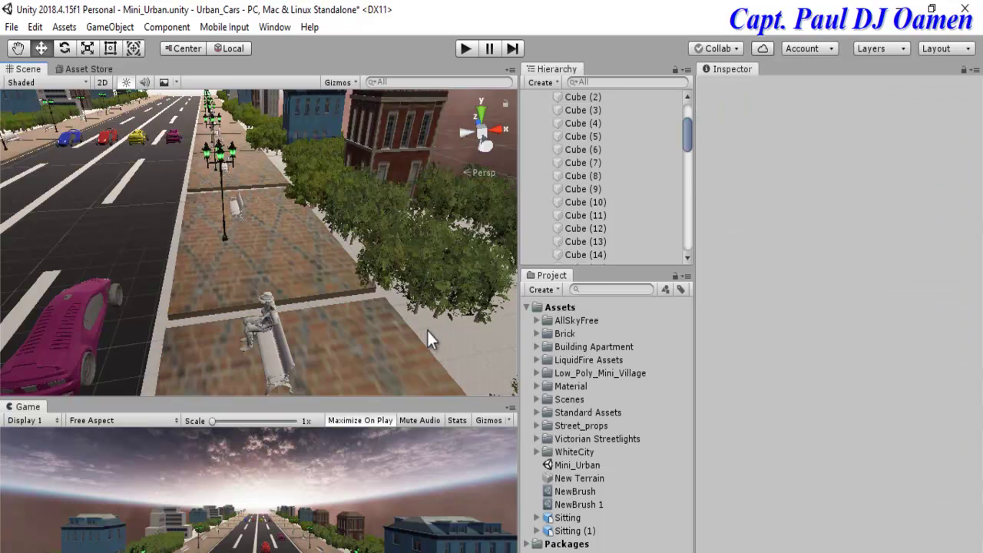
pyautogui.moveTo(427, 329); pyautogui.dragTo(234, 296, button='middle')
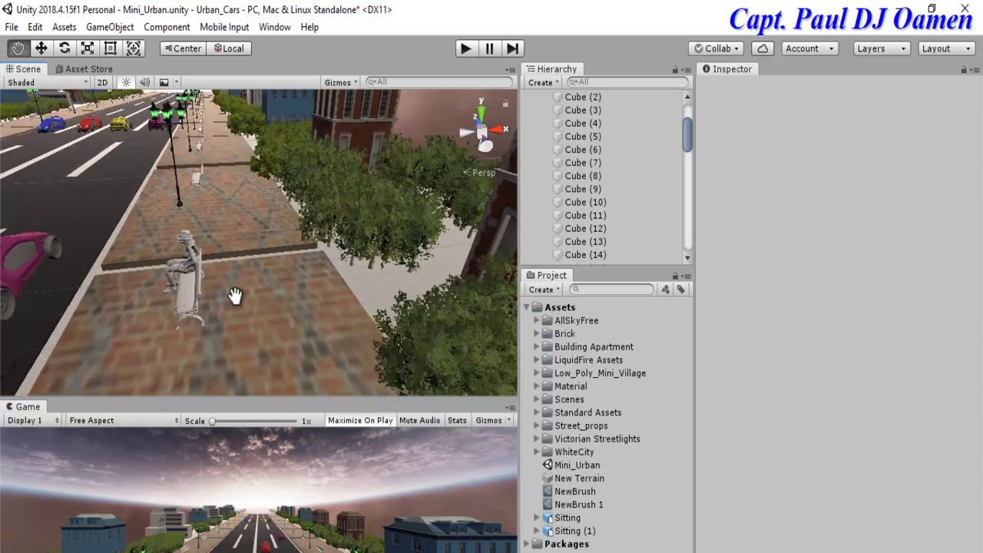
# Step: Place the Sitting (1) model on the same bench at X 380.6, Y 2, Z 188.6, with Y rotation 269.38 and scale 7, 9, 12
pyautogui.click(192, 256)
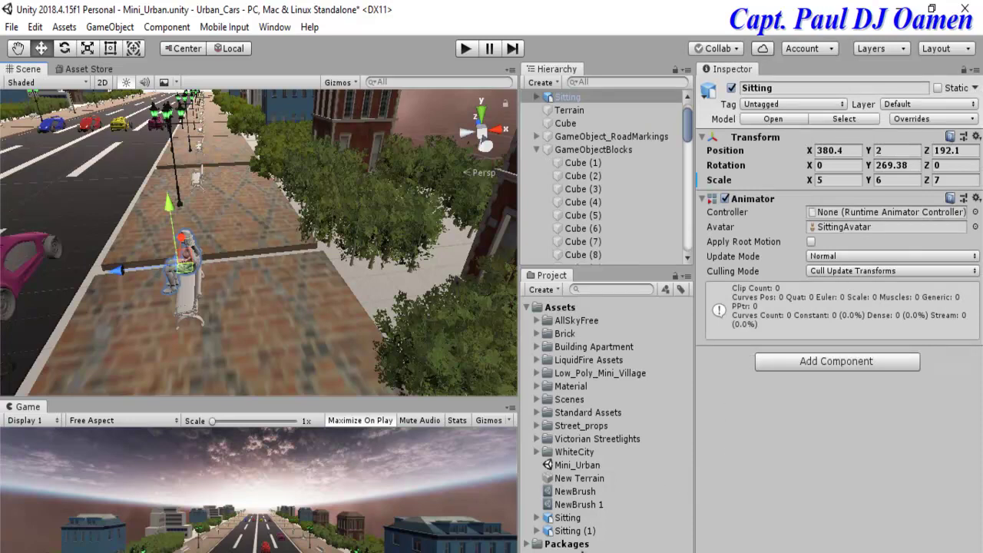
pyautogui.click(572, 533)
pyautogui.moveTo(572, 538); pyautogui.dragTo(180, 294)
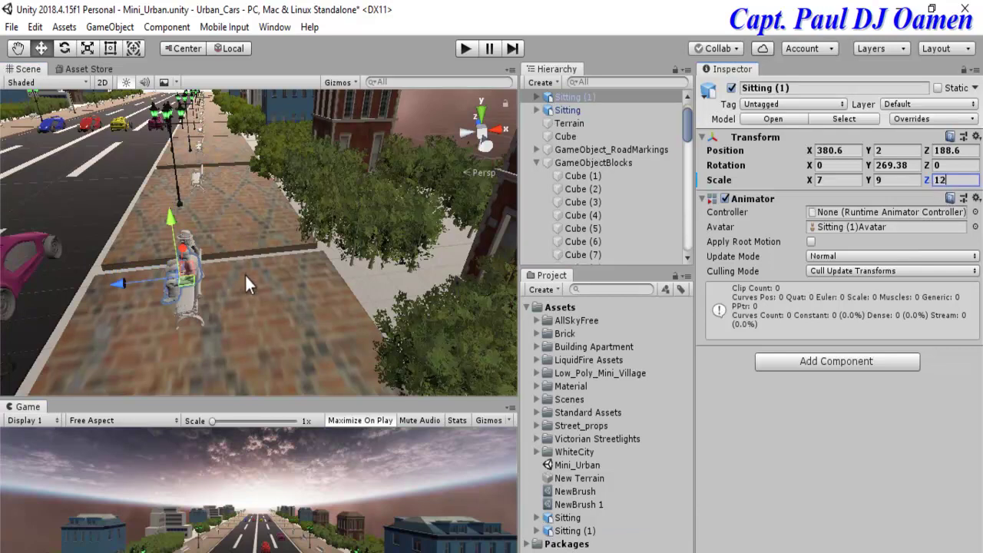
# Step: Play the scene to preview the road and moving cars, stop it, and start playback again
pyautogui.click(465, 49)
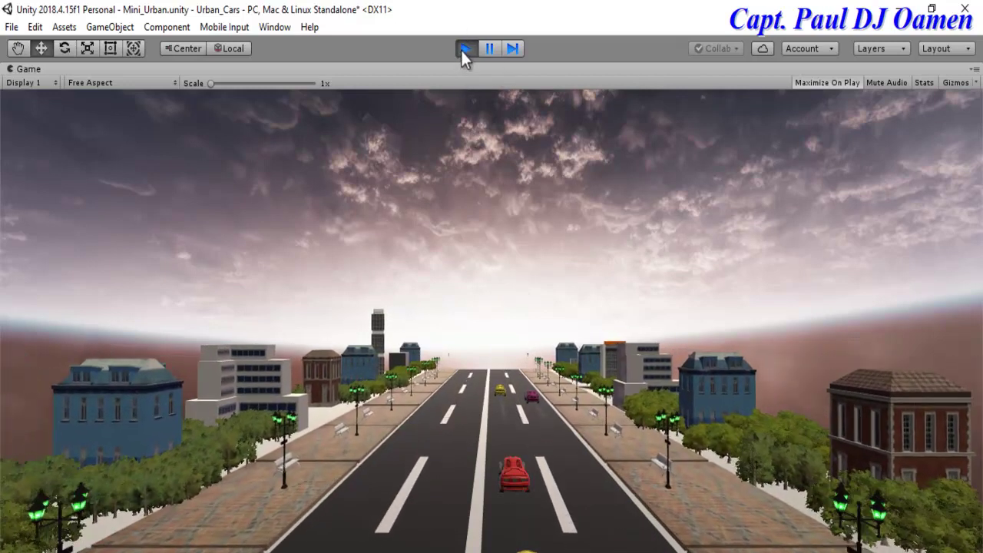
pyautogui.click(461, 49)
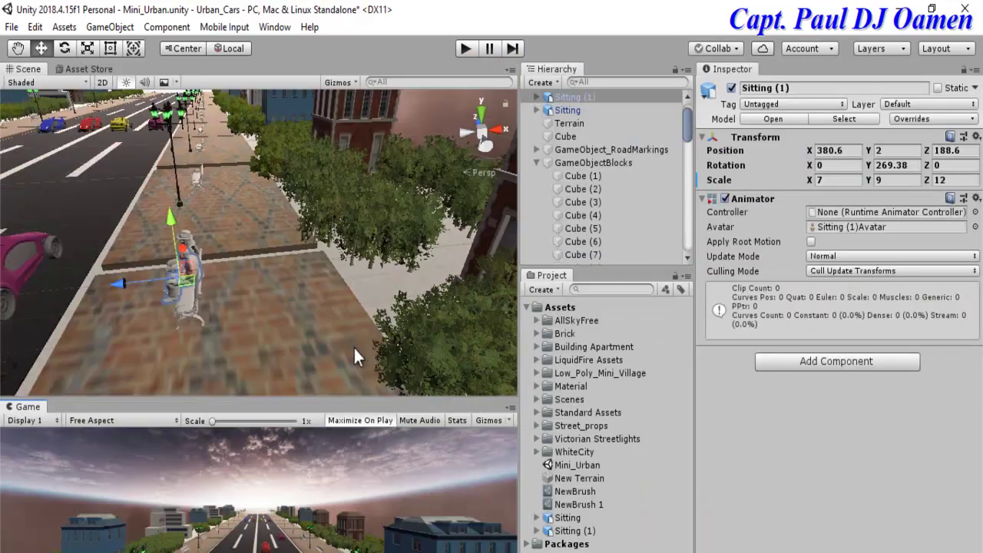
pyautogui.click(467, 50)
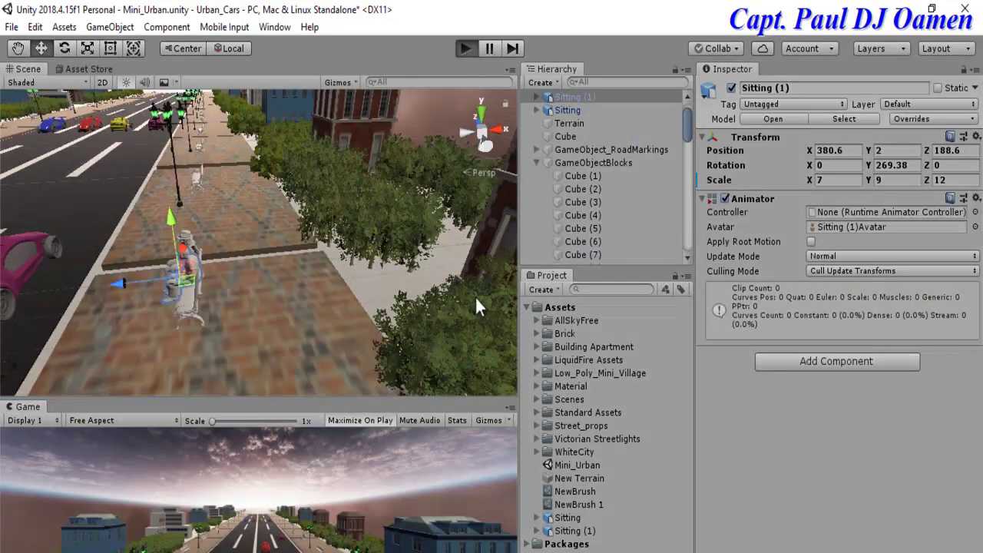